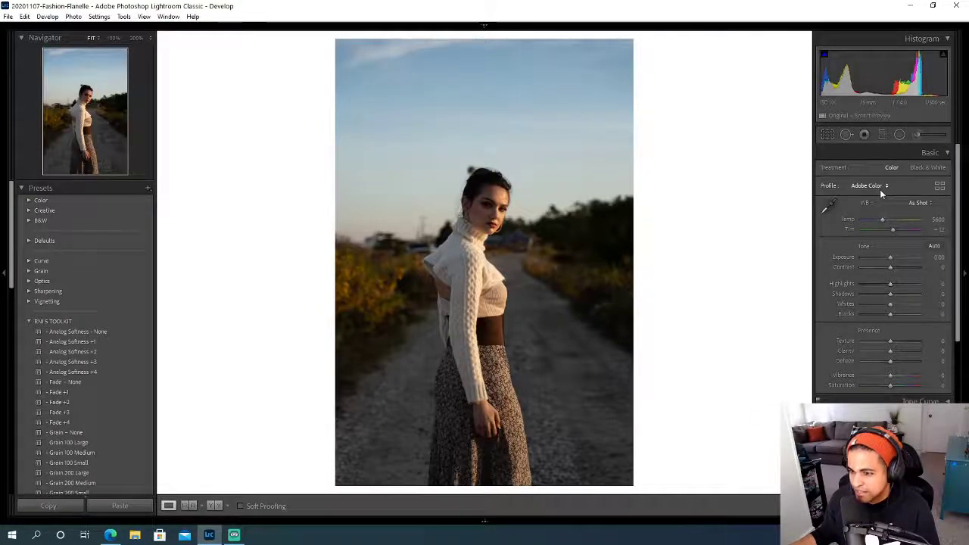
# - Try the Kodak Ektar 100 v4 and Kodak E 200 v2 profiles on the photo and settle on Kodak Ektar 100 v4
pyautogui.click(67, 409)
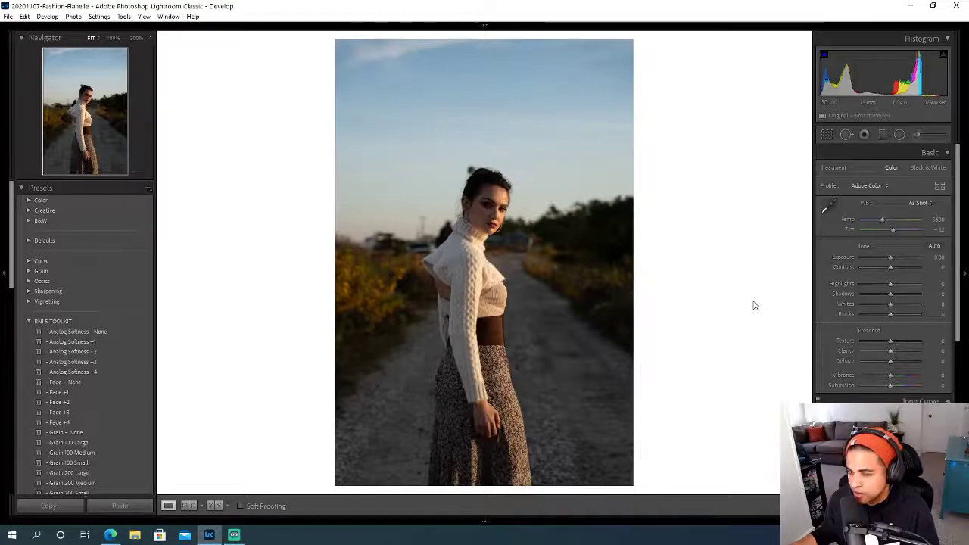
pyautogui.click(870, 186)
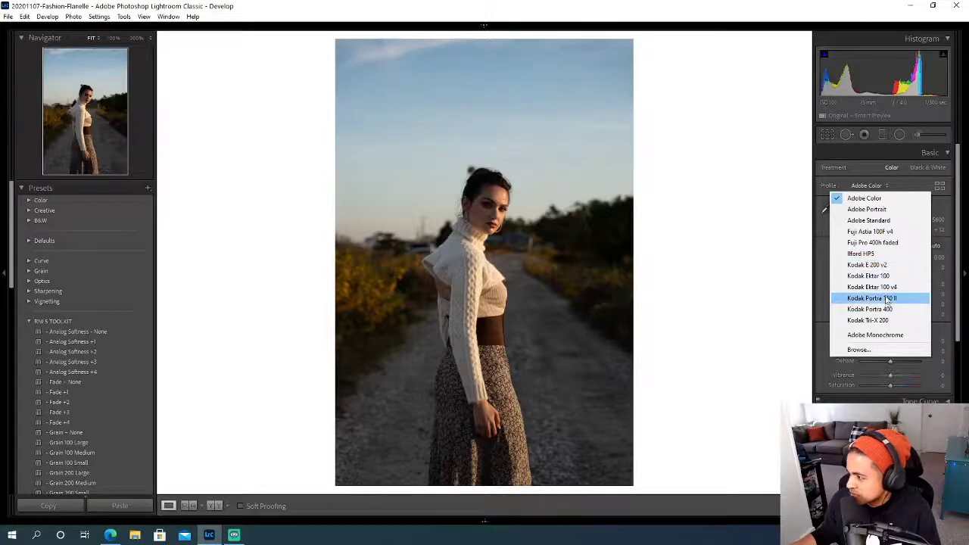
pyautogui.click(887, 287)
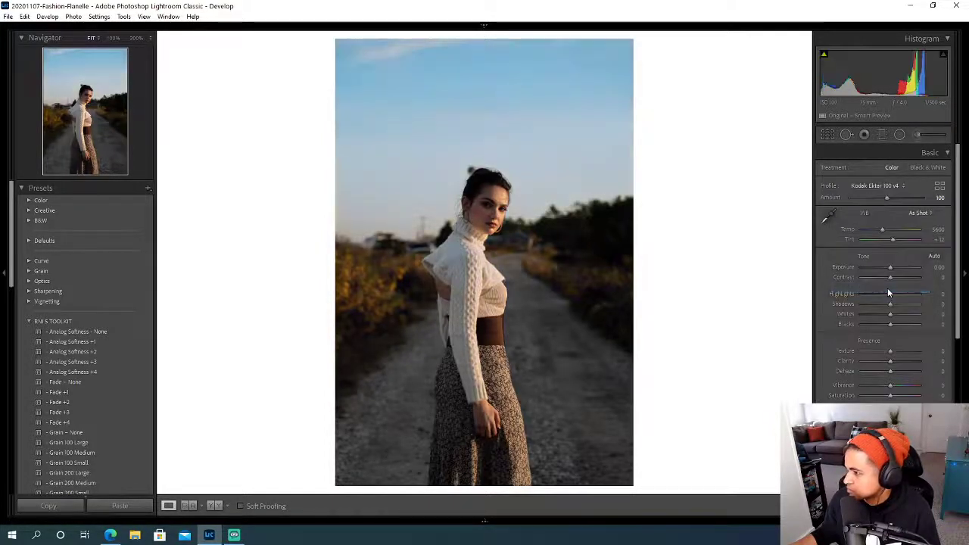
pyautogui.click(881, 186)
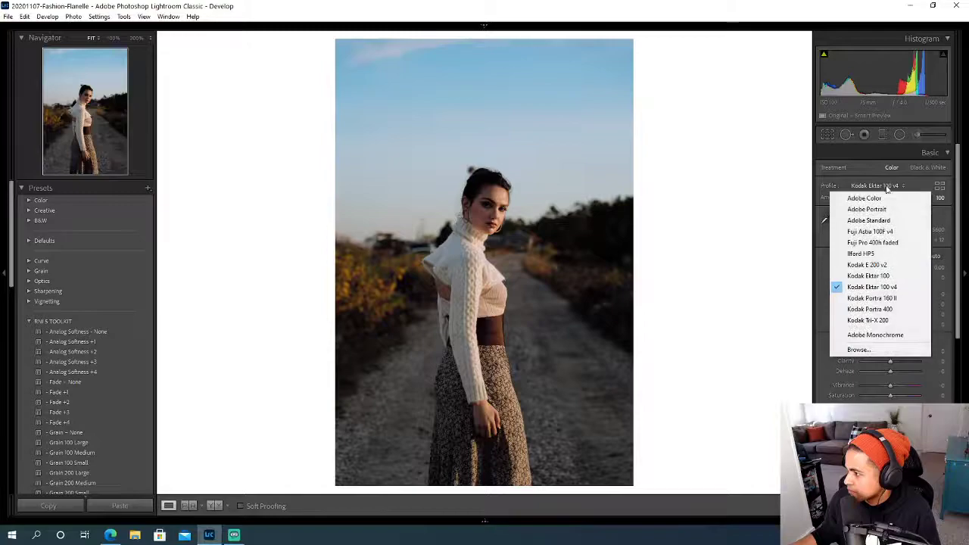
pyautogui.click(867, 264)
pyautogui.click(890, 185)
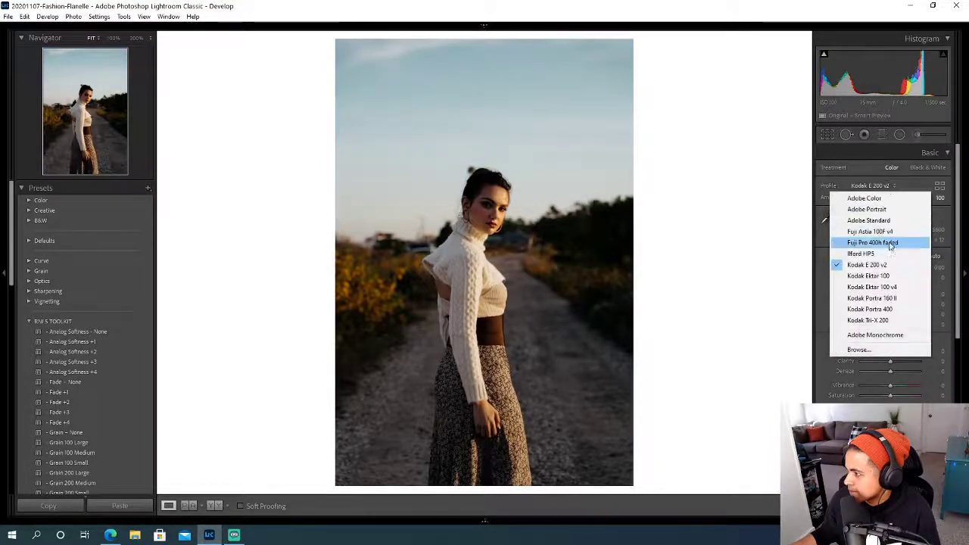
pyautogui.click(869, 276)
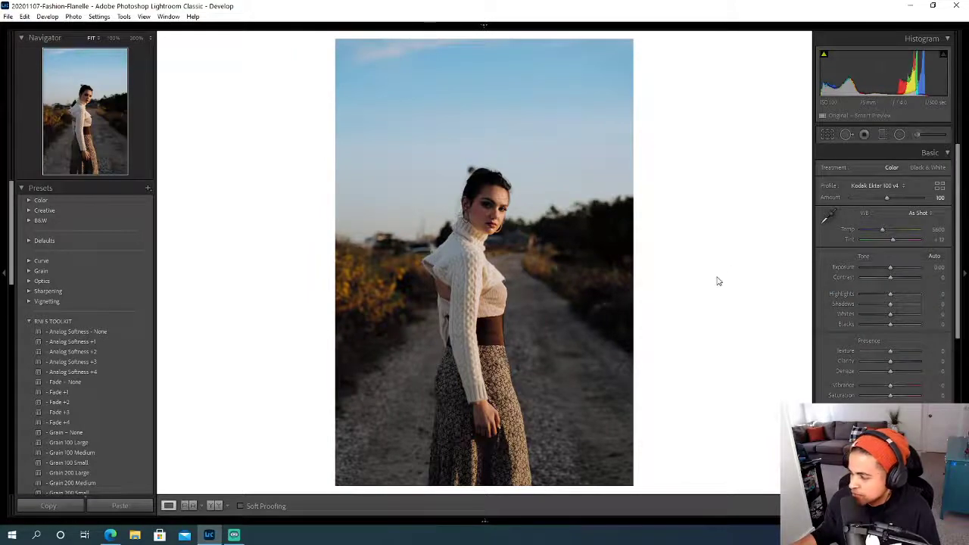
# - Raise the photo's exposure to +0.40 and lower its highlights to -35
pyautogui.click(936, 268)
pyautogui.press('Up')
pyautogui.press('Up')
pyautogui.press('Up')
pyautogui.press('Up')
pyautogui.press('Return')
pyautogui.moveTo(889, 296); pyautogui.dragTo(879, 299)
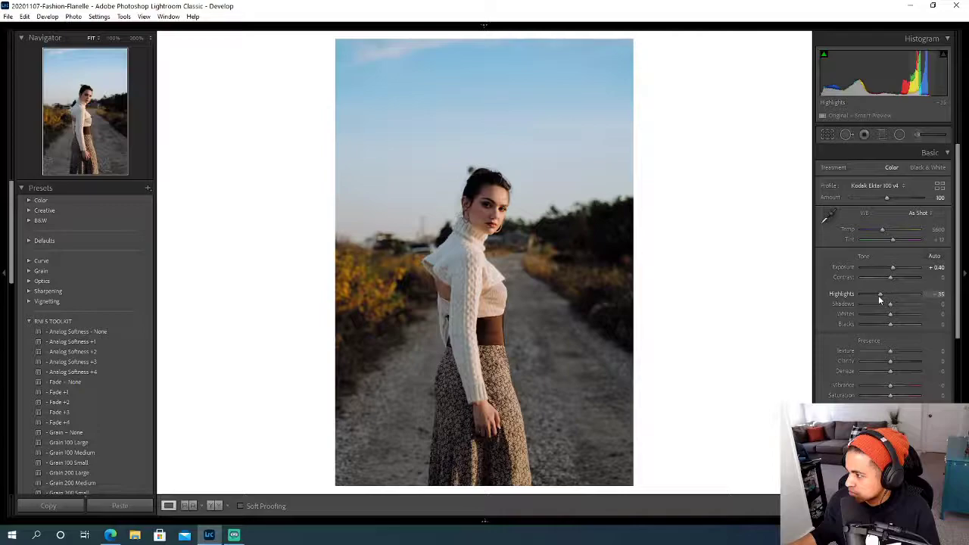
# - Adjust the white balance with a tint of +5 and a temperature of 5650
pyautogui.moveTo(892, 240); pyautogui.dragTo(890, 240)
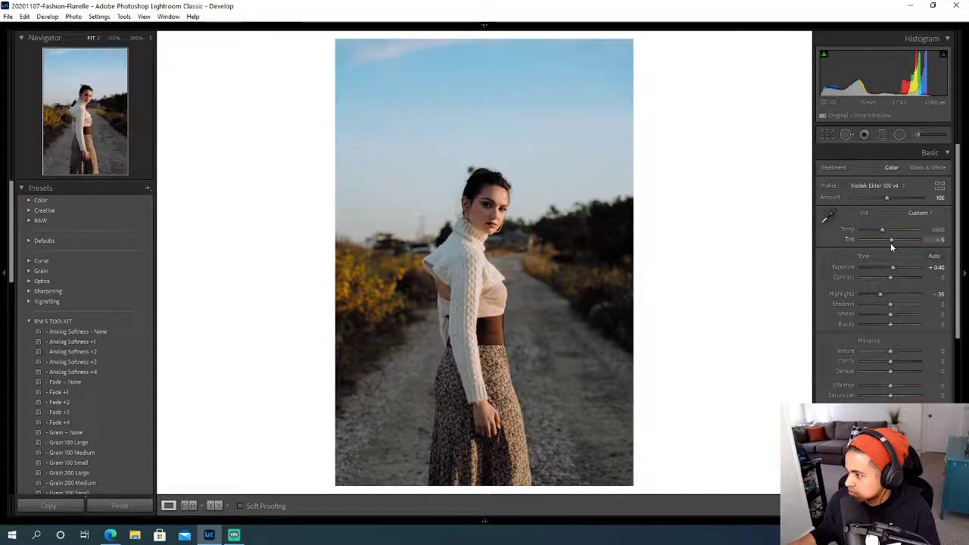
pyautogui.click(937, 229)
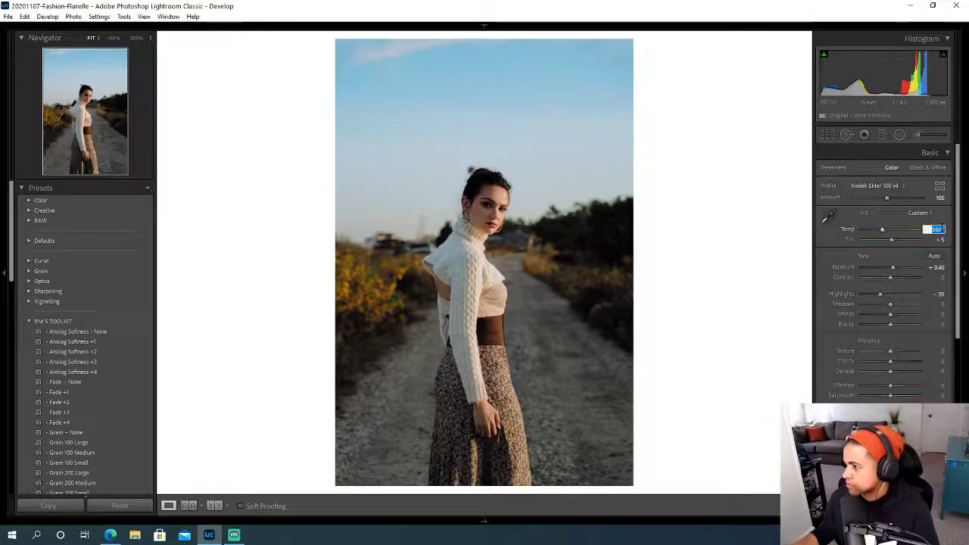
pyautogui.write('5650')
pyautogui.press('Return')
# - Reduce the blue saturation to -55 and check the woman's face at 100%
pyautogui.moveTo(958, 201); pyautogui.dragTo(875, 310)
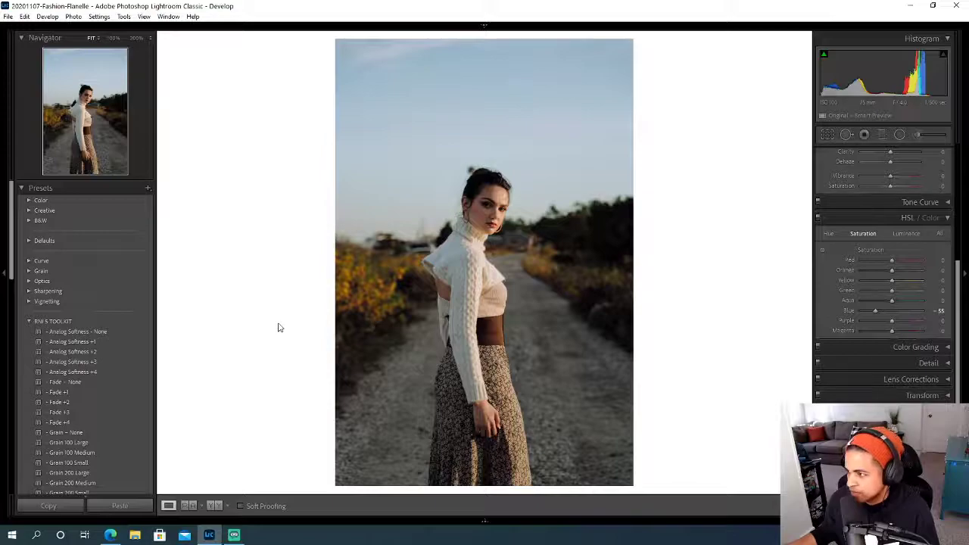
pyautogui.click(485, 195)
pyautogui.moveTo(544, 221); pyautogui.dragTo(514, 230)
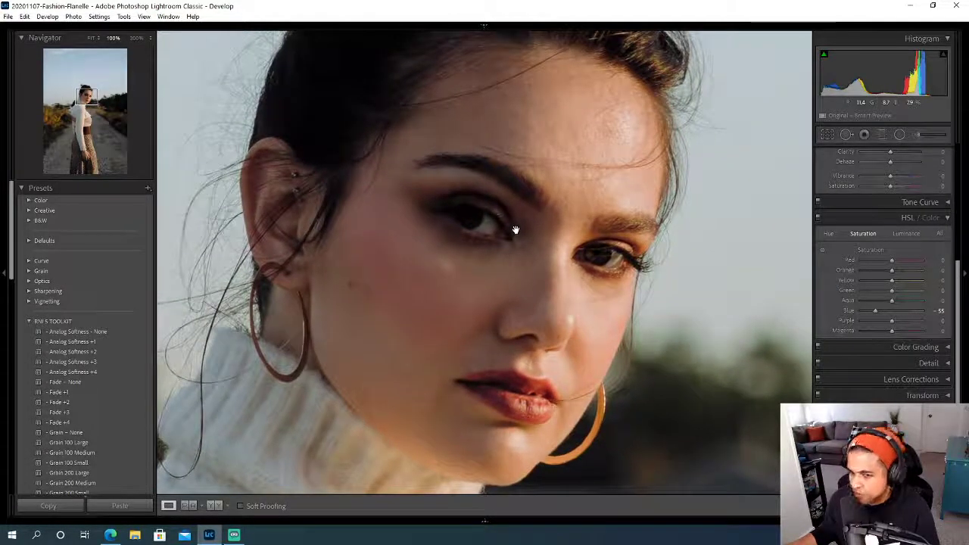
pyautogui.click(514, 229)
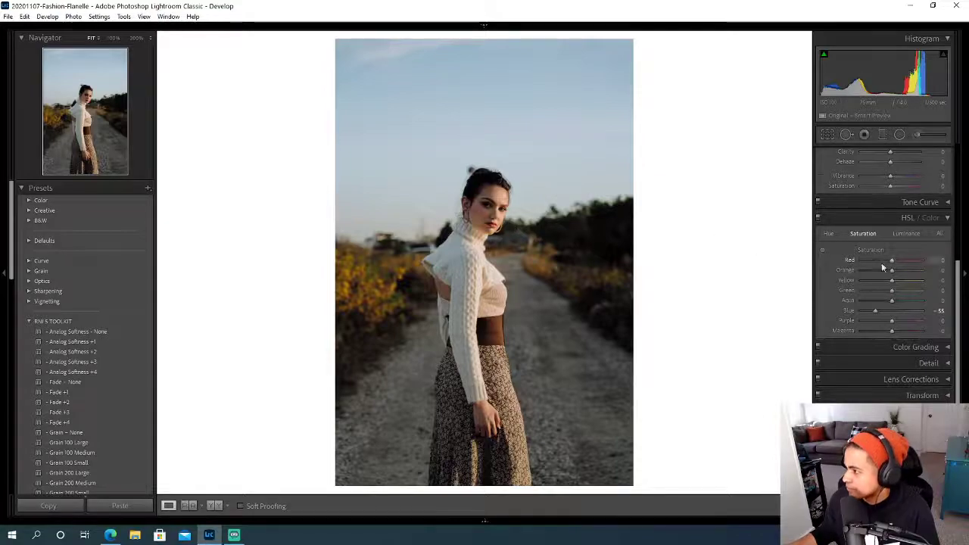
# - Compare the edited photo with its original unedited version
pyautogui.scroll(5, 881, 265)
pyautogui.press('\\')
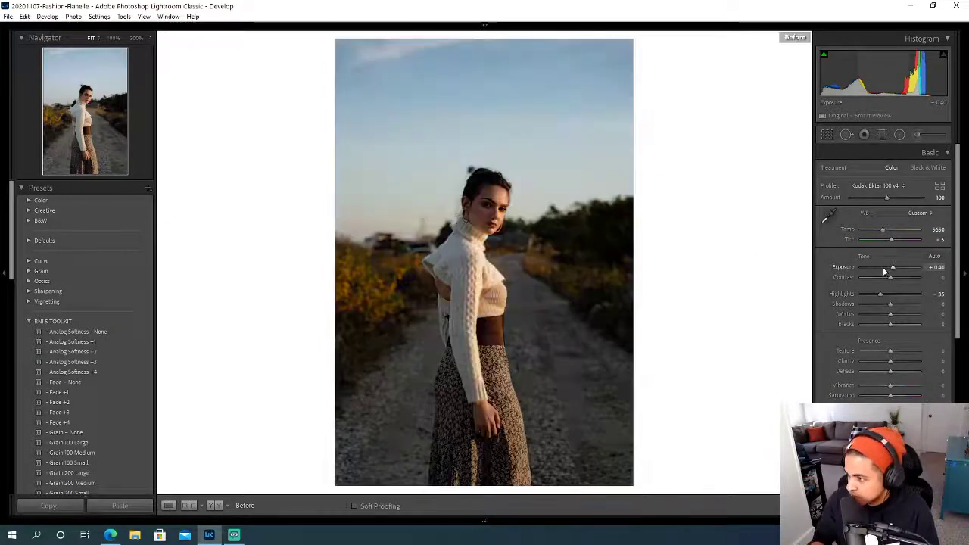
pyautogui.press('\\')
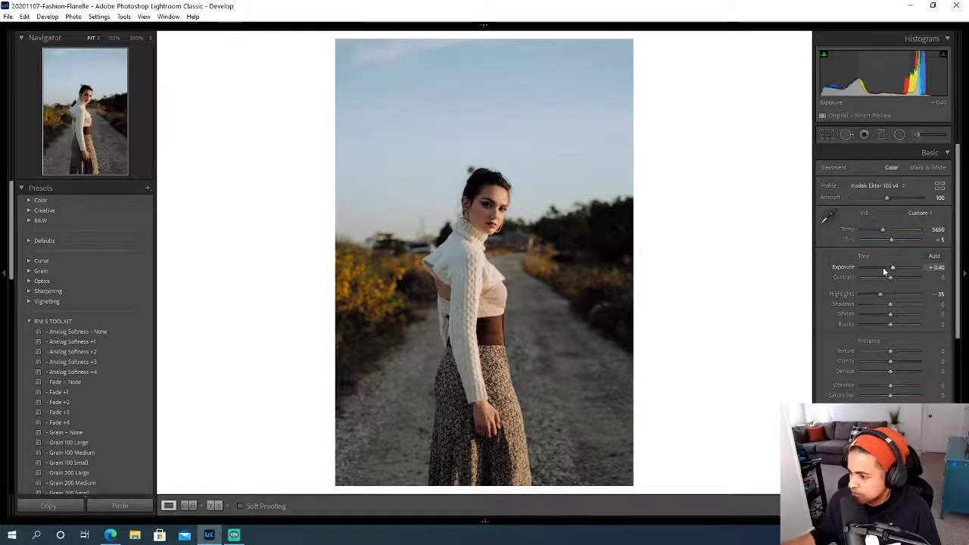
pyautogui.rightClick(576, 216)
pyautogui.click(713, 174)
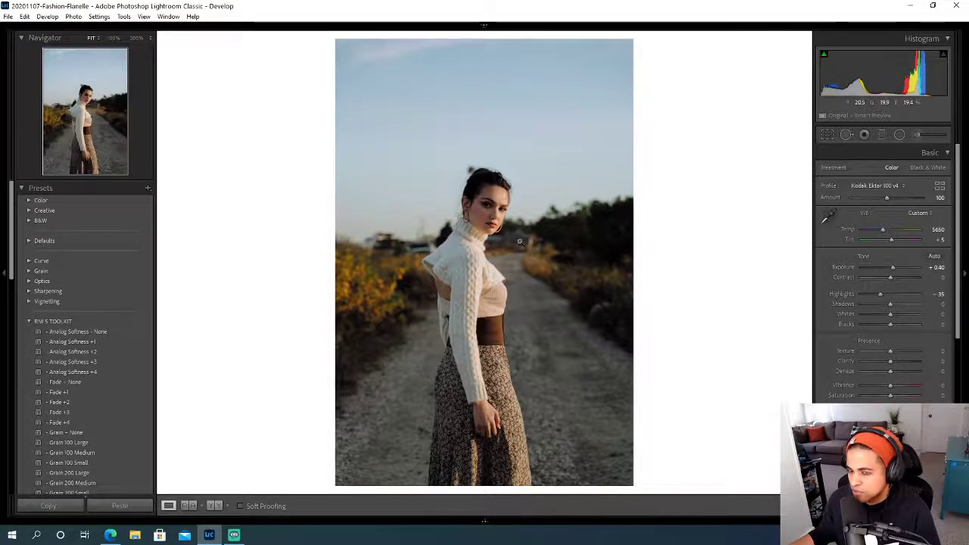
pyautogui.rightClick(567, 228)
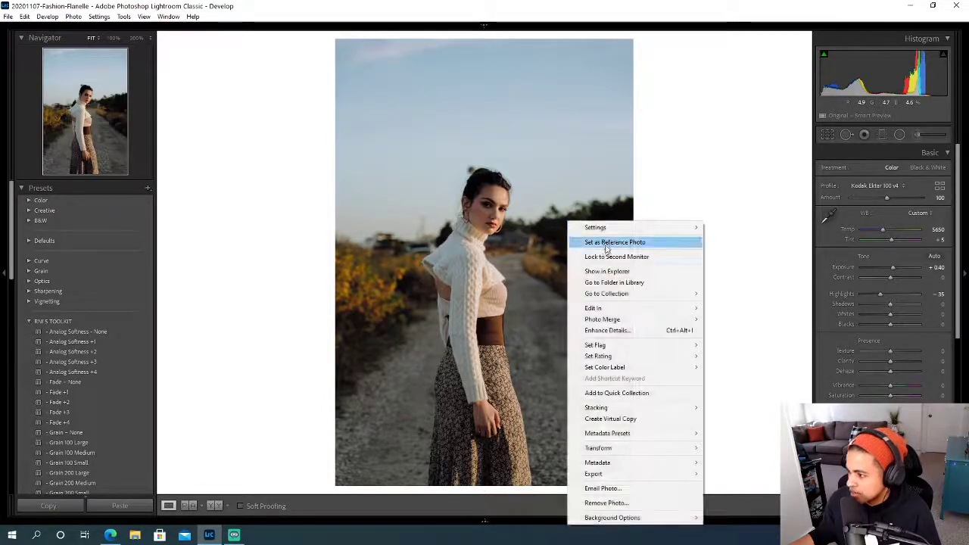
pyautogui.moveTo(614, 312)
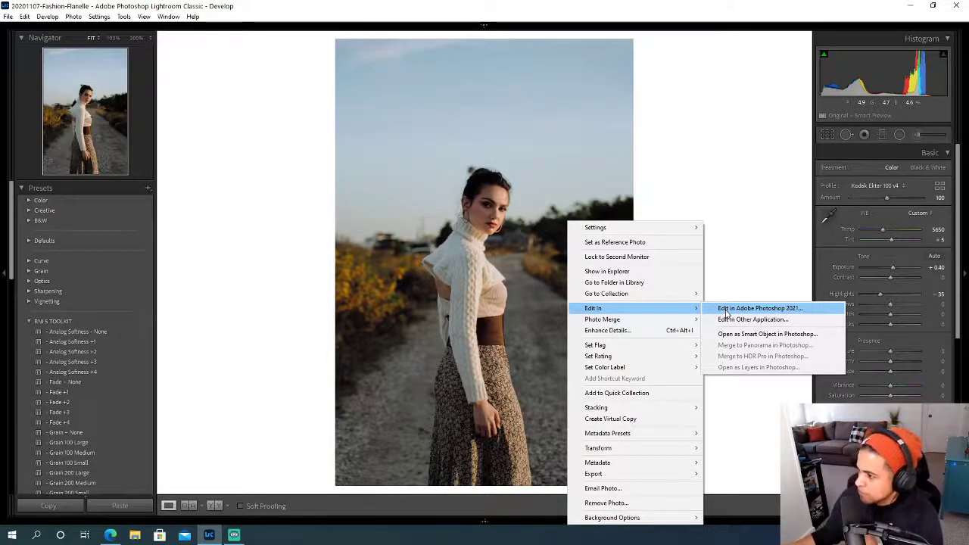
pyautogui.click(727, 310)
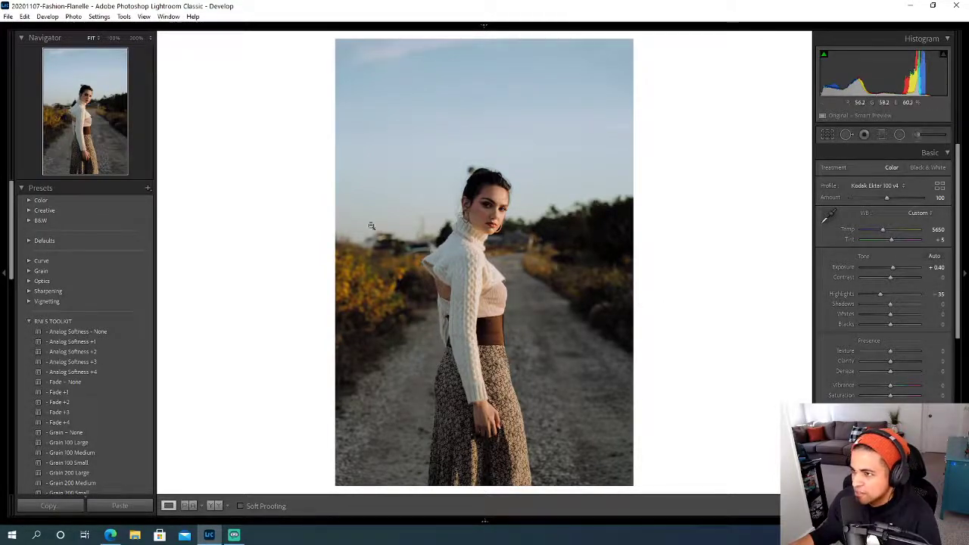
# - Review the export location and file settings stored in the Edit In Photoshop user preset
pyautogui.click(24, 17)
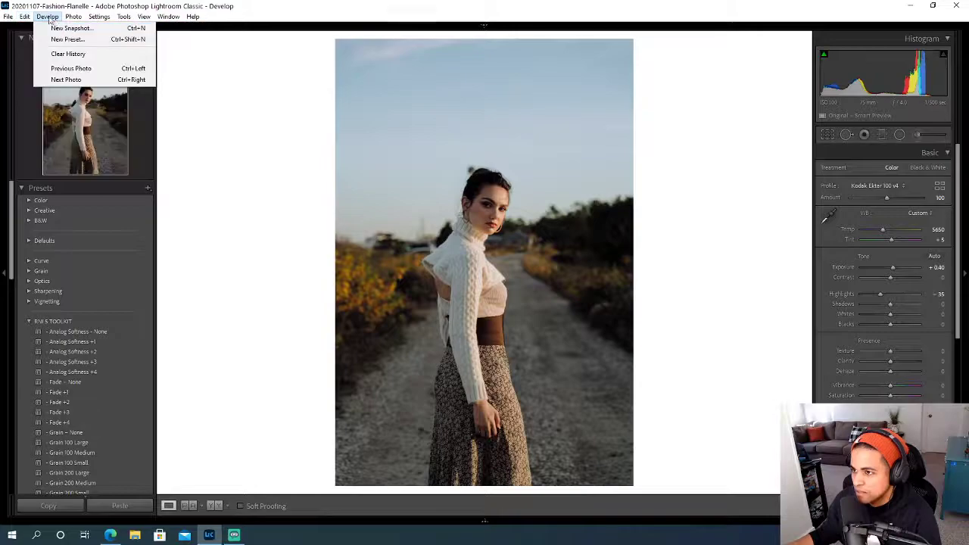
pyautogui.moveTo(7, 17)
pyautogui.click(40, 154)
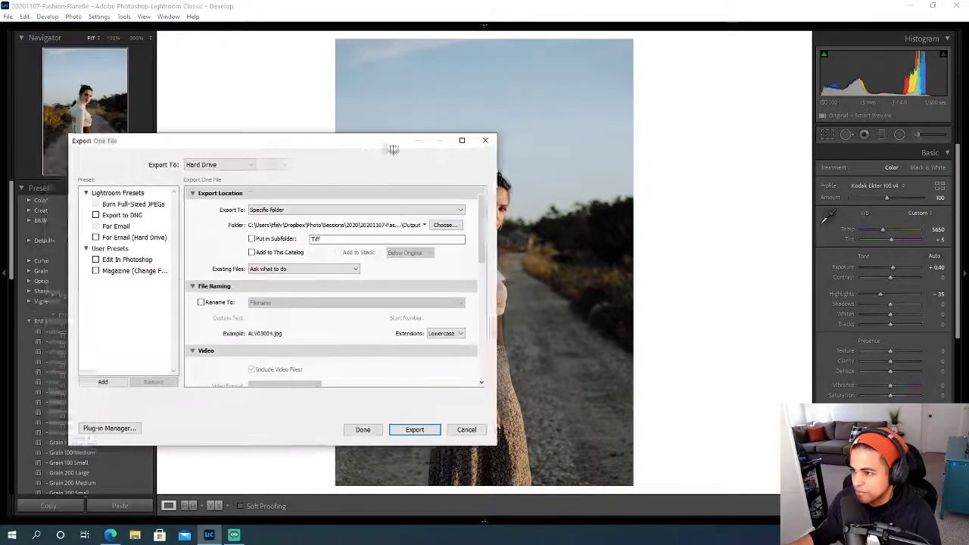
pyautogui.moveTo(385, 149); pyautogui.dragTo(512, 116)
pyautogui.click(274, 226)
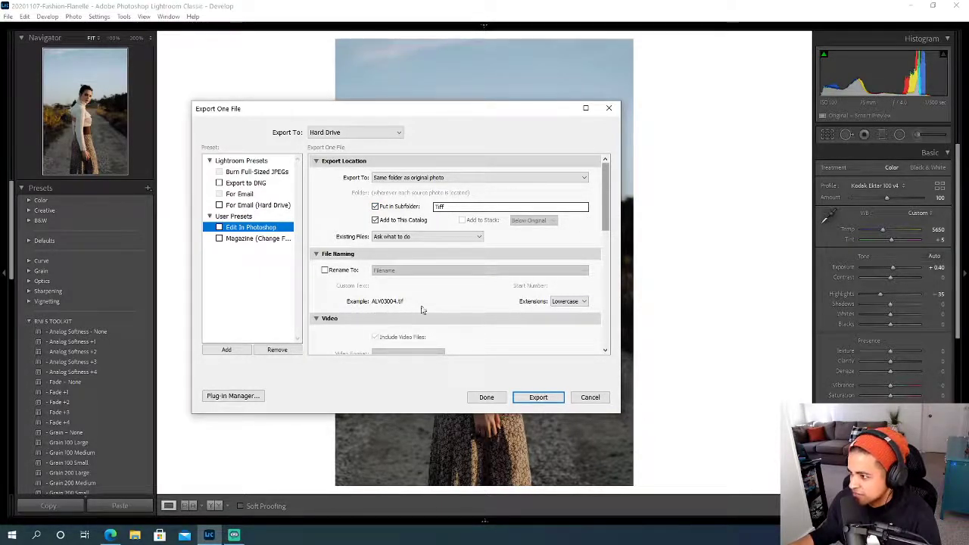
pyautogui.moveTo(609, 196); pyautogui.dragTo(609, 259)
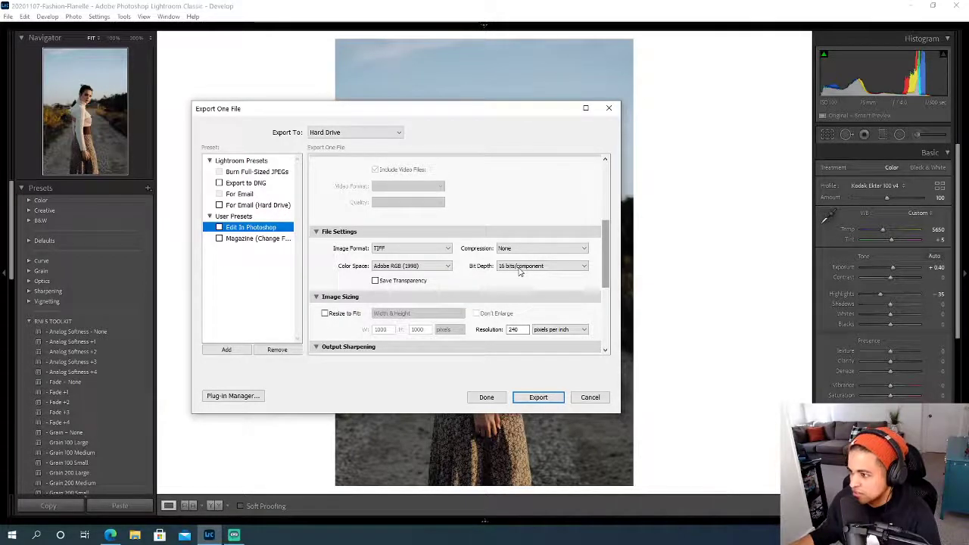
pyautogui.moveTo(607, 252); pyautogui.dragTo(600, 317)
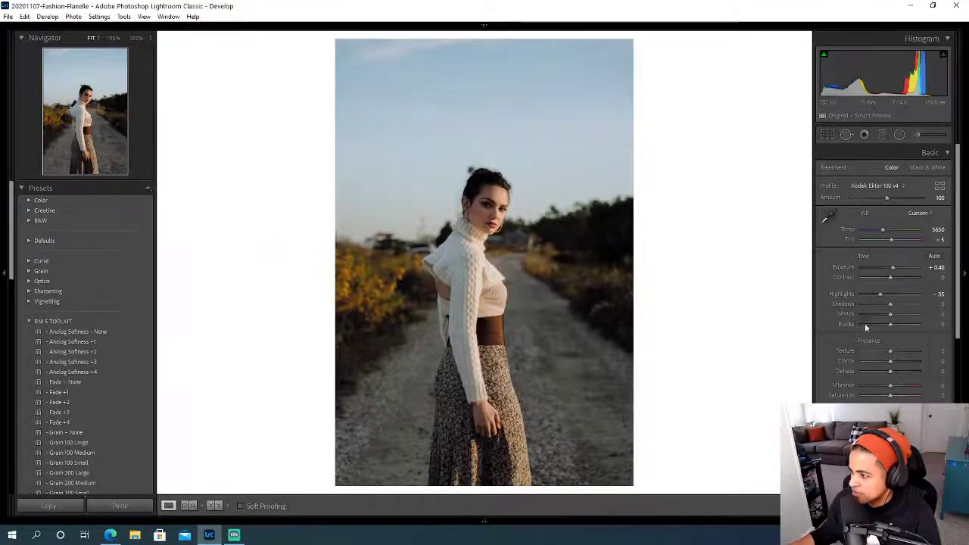
# - Export the photo with the Edit In Photoshop user preset so that it opens in Photoshop
pyautogui.rightClick(564, 201)
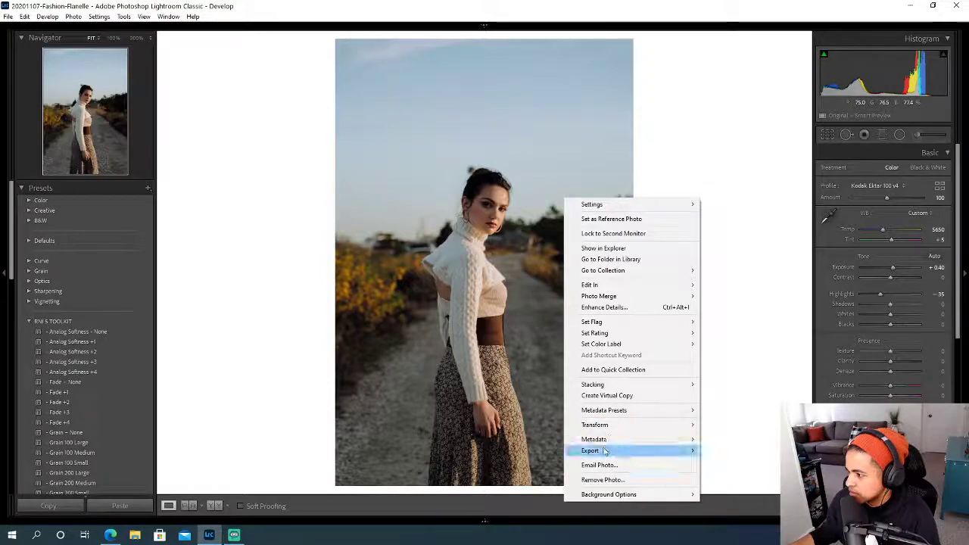
pyautogui.moveTo(609, 450)
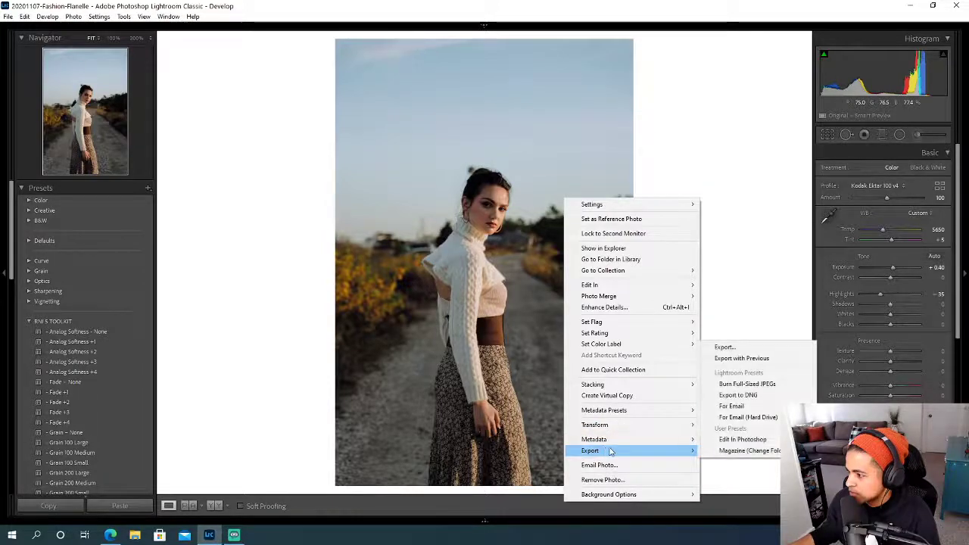
pyautogui.click(740, 441)
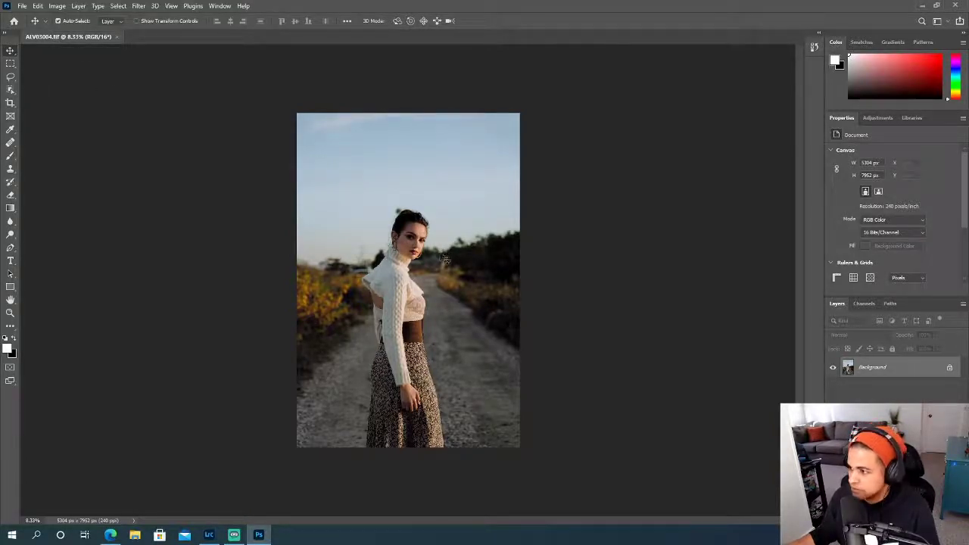
# - Duplicate the Background layer and name the copy Cleanup
pyautogui.scroll(4, 444, 259)
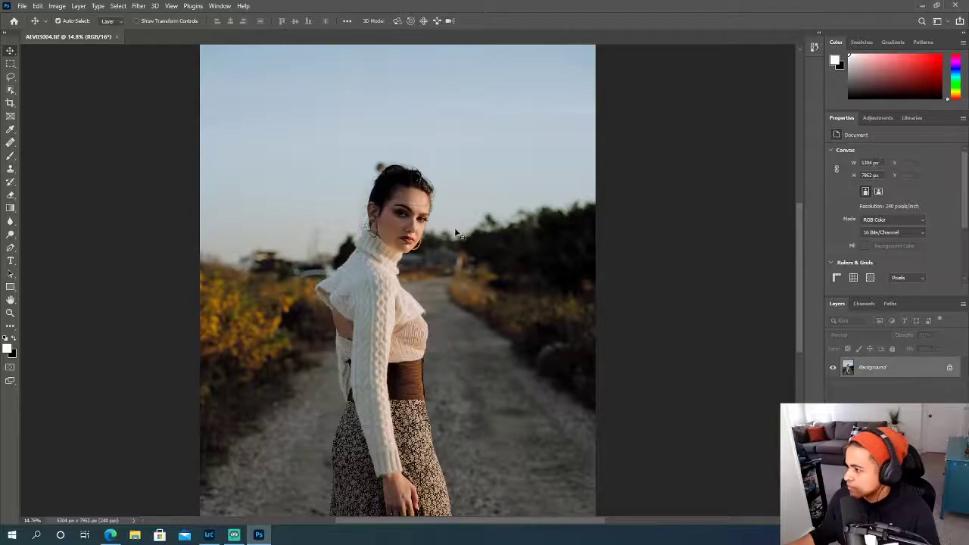
pyautogui.scroll(1, 424, 255)
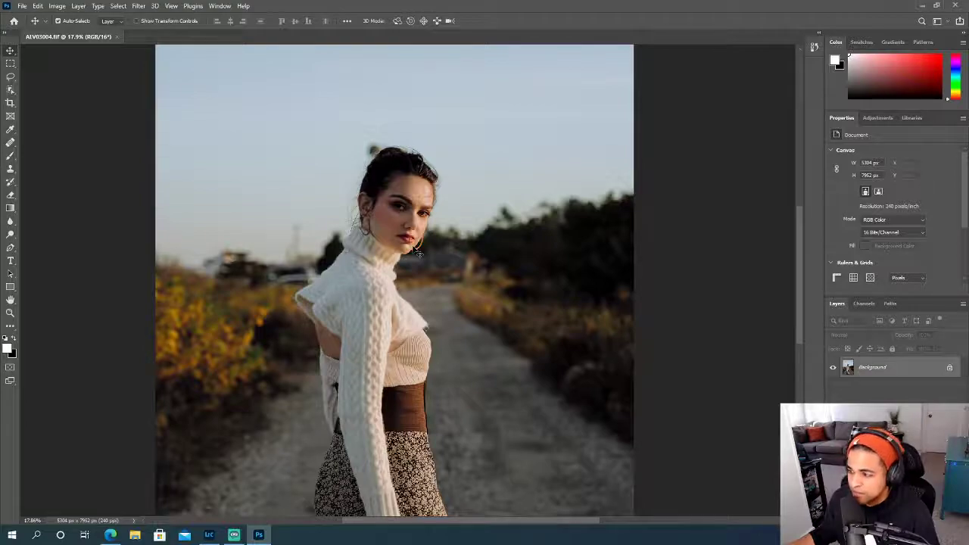
pyautogui.scroll(1, 417, 253)
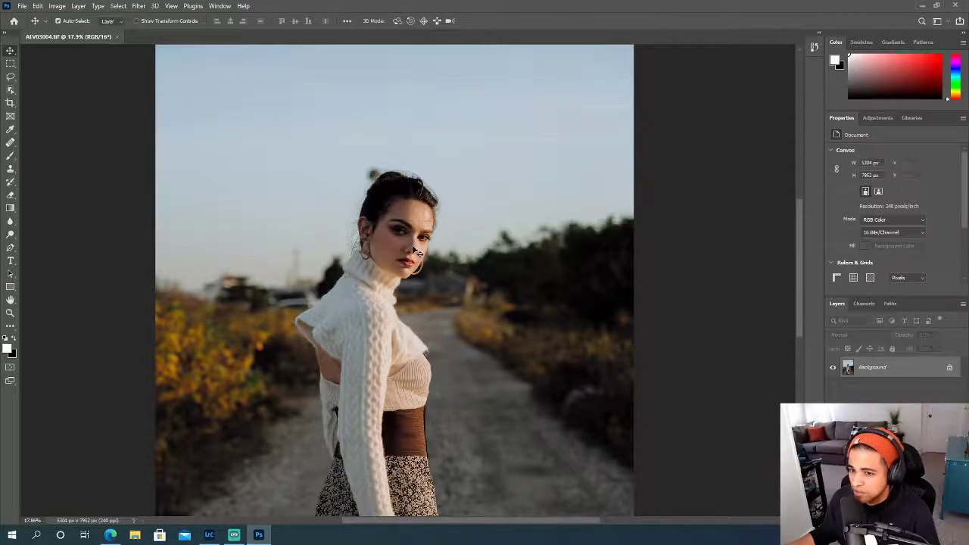
pyautogui.scroll(5, 412, 251)
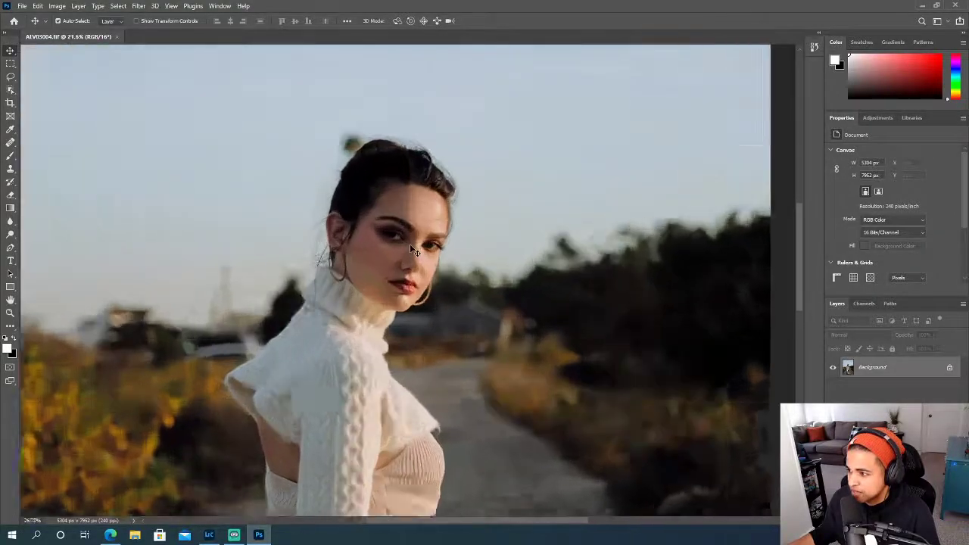
pyautogui.scroll(-3, 409, 250)
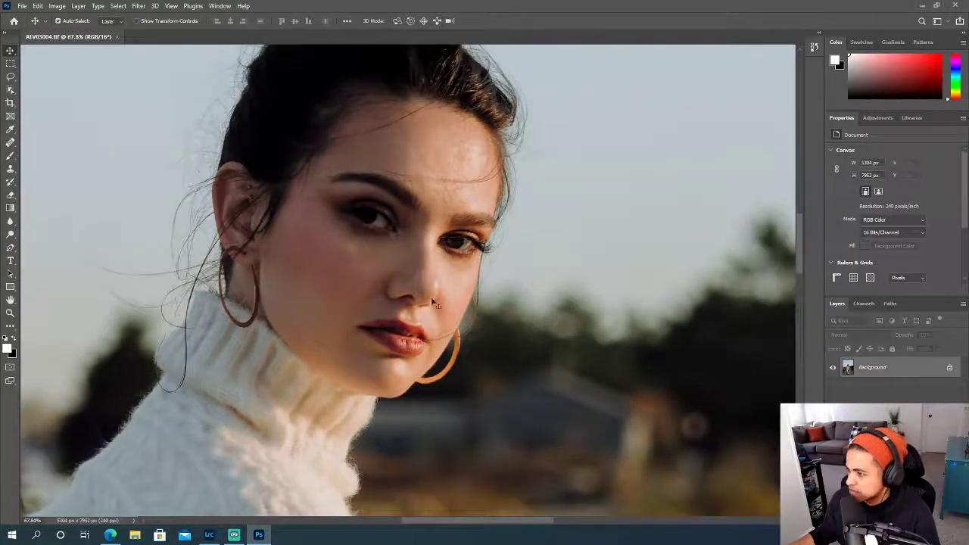
pyautogui.scroll(2, 467, 320)
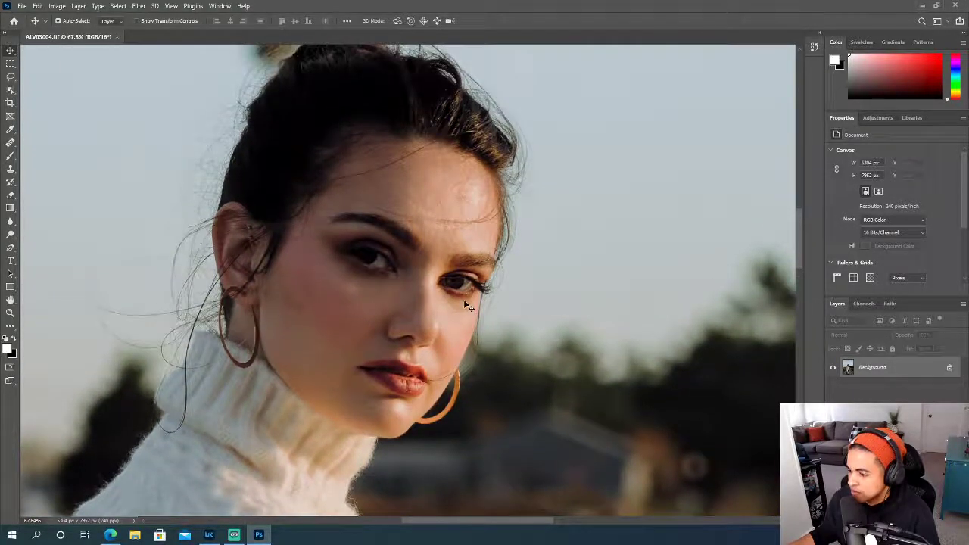
pyautogui.hscroll(-2, 467, 305)
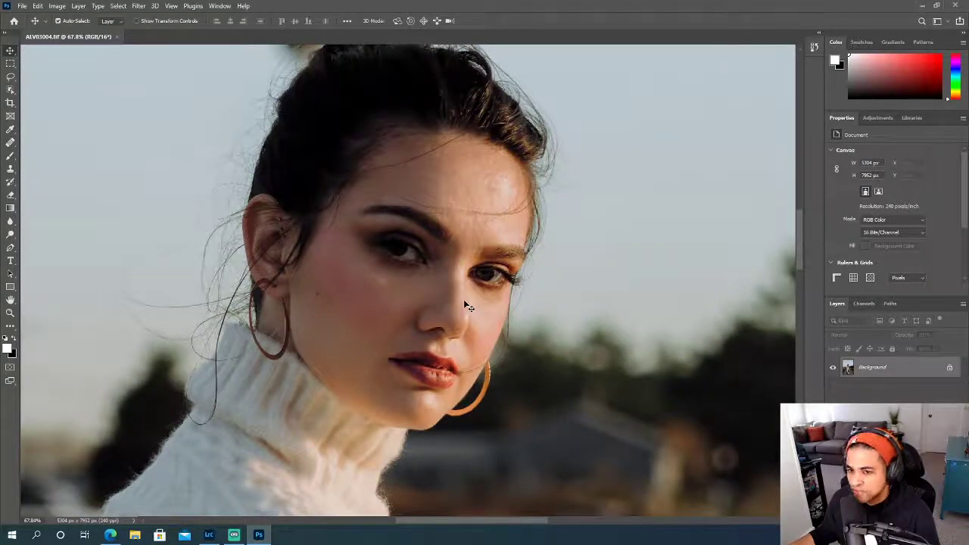
pyautogui.hotkey('ctrl', 'j')
pyautogui.doubleClick(869, 368)
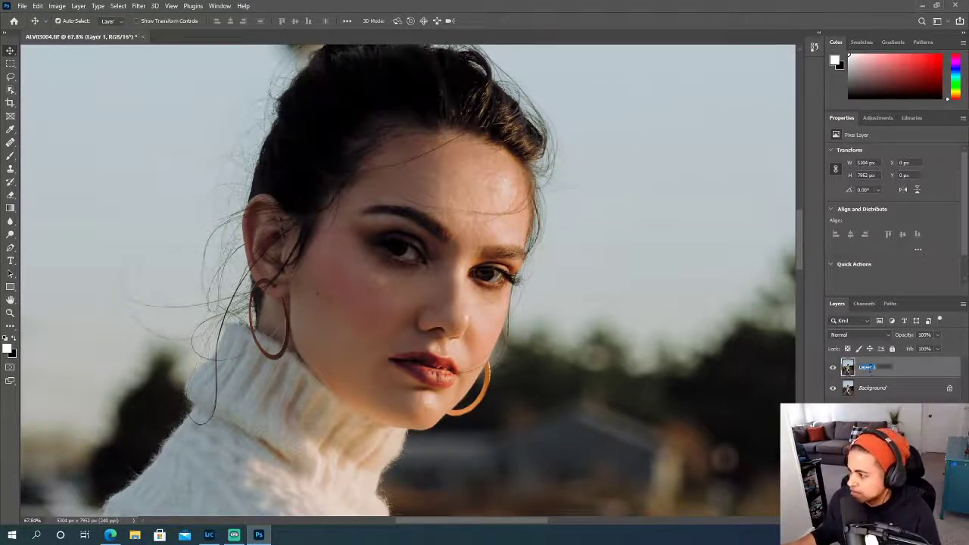
pyautogui.write('Cleanup')
pyautogui.press('Return')
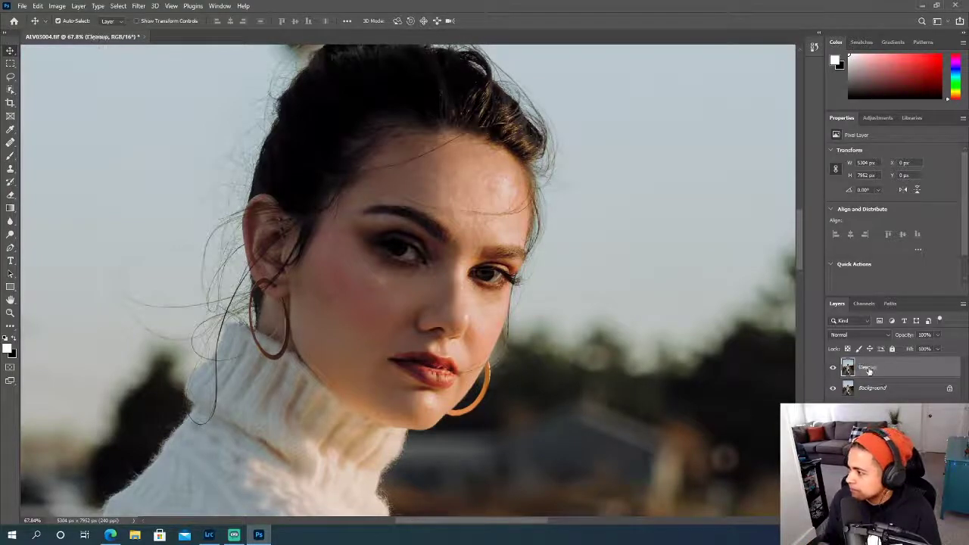
# - Examine the portrait at full-frame and close-up views for stray hairs and background distractions around the head and neck
pyautogui.moveTo(798, 241)
pyautogui.mouseDown()
pyautogui.moveTo(801, 252)
pyautogui.moveTo(799, 236)
pyautogui.mouseUp()
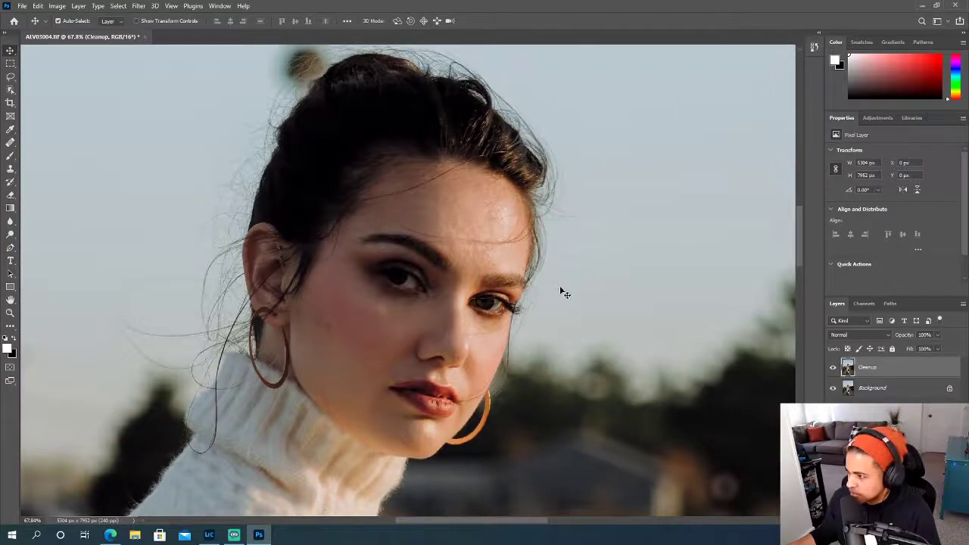
pyautogui.scroll(-6, 553, 301)
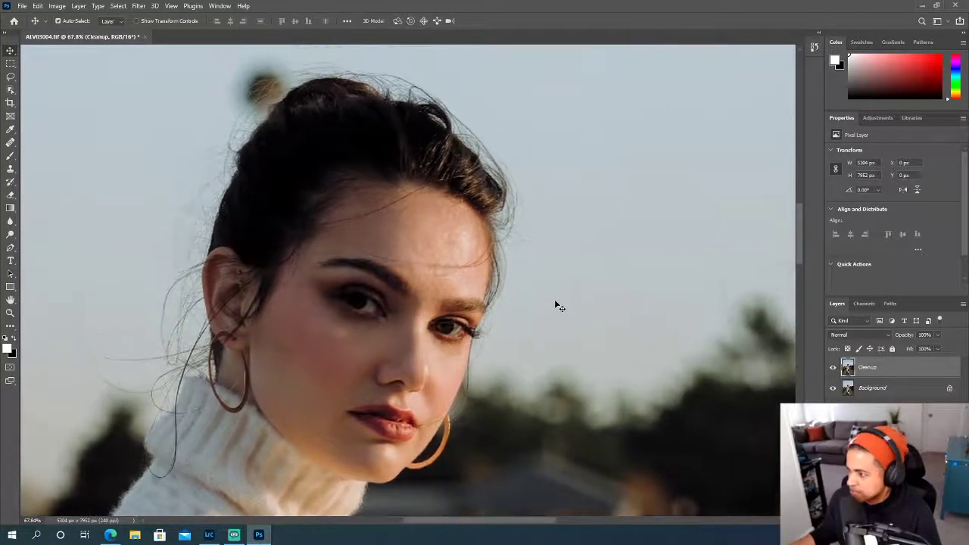
pyautogui.scroll(-8, 557, 305)
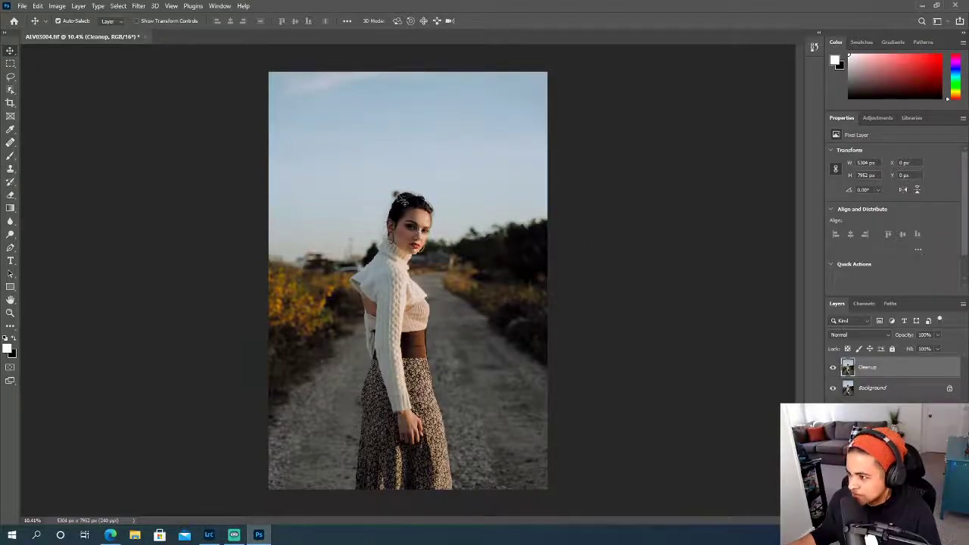
pyautogui.scroll(6, 400, 199)
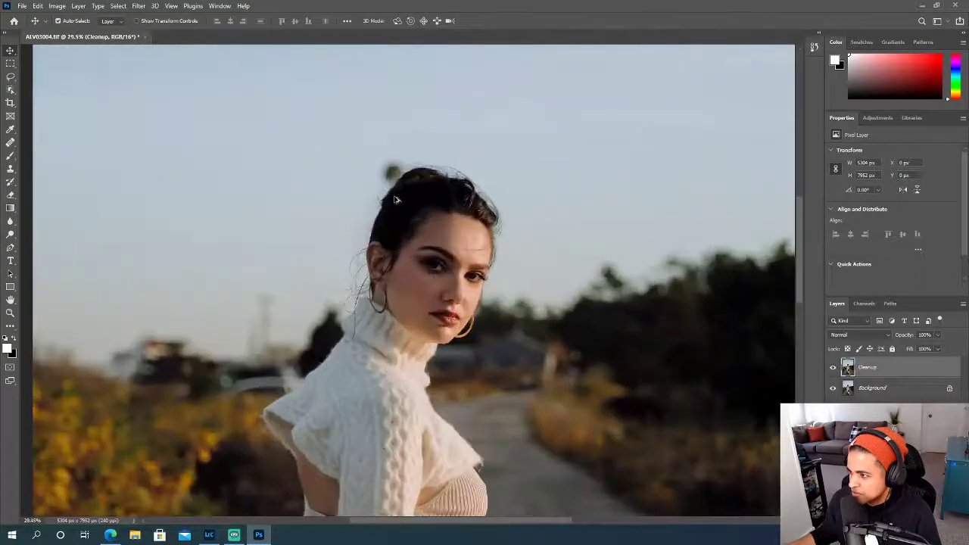
pyautogui.scroll(2, 394, 199)
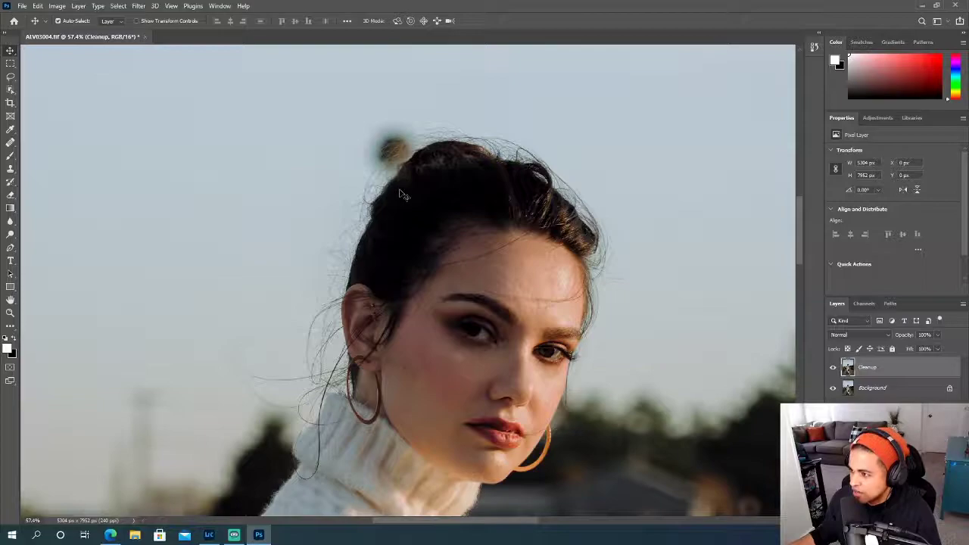
pyautogui.scroll(1, 400, 190)
pyautogui.scroll(1, 402, 194)
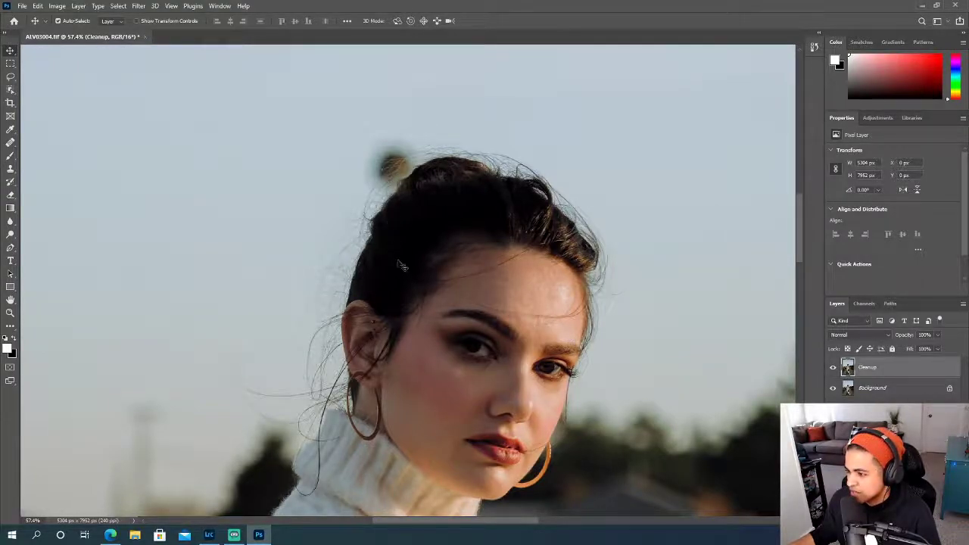
pyautogui.scroll(-2, 401, 259)
pyautogui.scroll(-1, 399, 261)
pyautogui.scroll(1, 399, 262)
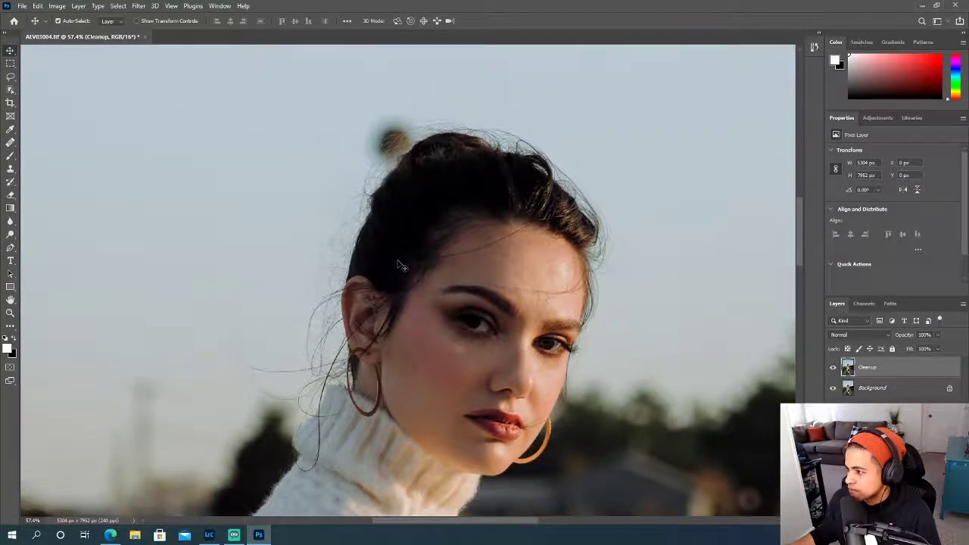
pyautogui.scroll(-2, 420, 295)
pyautogui.scroll(2, 431, 304)
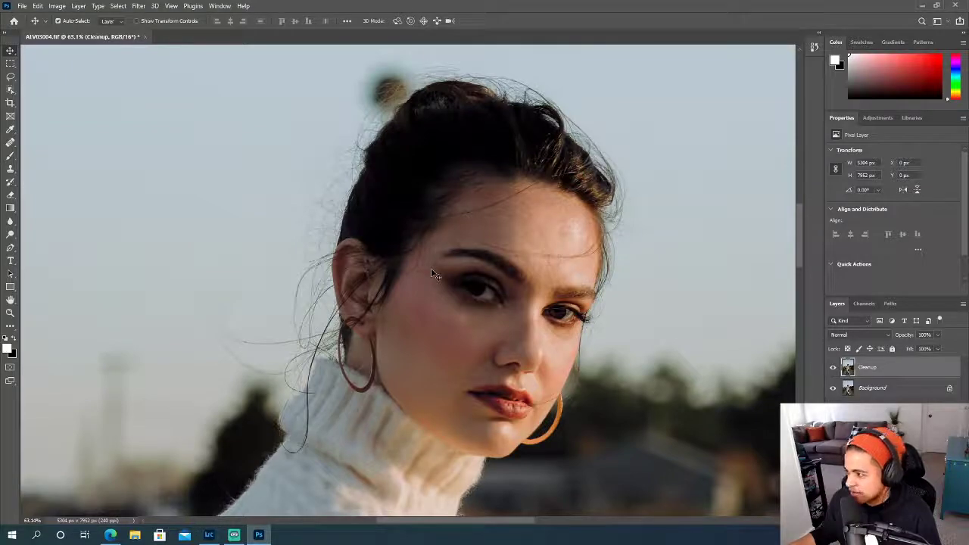
pyautogui.scroll(-2, 476, 347)
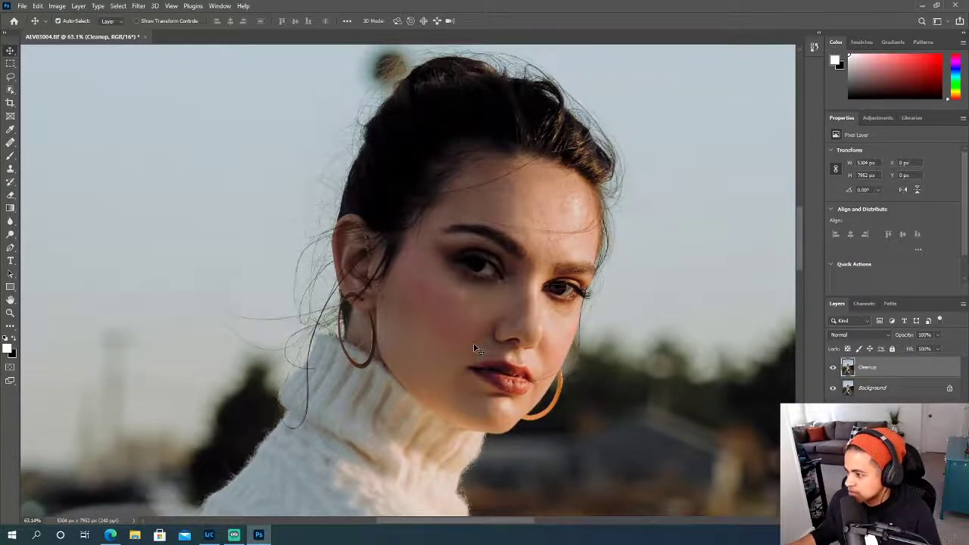
pyautogui.scroll(-2, 476, 349)
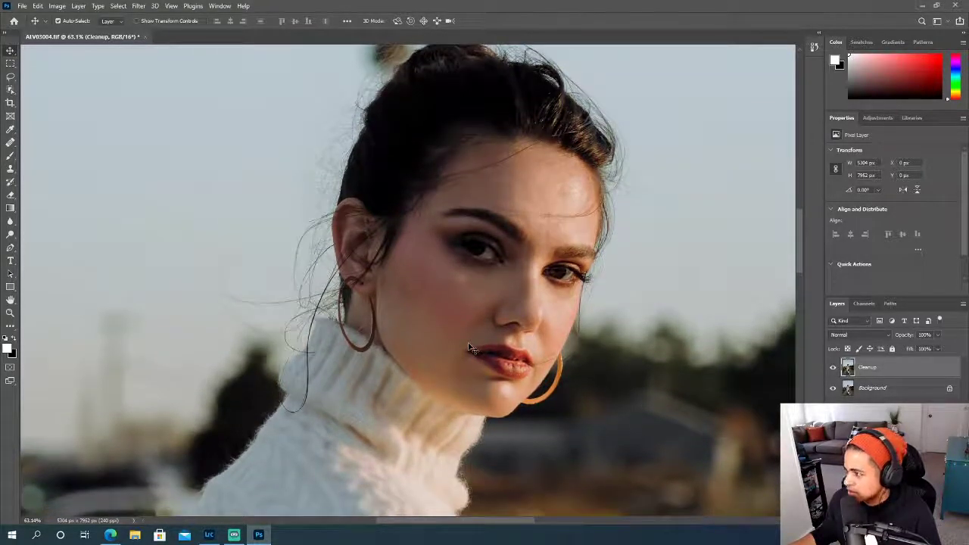
pyautogui.scroll(1, 469, 349)
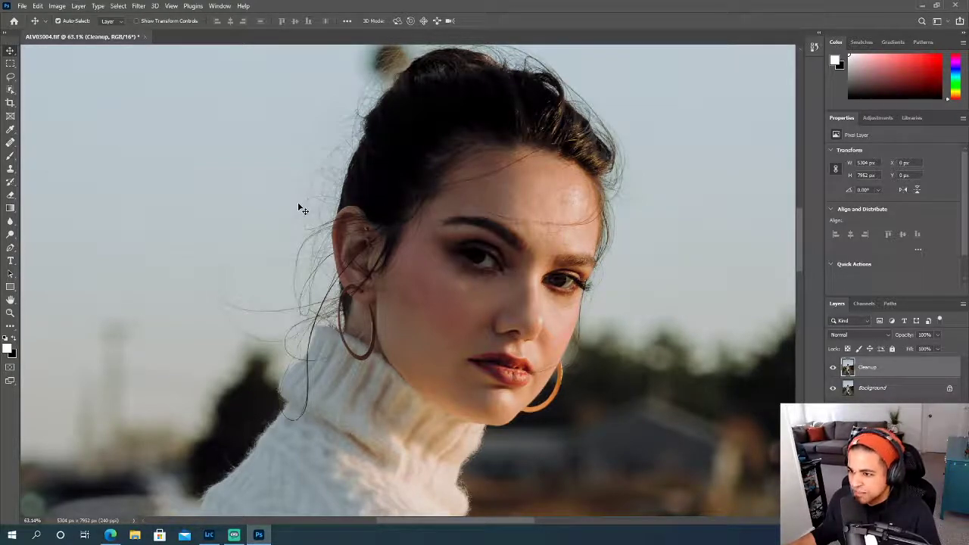
# - Clone clean sky over the faint stray strands beside the ear and neck with a 300 px Clone Stamp brush
pyautogui.moveTo(10, 168); pyautogui.dragTo(56, 171)
pyautogui.press(']')
pyautogui.press(']')
pyautogui.press(']')
pyautogui.press('[')
pyautogui.press('[')
pyautogui.press('[')
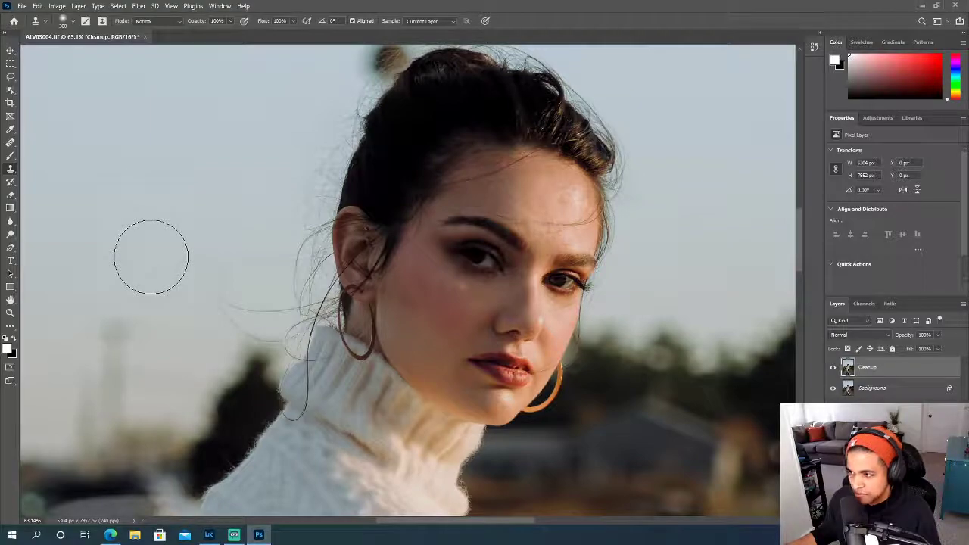
pyautogui.scroll(3, 151, 256)
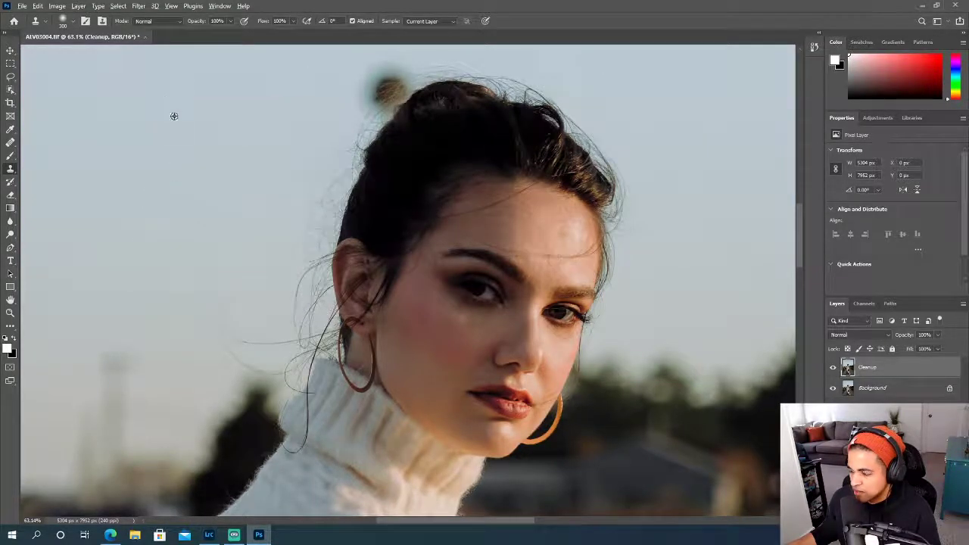
pyautogui.keyDown('alt'); pyautogui.click(140, 295); pyautogui.keyUp('alt')
pyautogui.moveTo(218, 305)
pyautogui.mouseDown()
pyautogui.moveTo(204, 298)
pyautogui.moveTo(216, 300)
pyautogui.mouseUp()
pyautogui.keyDown('alt'); pyautogui.click(223, 266); pyautogui.keyUp('alt')
pyautogui.moveTo(276, 264)
pyautogui.mouseDown()
pyautogui.moveTo(264, 205)
pyautogui.moveTo(253, 218)
pyautogui.mouseUp()
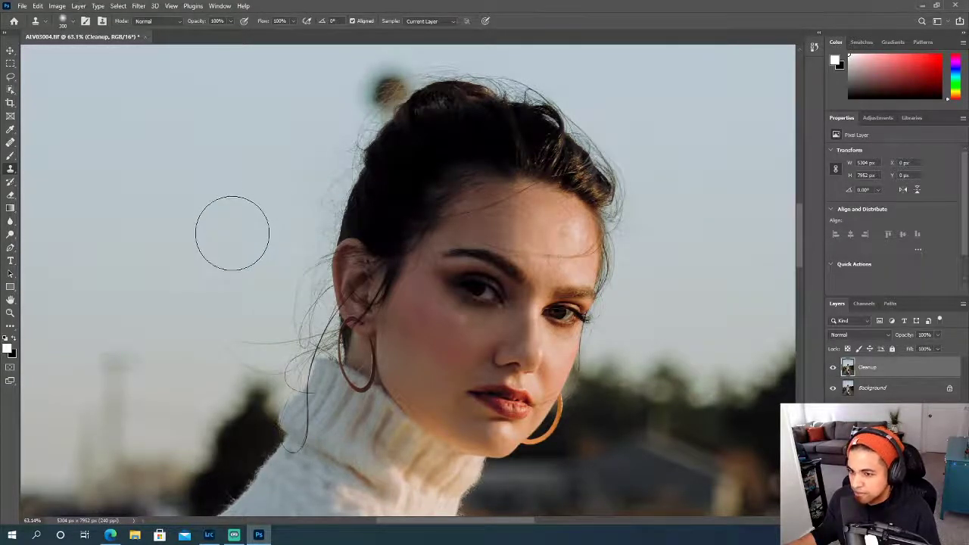
# - Clone a patch of sky beside the hair with the 0% hardness brush and raise the brush hardness to about 54%
pyautogui.click(73, 22)
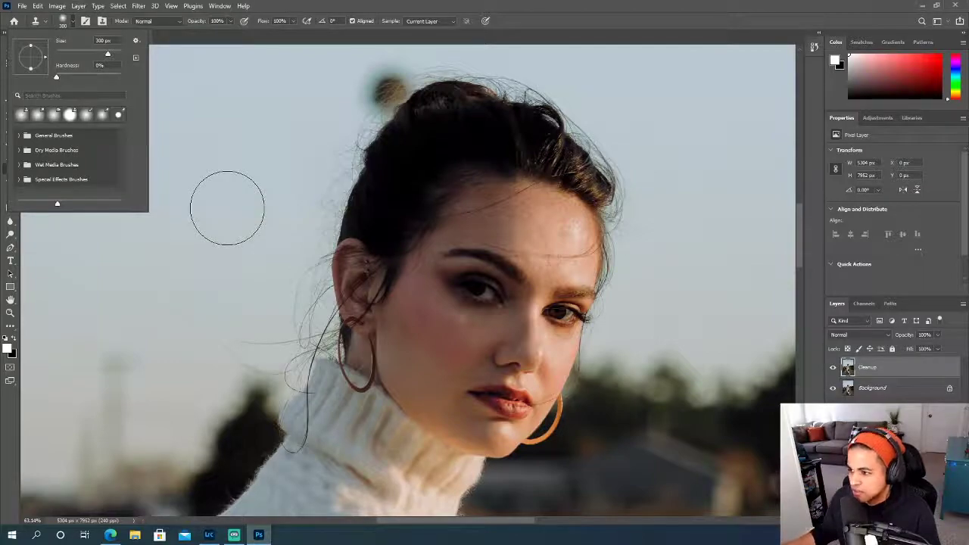
pyautogui.click(302, 6)
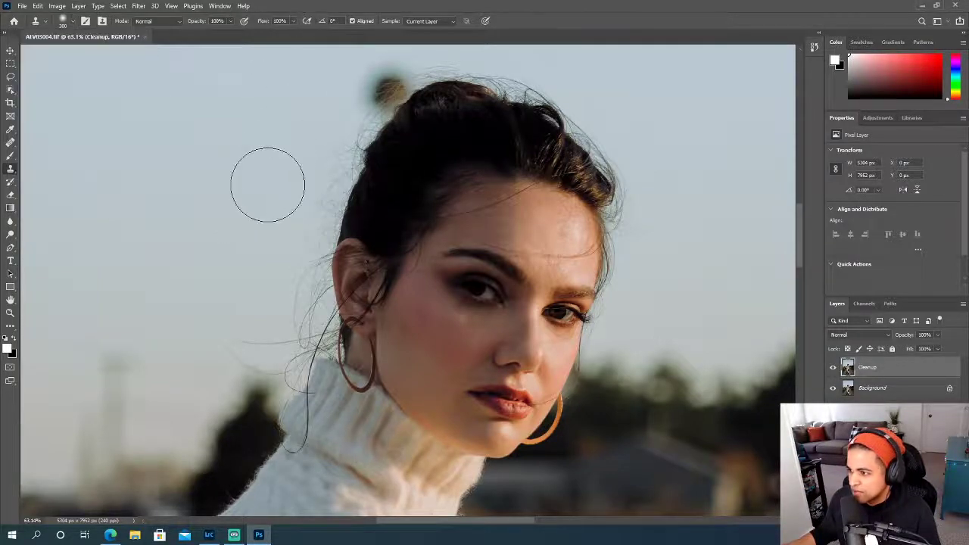
pyautogui.keyDown('alt'); pyautogui.click(240, 221); pyautogui.keyUp('alt')
pyautogui.moveTo(285, 213)
pyautogui.mouseDown()
pyautogui.moveTo(304, 158)
pyautogui.moveTo(289, 218)
pyautogui.mouseUp()
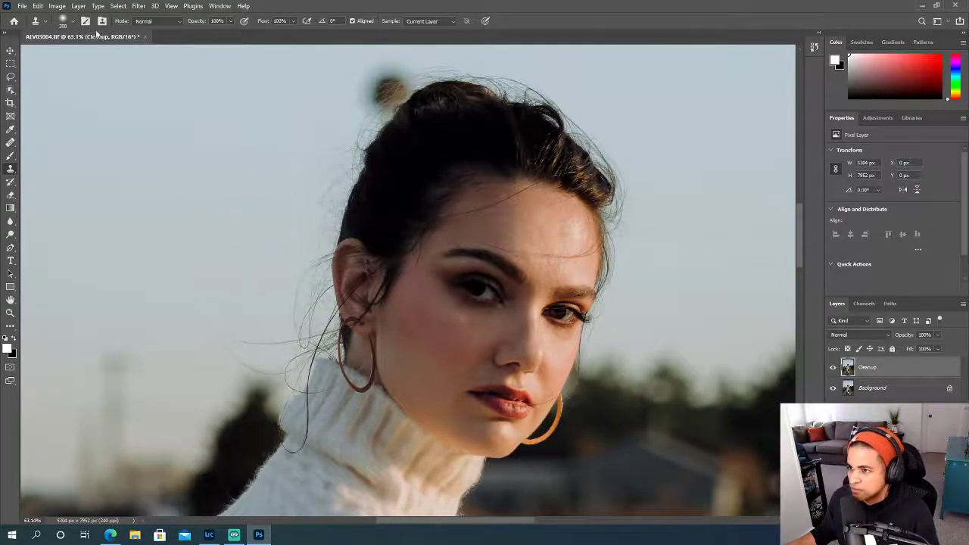
pyautogui.click(74, 22)
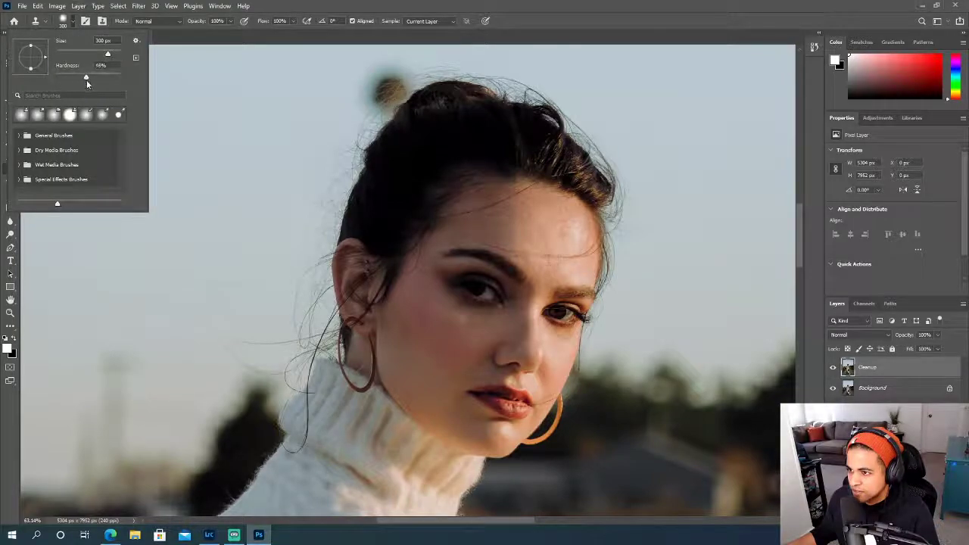
pyautogui.click(298, 6)
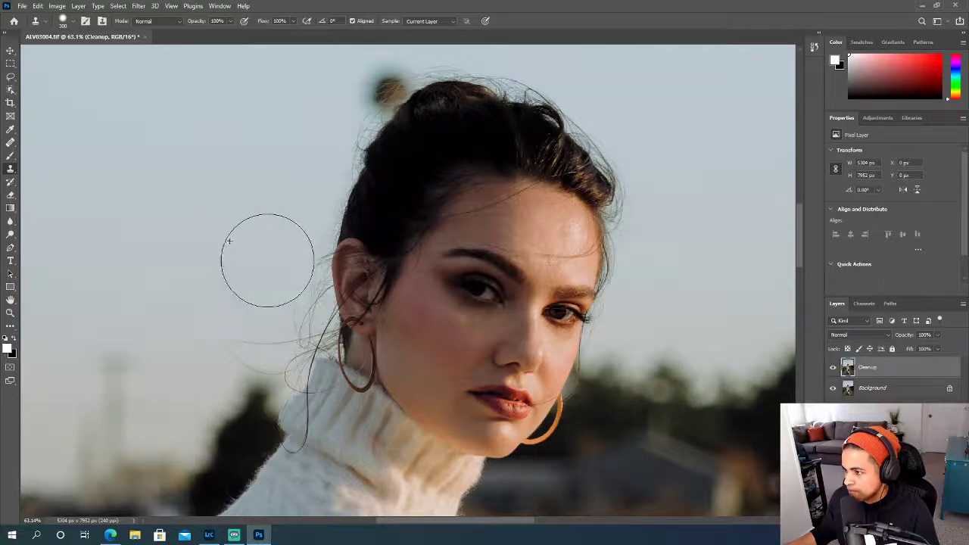
# - Clone sky over the loose strands beside the neck and the dark blurred object behind the hair bun
pyautogui.scroll(-1, 225, 264)
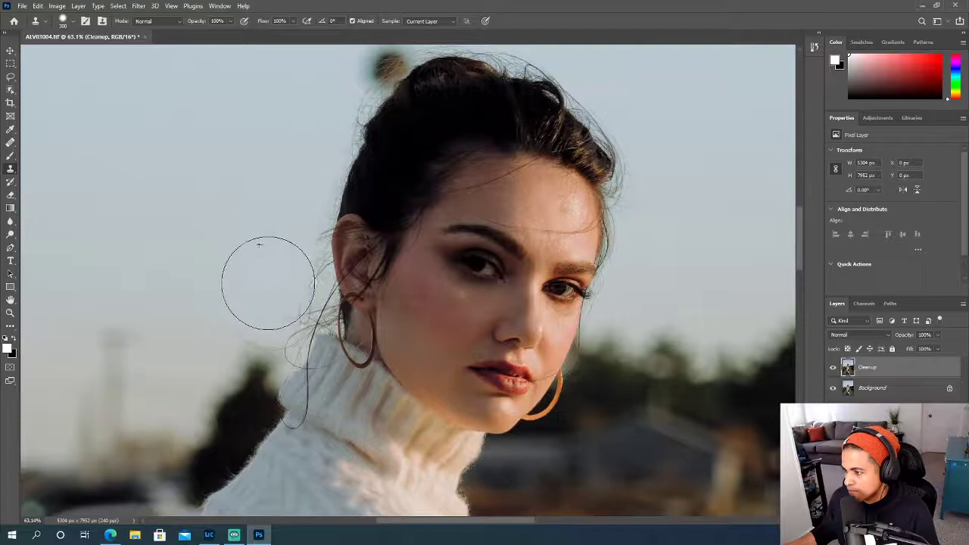
pyautogui.scroll(4, 253, 231)
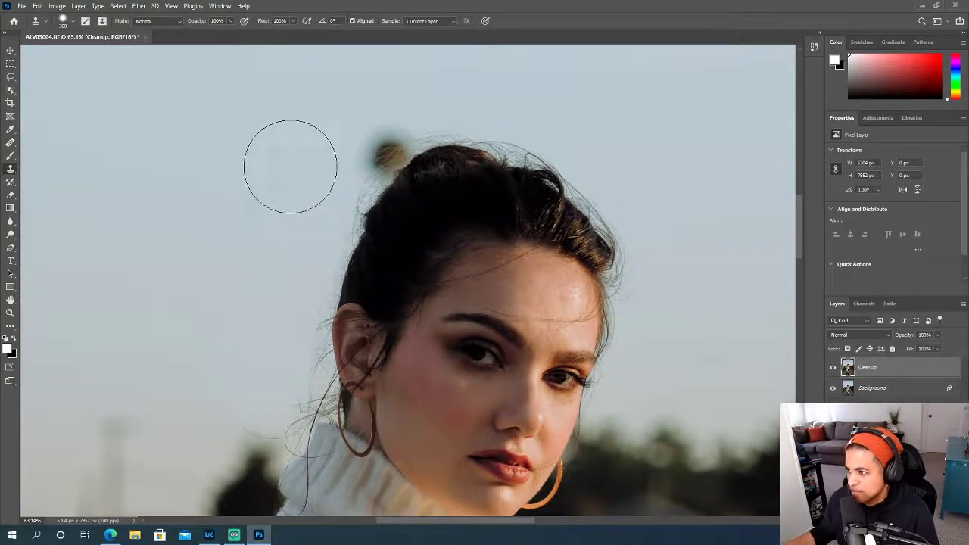
pyautogui.moveTo(349, 134)
pyautogui.mouseDown()
pyautogui.moveTo(373, 124)
pyautogui.moveTo(357, 143)
pyautogui.moveTo(382, 161)
pyautogui.mouseUp()
pyautogui.scroll(-2, 382, 160)
pyautogui.scroll(6, 382, 161)
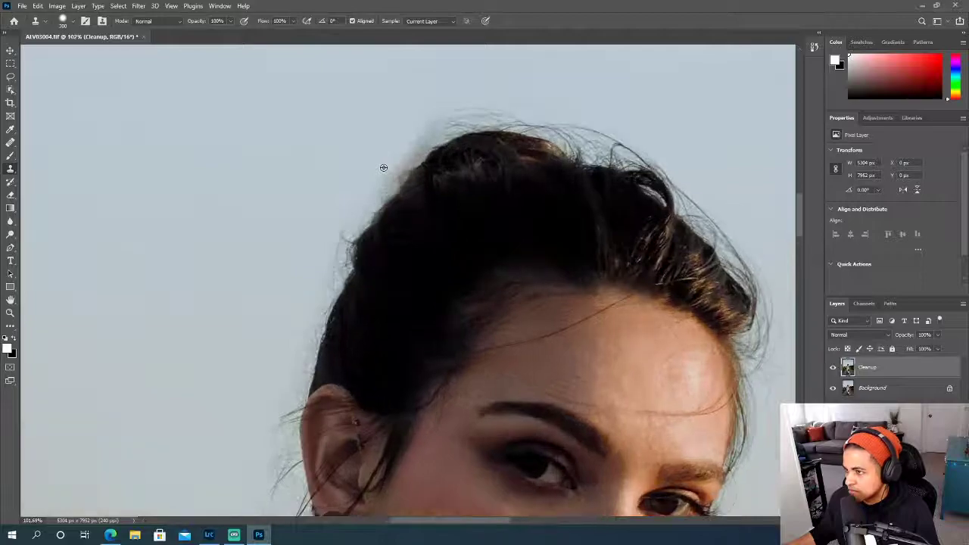
# - Set the Clone Stamp brush to 165 px and 60% hardness and clone sky along the back edge of the hair
pyautogui.click(74, 23)
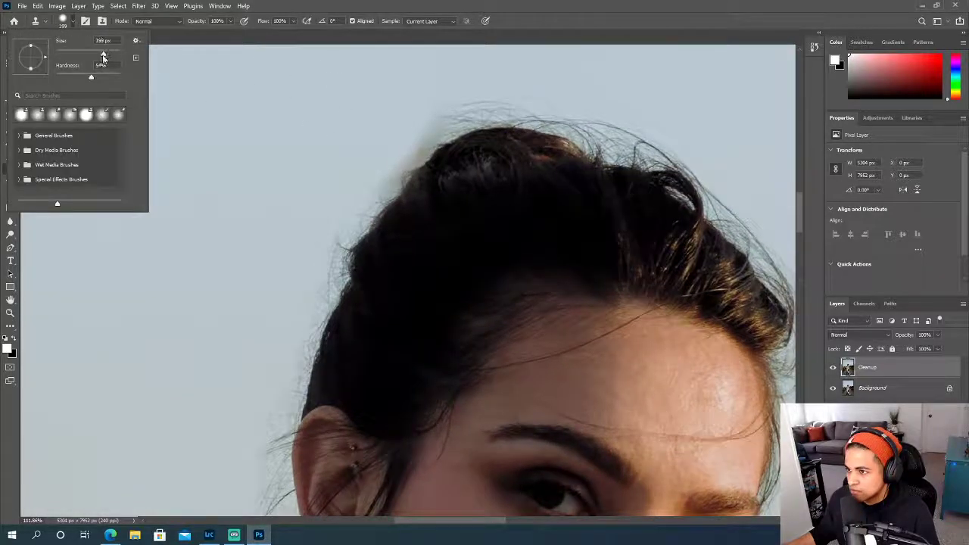
pyautogui.moveTo(92, 79); pyautogui.dragTo(95, 78)
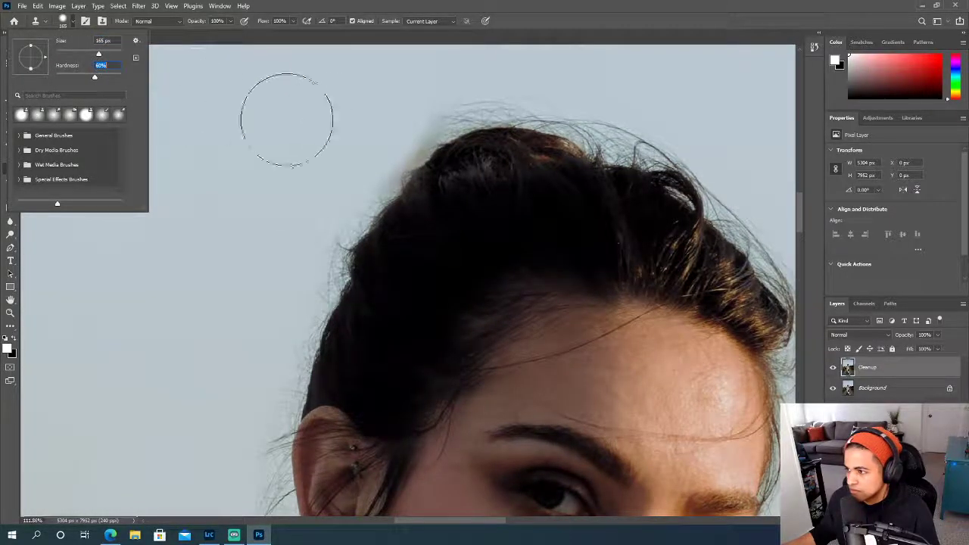
pyautogui.keyDown('alt'); pyautogui.click(356, 109); pyautogui.keyUp('alt')
pyautogui.moveTo(404, 109)
pyautogui.mouseDown()
pyautogui.moveTo(304, 217)
pyautogui.moveTo(275, 294)
pyautogui.mouseUp()
pyautogui.scroll(-8, 255, 250)
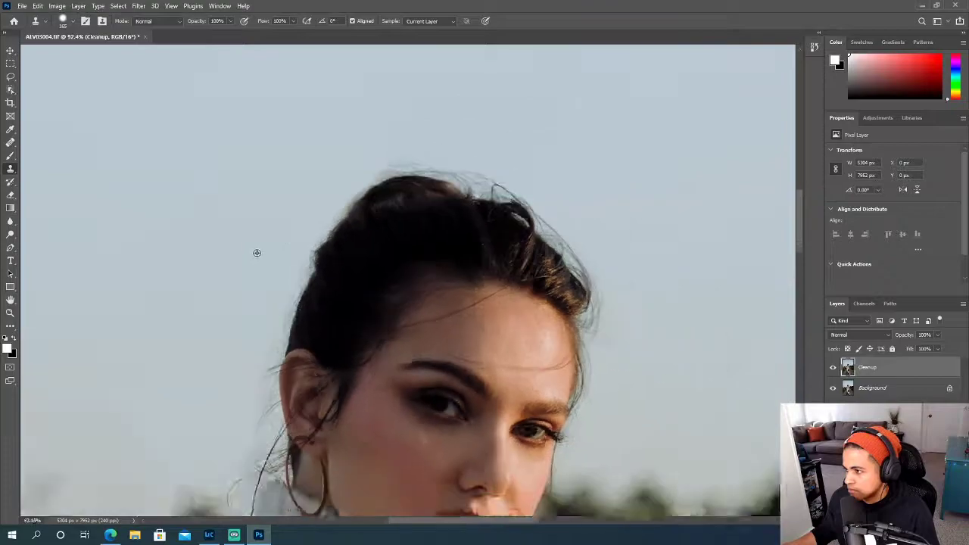
pyautogui.scroll(-1, 255, 247)
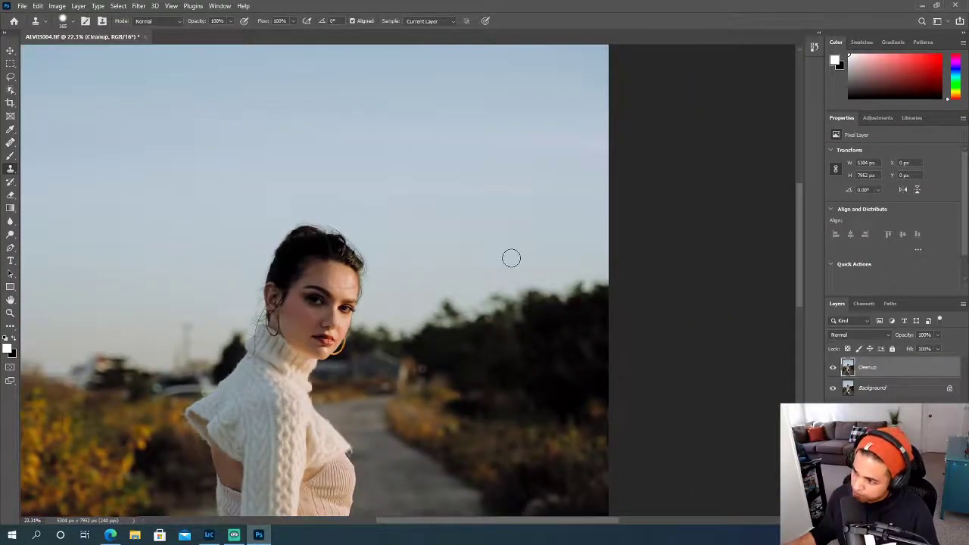
# - Reduce the Clone Stamp brush to 90 px, down to 60 px, and clean the leftover smudge along the bun's back edge
pyautogui.scroll(6, 374, 236)
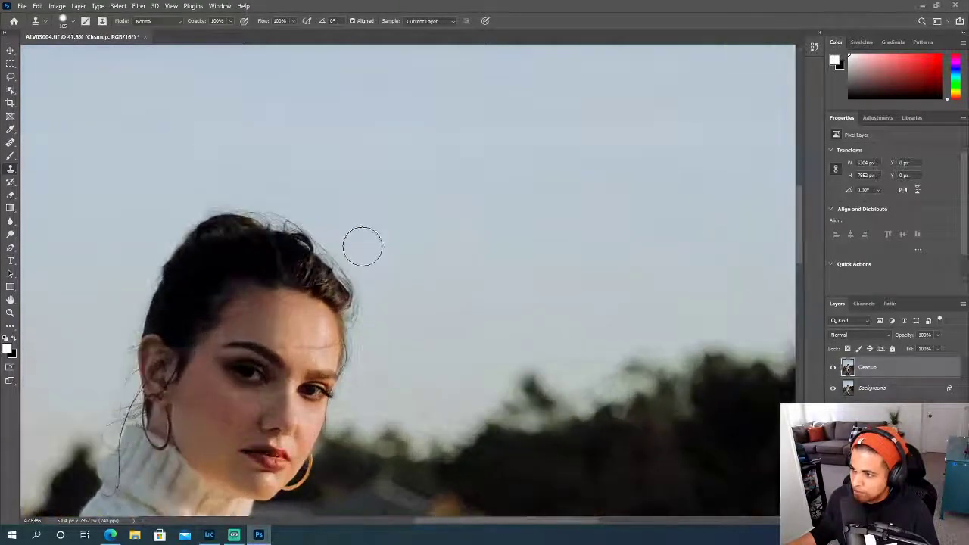
pyautogui.scroll(4, 318, 229)
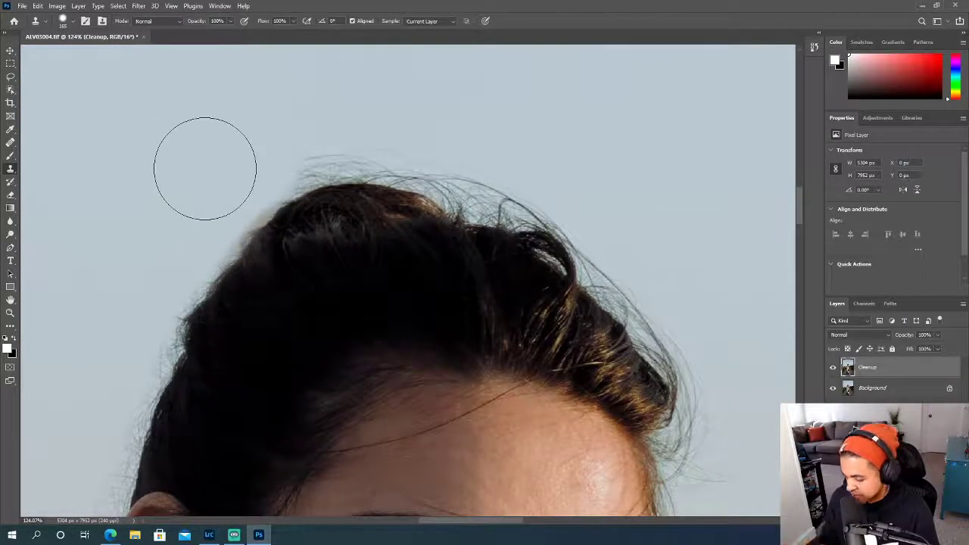
pyautogui.press('[')
pyautogui.press('[')
pyautogui.press('[')
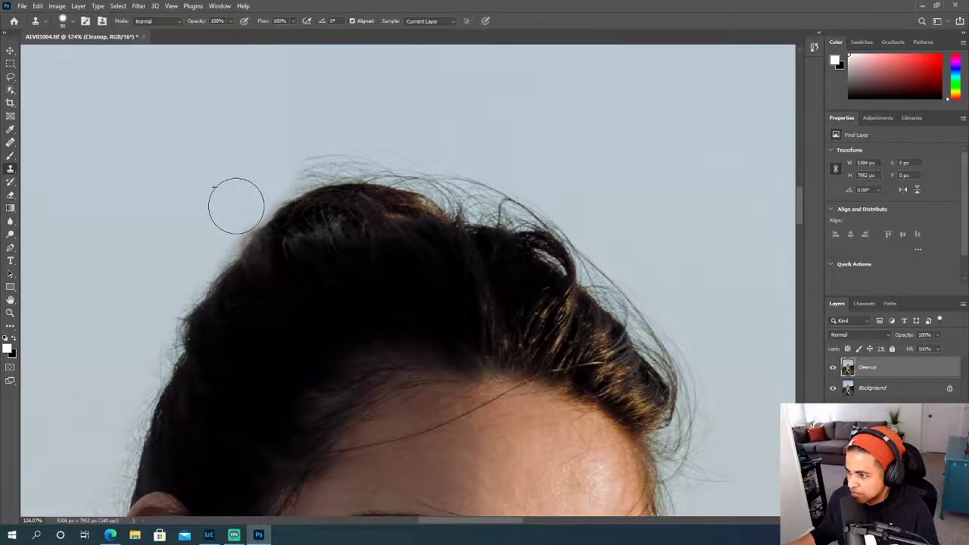
pyautogui.press('[')
pyautogui.press('[')
pyautogui.press('[')
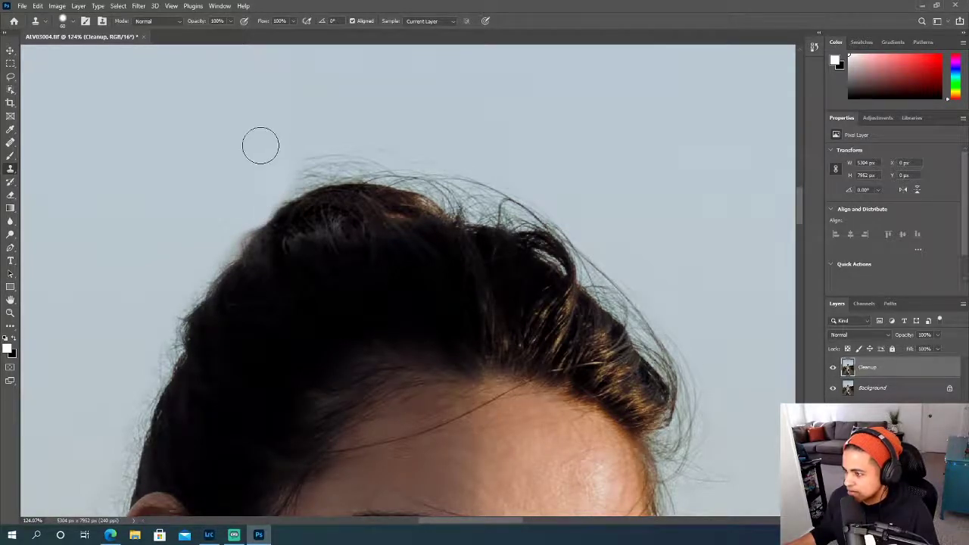
# - Enlarge the Clone Stamp brush to 90 px and clone sky over the remaining wisps beside the top of the bun
pyautogui.press(']')
pyautogui.press(']')
pyautogui.press(']')
pyautogui.scroll(2, 260, 145)
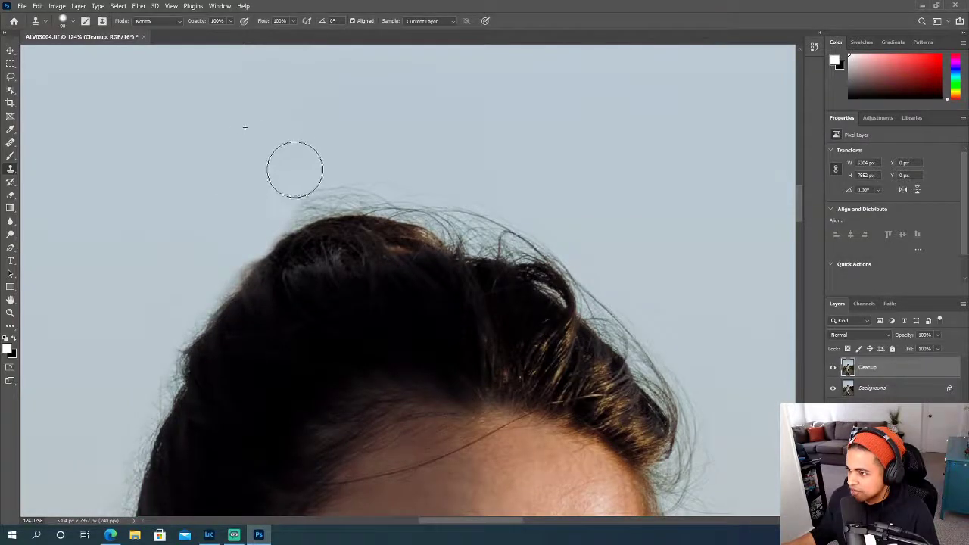
pyautogui.scroll(-10, 250, 180)
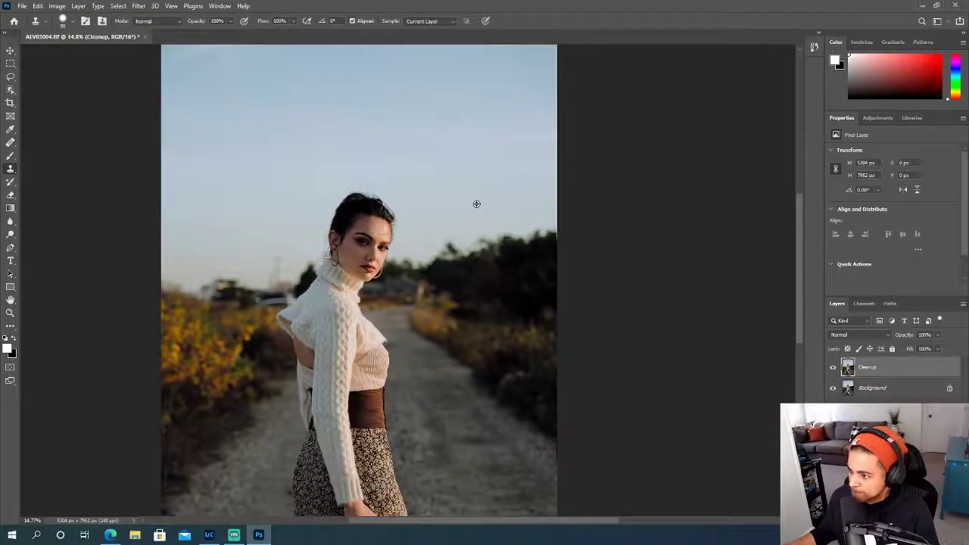
# - Undo the misplaced clone stroke on the bun and clone sky over the flyaway hairs atop the head with a 175 px brush
pyautogui.scroll(8, 455, 204)
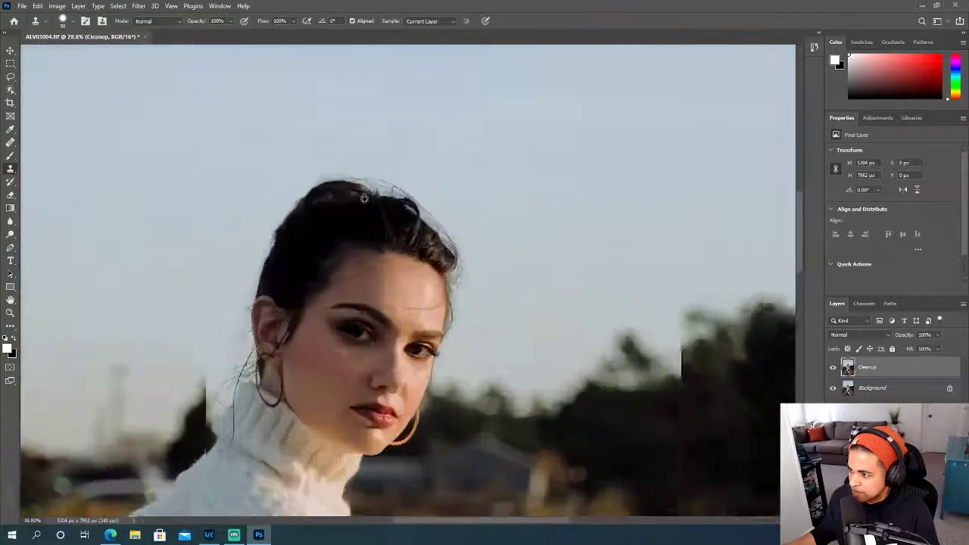
pyautogui.press(']')
pyautogui.press(']')
pyautogui.press(']')
pyautogui.press(']')
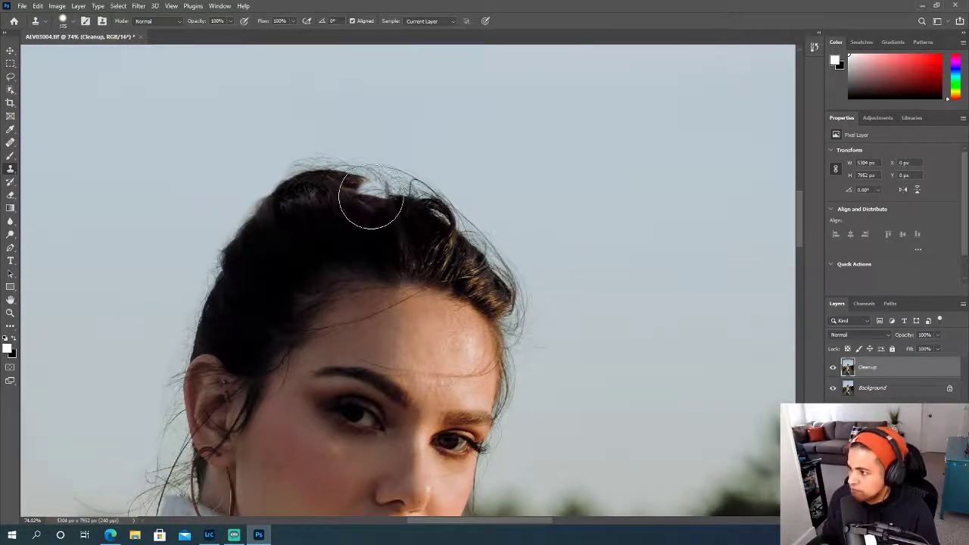
pyautogui.scroll(2, 369, 205)
pyautogui.hotkey('ctrl', 'z')
pyautogui.keyDown('alt'); pyautogui.click(437, 155); pyautogui.keyUp('alt')
pyautogui.moveTo(406, 180)
pyautogui.mouseDown()
pyautogui.moveTo(340, 162)
pyautogui.moveTo(272, 178)
pyautogui.moveTo(261, 165)
pyautogui.moveTo(259, 173)
pyautogui.moveTo(262, 184)
pyautogui.moveTo(296, 169)
pyautogui.moveTo(390, 172)
pyautogui.mouseUp()
pyautogui.press('[')
pyautogui.keyDown('alt'); pyautogui.click(401, 171); pyautogui.keyUp('alt')
pyautogui.scroll(-1, 530, 200)
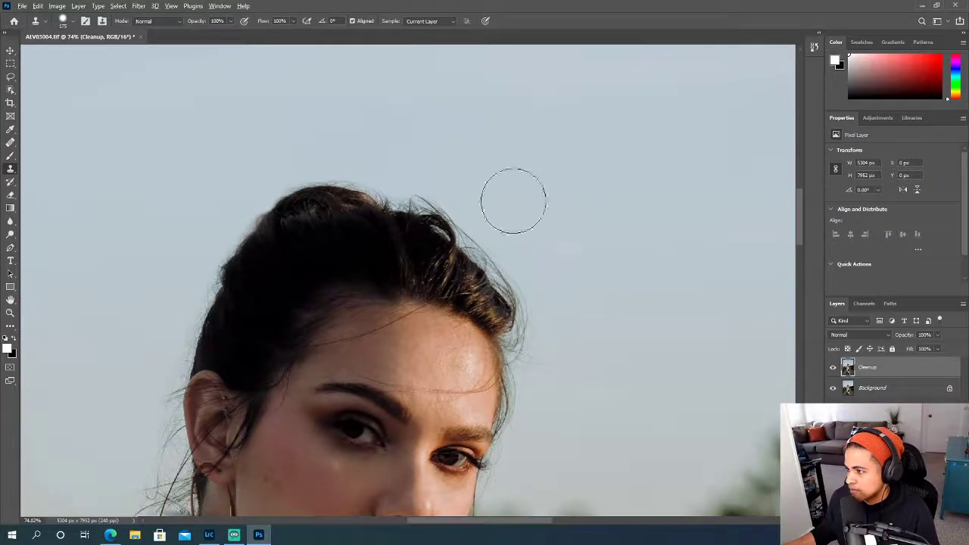
# - Clone sky over the remaining wisps above the crown with the 175 px Clone Stamp brush
pyautogui.moveTo(421, 168); pyautogui.dragTo(404, 173)
pyautogui.scroll(-4, 628, 201)
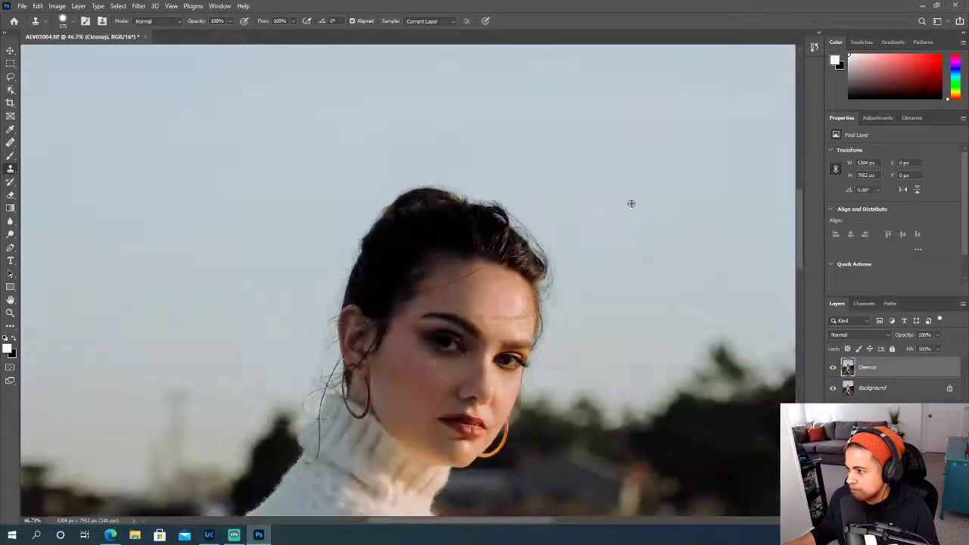
pyautogui.hscroll(3, 631, 203)
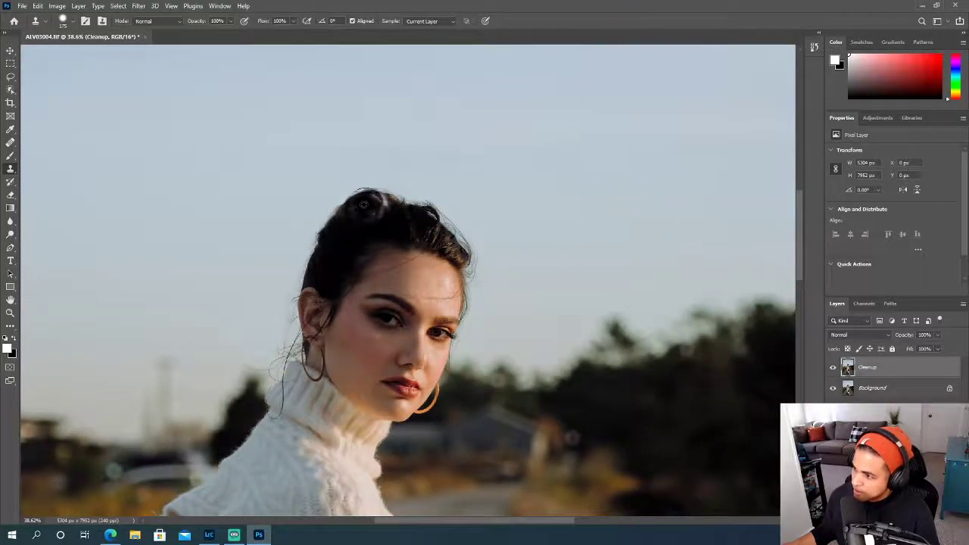
# - Set the Clone Stamp brush to 90 px and 82% hardness for the back edge of the hair
pyautogui.scroll(2, 367, 207)
pyautogui.scroll(5, 367, 208)
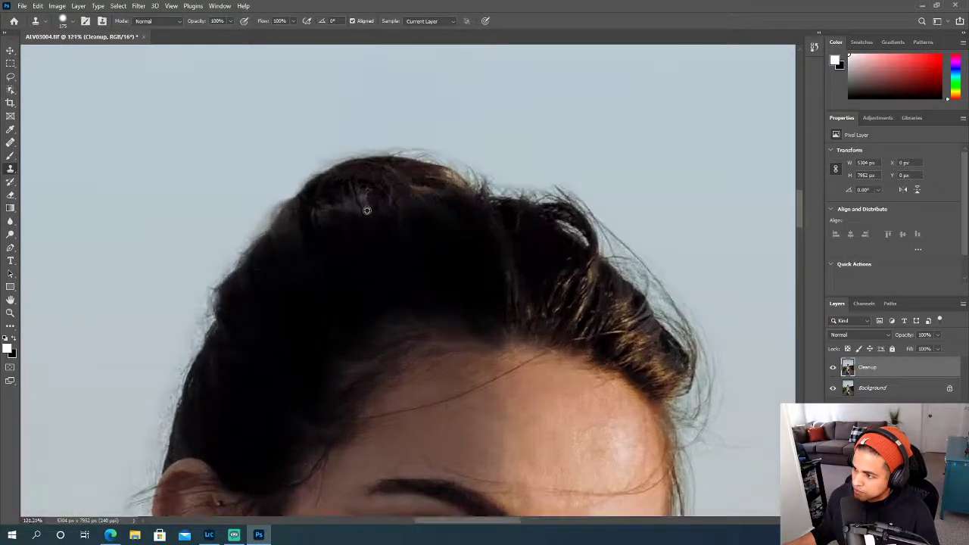
pyautogui.press('[')
pyautogui.press('[')
pyautogui.press('[')
pyautogui.press('[')
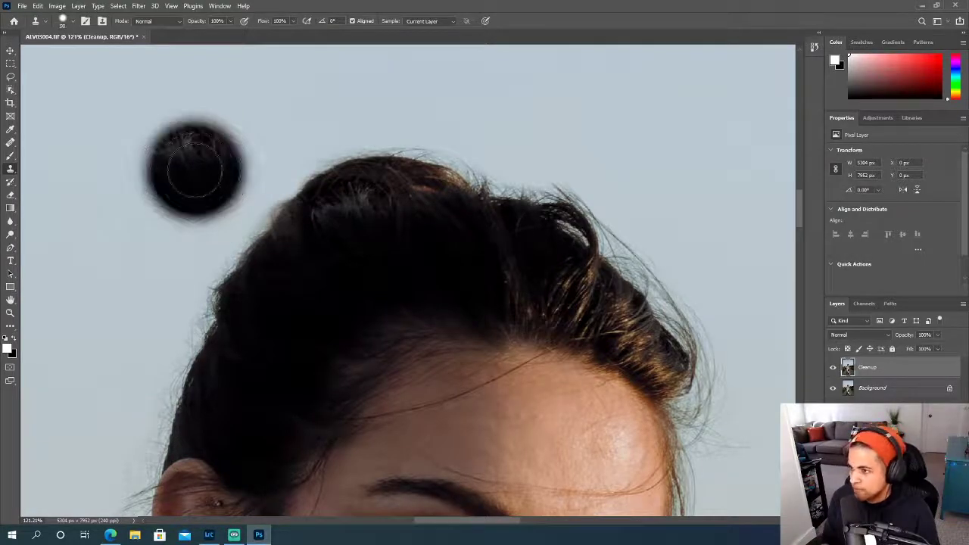
pyautogui.click(72, 22)
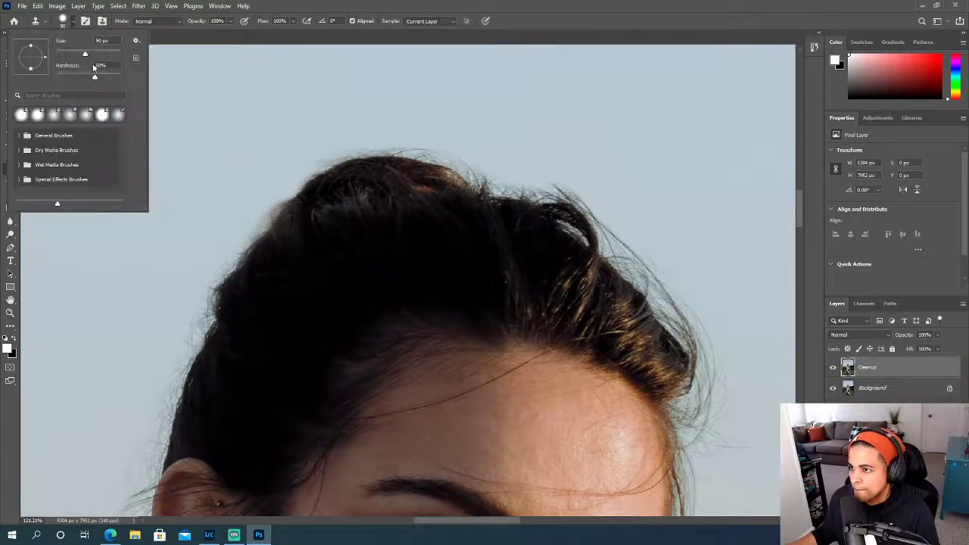
pyautogui.moveTo(94, 75); pyautogui.dragTo(108, 76)
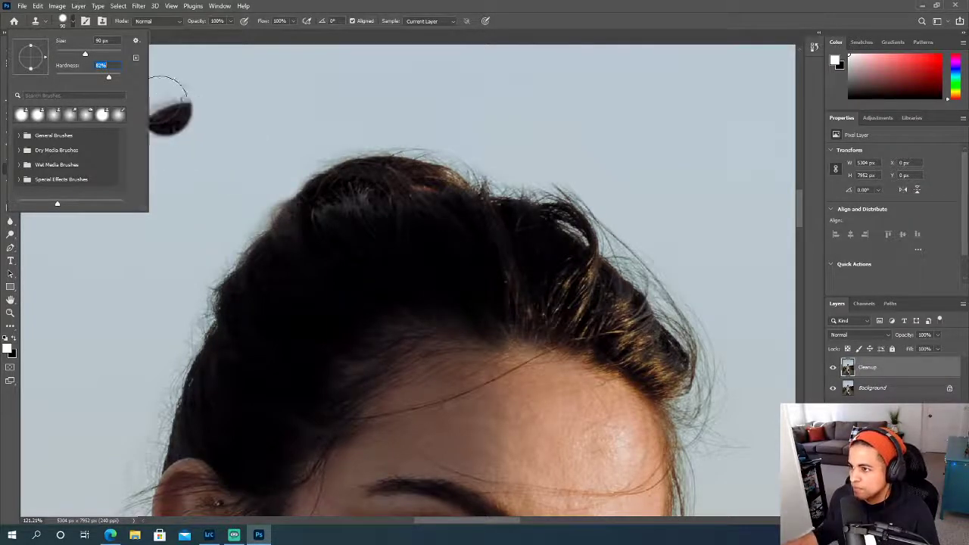
pyautogui.press('Return')
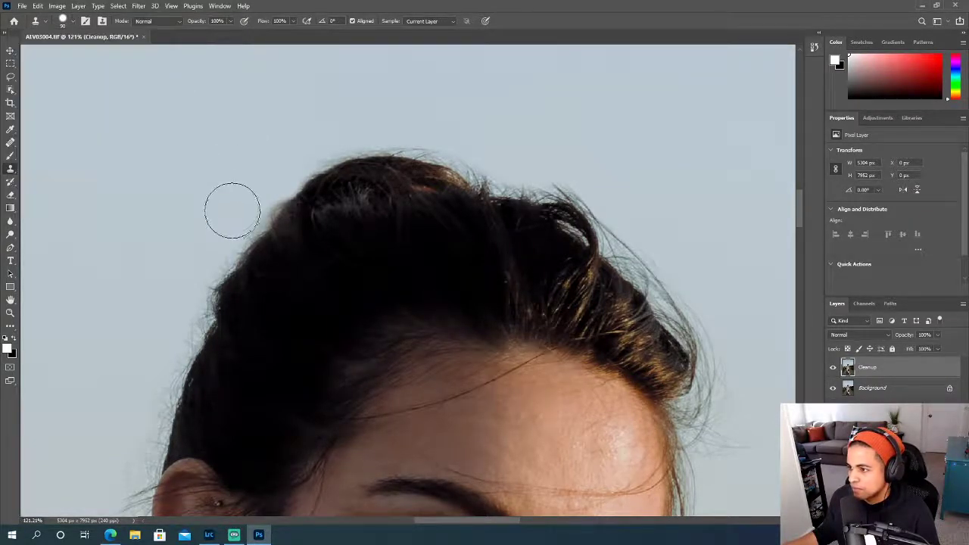
# - Reduce the Clone Stamp brush to 60 px and clone sky over the faded smudge behind the bun
pyautogui.press('[')
pyautogui.press('[')
pyautogui.press('[')
pyautogui.press('[')
pyautogui.press('[')
pyautogui.press('[')
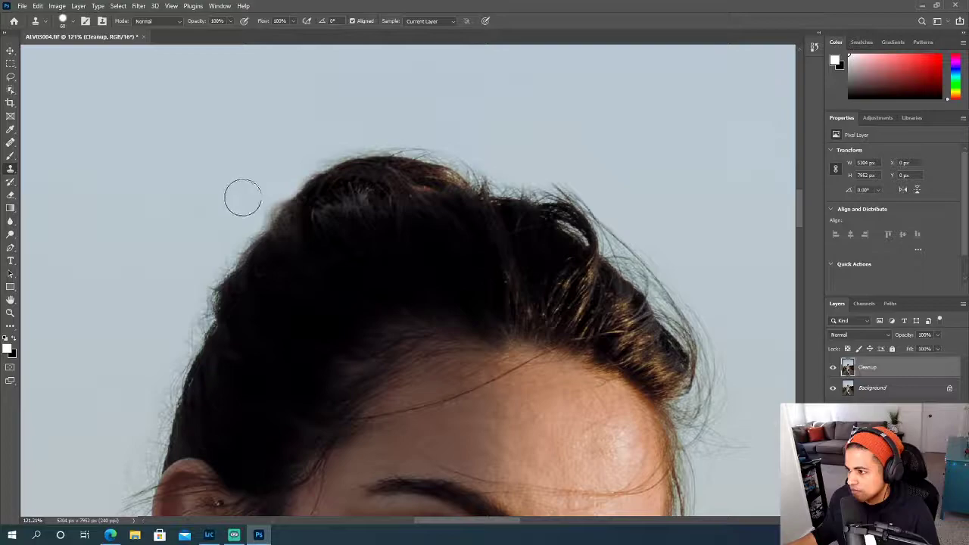
pyautogui.click(252, 216)
pyautogui.keyDown('alt'); pyautogui.click(275, 174); pyautogui.keyUp('alt')
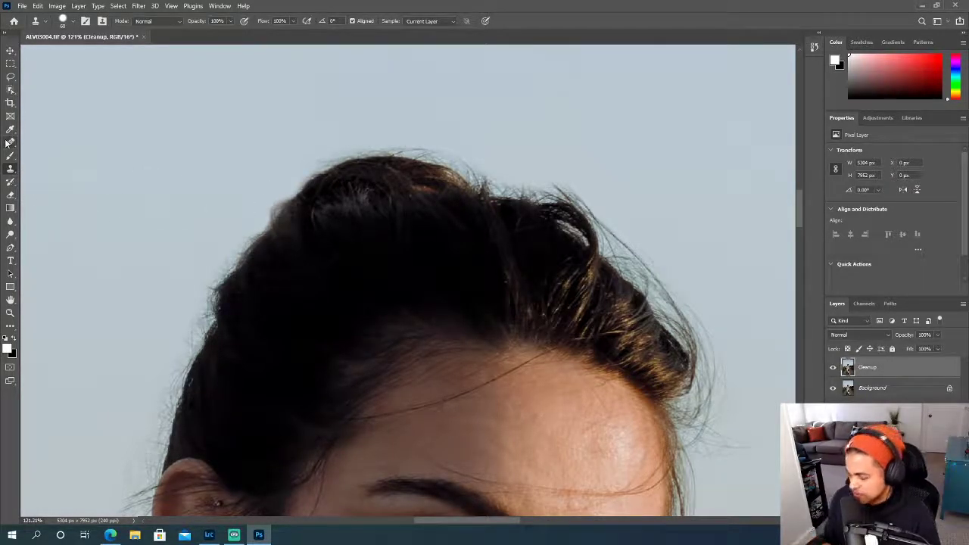
# - Sample the clean dark hair edge and clone it over the leftover smudge behind the bun with a 100 px brush
pyautogui.keyDown('alt'); pyautogui.click(242, 256); pyautogui.keyUp('alt')
pyautogui.moveTo(278, 215); pyautogui.dragTo(286, 212)
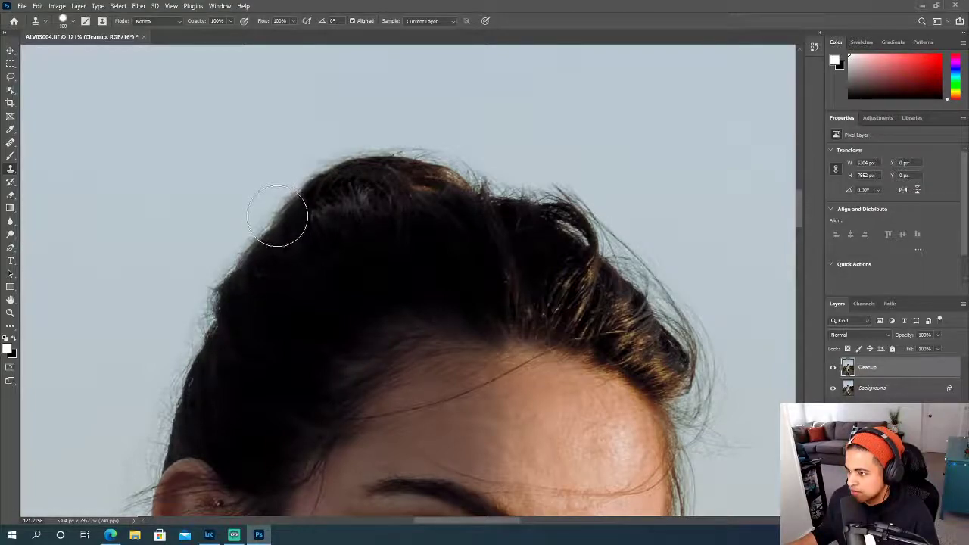
# - Examine the head's outline and the surrounding sky for remaining stray hairs
pyautogui.scroll(-4, 643, 250)
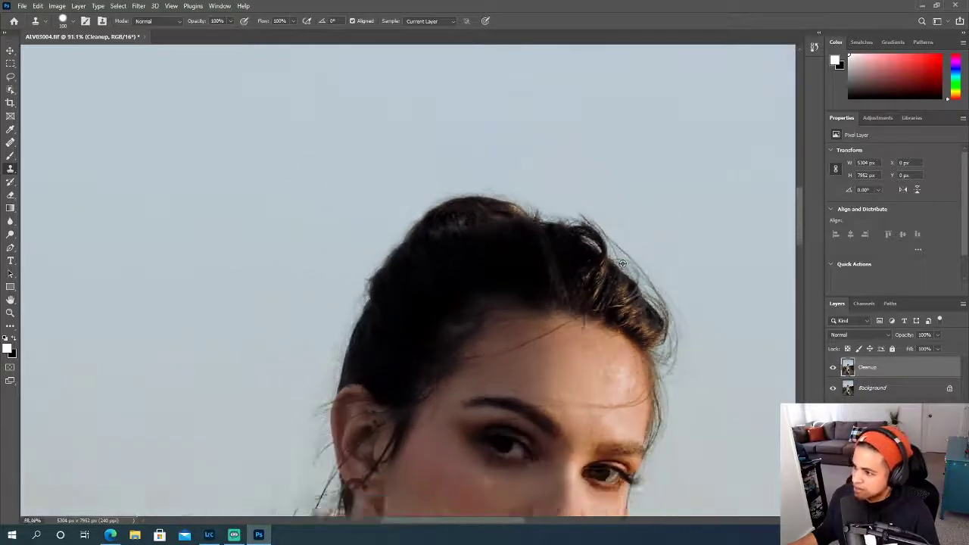
pyautogui.scroll(4, 659, 274)
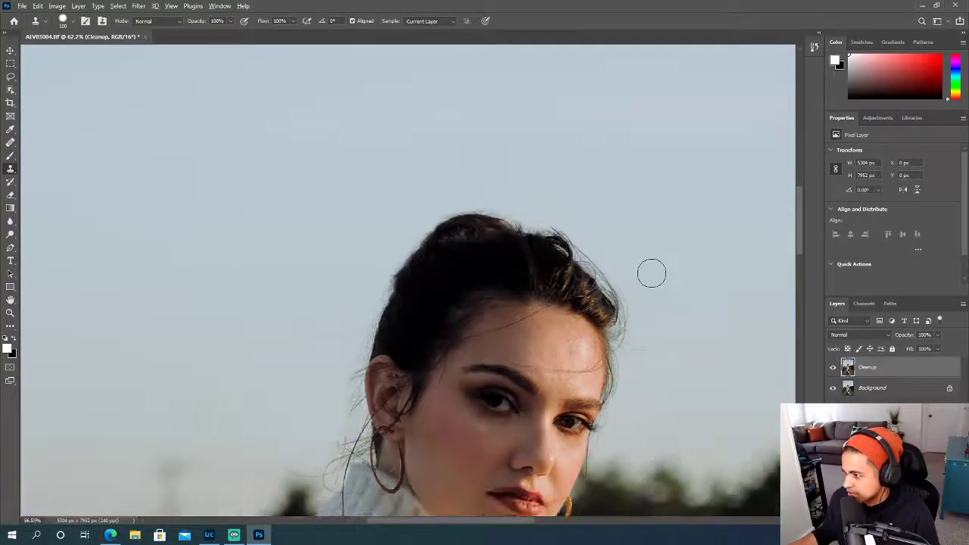
pyautogui.scroll(-3, 652, 273)
pyautogui.hscroll(3, 651, 273)
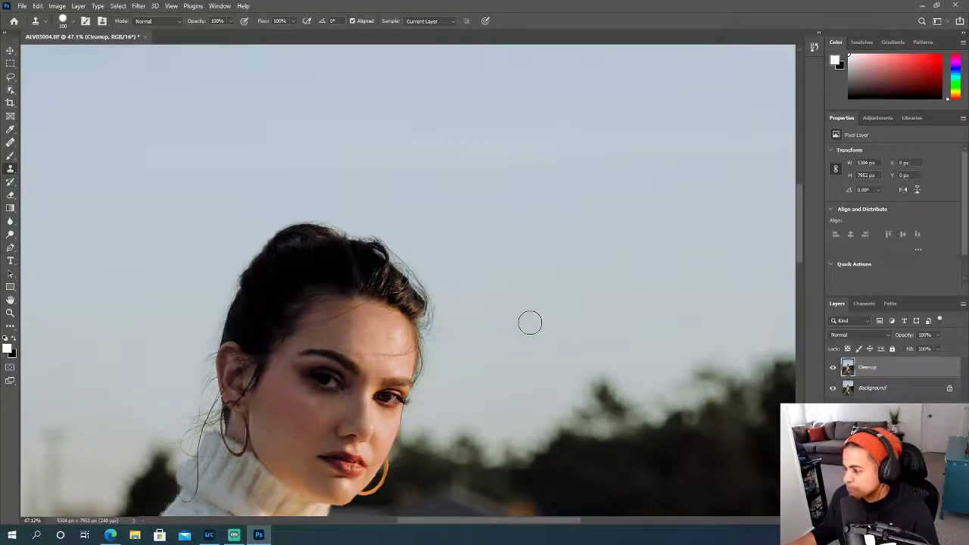
pyautogui.hscroll(-3, 464, 369)
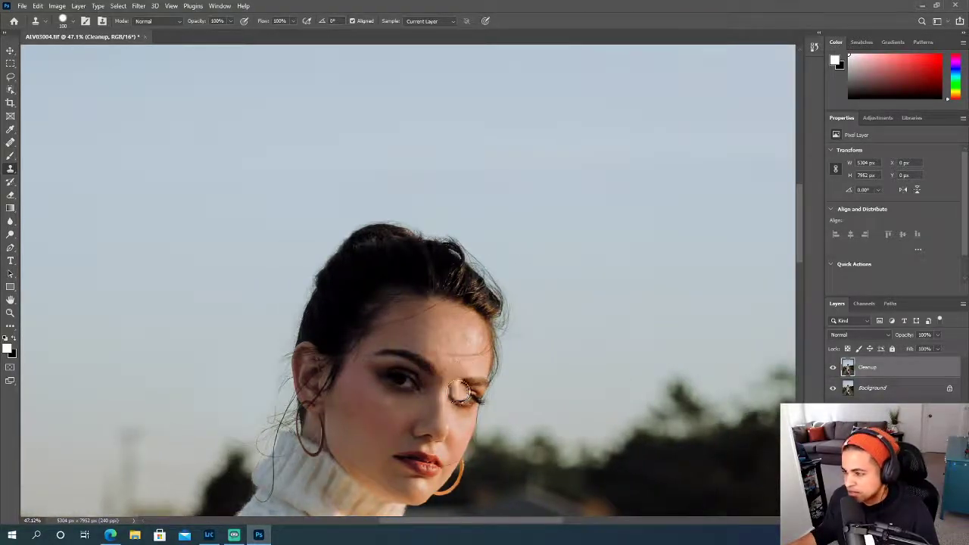
pyautogui.scroll(-2, 459, 391)
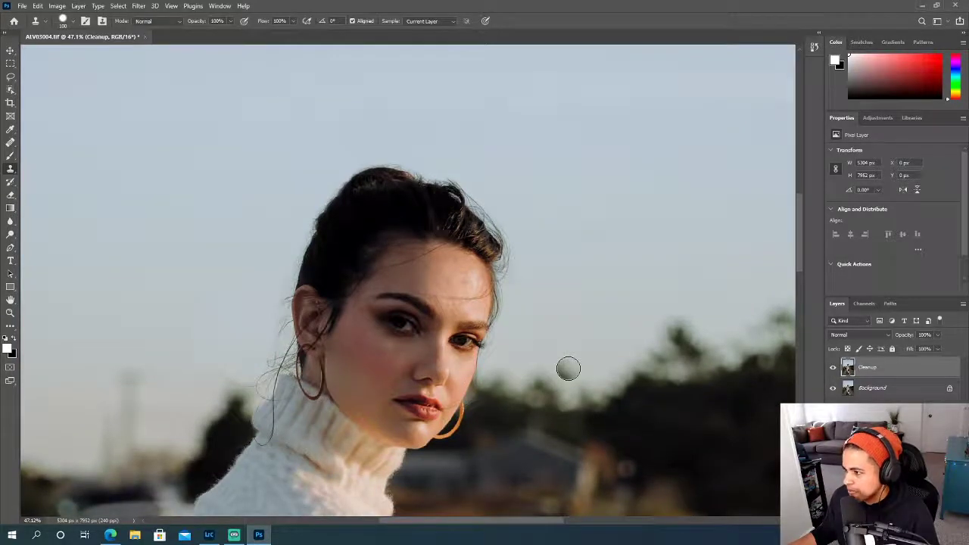
pyautogui.scroll(2, 565, 363)
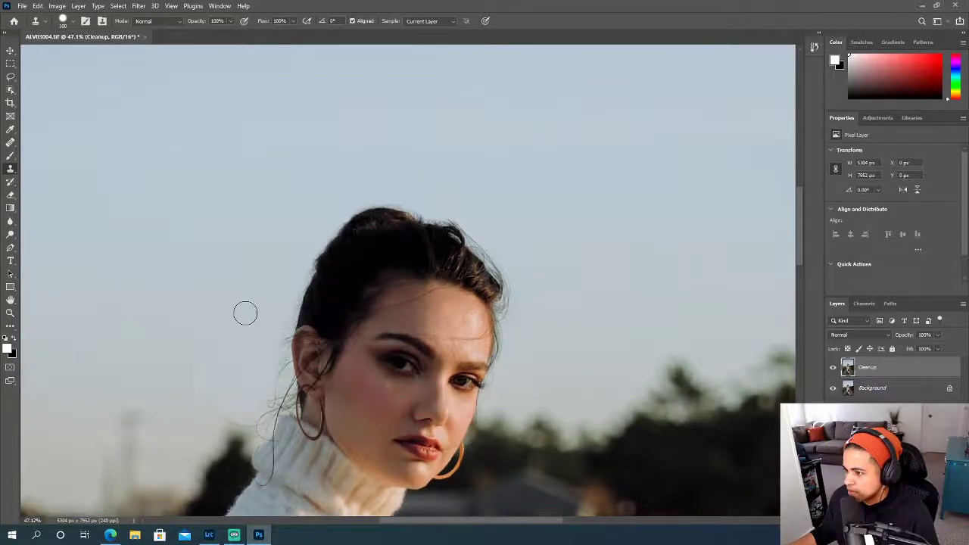
# - Clone sky over the loose hairs behind the head and ear with the 100 px brush
pyautogui.hscroll(-1, 245, 313)
pyautogui.scroll(4, 246, 310)
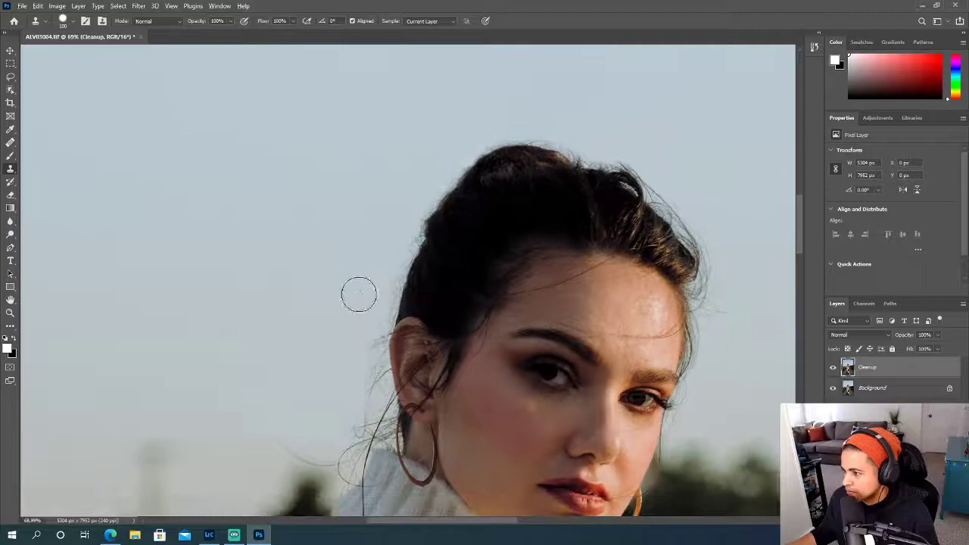
pyautogui.moveTo(381, 290)
pyautogui.mouseDown()
pyautogui.moveTo(362, 353)
pyautogui.moveTo(372, 371)
pyautogui.moveTo(352, 411)
pyautogui.mouseUp()
pyautogui.keyDown('alt'); pyautogui.click(324, 347); pyautogui.keyUp('alt')
# - Reduce the Clone Stamp brush to 80 px, down to 50 px, and clone sky over the stray hairs along the ear's back edge
pyautogui.scroll(-2, 321, 352)
pyautogui.scroll(4, 320, 351)
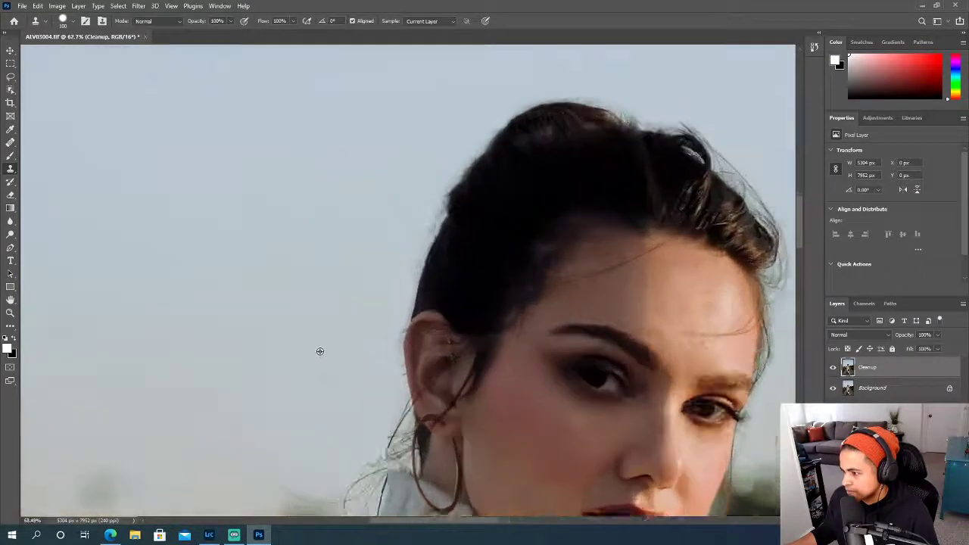
pyautogui.scroll(5, 320, 351)
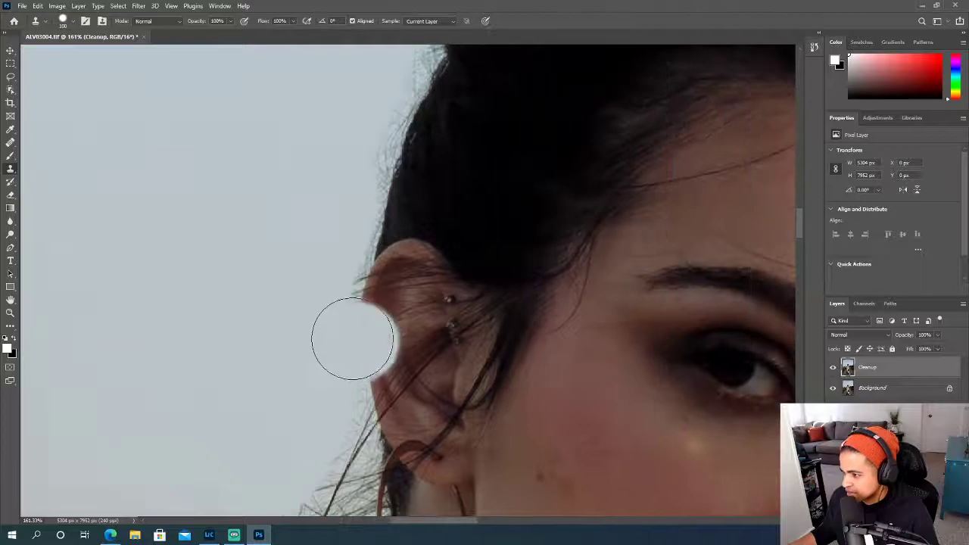
pyautogui.scroll(-2, 324, 331)
pyautogui.press('[')
pyautogui.press('[')
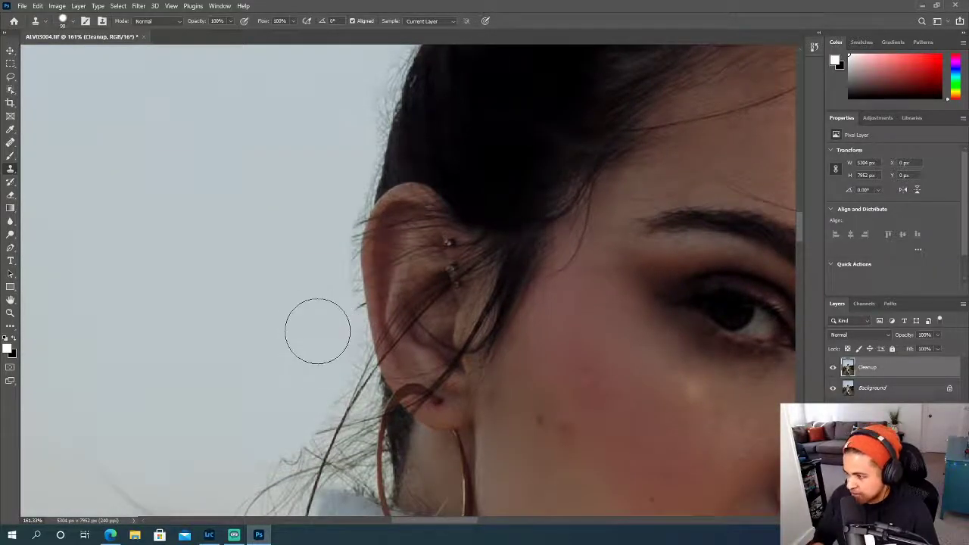
pyautogui.keyDown('alt'); pyautogui.click(312, 358); pyautogui.keyUp('alt')
pyautogui.moveTo(346, 345)
pyautogui.mouseDown()
pyautogui.moveTo(340, 234)
pyautogui.moveTo(349, 211)
pyautogui.moveTo(337, 199)
pyautogui.moveTo(354, 200)
pyautogui.moveTo(338, 246)
pyautogui.moveTo(352, 362)
pyautogui.moveTo(317, 349)
pyautogui.moveTo(349, 345)
pyautogui.moveTo(315, 409)
pyautogui.mouseUp()
pyautogui.keyDown('alt'); pyautogui.click(315, 369); pyautogui.keyUp('alt')
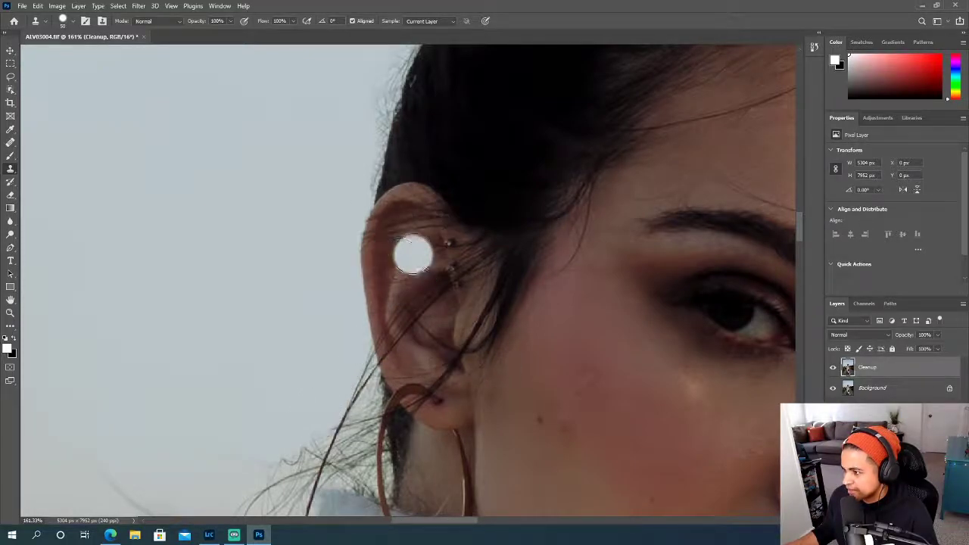
# - Clone sky over the wispy hairs below the ear, behind the hoop earring, with the 50 px brush
pyautogui.scroll(-2, 326, 352)
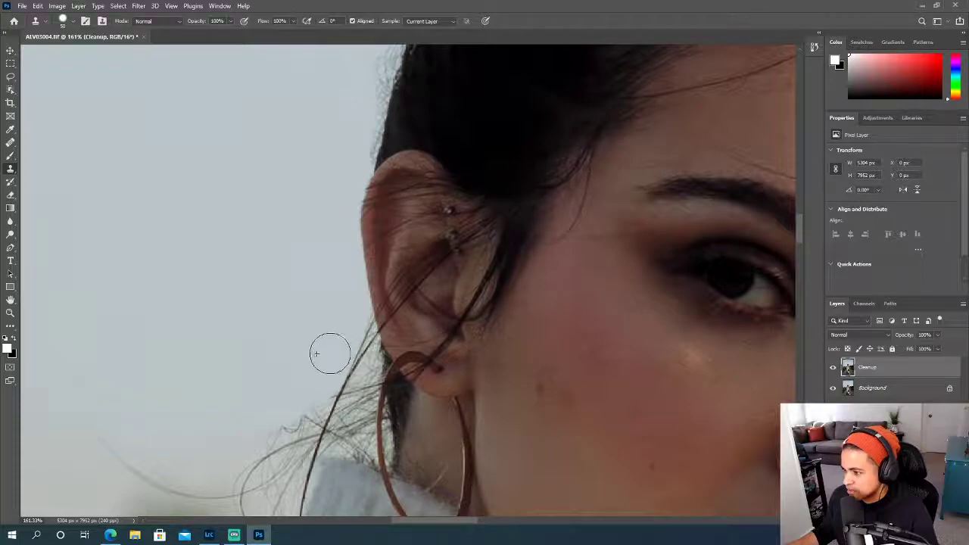
pyautogui.scroll(-3, 317, 363)
pyautogui.keyDown('alt'); pyautogui.click(310, 319); pyautogui.keyUp('alt')
pyautogui.moveTo(309, 355); pyautogui.dragTo(298, 373)
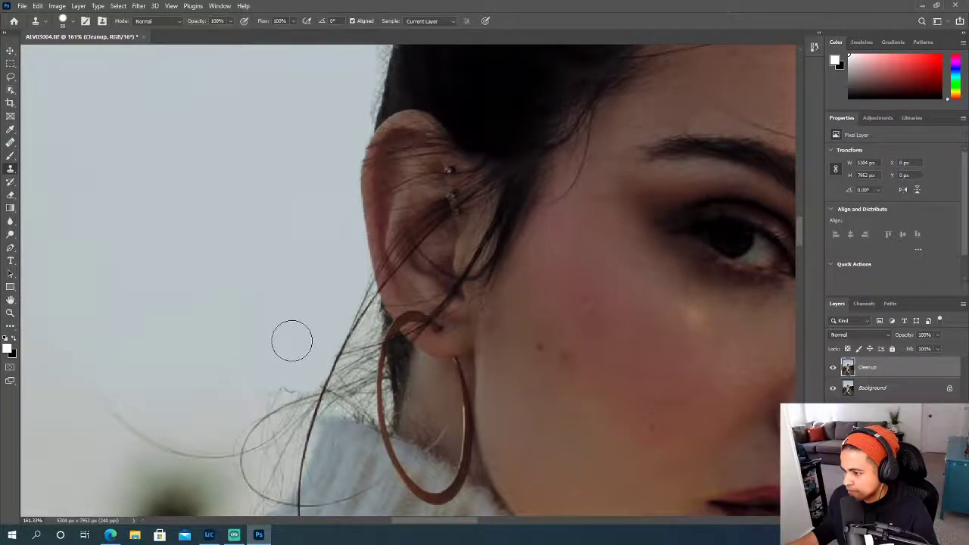
# - Reduce the Clone Stamp brush to 30 px and clone sky over the fine wisps above the curled strand beside the neck
pyautogui.scroll(1, 289, 340)
pyautogui.scroll(4, 291, 340)
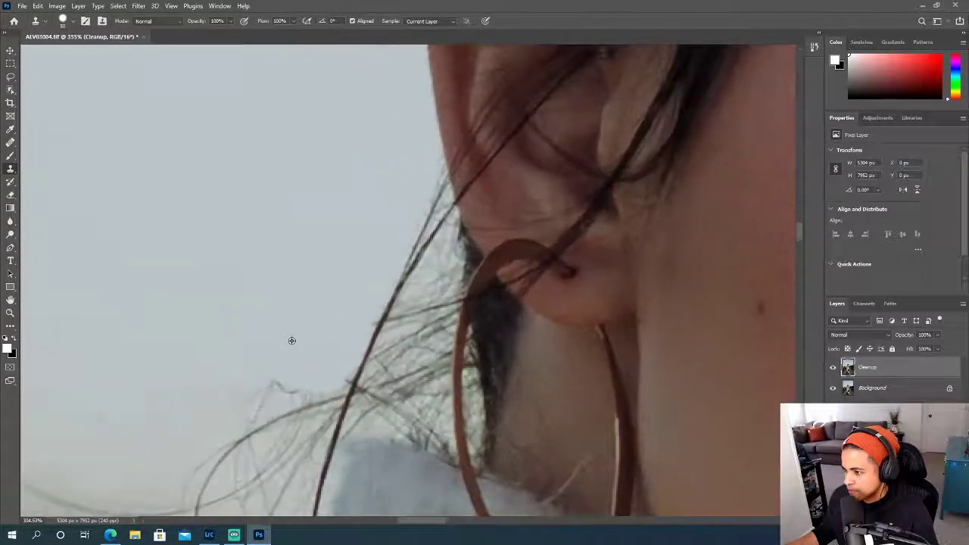
pyautogui.press('[')
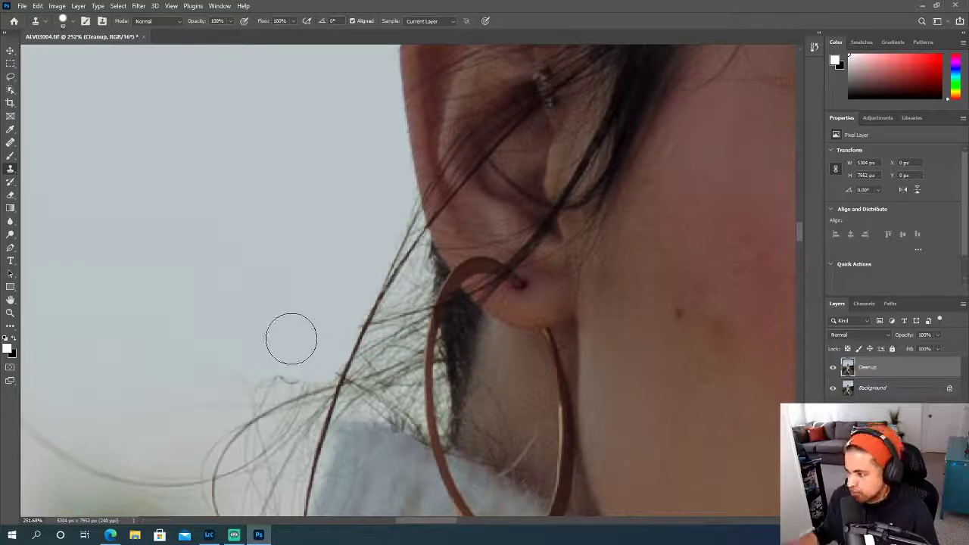
pyautogui.press('[')
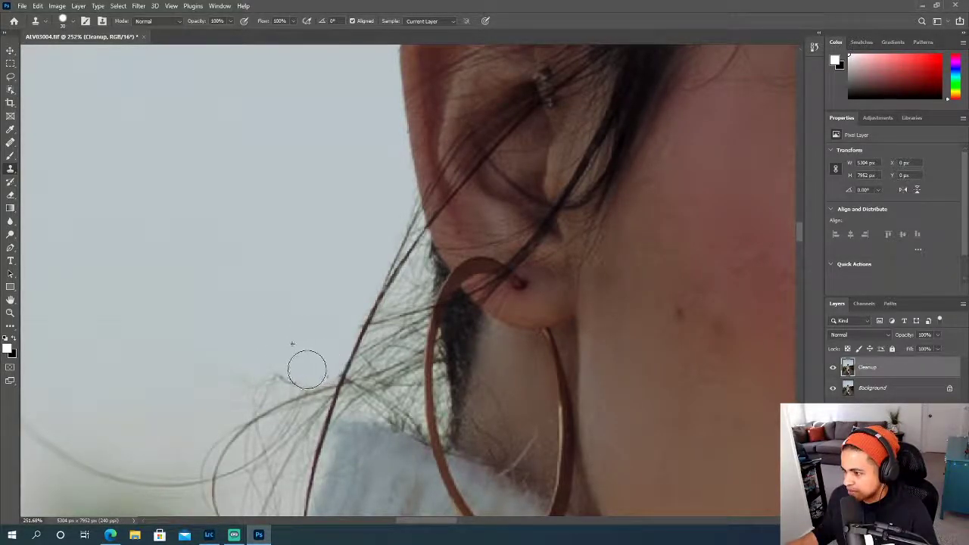
pyautogui.keyDown('alt'); pyautogui.click(308, 348); pyautogui.keyUp('alt')
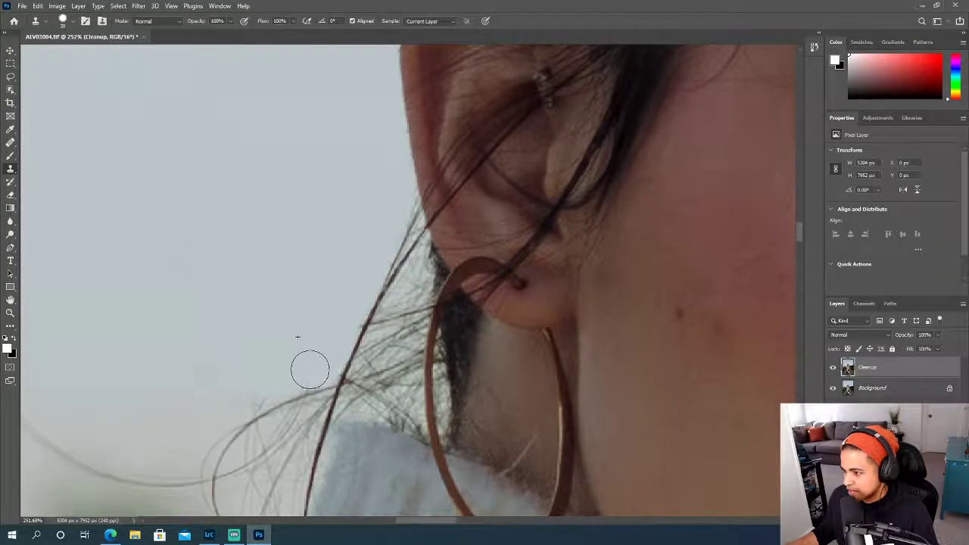
pyautogui.moveTo(297, 374); pyautogui.dragTo(220, 411)
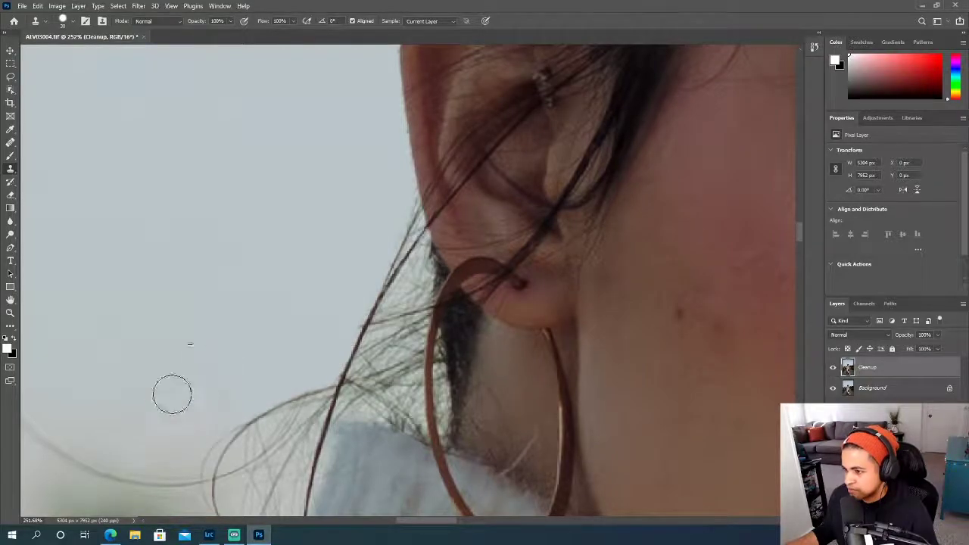
# - Examine the whole portrait and the head up close to review the hair cleanup
pyautogui.scroll(-10, 236, 310)
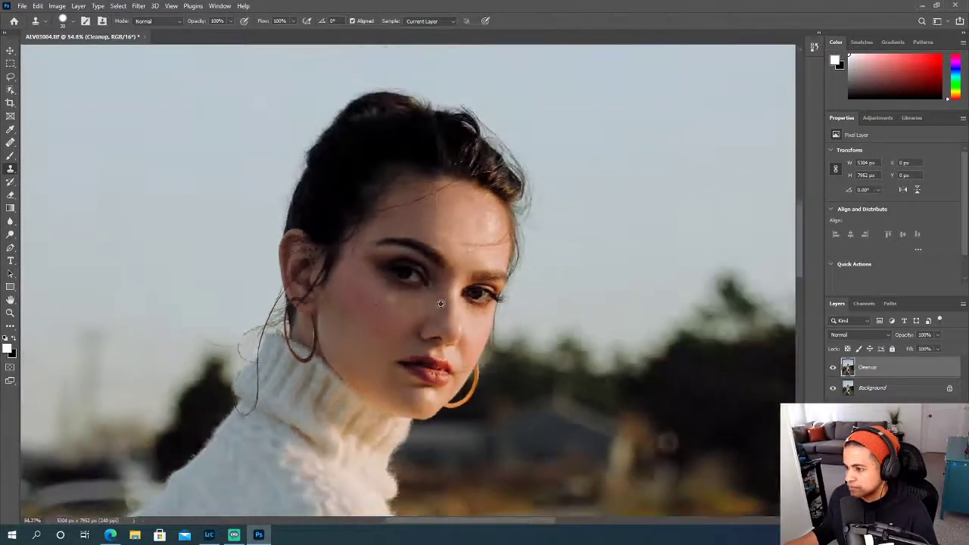
pyautogui.scroll(-6, 521, 292)
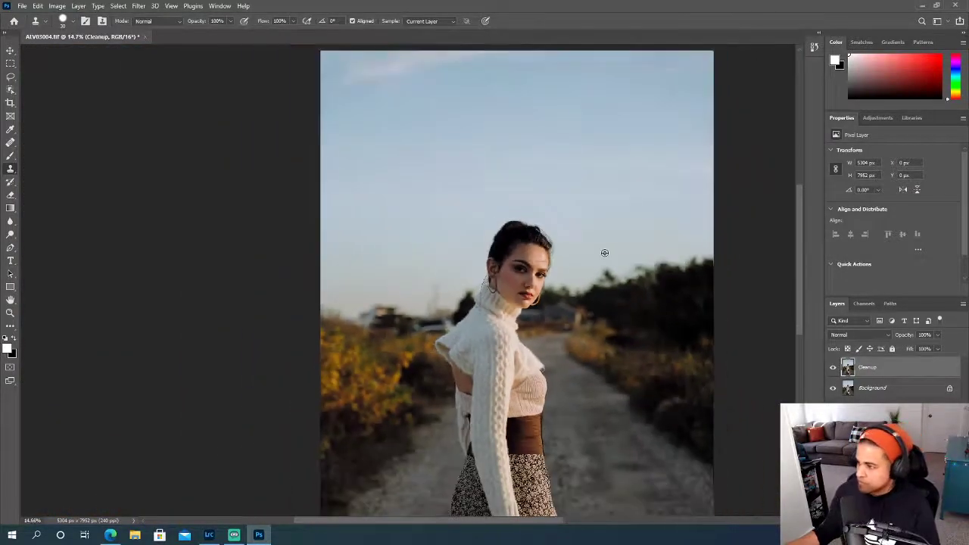
pyautogui.scroll(2, 603, 252)
pyautogui.scroll(3, 599, 252)
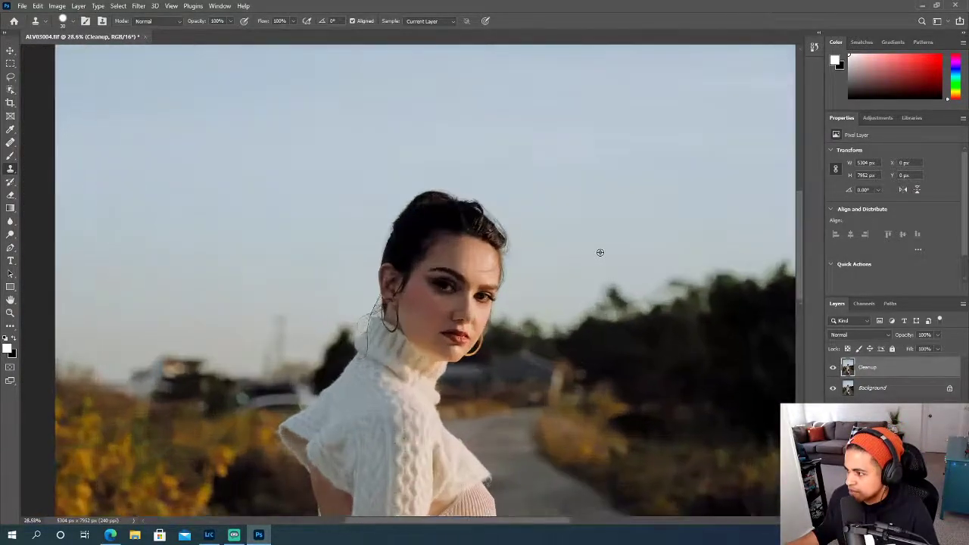
pyautogui.scroll(5, 594, 252)
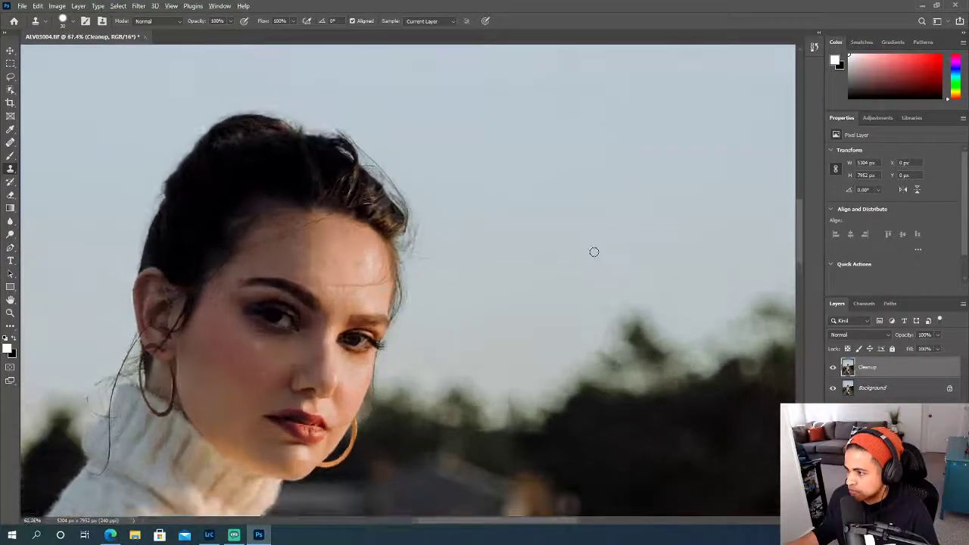
pyautogui.scroll(-2, 592, 251)
pyautogui.hscroll(-1, 568, 248)
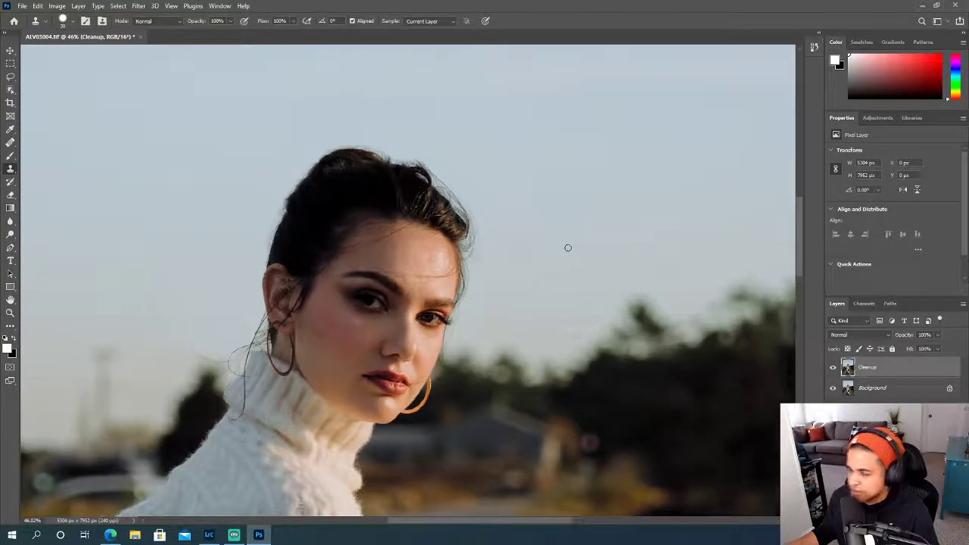
pyautogui.scroll(-1, 567, 250)
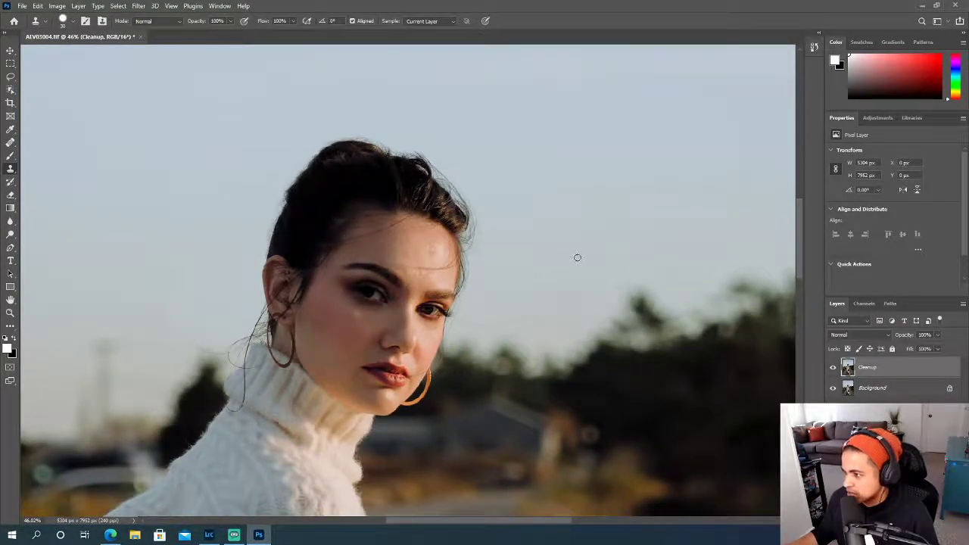
pyautogui.scroll(1, 869, 395)
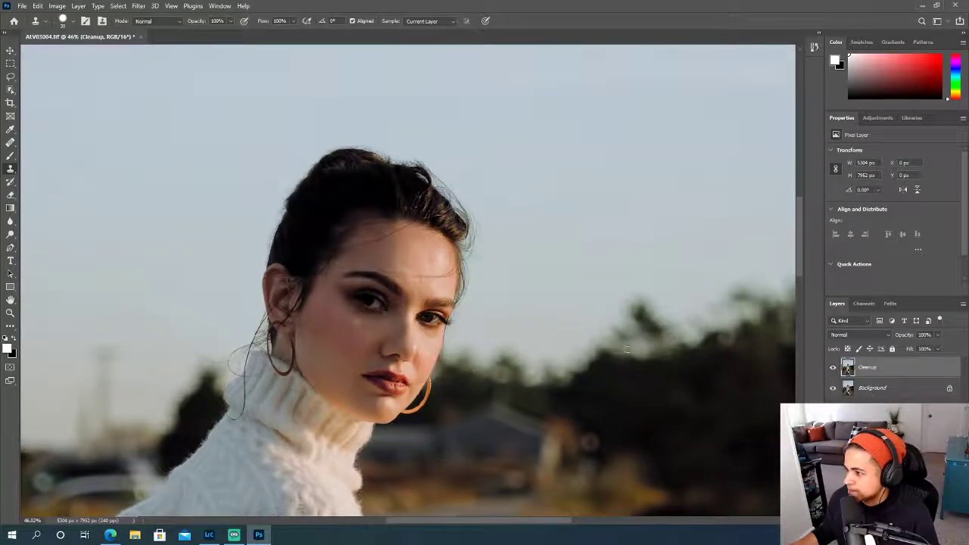
# - Select the Healing Brush to retouch the skin on the face
pyautogui.scroll(4, 448, 346)
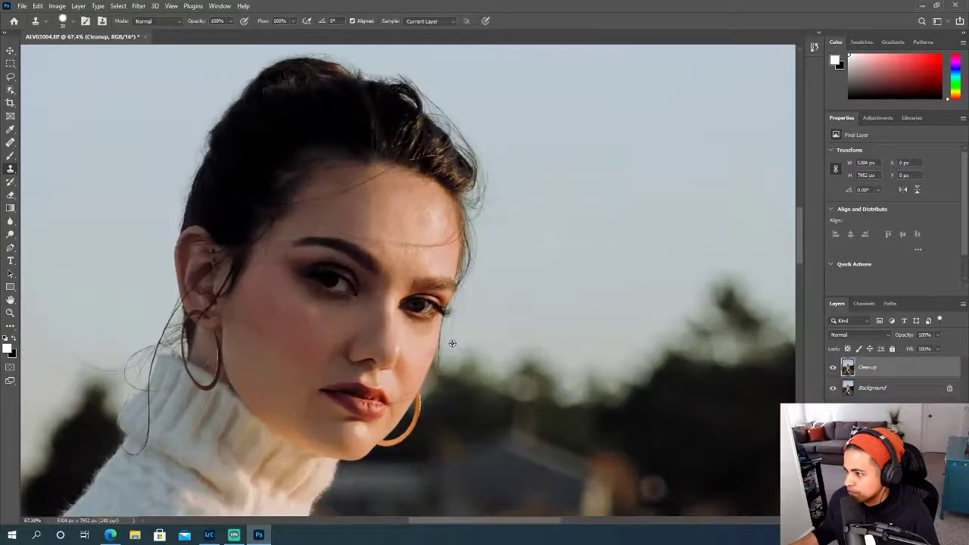
pyautogui.hscroll(-2, 446, 346)
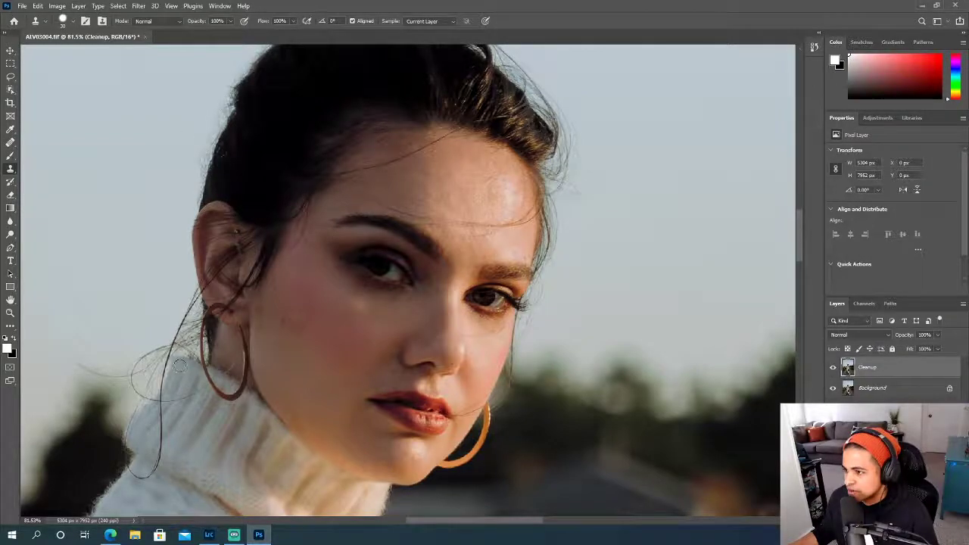
pyautogui.scroll(3, 179, 365)
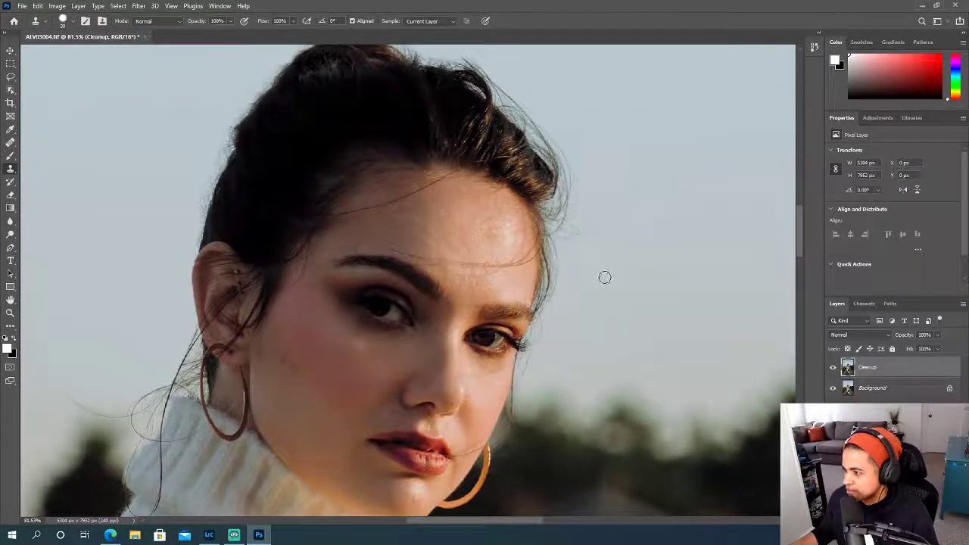
pyautogui.scroll(-2, 605, 278)
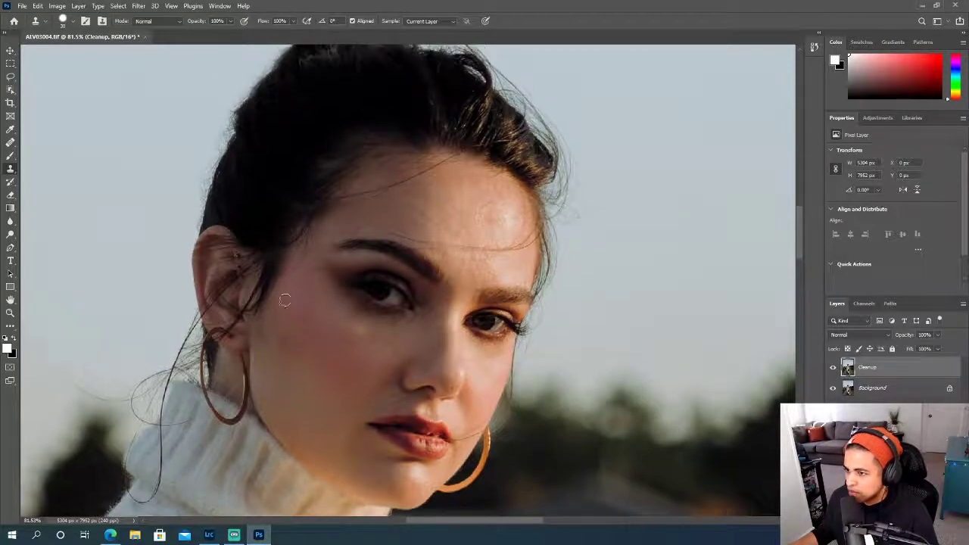
pyautogui.scroll(1, 310, 310)
pyautogui.click(10, 143)
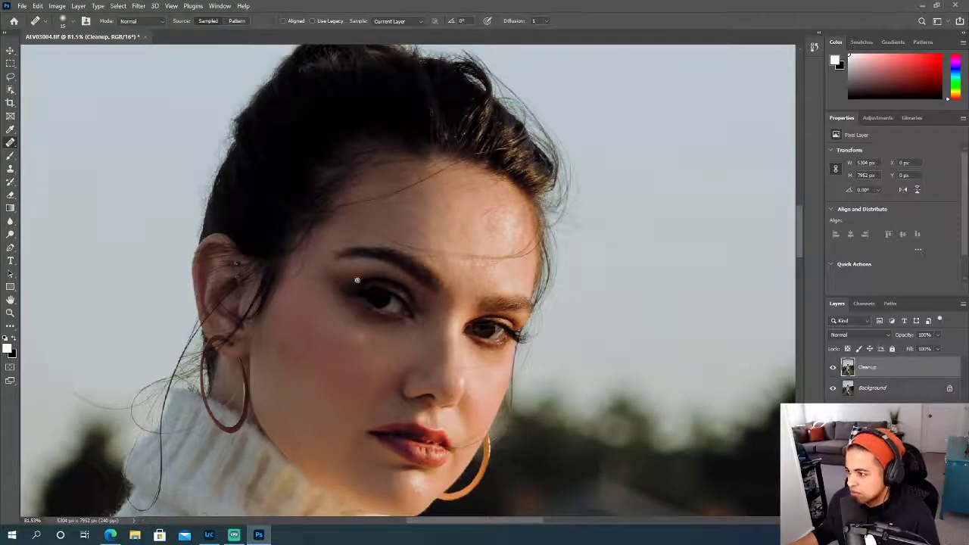
# - Heal the small marks on the temple between the hairline and the outer end of the shaded eyebrow
pyautogui.scroll(5, 356, 280)
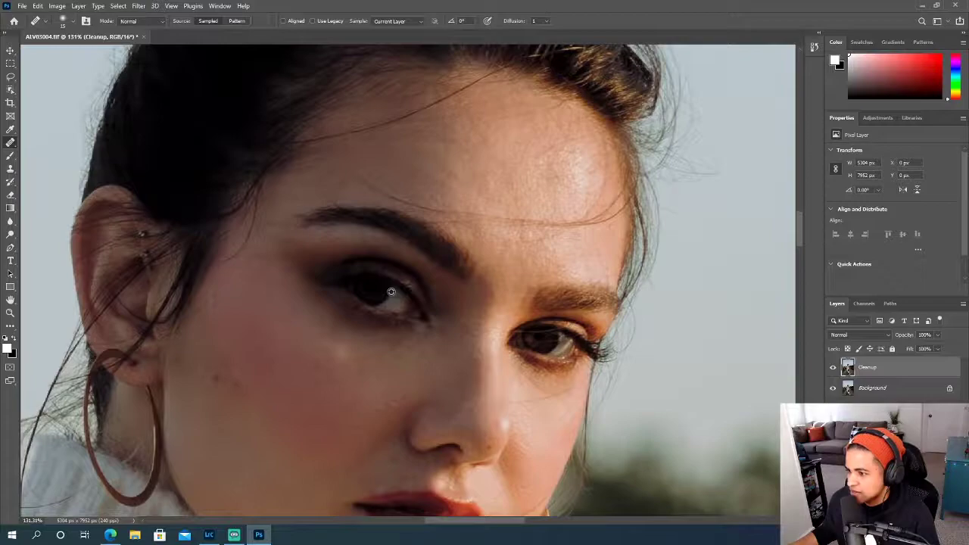
pyautogui.scroll(-4, 390, 292)
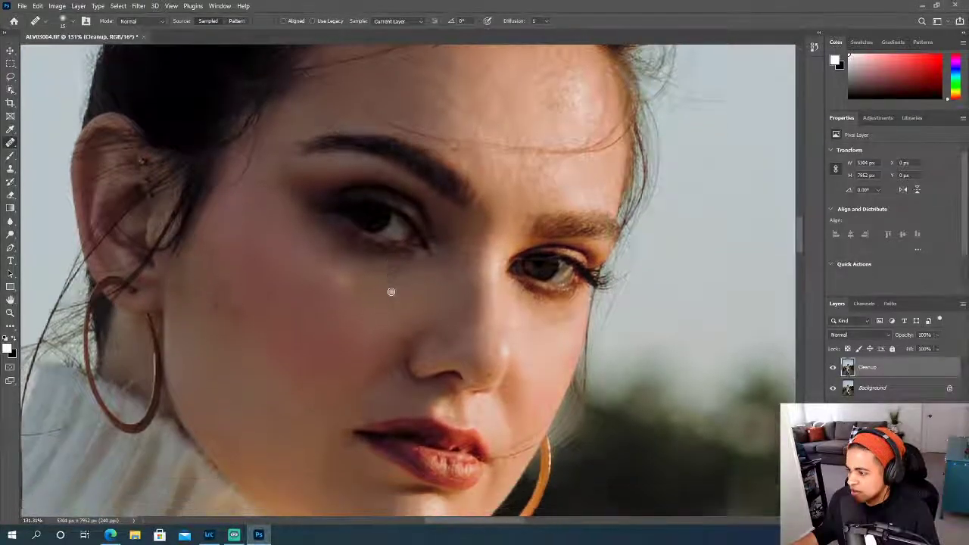
pyautogui.scroll(2, 391, 291)
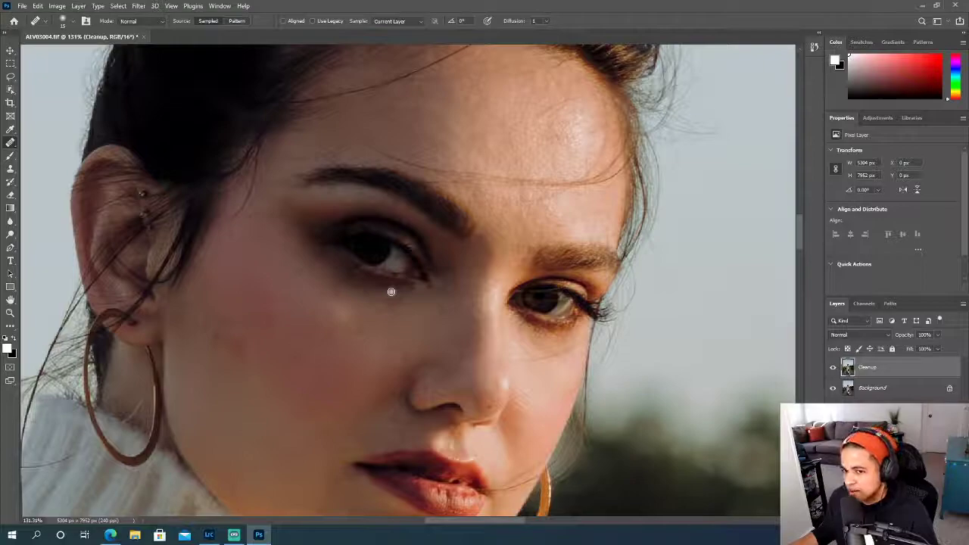
pyautogui.hscroll(-2, 391, 291)
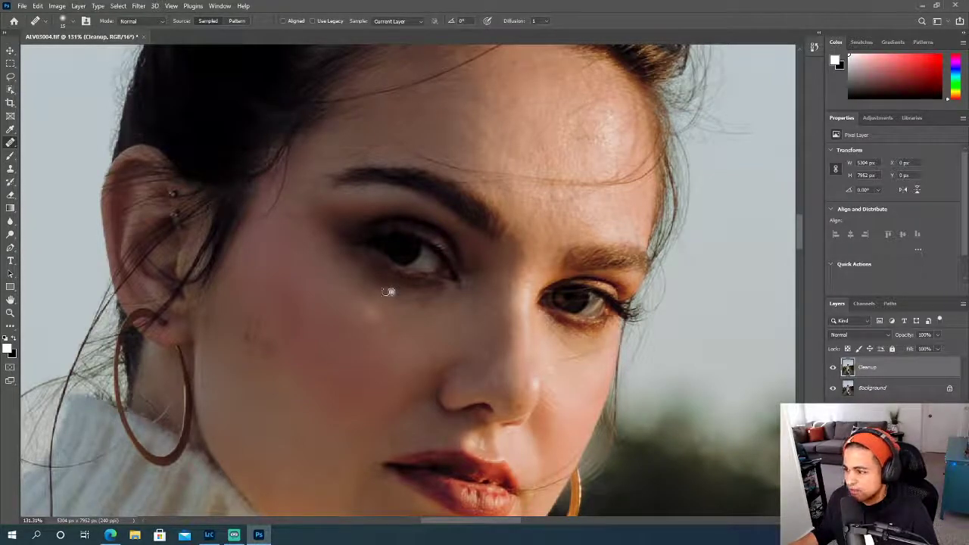
pyautogui.scroll(3, 385, 291)
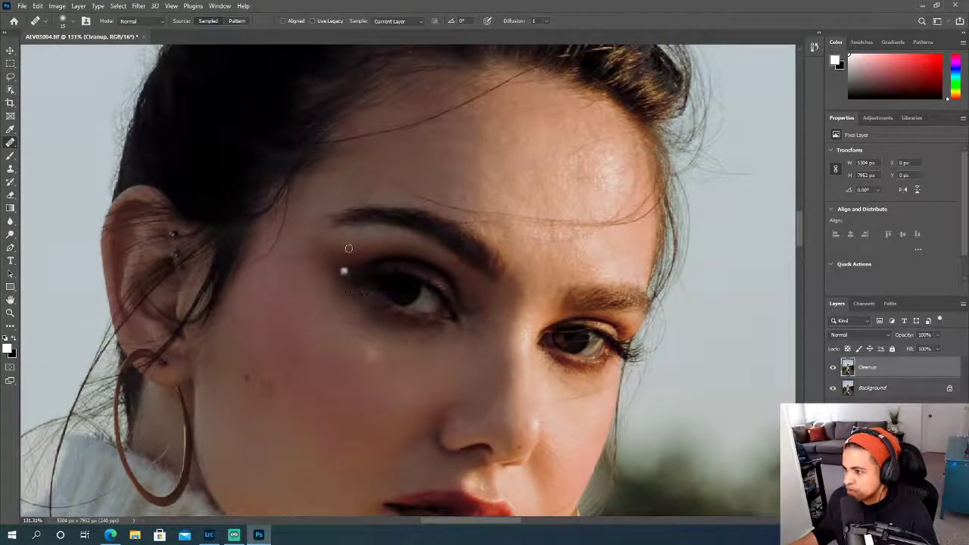
pyautogui.click(293, 221)
pyautogui.click(306, 191)
pyautogui.click(312, 178)
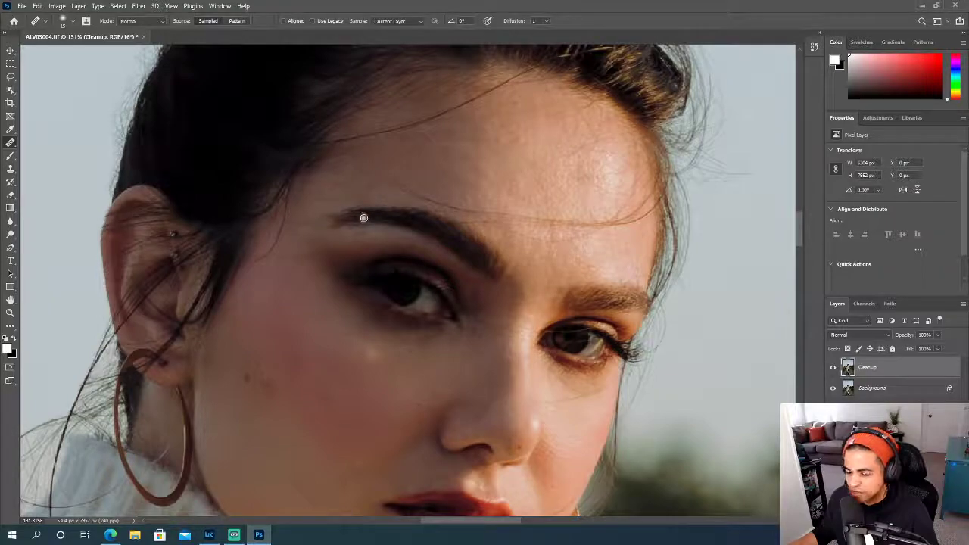
# - Heal the skin around the shaded eye's outer corner and the eyebrow's tail with the 15 px Healing Brush
pyautogui.scroll(-3, 374, 260)
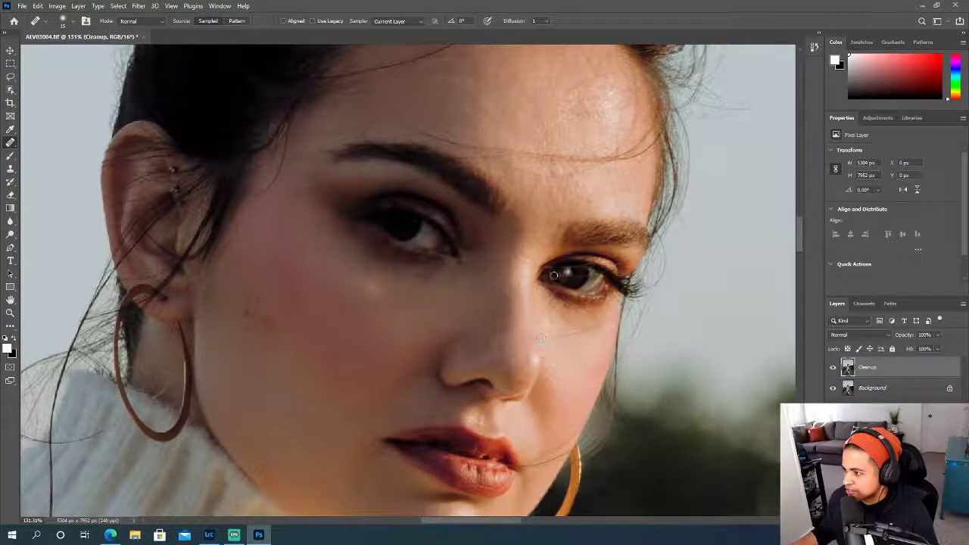
pyautogui.scroll(-2, 559, 342)
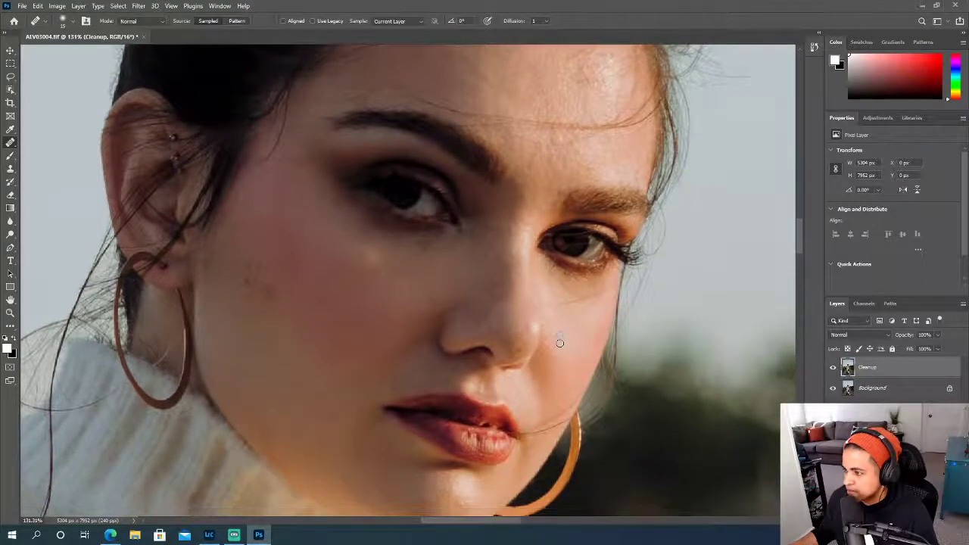
pyautogui.scroll(5, 560, 342)
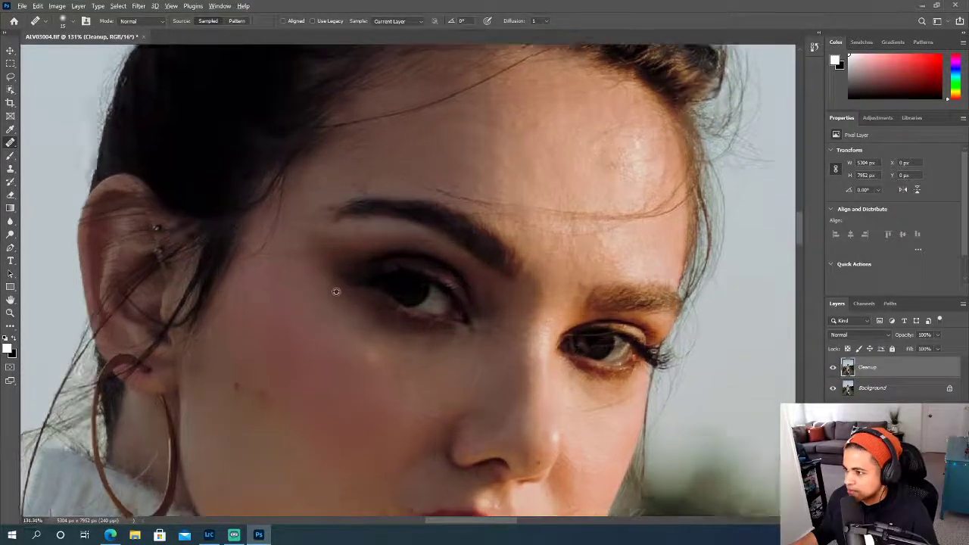
pyautogui.scroll(3, 336, 291)
pyautogui.click(355, 246)
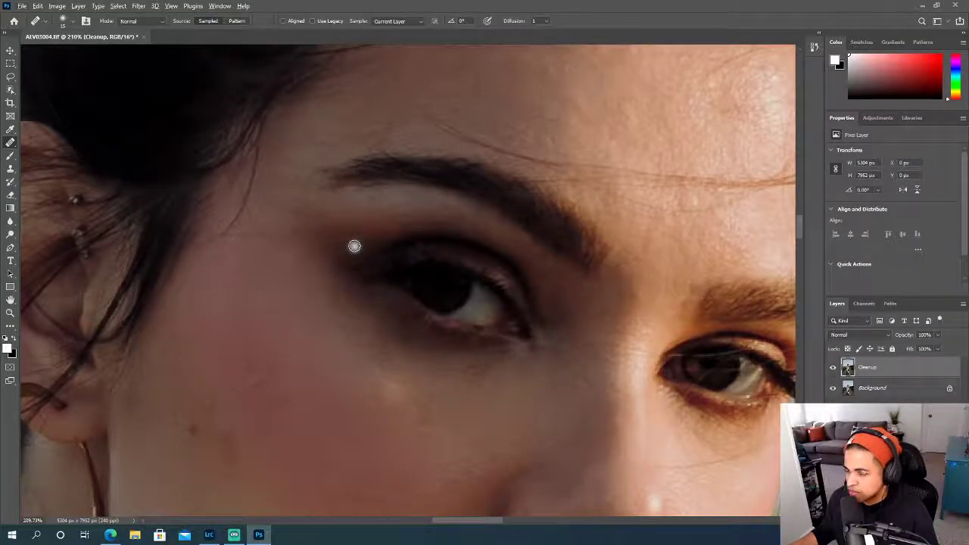
pyautogui.click(354, 246)
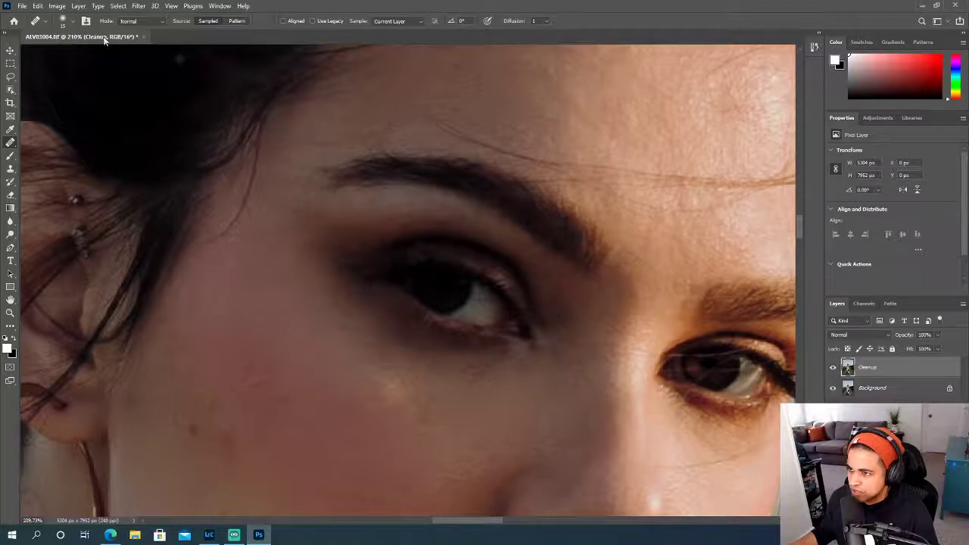
pyautogui.click(74, 22)
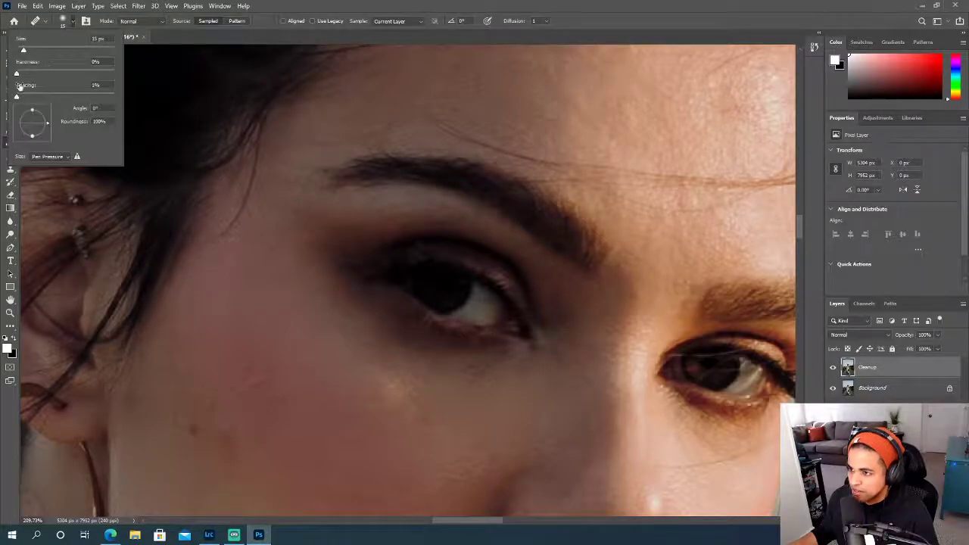
pyautogui.click(321, 10)
pyautogui.click(316, 188)
pyautogui.moveTo(324, 214); pyautogui.dragTo(329, 213)
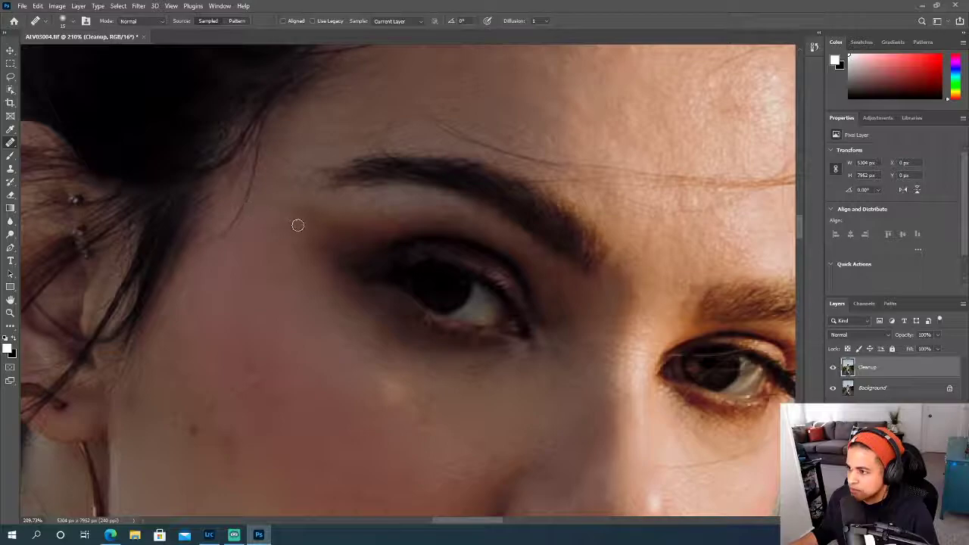
# - Enlarge the Healing Brush to 35 px and heal the discoloration beside the mole on the shaded cheek
pyautogui.scroll(-3, 307, 253)
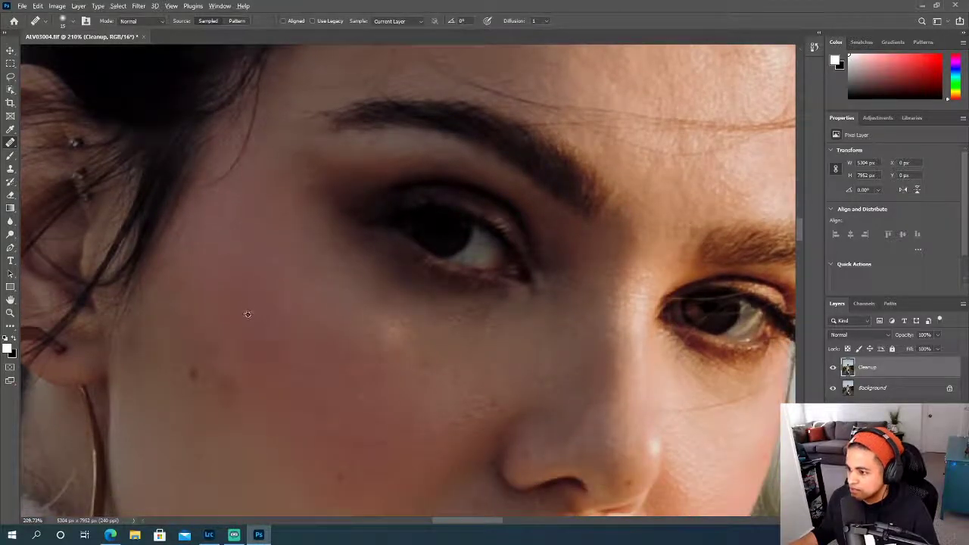
pyautogui.scroll(-2, 369, 338)
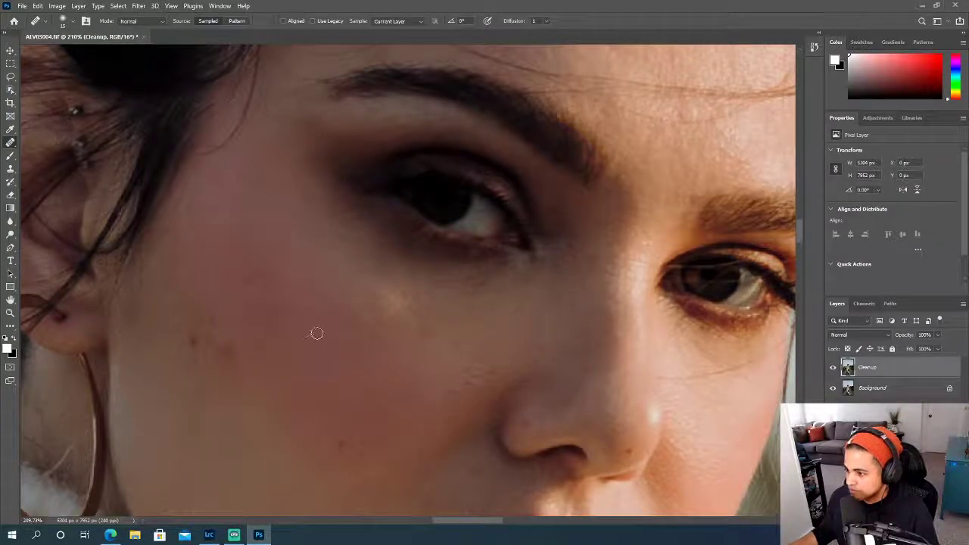
pyautogui.scroll(-7, 316, 333)
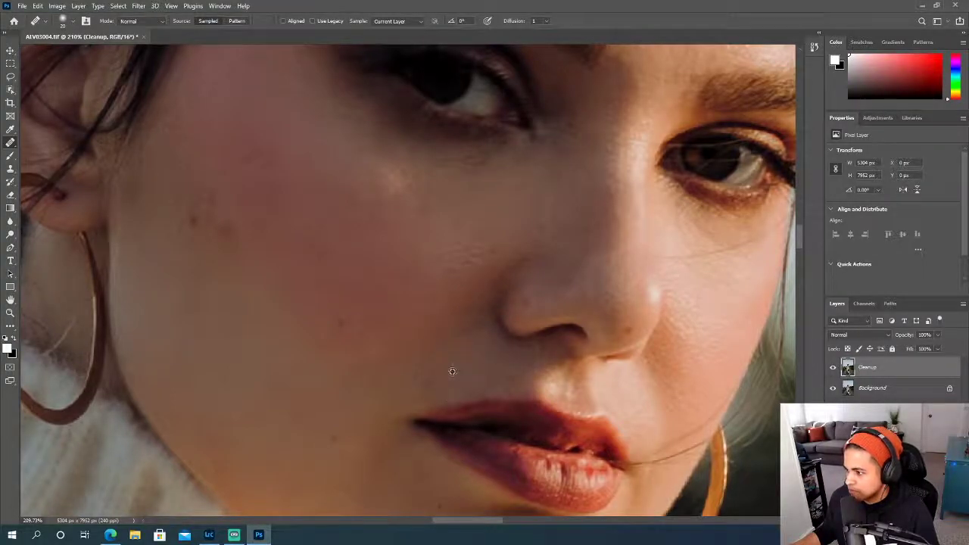
pyautogui.scroll(1, 409, 363)
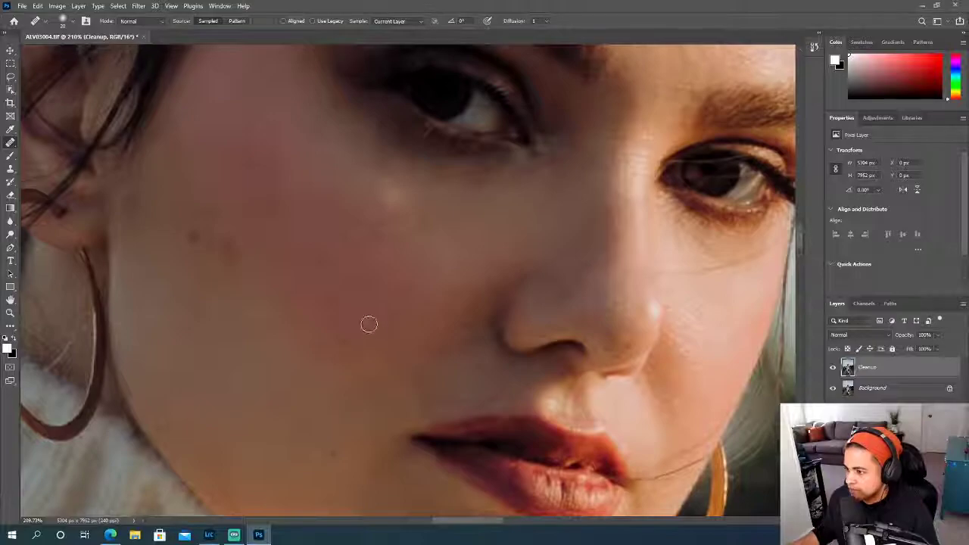
pyautogui.scroll(1, 363, 336)
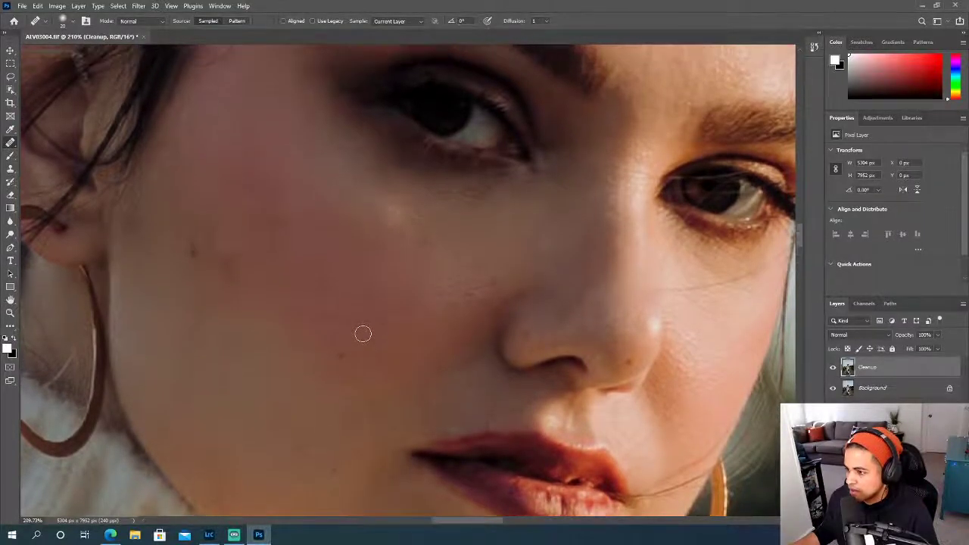
pyautogui.press(']')
pyautogui.press(']')
pyautogui.press(']')
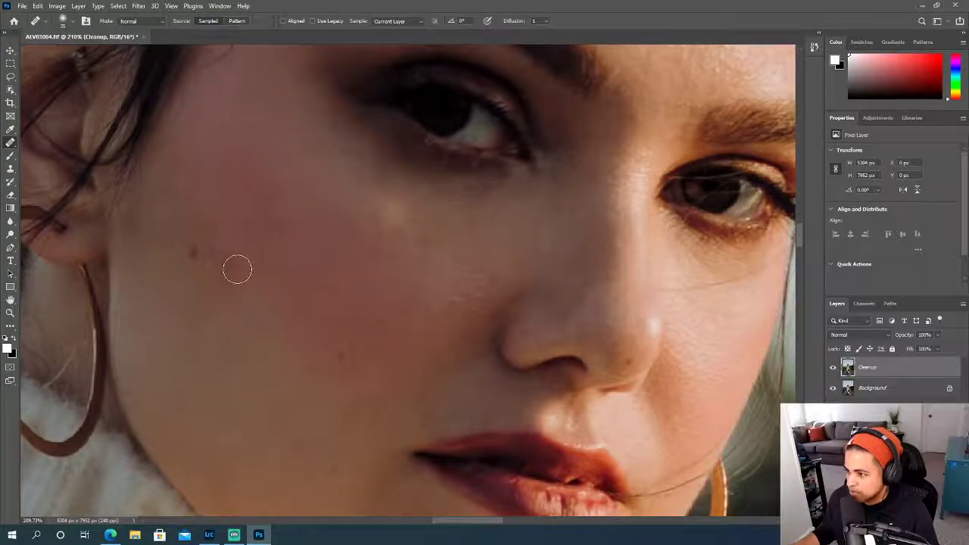
pyautogui.scroll(-2, 331, 438)
pyautogui.scroll(1, 247, 268)
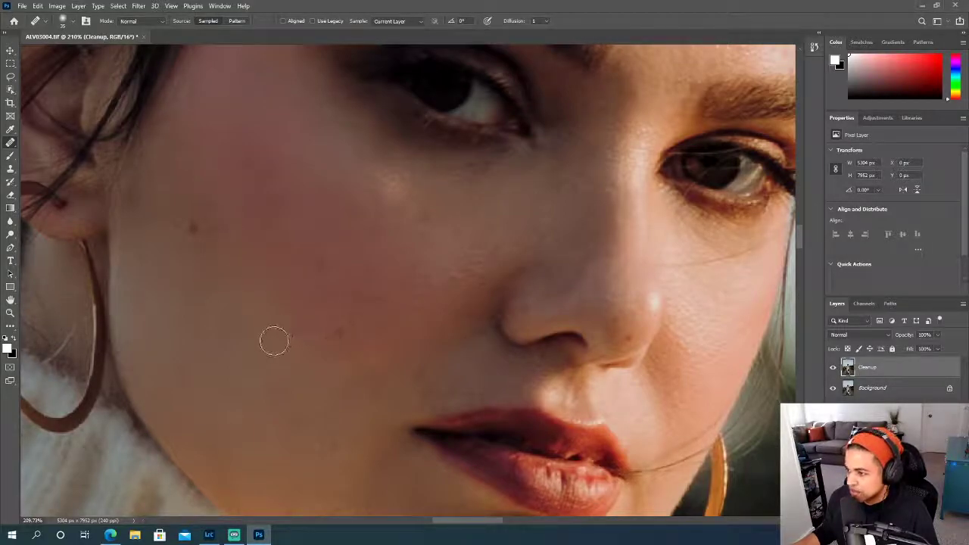
# - Heal the rough skin texture on the shaded cheek beside the nose with the 35 px brush
pyautogui.scroll(2, 268, 339)
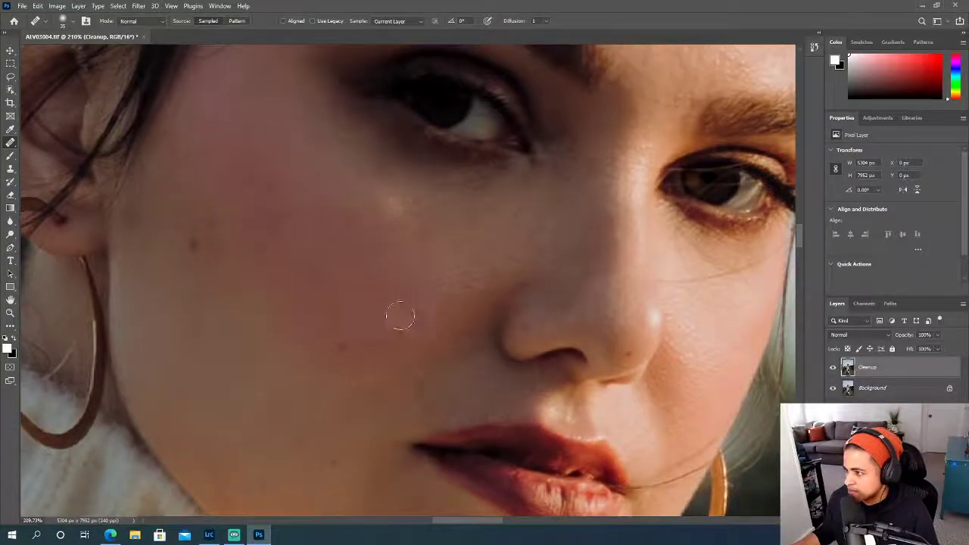
pyautogui.scroll(2, 460, 291)
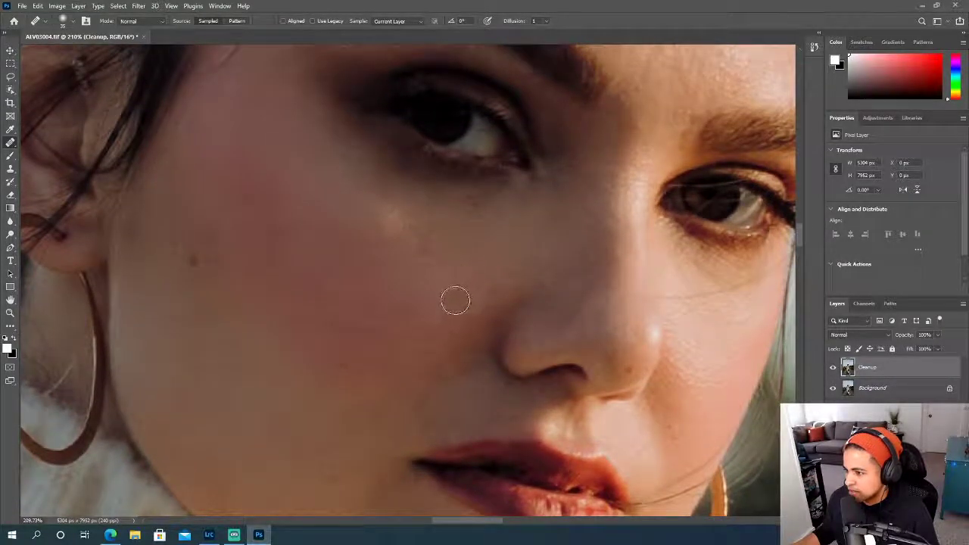
pyautogui.hscroll(-5, 454, 303)
pyautogui.scroll(-2, 419, 318)
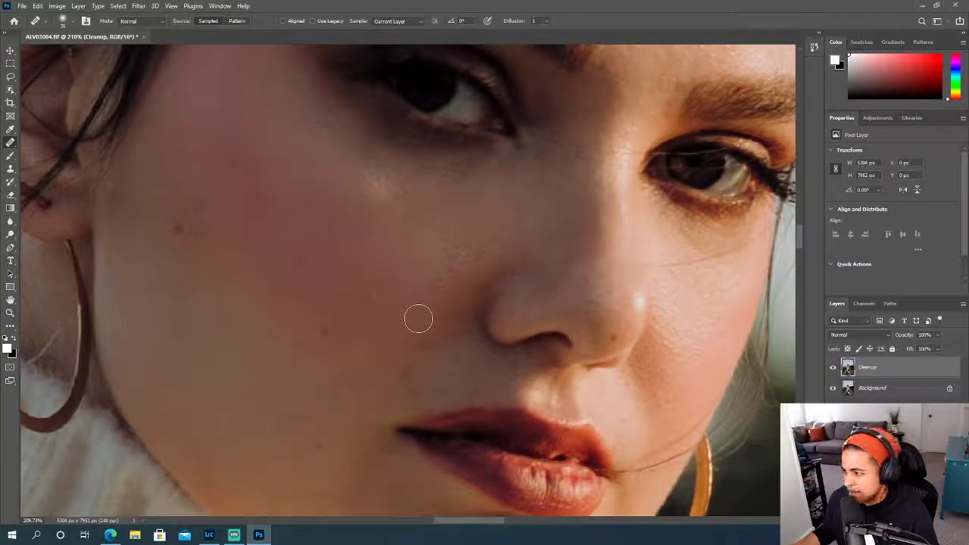
pyautogui.scroll(3, 419, 318)
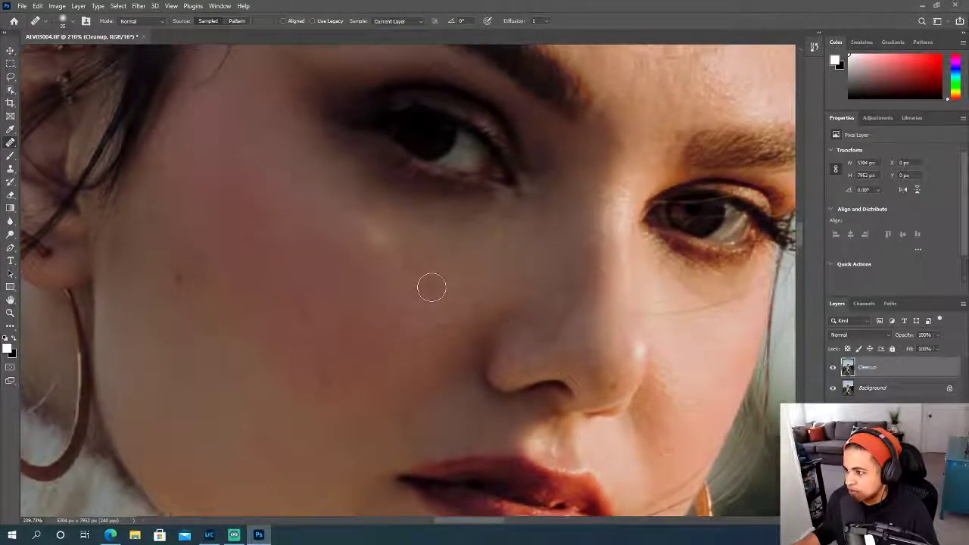
pyautogui.keyDown('alt'); pyautogui.click(444, 301); pyautogui.keyUp('alt')
pyautogui.scroll(-2, 477, 302)
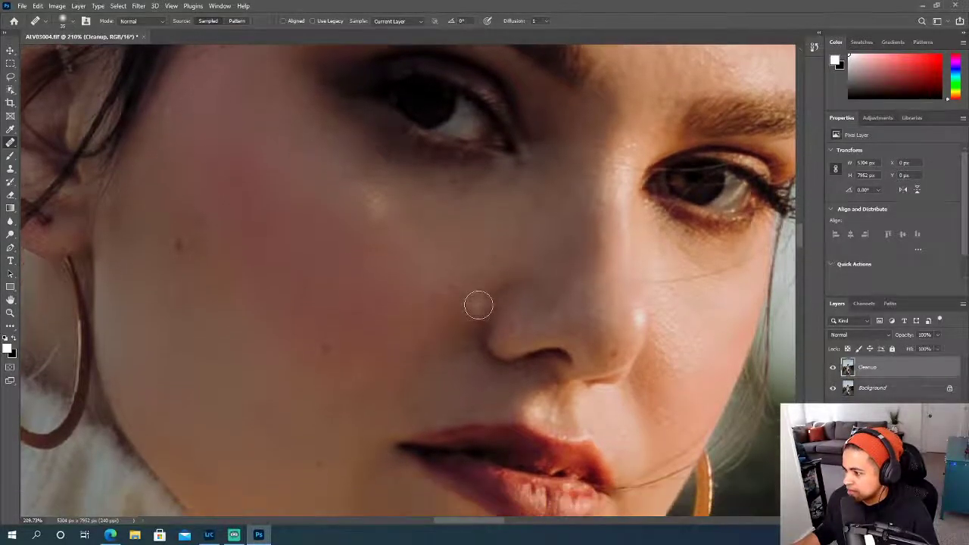
# - Heal the textured spots around the highlight on the chin below the lower lip
pyautogui.hscroll(2, 478, 305)
pyautogui.hscroll(-1, 478, 305)
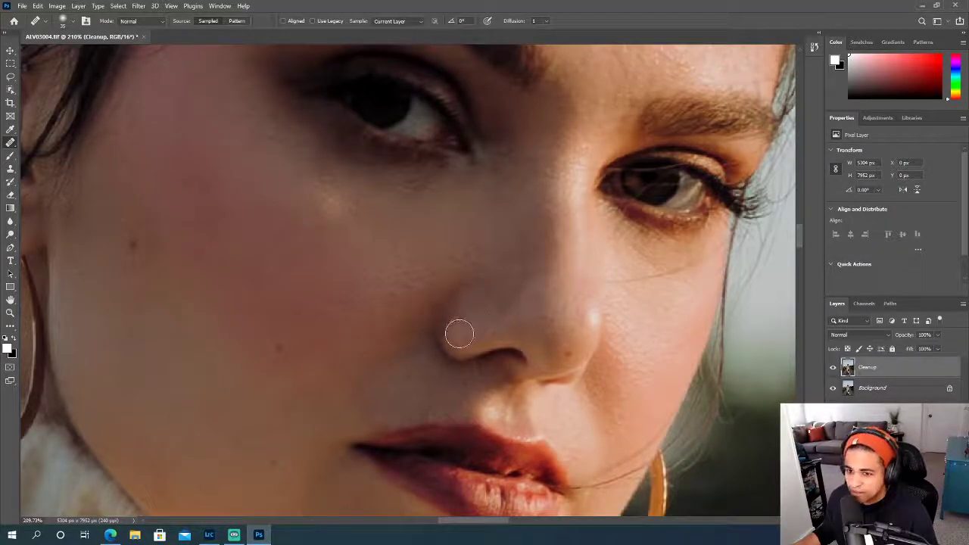
pyautogui.scroll(-3, 459, 331)
pyautogui.scroll(-9, 457, 332)
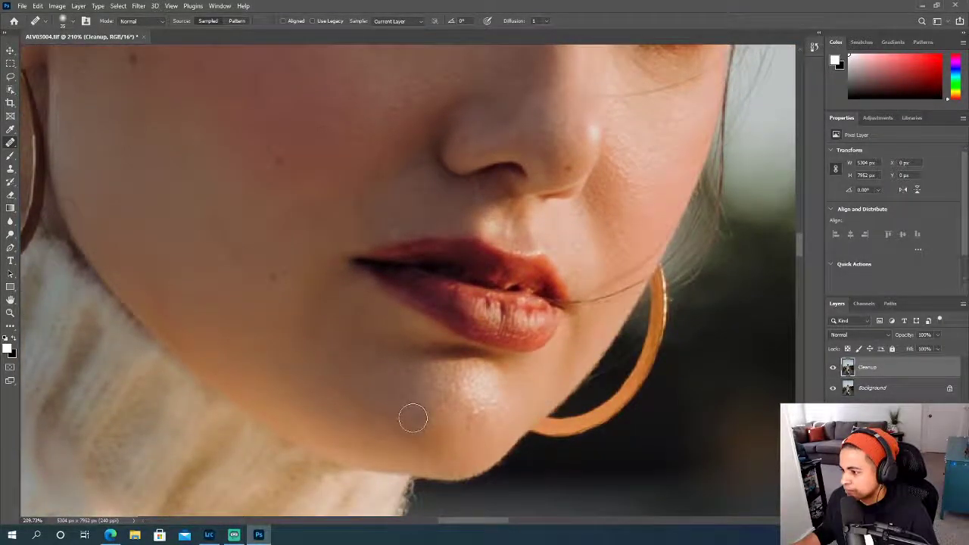
pyautogui.click(451, 410)
pyautogui.keyDown('alt'); pyautogui.click(449, 409); pyautogui.keyUp('alt')
pyautogui.moveTo(482, 414); pyautogui.dragTo(474, 419)
# - Heal the fine marks on the forehead just above the outer end of the shaded eyebrow with a smaller brush
pyautogui.scroll(18, 482, 373)
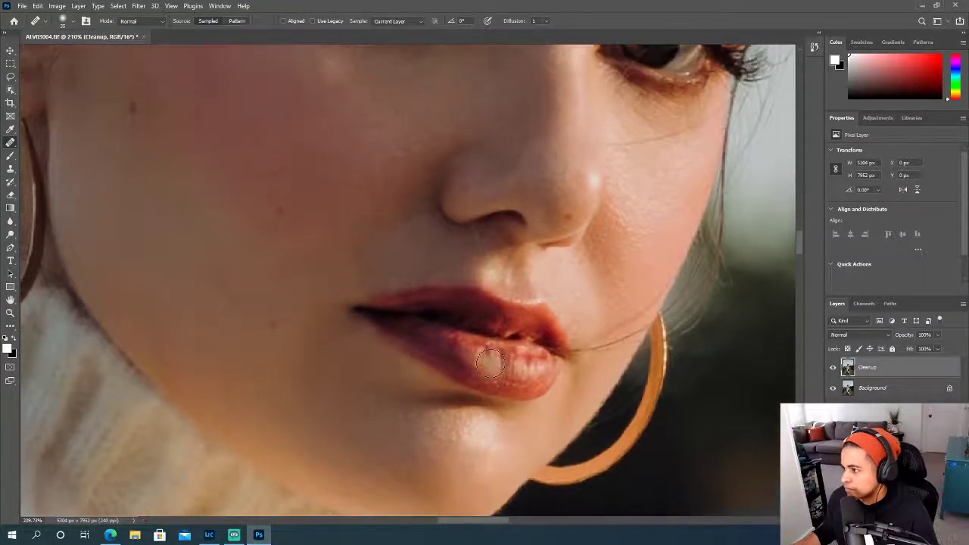
pyautogui.scroll(11, 479, 363)
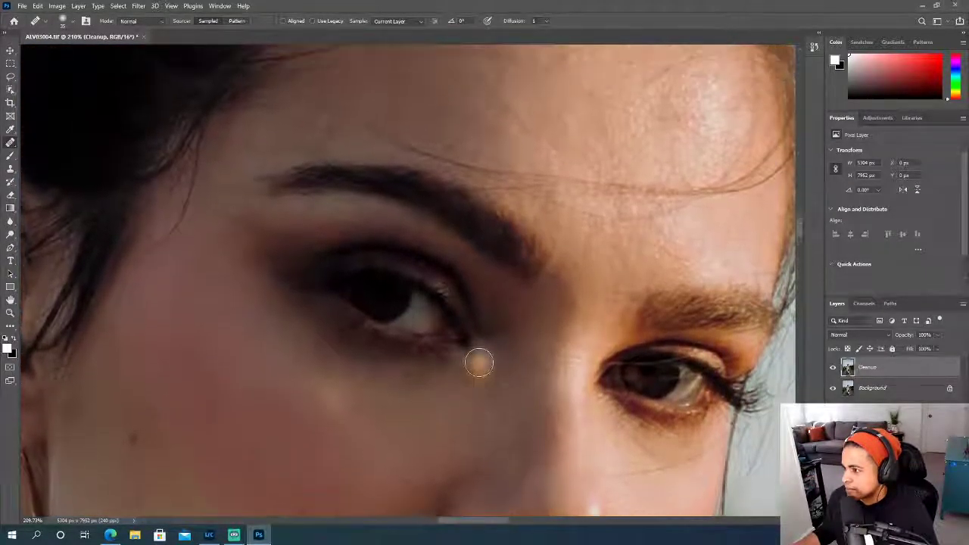
pyautogui.scroll(1, 479, 363)
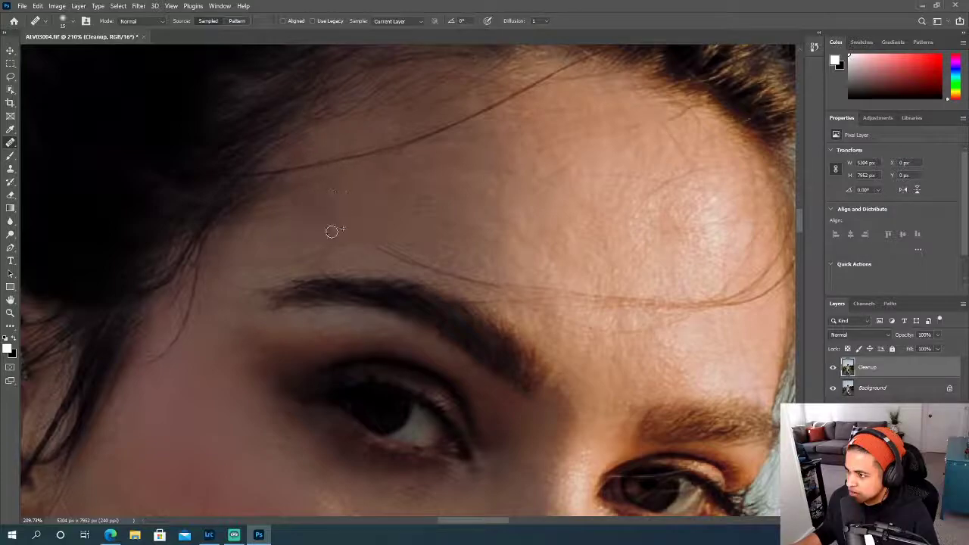
pyautogui.keyDown('alt'); pyautogui.click(302, 257); pyautogui.keyUp('alt')
pyautogui.moveTo(306, 265); pyautogui.dragTo(308, 267)
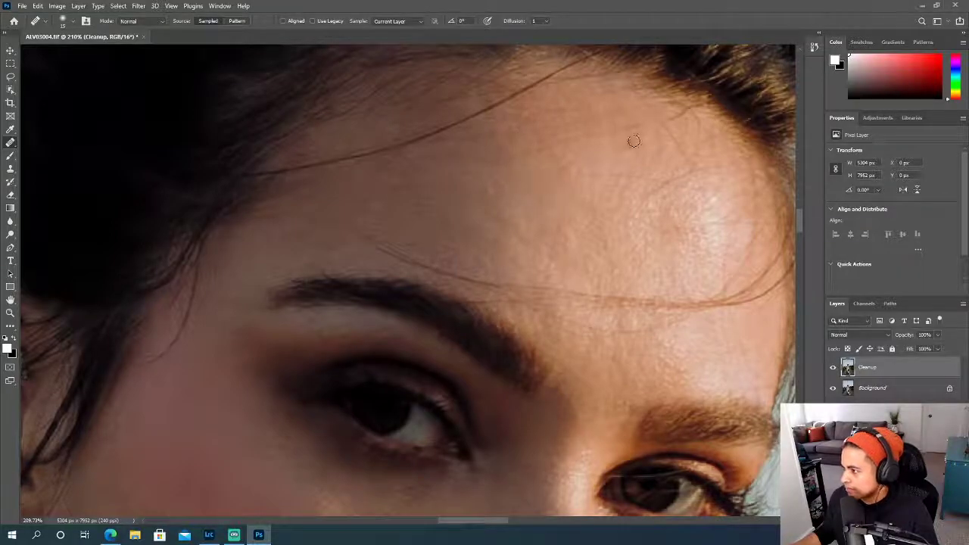
# - Enlarge the Healing Brush and heal the uneven skin on the upper forehead below the long stray hair
pyautogui.press(']')
pyautogui.press(']')
pyautogui.keyDown('alt'); pyautogui.click(532, 167); pyautogui.keyUp('alt')
# - Reduce the Healing Brush to 15 px and remove the faint stray hair crossing the lit cheek below the eye
pyautogui.scroll(-3, 582, 188)
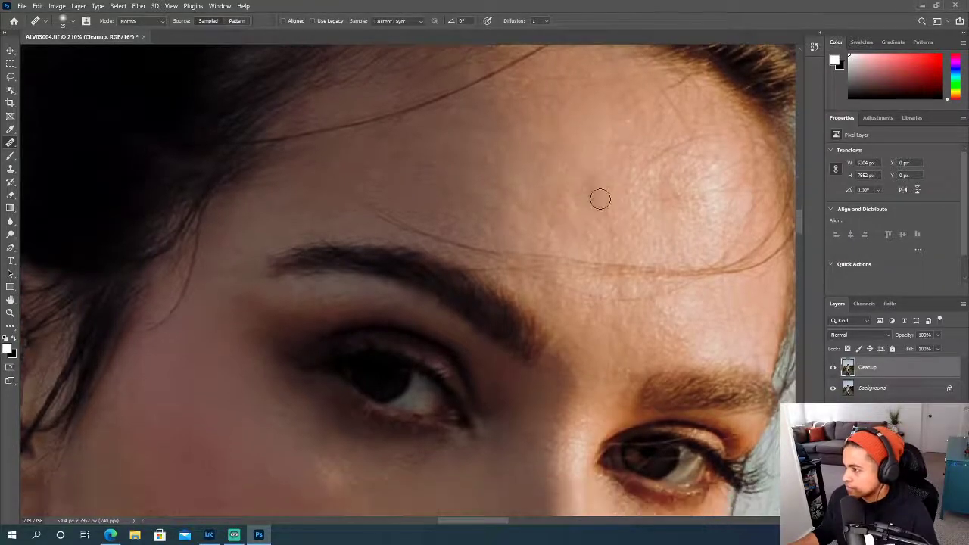
pyautogui.scroll(-5, 599, 198)
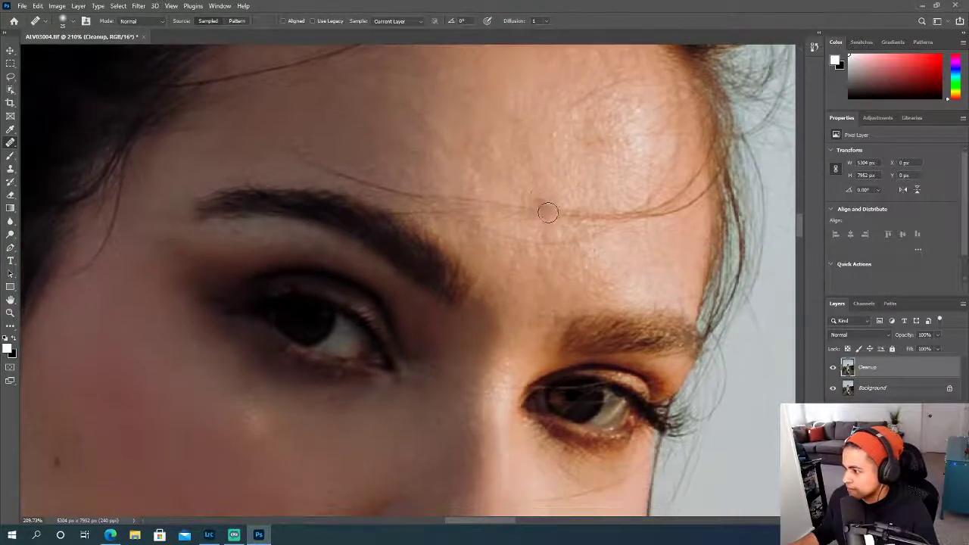
pyautogui.scroll(-2, 548, 216)
pyautogui.hscroll(3, 546, 220)
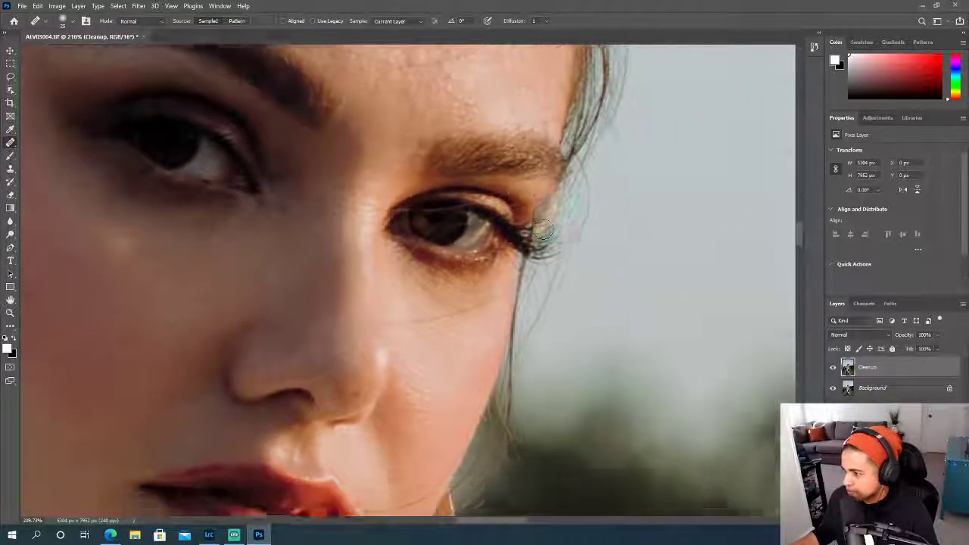
pyautogui.scroll(-3, 544, 231)
pyautogui.press('[')
pyautogui.press('[')
pyautogui.press('[')
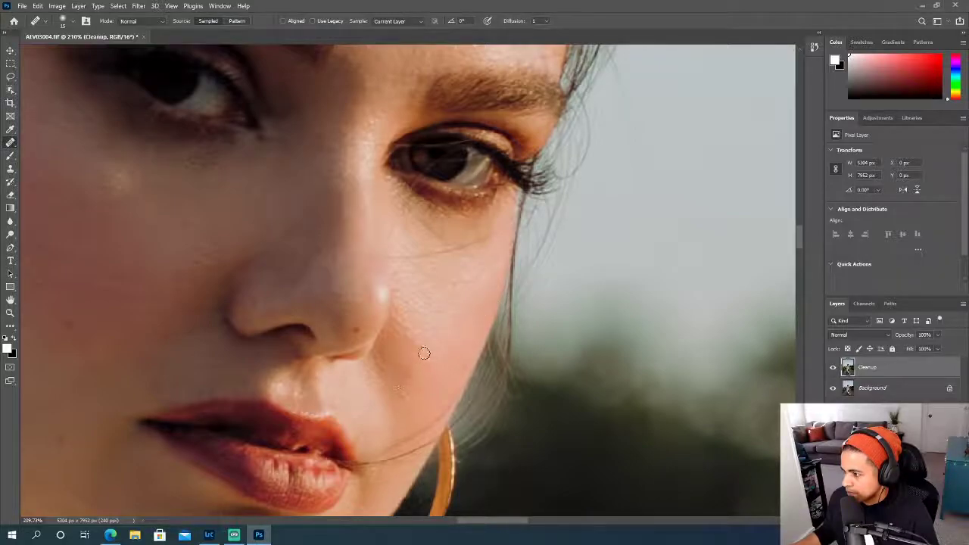
pyautogui.scroll(-1, 413, 367)
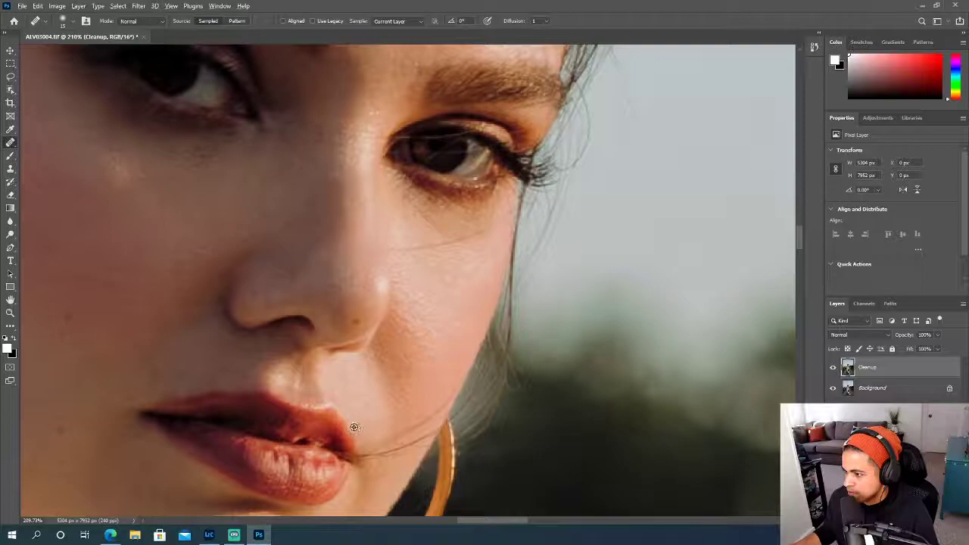
pyautogui.scroll(-3, 433, 386)
pyautogui.scroll(3, 439, 362)
pyautogui.scroll(-1, 499, 268)
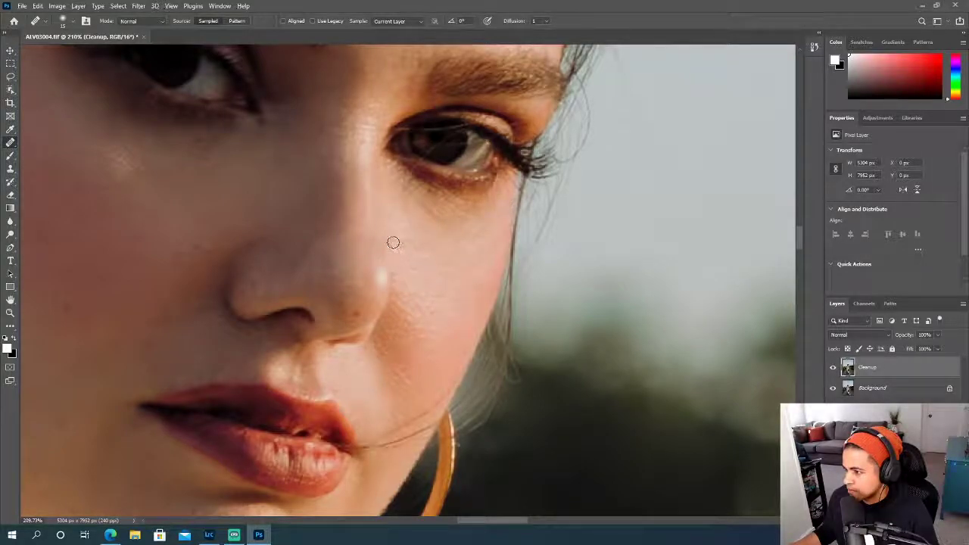
# - Heal the fine marks below the inner corner of the lit eye and on the cheek beside the mouth corner
pyautogui.moveTo(399, 241)
pyautogui.mouseDown()
pyautogui.moveTo(410, 239)
pyautogui.moveTo(395, 205)
pyautogui.moveTo(409, 180)
pyautogui.mouseUp()
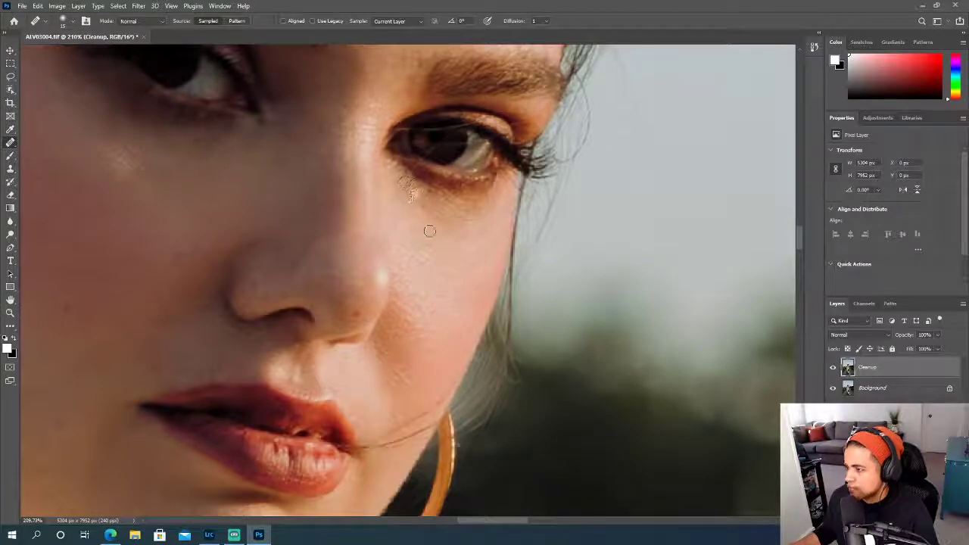
pyautogui.scroll(-1, 425, 265)
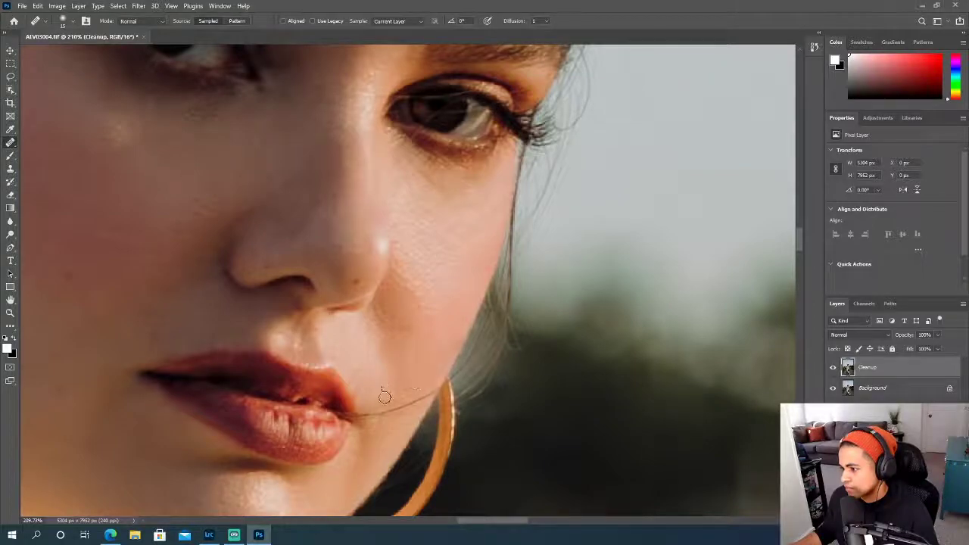
pyautogui.scroll(4, 468, 303)
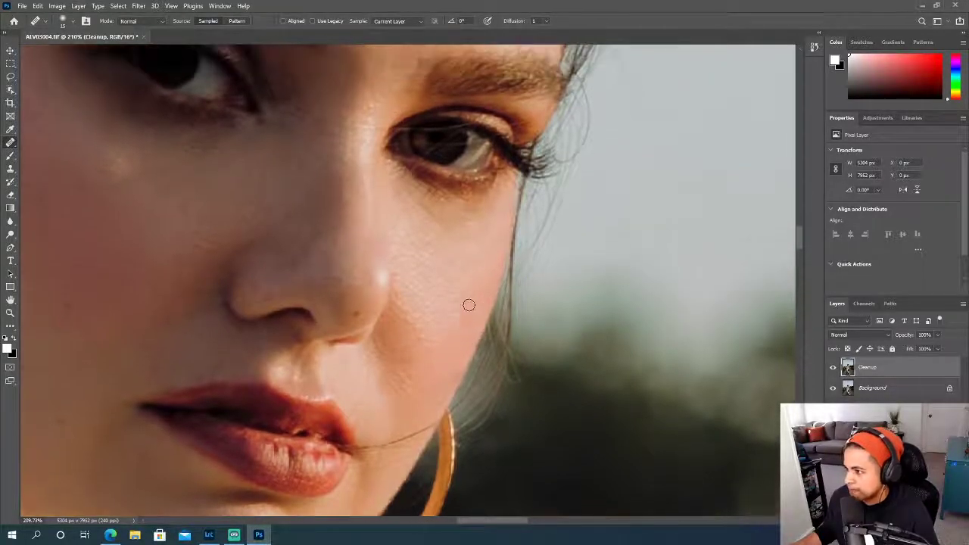
# - Heal the textured skin on the bridge of the nose between the eyes
pyautogui.scroll(4, 467, 302)
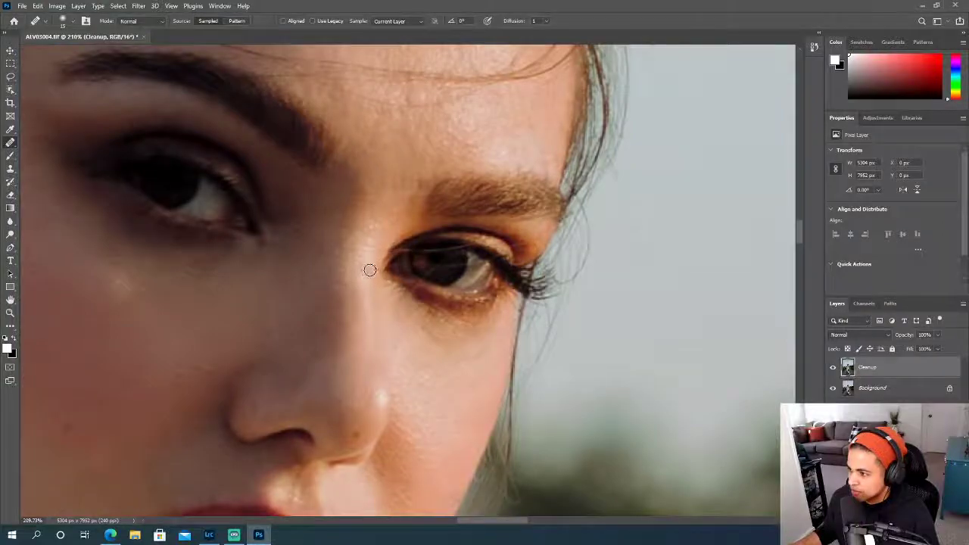
pyautogui.moveTo(381, 252); pyautogui.dragTo(327, 245)
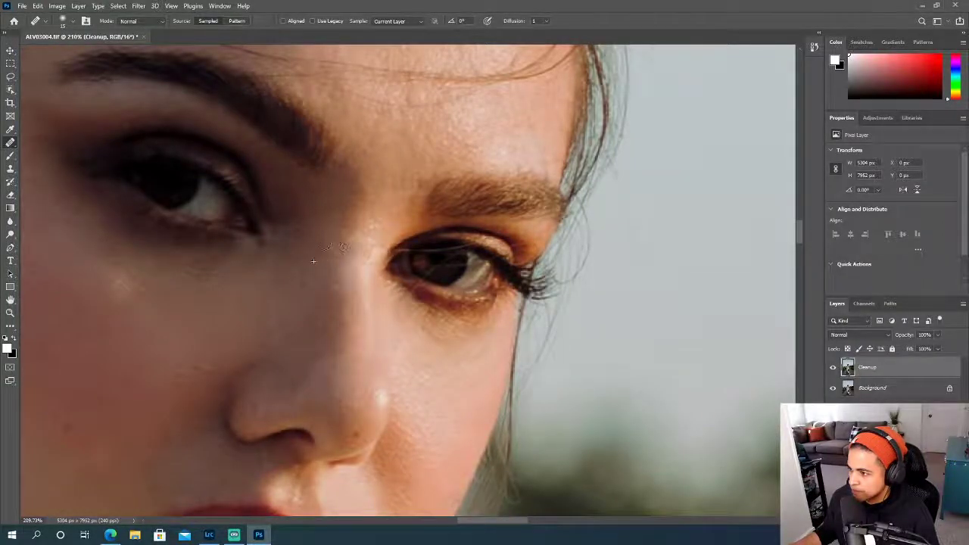
pyautogui.moveTo(372, 279)
pyautogui.mouseDown()
pyautogui.moveTo(378, 284)
pyautogui.moveTo(377, 263)
pyautogui.mouseUp()
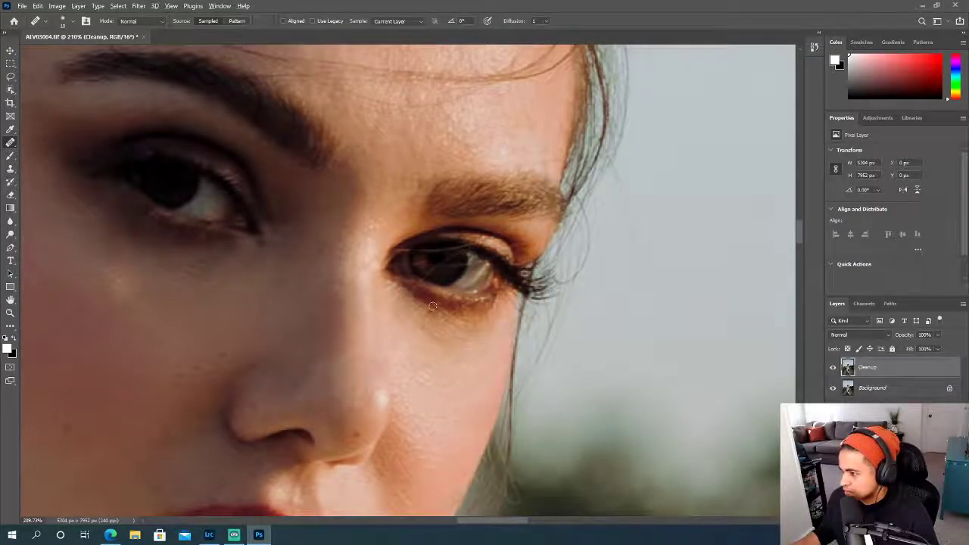
# - Enlarge the Healing Brush to 20 px and heal the uneven spots on the lit cheek toward the face's outer edge
pyautogui.scroll(3, 432, 306)
pyautogui.scroll(-2, 487, 357)
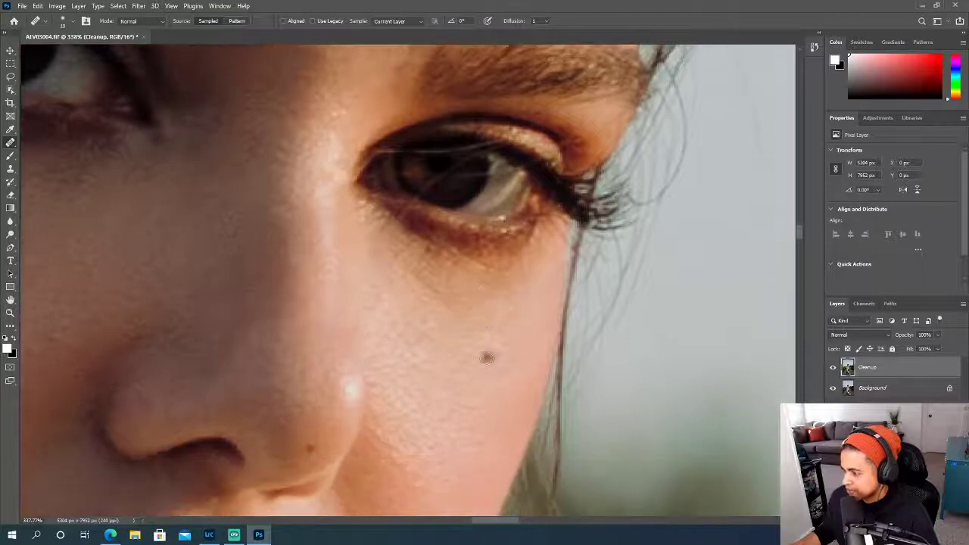
pyautogui.press(']')
pyautogui.press(']')
pyautogui.keyDown('alt'); pyautogui.click(504, 367); pyautogui.keyUp('alt')
pyautogui.moveTo(492, 402); pyautogui.dragTo(586, 417)
pyautogui.moveTo(522, 402); pyautogui.dragTo(554, 408)
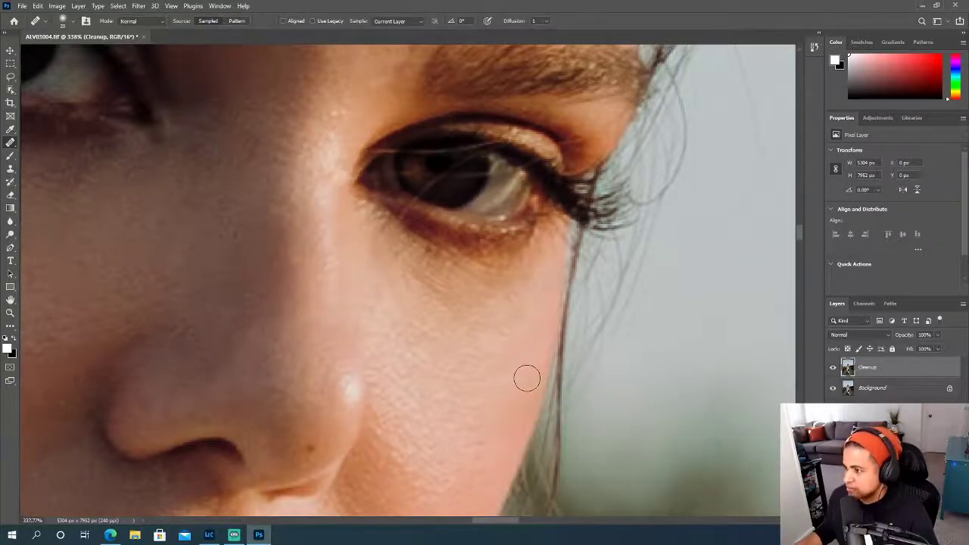
# - Shrink the Healing Brush and heal the fine stray hairs crossing the lit eye and its upper lid
pyautogui.scroll(2, 524, 380)
pyautogui.press('[')
pyautogui.press('[')
pyautogui.press('[')
pyautogui.press('[')
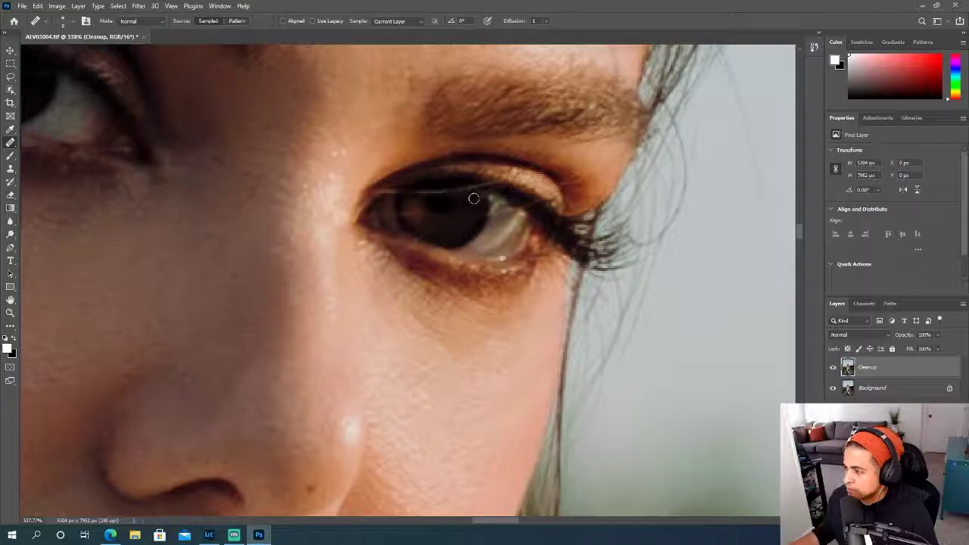
pyautogui.scroll(2, 475, 208)
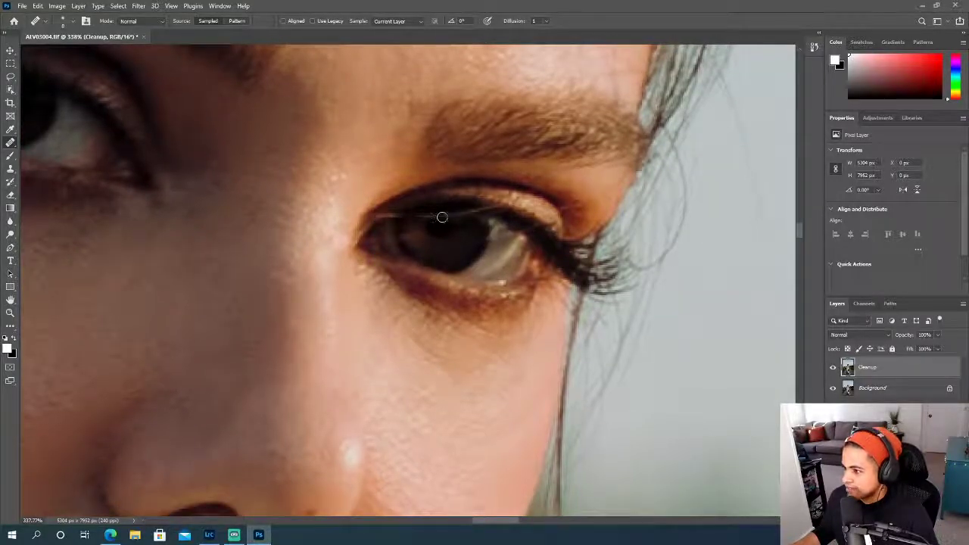
pyautogui.scroll(4, 489, 211)
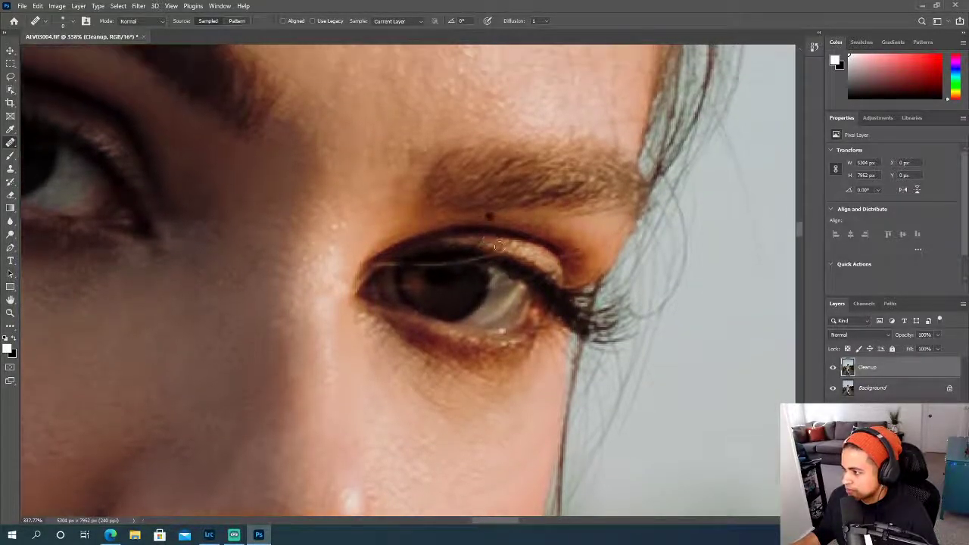
pyautogui.moveTo(413, 298); pyautogui.dragTo(381, 278)
# - Heal the small marks around the inner end of the lit eyebrow, enlarging the brush to 20 px for the skin above it
pyautogui.scroll(5, 391, 274)
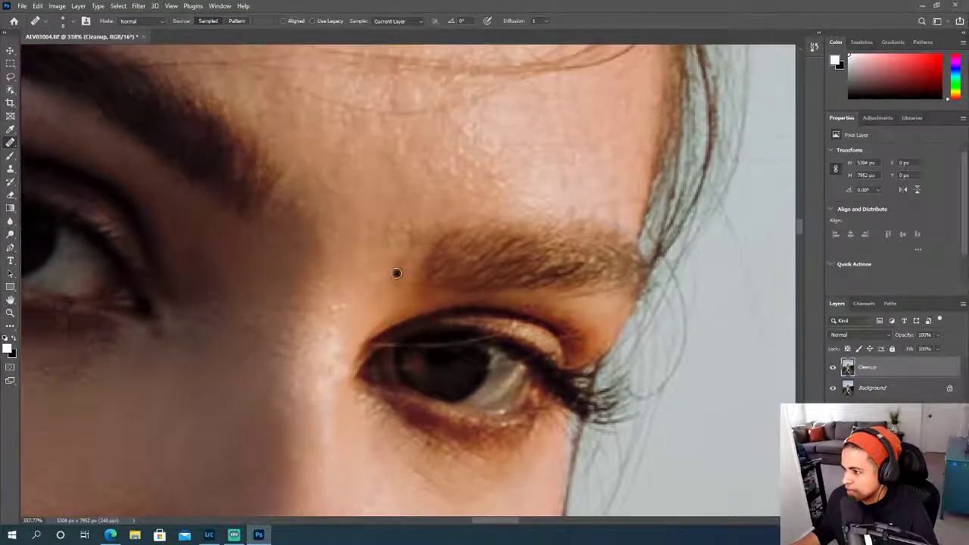
pyautogui.keyDown('alt'); pyautogui.click(381, 256); pyautogui.keyUp('alt')
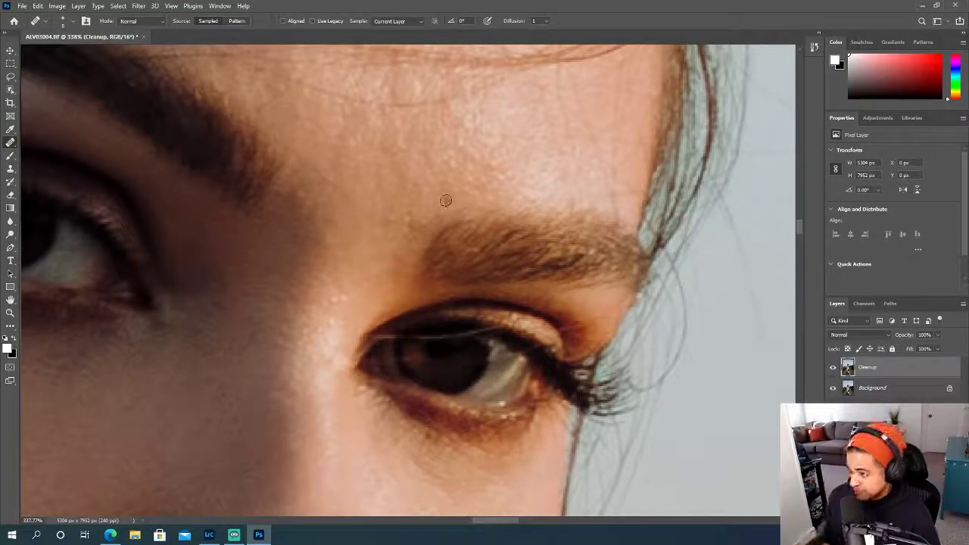
pyautogui.press(']')
pyautogui.press(']')
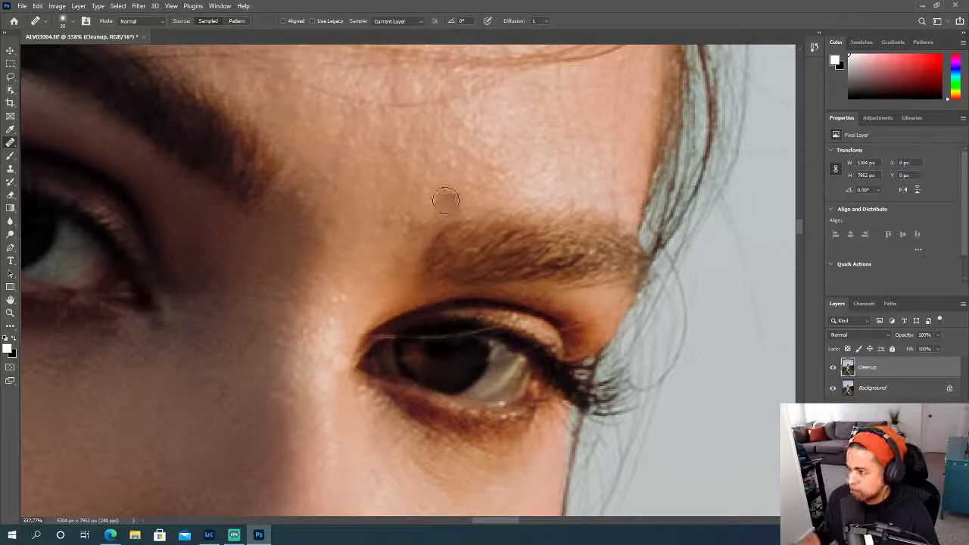
pyautogui.click(450, 190)
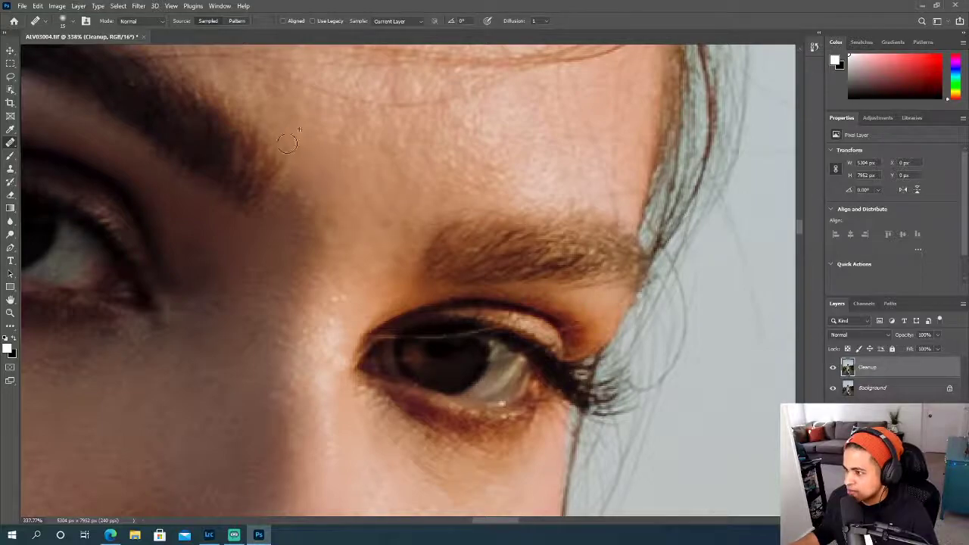
# - Remove the faint curved hair on the lower forehead just beneath the longer strand with the Healing Brush
pyautogui.scroll(2, 411, 216)
pyautogui.scroll(2, 424, 272)
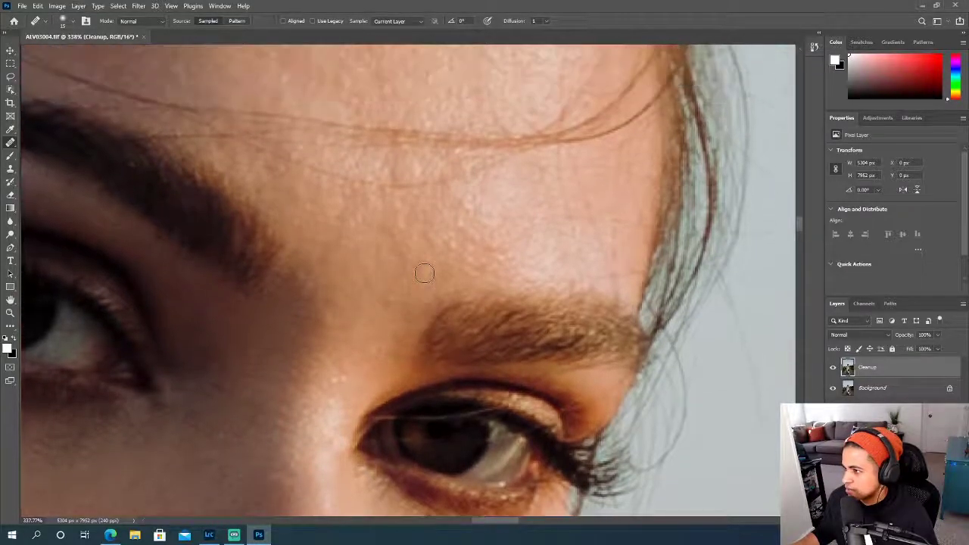
pyautogui.click(540, 169)
pyautogui.keyDown('alt'); pyautogui.click(522, 174); pyautogui.keyUp('alt')
pyautogui.moveTo(499, 160)
pyautogui.mouseDown()
pyautogui.moveTo(428, 183)
pyautogui.moveTo(311, 170)
pyautogui.mouseUp()
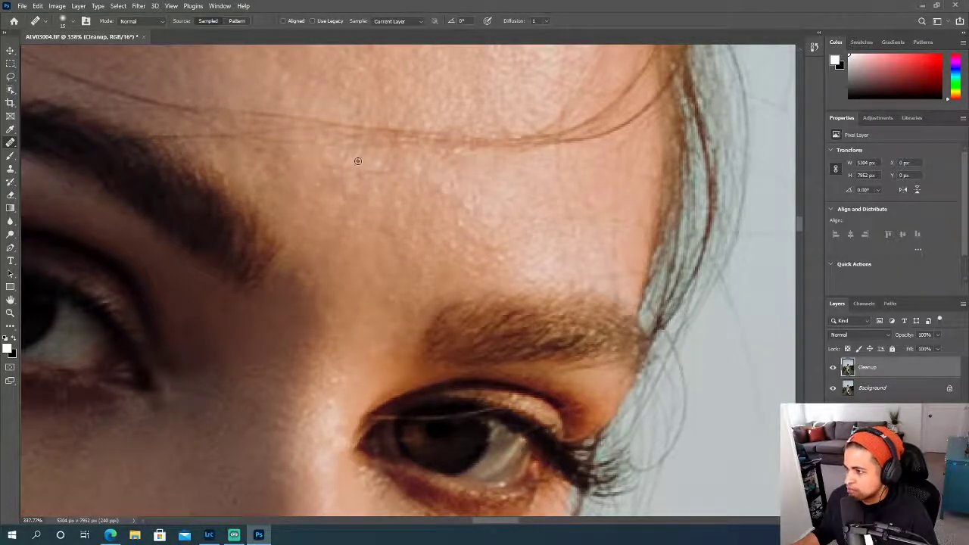
pyautogui.keyDown('alt'); pyautogui.click(384, 193); pyautogui.keyUp('alt')
pyautogui.moveTo(395, 176); pyautogui.dragTo(307, 167)
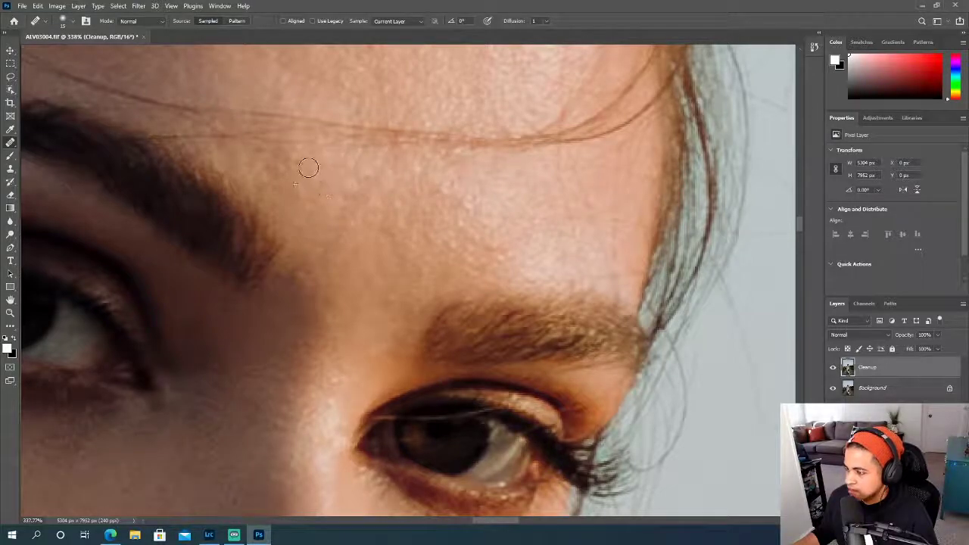
# - Adjust the Healing Brush size and heal the skin above the inner end of the shaded eyebrow
pyautogui.scroll(1, 359, 213)
pyautogui.press(']')
pyautogui.press('[')
pyautogui.press('[')
pyautogui.press('[')
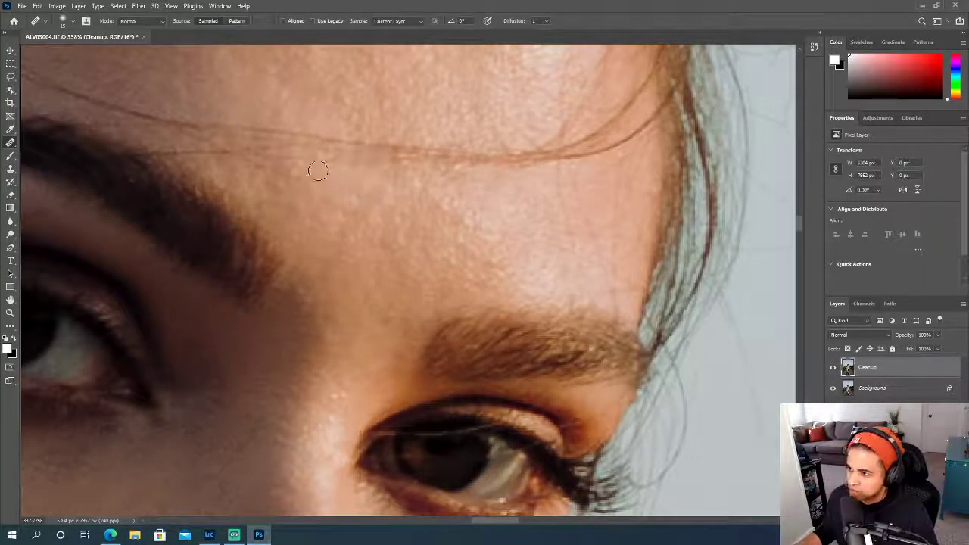
pyautogui.moveTo(313, 167); pyautogui.dragTo(259, 199)
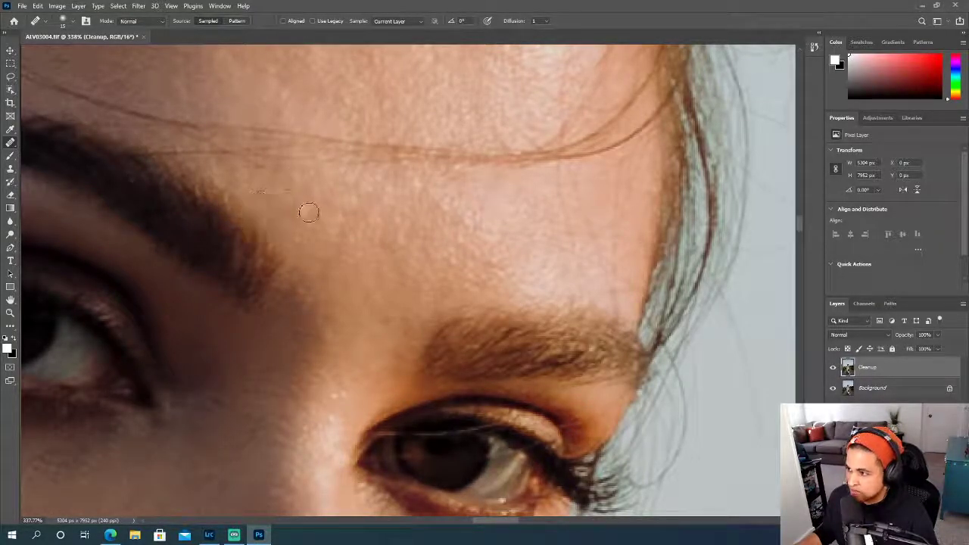
# - Heal the discolored patch in the middle of the forehead beside the bright highlight
pyautogui.scroll(3, 308, 211)
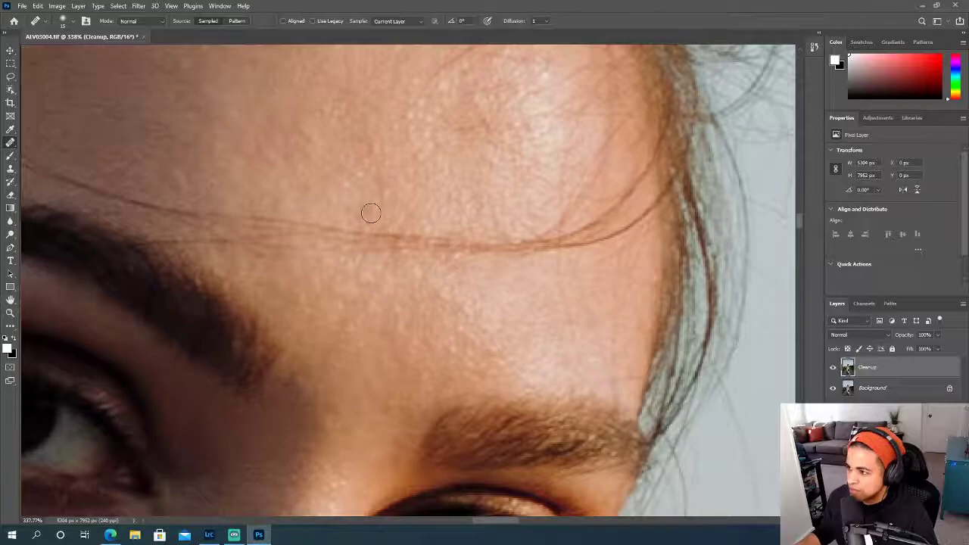
pyautogui.scroll(2, 369, 216)
pyautogui.scroll(3, 369, 215)
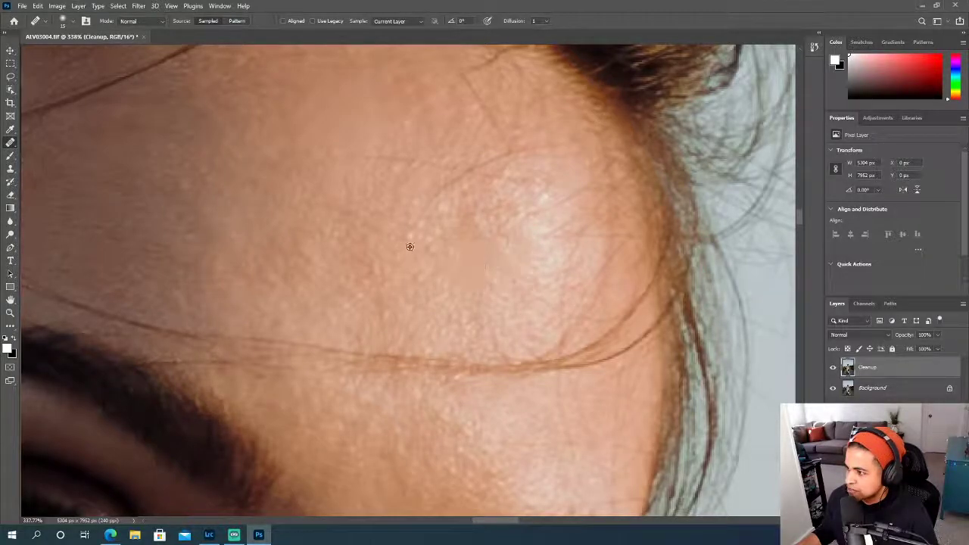
pyautogui.scroll(1, 365, 252)
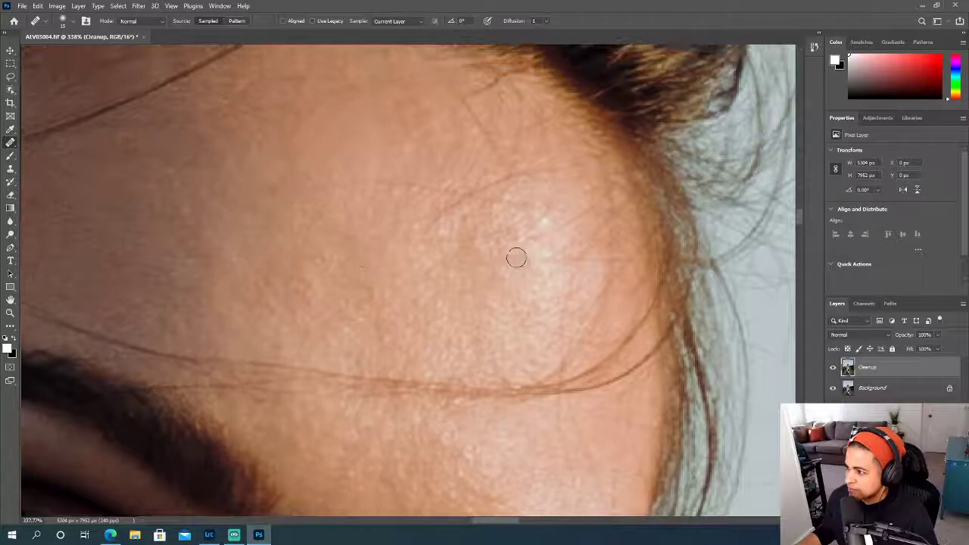
pyautogui.moveTo(449, 241); pyautogui.dragTo(400, 242)
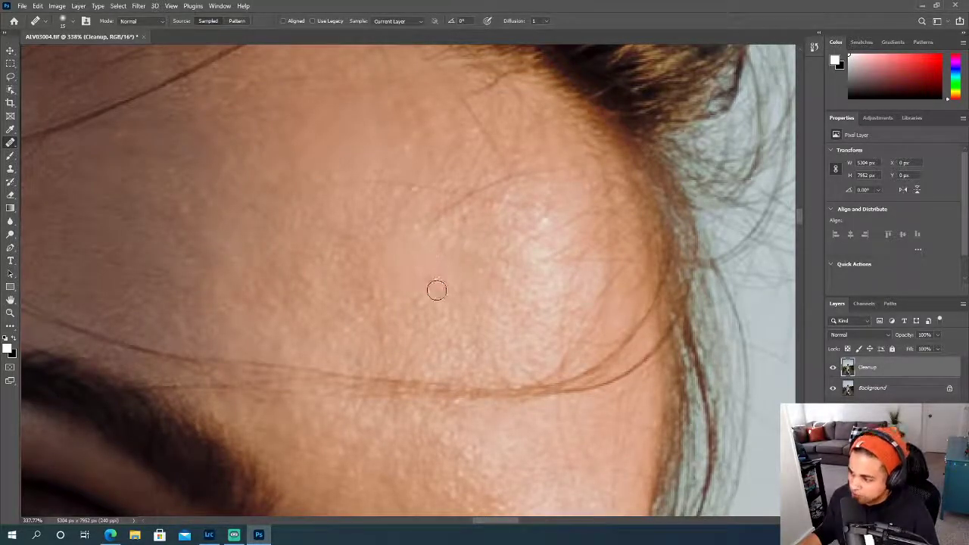
# - Heal the thin curved hair and blotchy skin along the upper edge of the forehead highlight
pyautogui.scroll(-5, 435, 296)
pyautogui.scroll(-2, 435, 296)
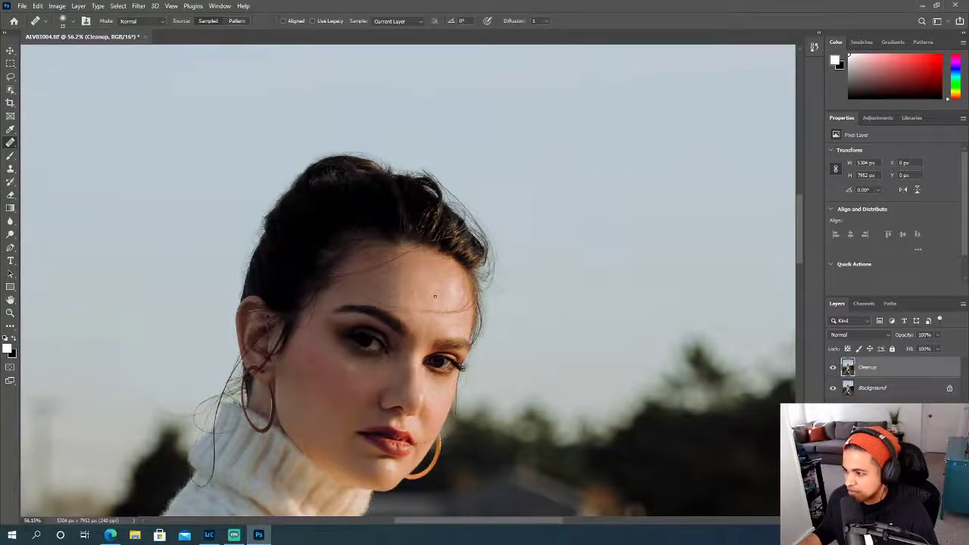
pyautogui.scroll(6, 435, 296)
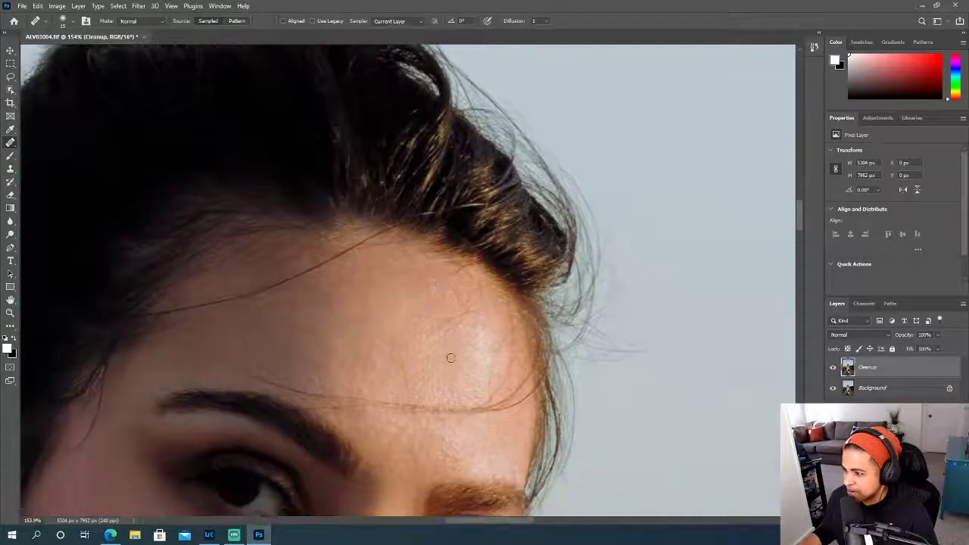
pyautogui.scroll(2, 450, 352)
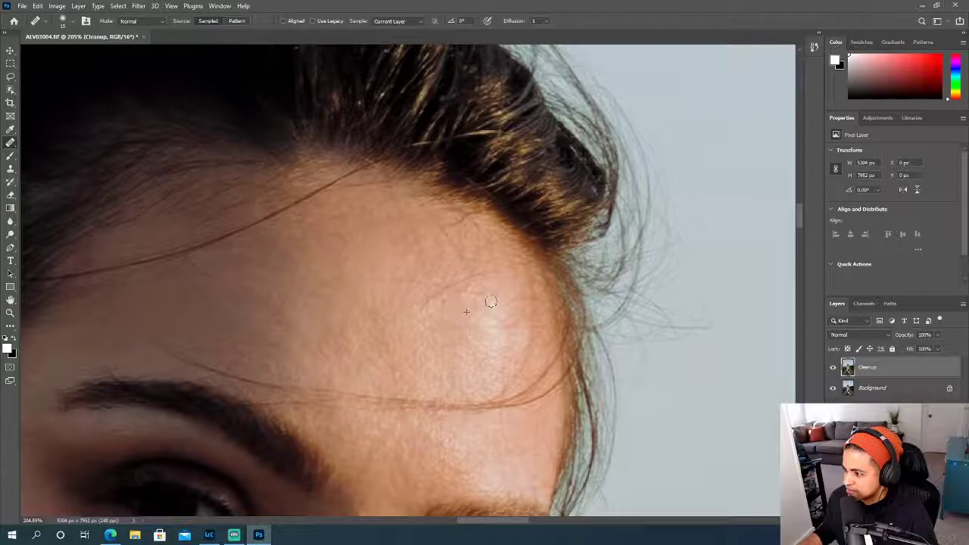
pyautogui.click(474, 317)
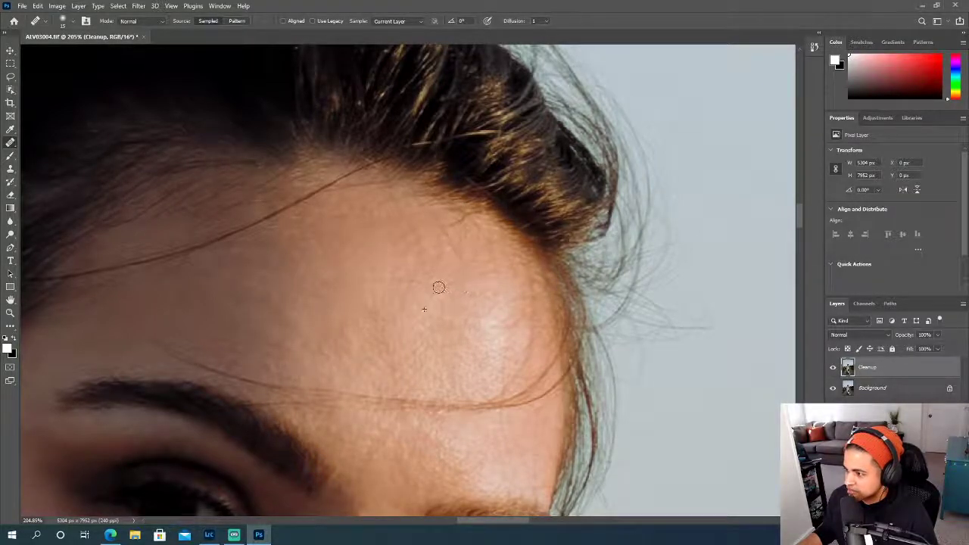
pyautogui.scroll(-5, 409, 329)
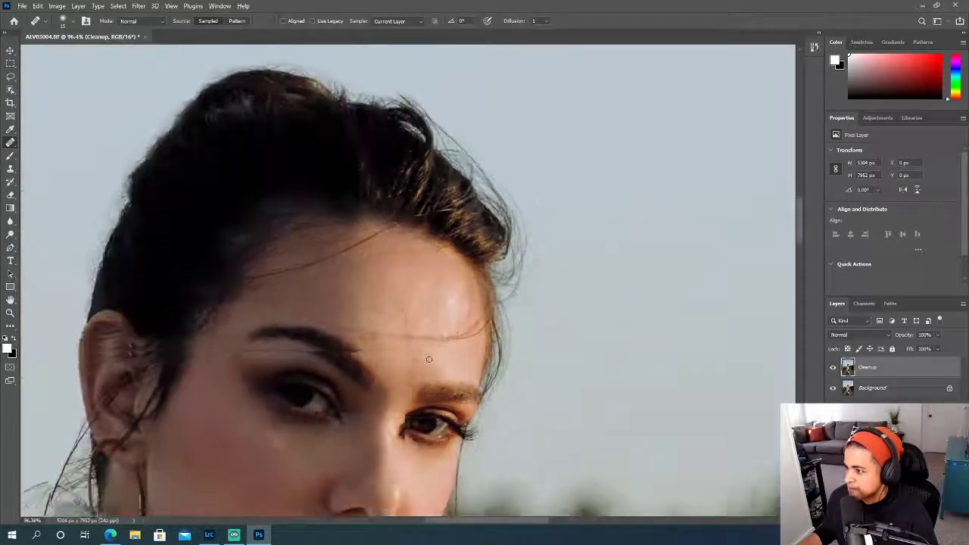
# - Compare the portrait before and after retouching by hiding the Cleanup layer and showing it again
pyautogui.scroll(-1, 383, 379)
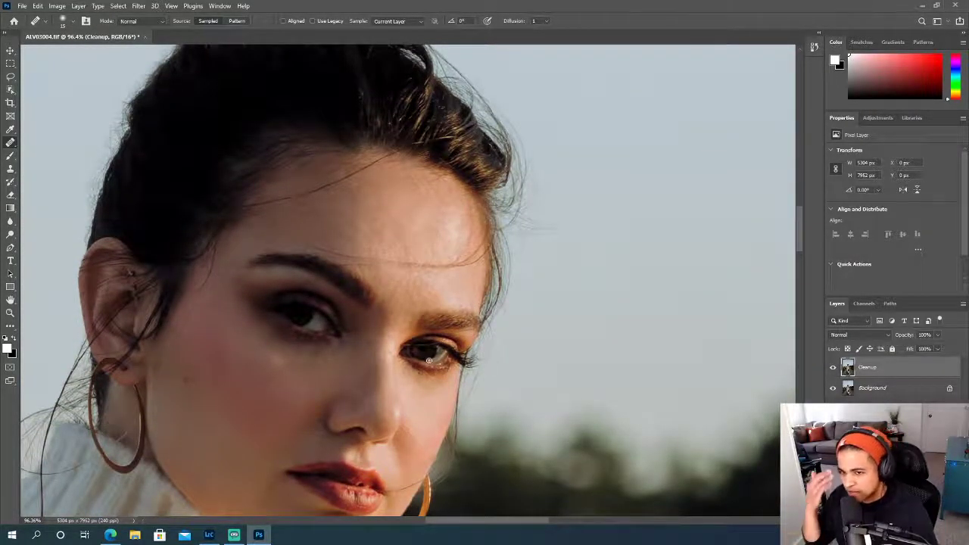
pyautogui.scroll(-1, 563, 363)
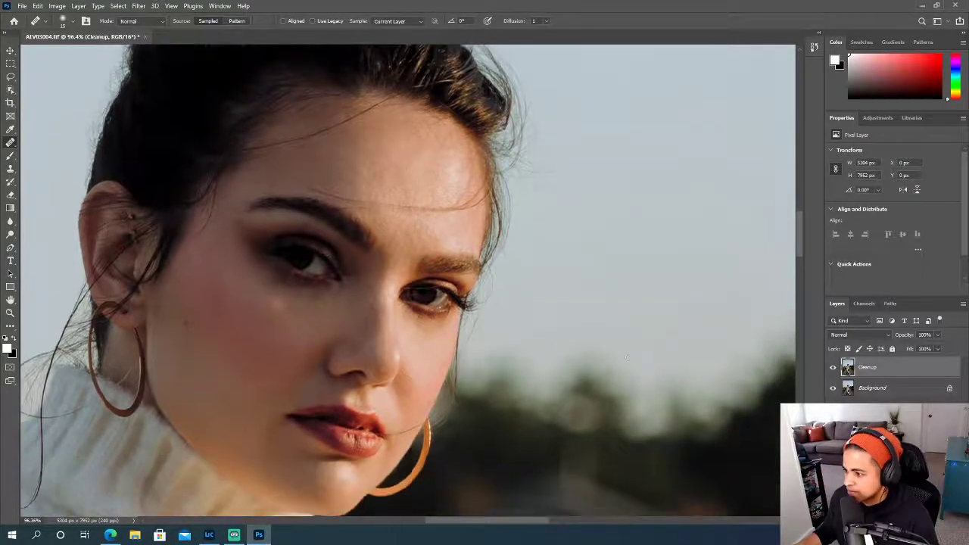
pyautogui.scroll(-2, 562, 362)
pyautogui.scroll(2, 562, 363)
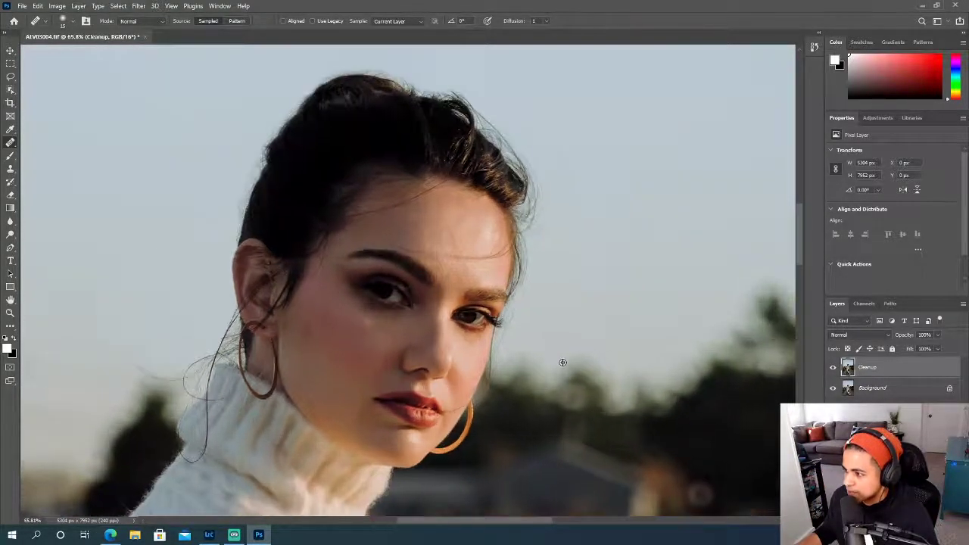
pyautogui.click(833, 368)
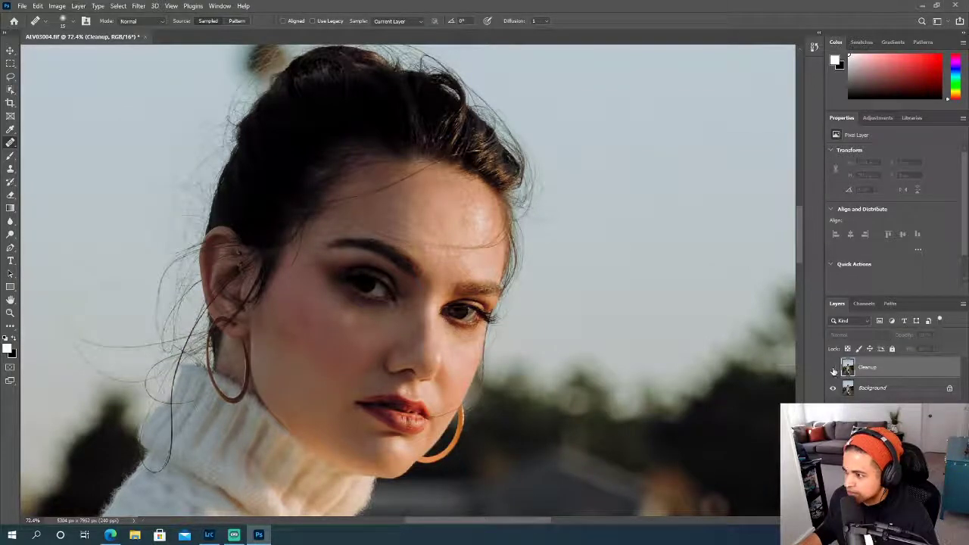
pyautogui.scroll(-1, 698, 345)
pyautogui.scroll(1, 698, 346)
pyautogui.scroll(-1, 699, 345)
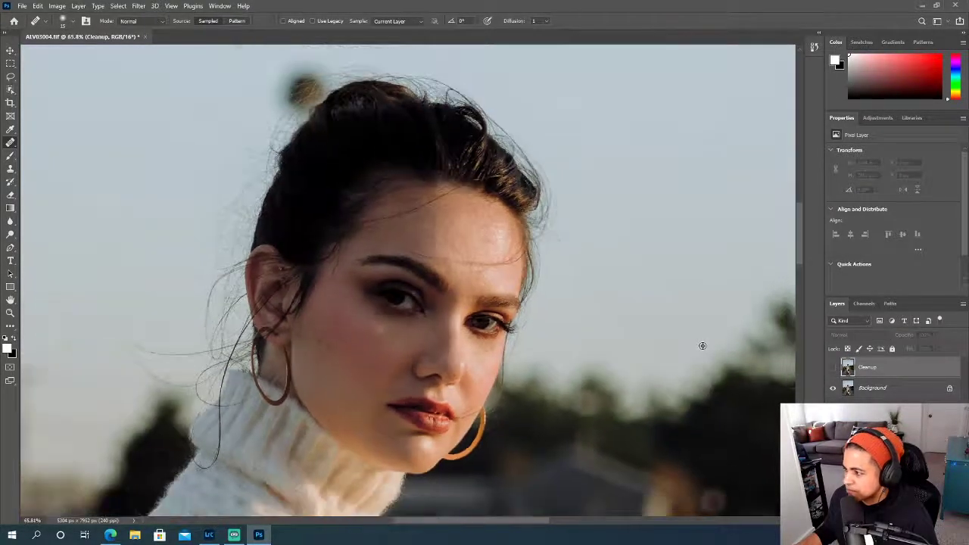
pyautogui.click(832, 368)
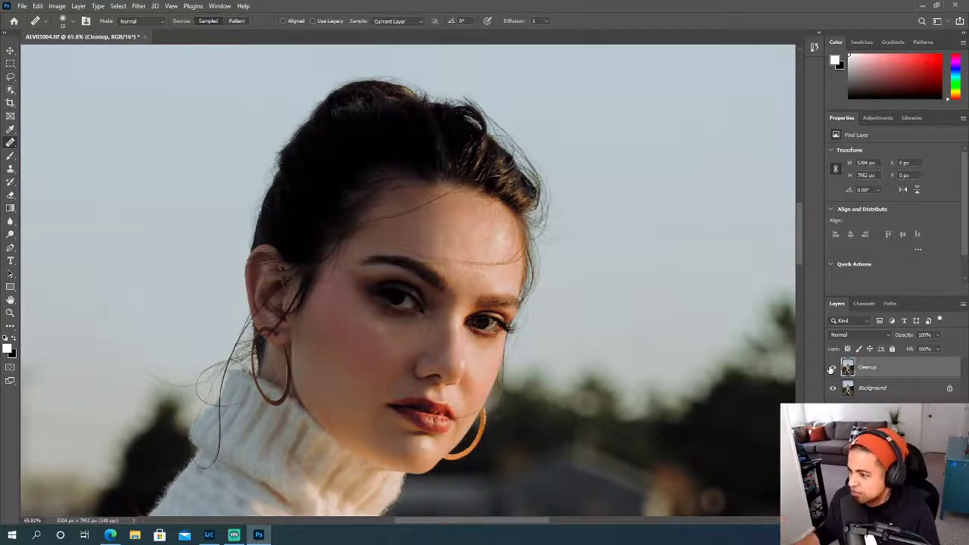
# - Enlarge the Healing Brush and remove the long thin hair crossing the lower forehead above the eyebrows
pyautogui.scroll(5, 503, 279)
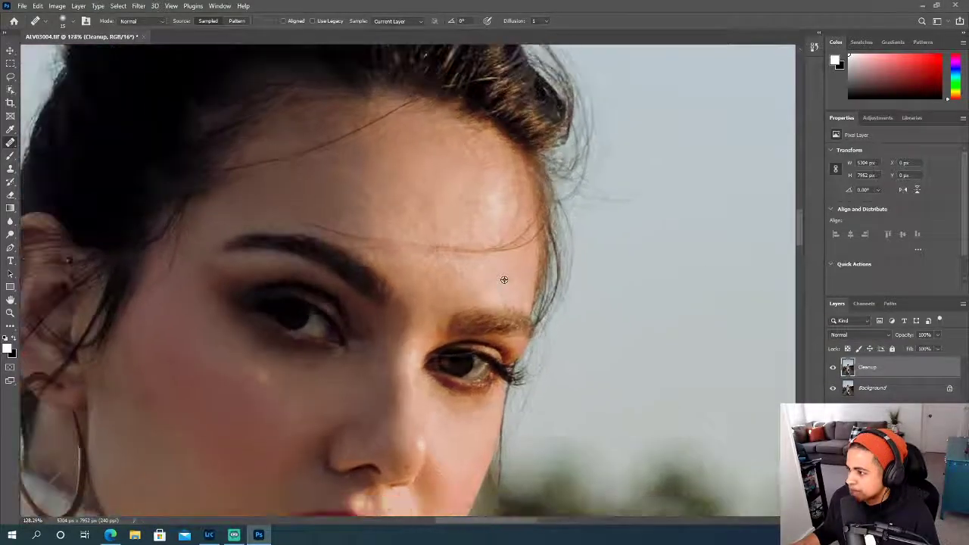
pyautogui.scroll(-4, 503, 279)
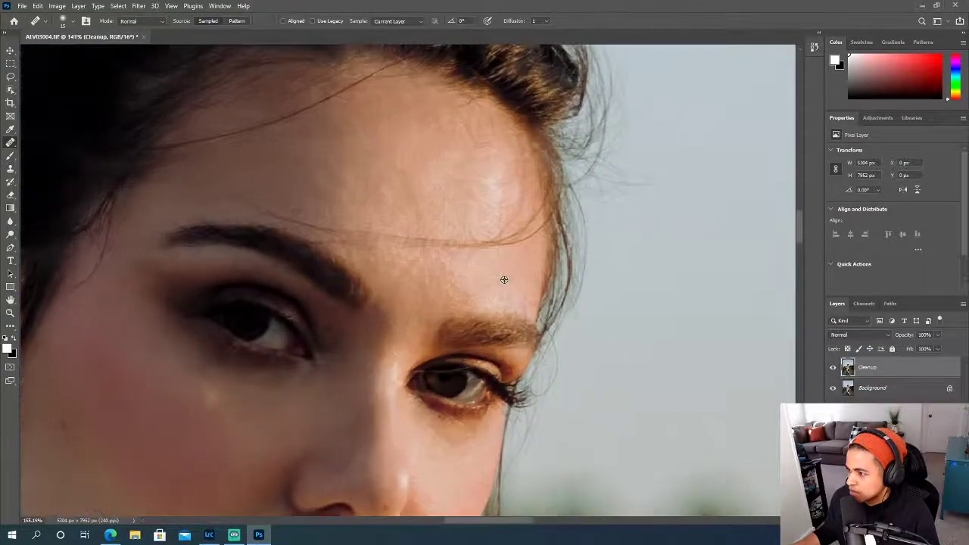
pyautogui.scroll(4, 504, 279)
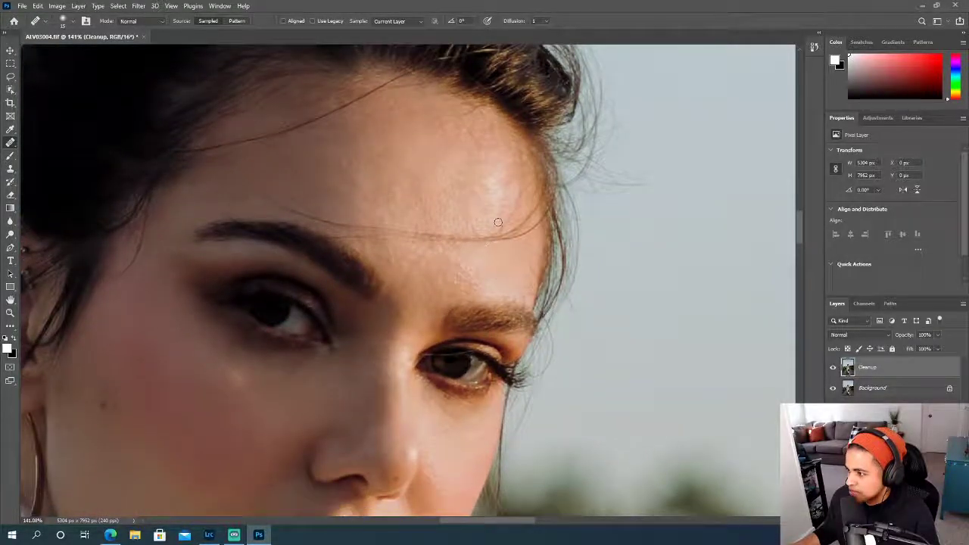
pyautogui.scroll(-10, 498, 268)
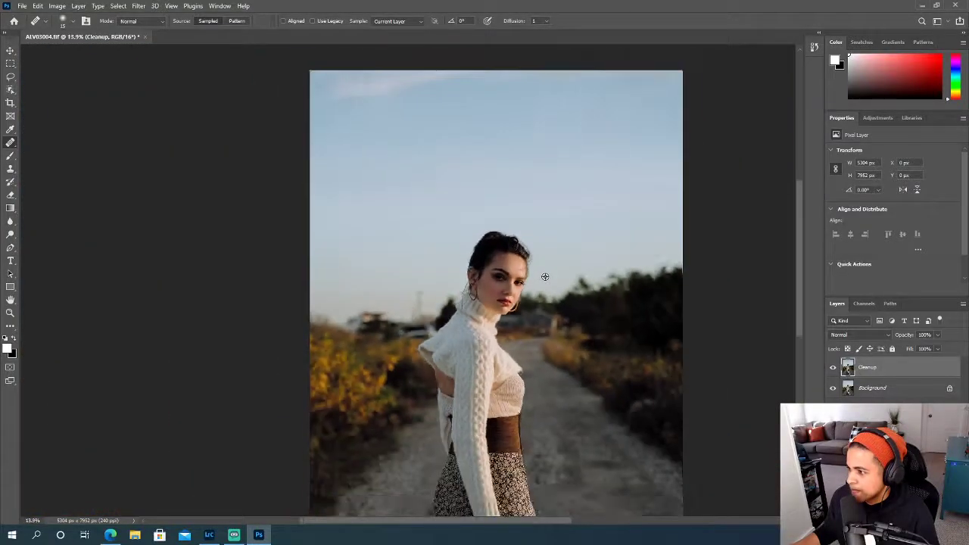
pyautogui.scroll(-1, 544, 277)
pyautogui.scroll(4, 543, 278)
pyautogui.scroll(5, 542, 278)
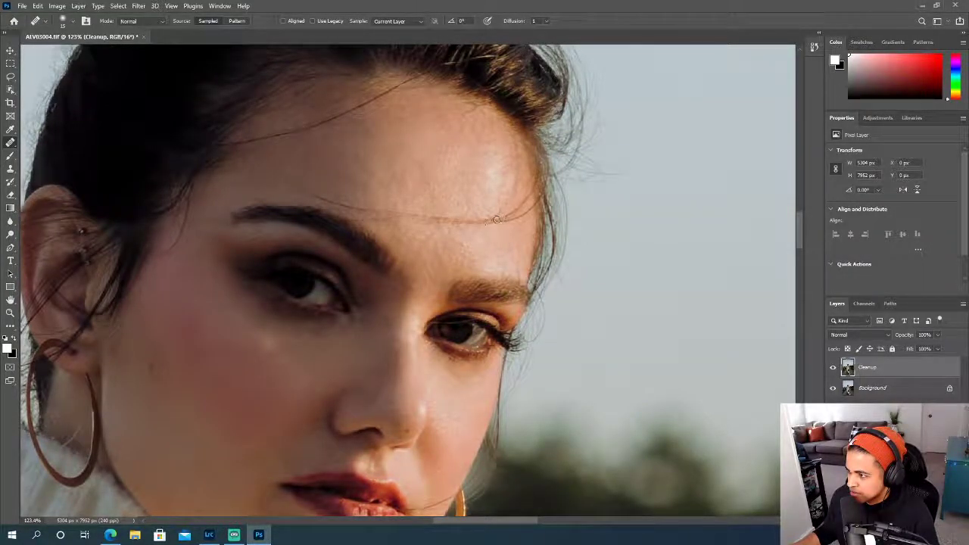
pyautogui.press(']')
pyautogui.press(']')
pyautogui.press(']')
pyautogui.press(']')
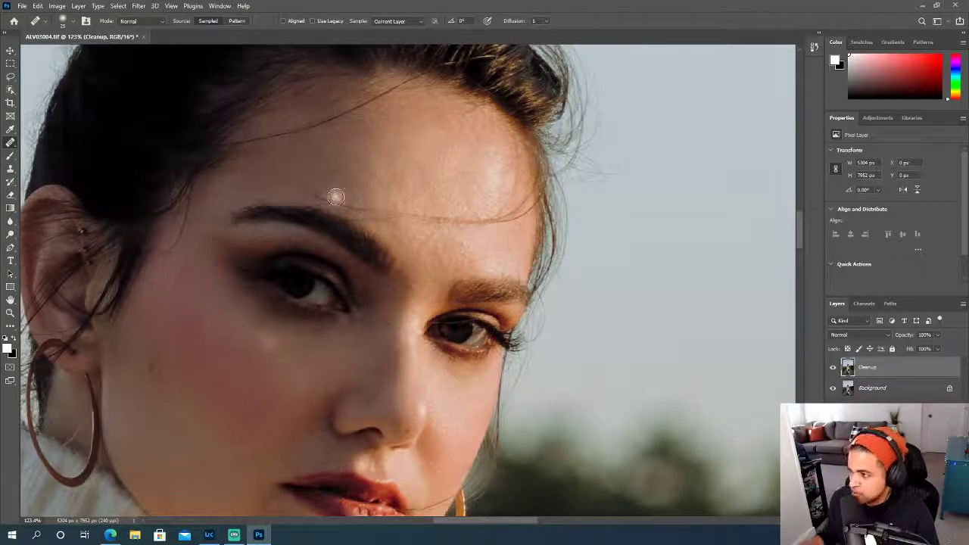
pyautogui.scroll(3, 336, 196)
pyautogui.click(298, 189)
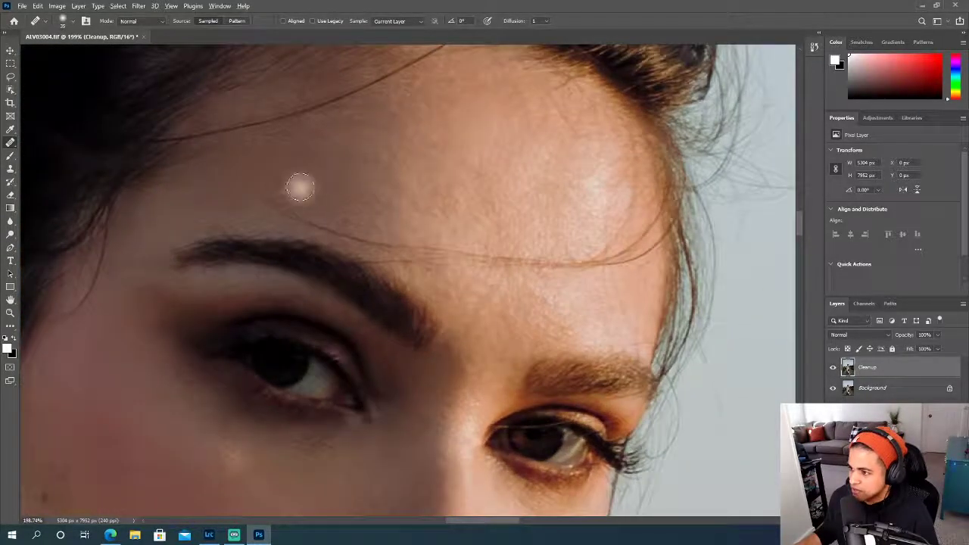
pyautogui.moveTo(266, 200)
pyautogui.mouseDown()
pyautogui.moveTo(392, 244)
pyautogui.moveTo(521, 265)
pyautogui.moveTo(605, 263)
pyautogui.mouseUp()
pyautogui.keyDown('alt'); pyautogui.click(323, 196); pyautogui.keyUp('alt')
pyautogui.click(320, 225)
# - Remove the stray hair running from the sunlit corner of the mouth across the cheek with a smaller Healing Brush
pyautogui.scroll(-10, 525, 227)
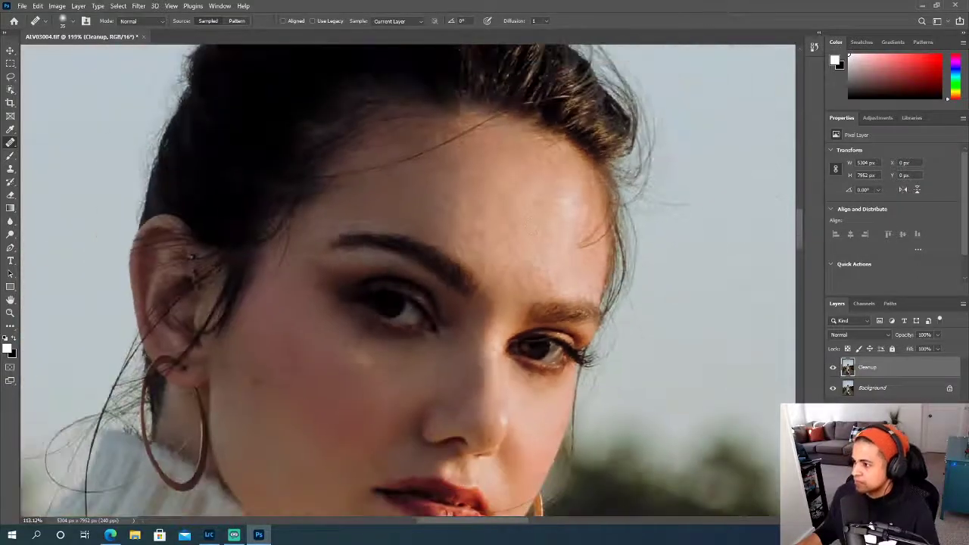
pyautogui.scroll(-2, 702, 270)
pyautogui.scroll(3, 703, 270)
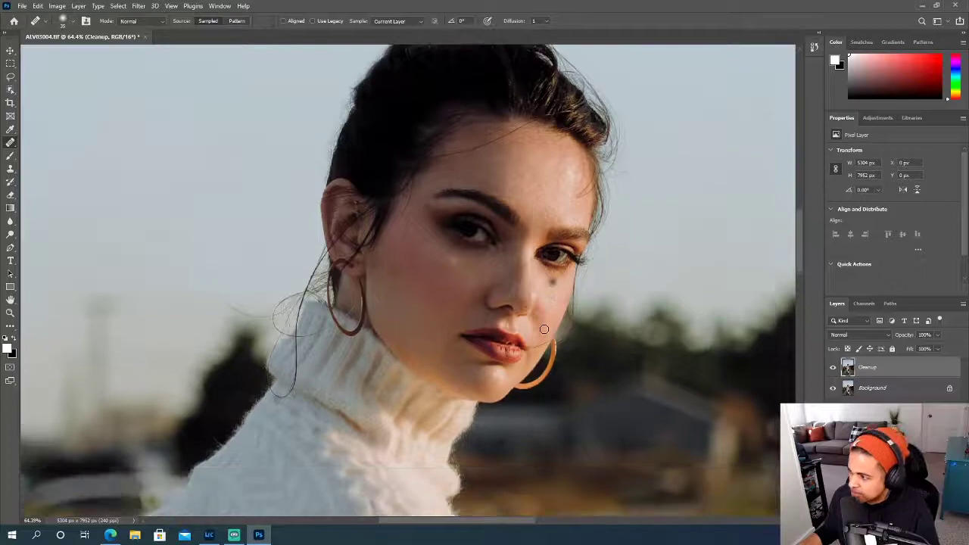
pyautogui.scroll(4, 545, 329)
pyautogui.scroll(3, 544, 329)
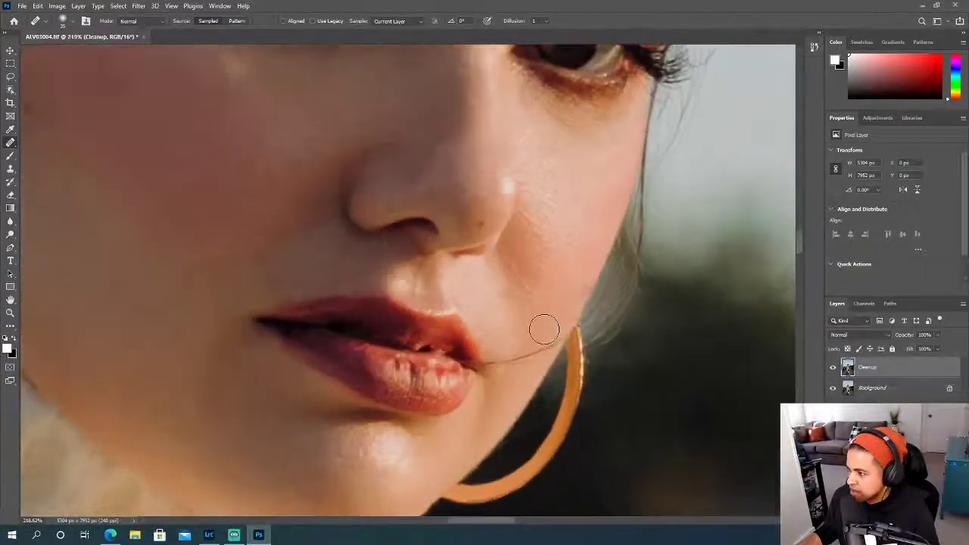
pyautogui.click(531, 329)
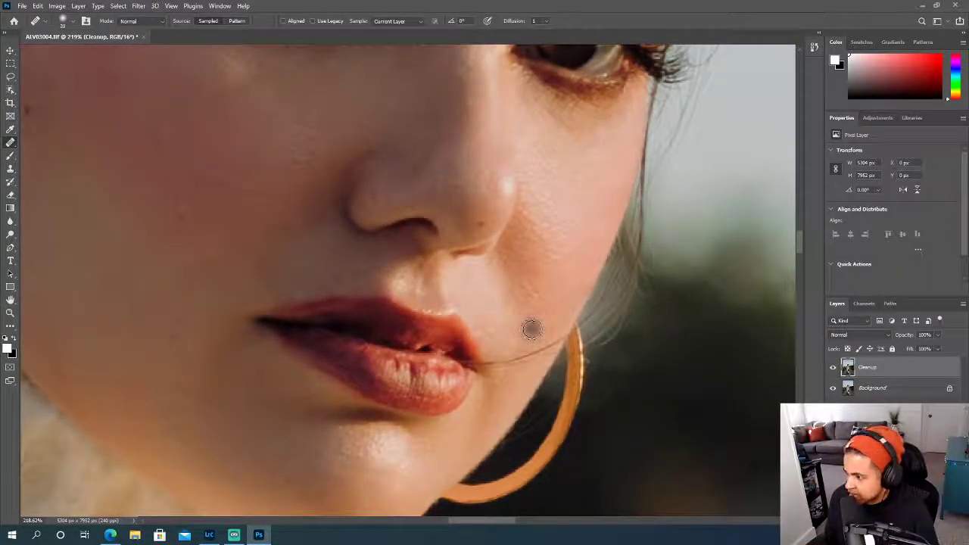
pyautogui.scroll(1, 530, 328)
pyautogui.scroll(2, 531, 329)
pyautogui.press('[')
pyautogui.press('[')
pyautogui.keyDown('alt'); pyautogui.click(430, 362); pyautogui.keyUp('alt')
pyautogui.moveTo(432, 376)
pyautogui.mouseDown()
pyautogui.moveTo(466, 365)
pyautogui.moveTo(467, 382)
pyautogui.moveTo(500, 378)
pyautogui.mouseUp()
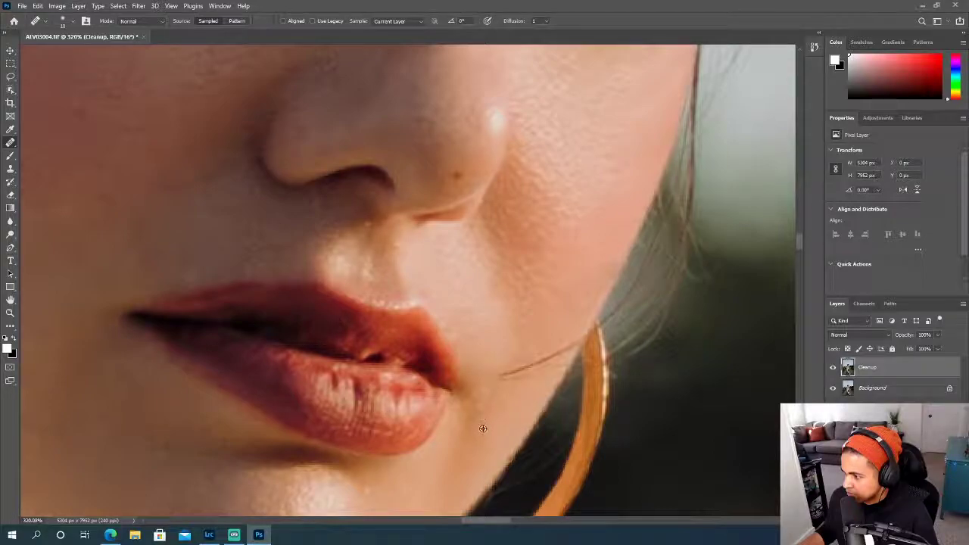
pyautogui.moveTo(498, 375)
pyautogui.mouseDown()
pyautogui.moveTo(539, 363)
pyautogui.moveTo(495, 372)
pyautogui.moveTo(539, 325)
pyautogui.moveTo(558, 351)
pyautogui.mouseUp()
pyautogui.keyDown('alt'); pyautogui.click(487, 358); pyautogui.keyUp('alt')
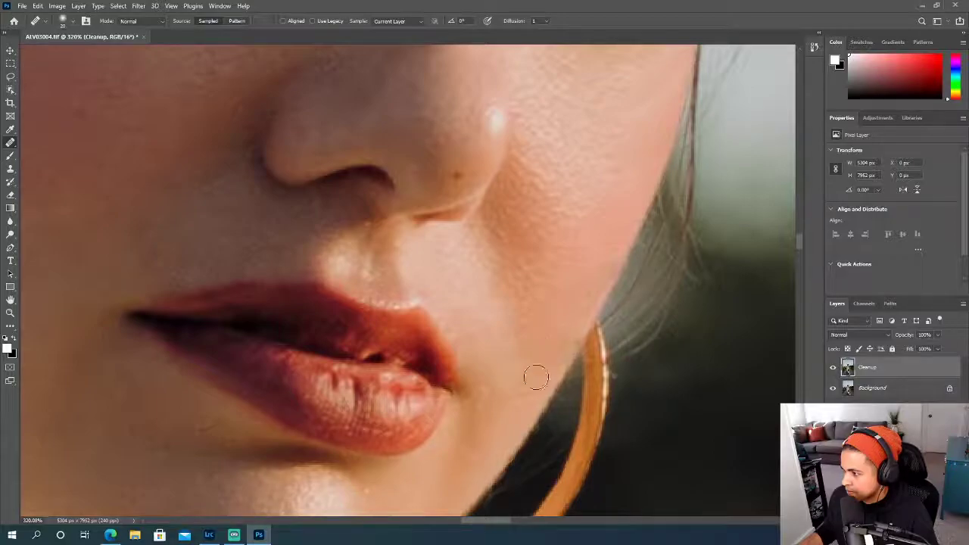
# - Enlarge the Healing Brush and heal the uneven skin on the forehead above the sunlit eyebrow
pyautogui.scroll(-5, 523, 346)
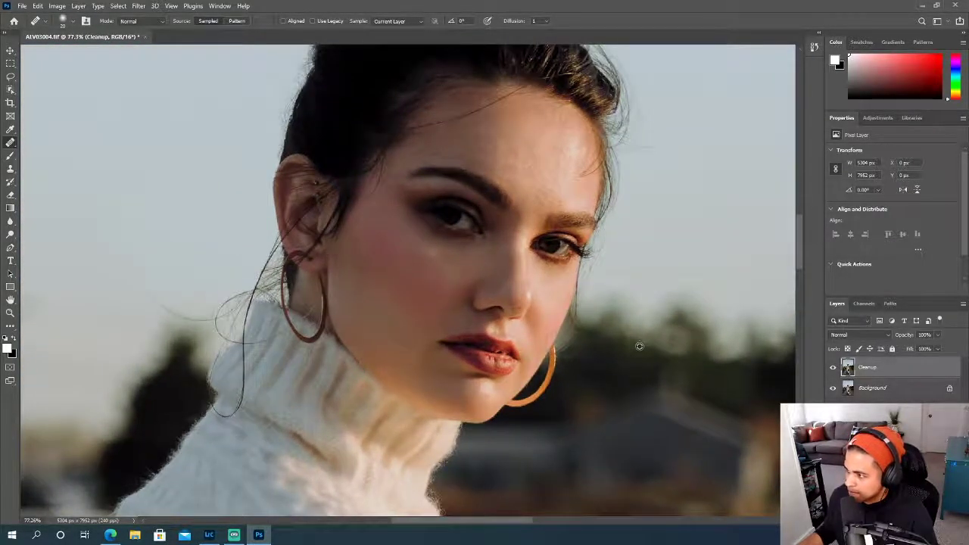
pyautogui.scroll(3, 638, 346)
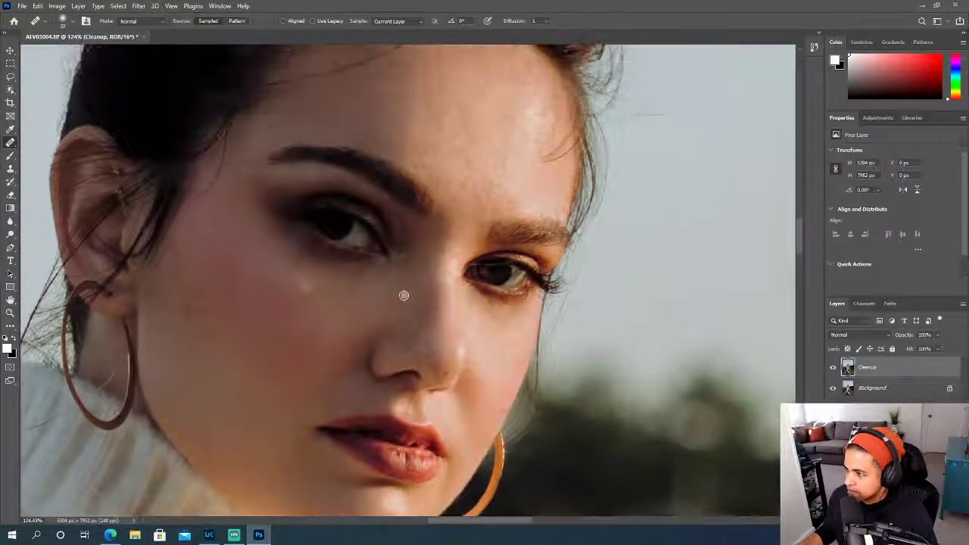
pyautogui.scroll(3, 403, 295)
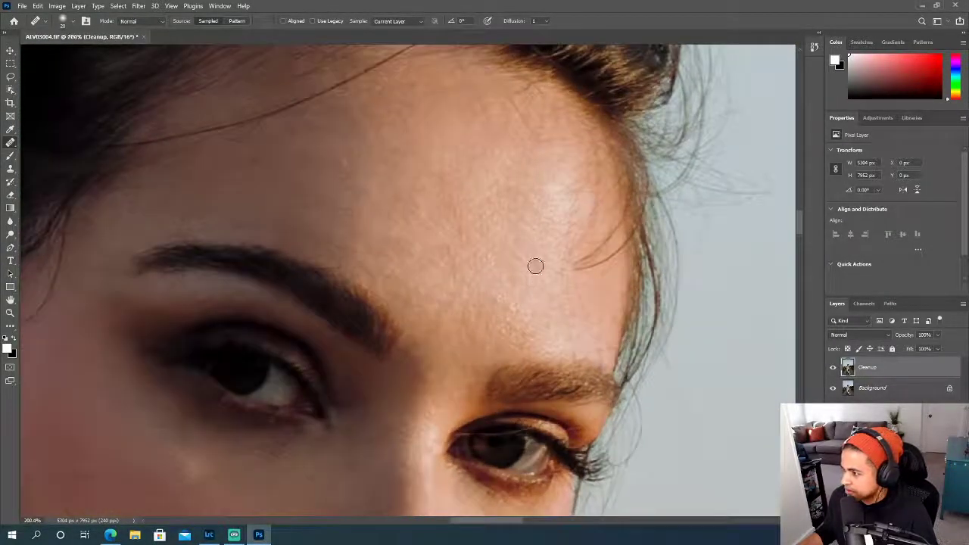
pyautogui.press(']')
pyautogui.press(']')
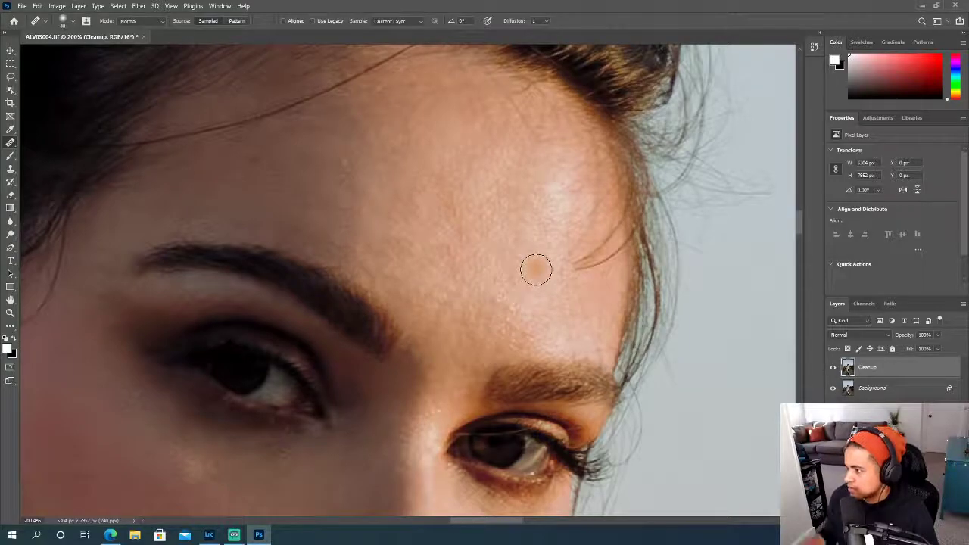
pyautogui.keyDown('alt'); pyautogui.click(503, 321); pyautogui.keyUp('alt')
pyautogui.moveTo(541, 317)
pyautogui.mouseDown()
pyautogui.moveTo(545, 335)
pyautogui.moveTo(573, 328)
pyautogui.moveTo(567, 295)
pyautogui.mouseUp()
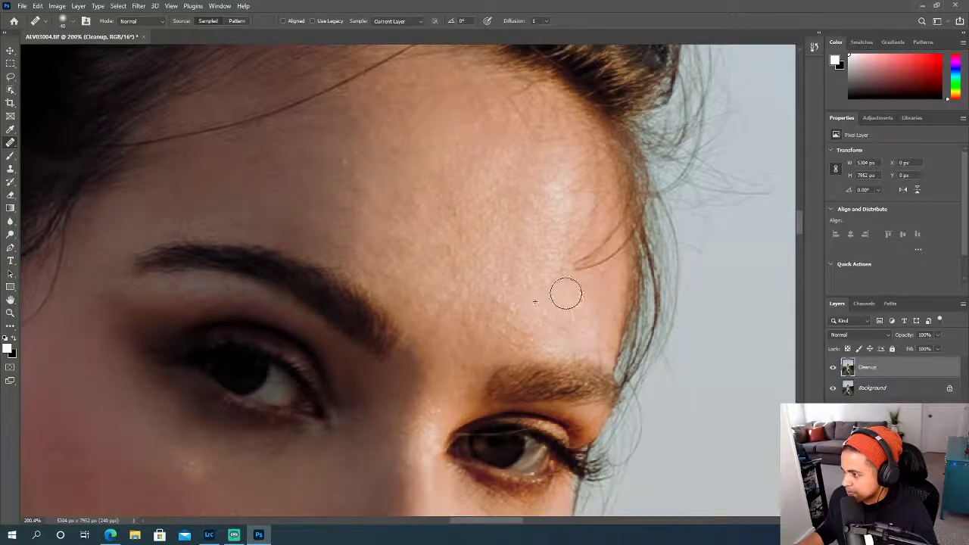
pyautogui.keyDown('alt'); pyautogui.click(542, 287); pyautogui.keyUp('alt')
pyautogui.scroll(1, 542, 288)
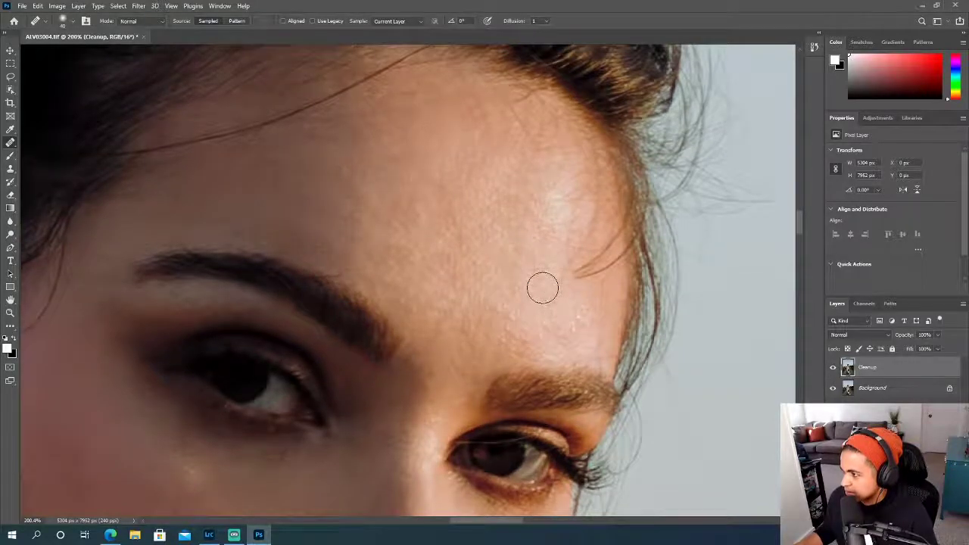
# - Even out the bright highlight on the sunlit side of the forehead with the Healing Brush
pyautogui.moveTo(608, 250)
pyautogui.mouseDown()
pyautogui.moveTo(573, 274)
pyautogui.moveTo(603, 261)
pyautogui.moveTo(624, 221)
pyautogui.moveTo(608, 255)
pyautogui.moveTo(580, 273)
pyautogui.moveTo(613, 241)
pyautogui.moveTo(604, 252)
pyautogui.moveTo(603, 212)
pyautogui.moveTo(583, 234)
pyautogui.mouseUp()
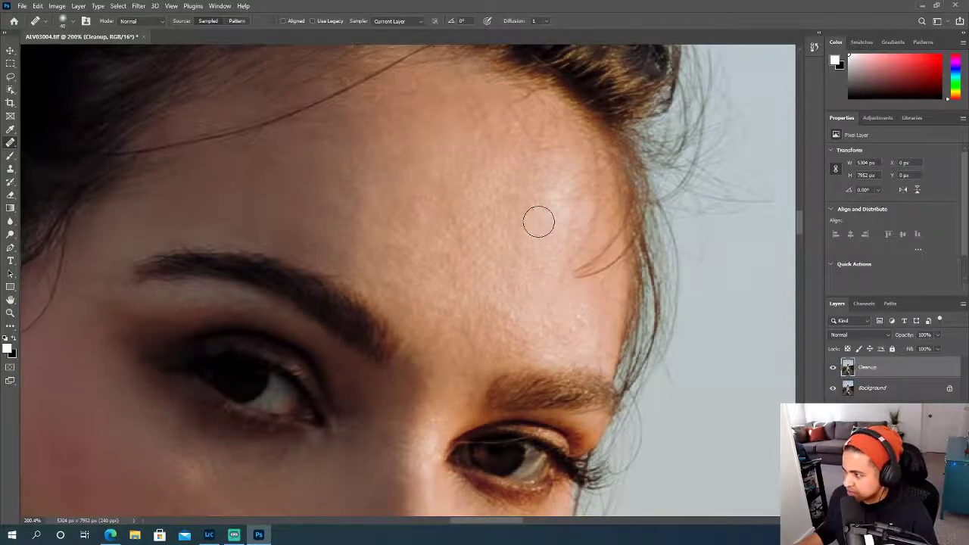
pyautogui.keyDown('alt'); pyautogui.click(535, 245); pyautogui.keyUp('alt')
pyautogui.moveTo(599, 229); pyautogui.dragTo(559, 250)
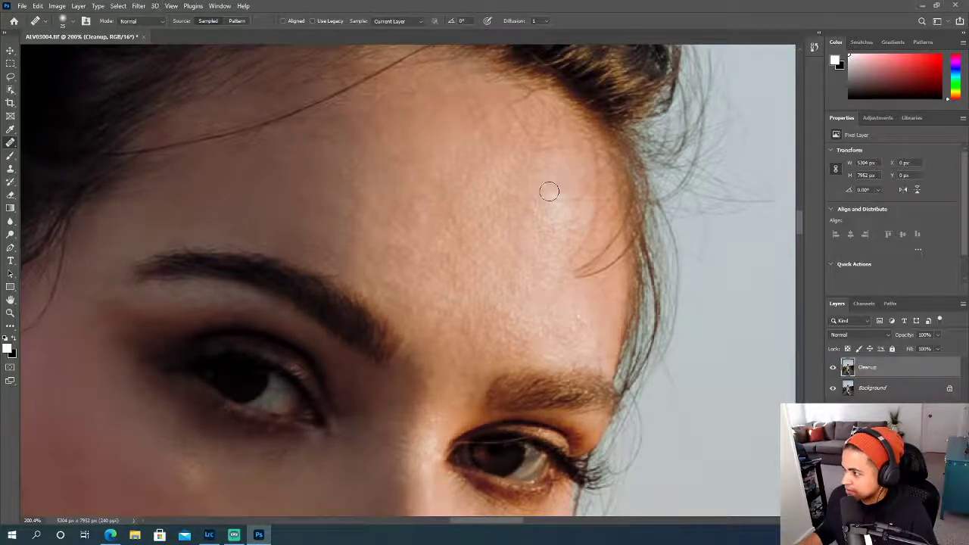
pyautogui.moveTo(575, 188)
pyautogui.mouseDown()
pyautogui.moveTo(543, 206)
pyautogui.moveTo(535, 227)
pyautogui.moveTo(570, 212)
pyautogui.moveTo(572, 226)
pyautogui.moveTo(531, 247)
pyautogui.moveTo(569, 240)
pyautogui.moveTo(570, 250)
pyautogui.moveTo(591, 214)
pyautogui.mouseUp()
pyautogui.keyDown('alt'); pyautogui.click(555, 252); pyautogui.keyUp('alt')
# - Heal the skin beneath the forehead highlight and around the inner end of the short curved hair
pyautogui.keyDown('alt'); pyautogui.click(542, 281); pyautogui.keyUp('alt')
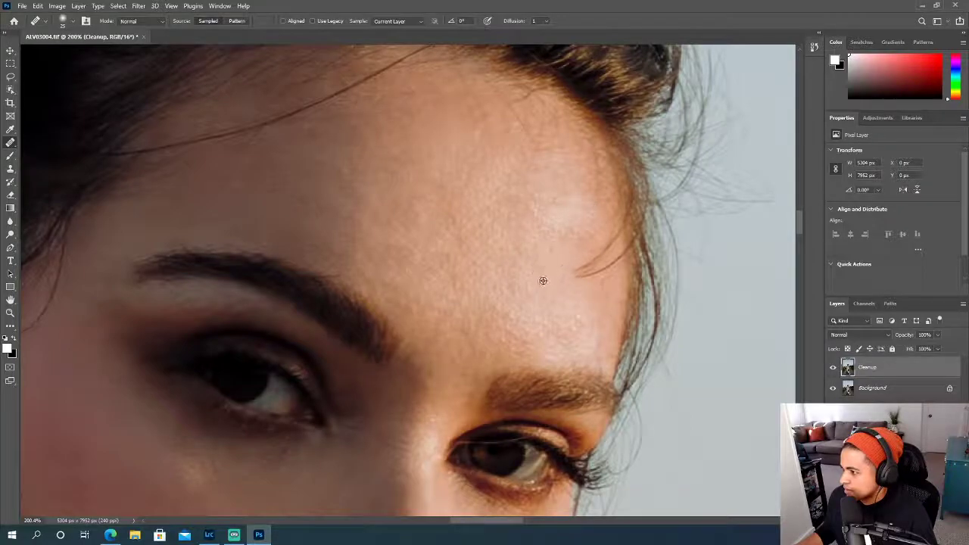
pyautogui.moveTo(554, 285); pyautogui.dragTo(569, 288)
pyautogui.keyDown('alt'); pyautogui.click(571, 302); pyautogui.keyUp('alt')
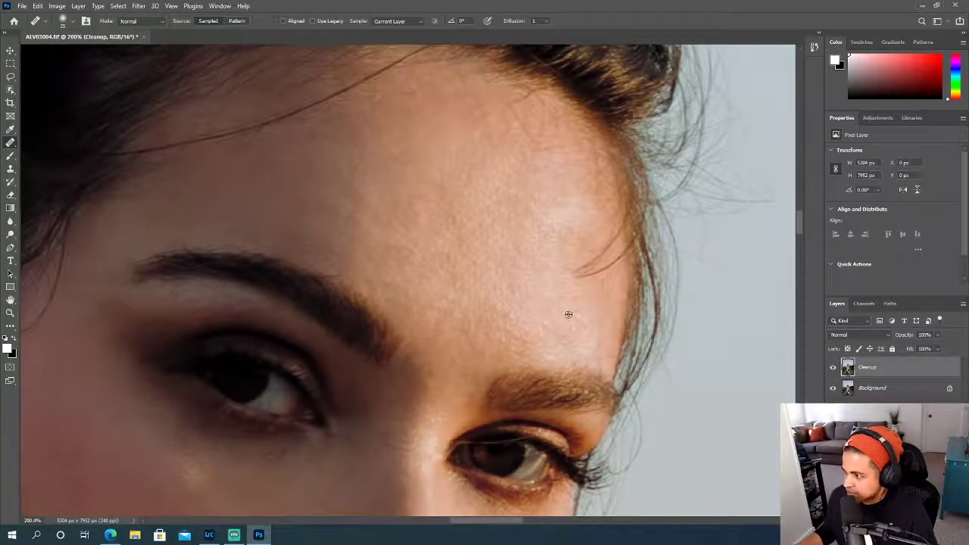
pyautogui.moveTo(583, 233); pyautogui.dragTo(593, 234)
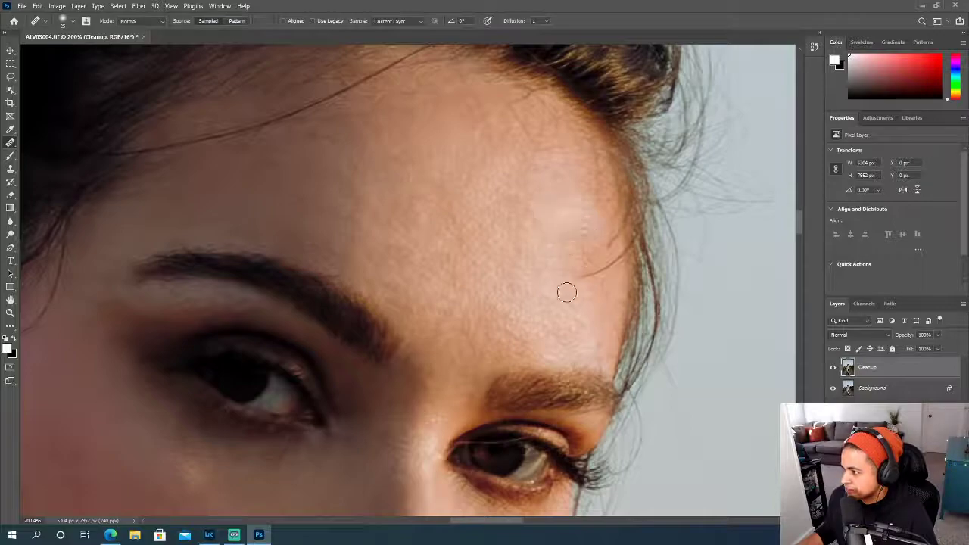
pyautogui.scroll(-5, 552, 280)
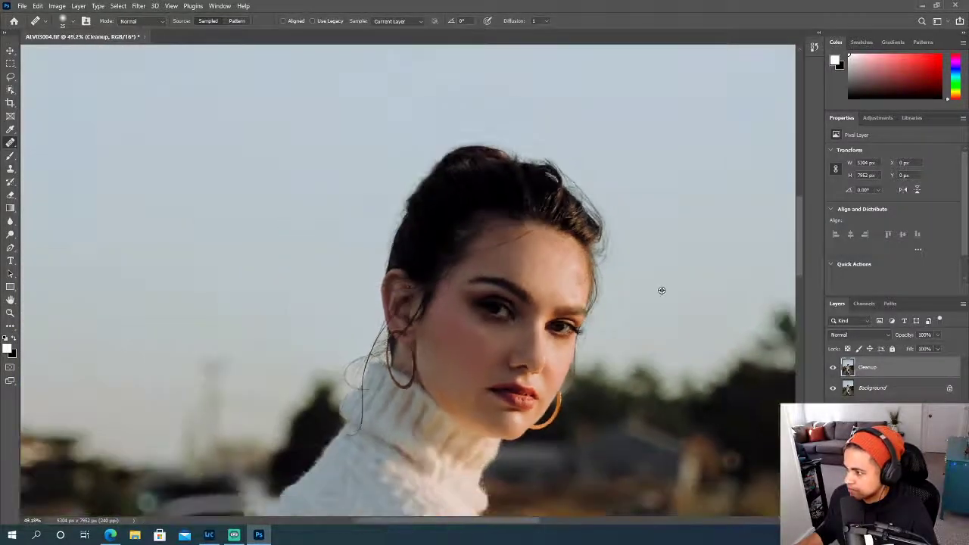
pyautogui.scroll(-2, 662, 290)
pyautogui.hscroll(3, 670, 291)
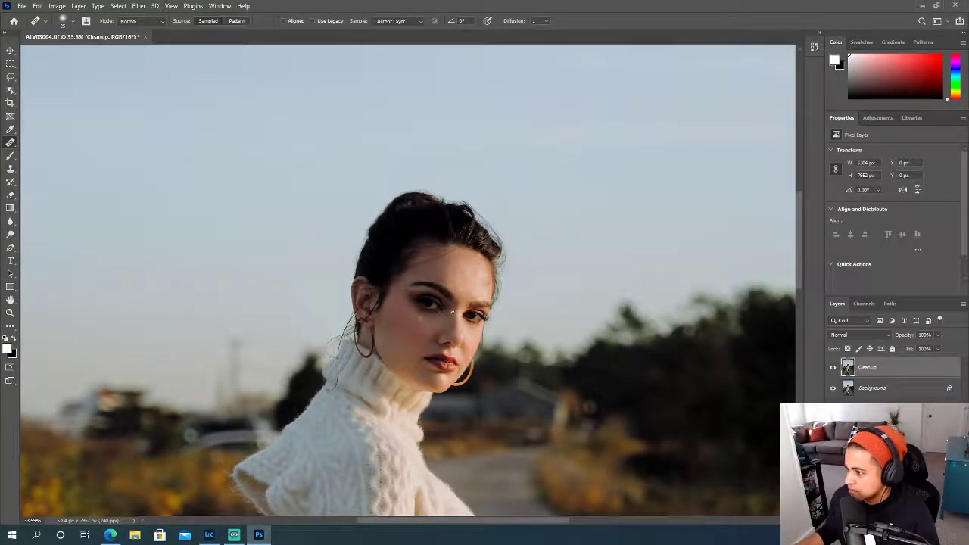
pyautogui.scroll(-2, 452, 311)
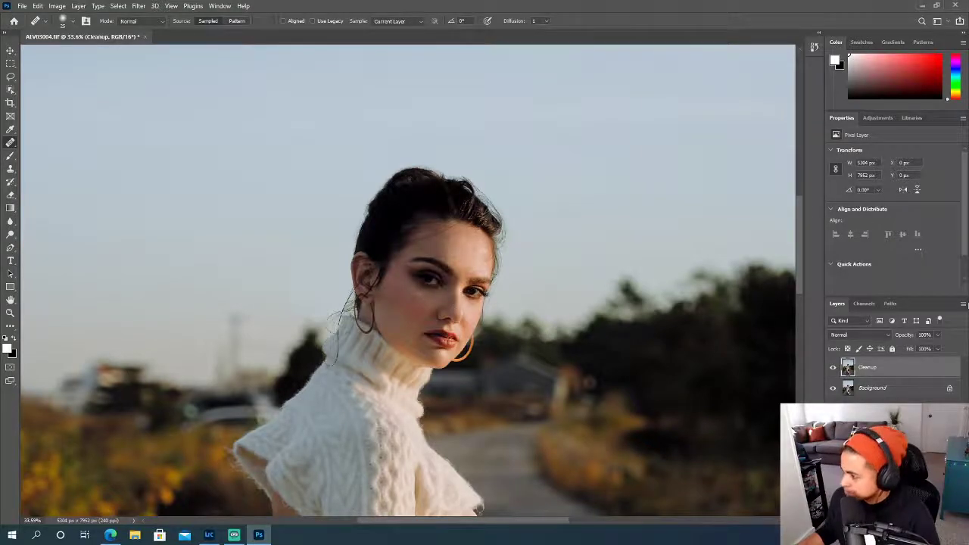
pyautogui.scroll(4, 482, 294)
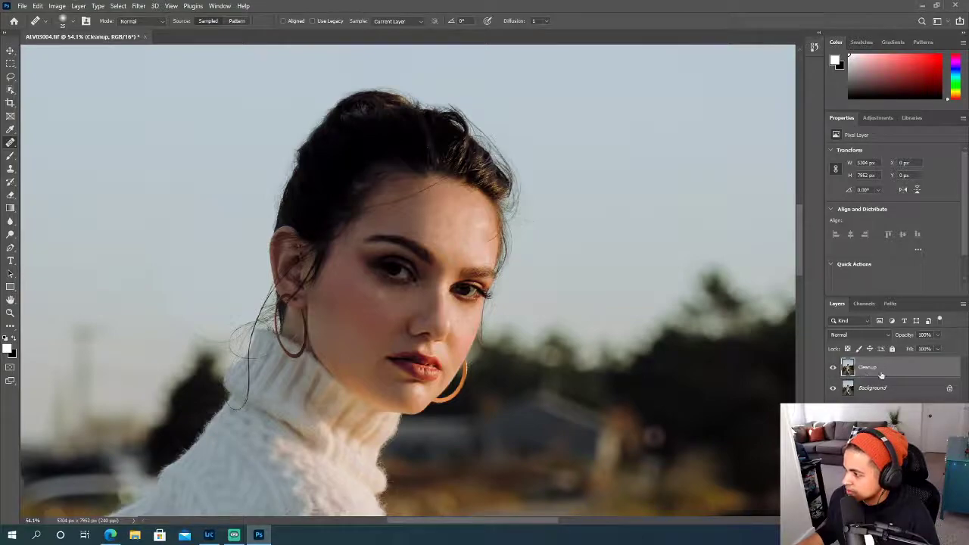
pyautogui.scroll(1, 880, 374)
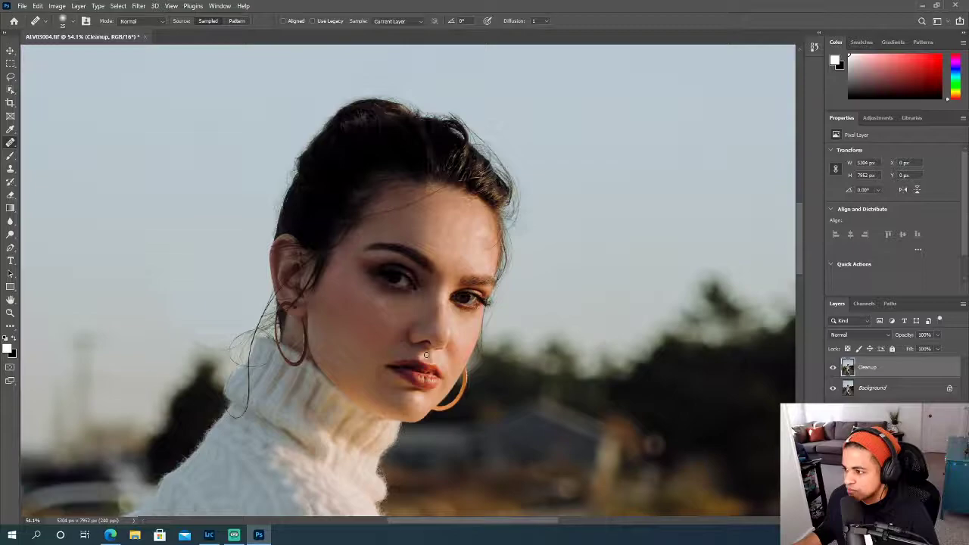
# - Duplicate the Cleanup layer twice
pyautogui.scroll(2, 446, 306)
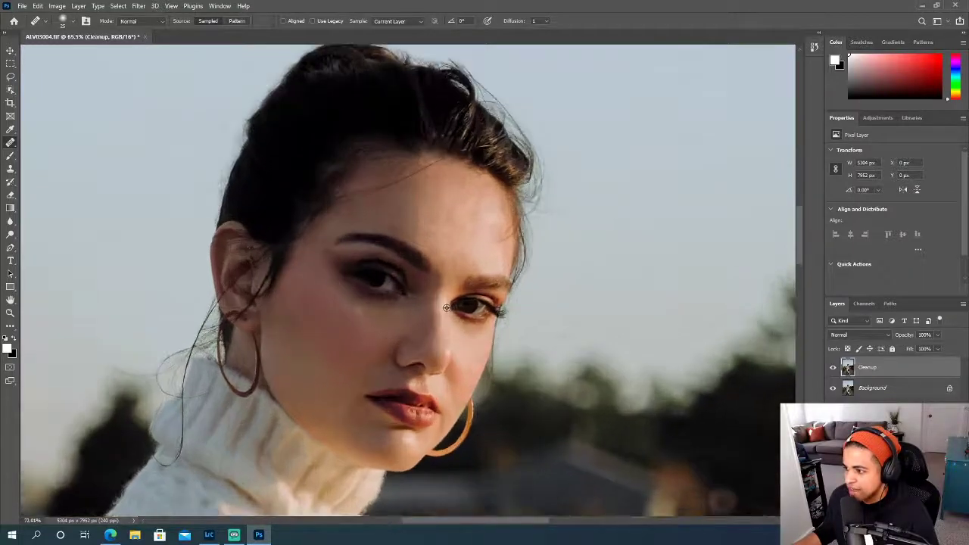
pyautogui.scroll(-1, 447, 307)
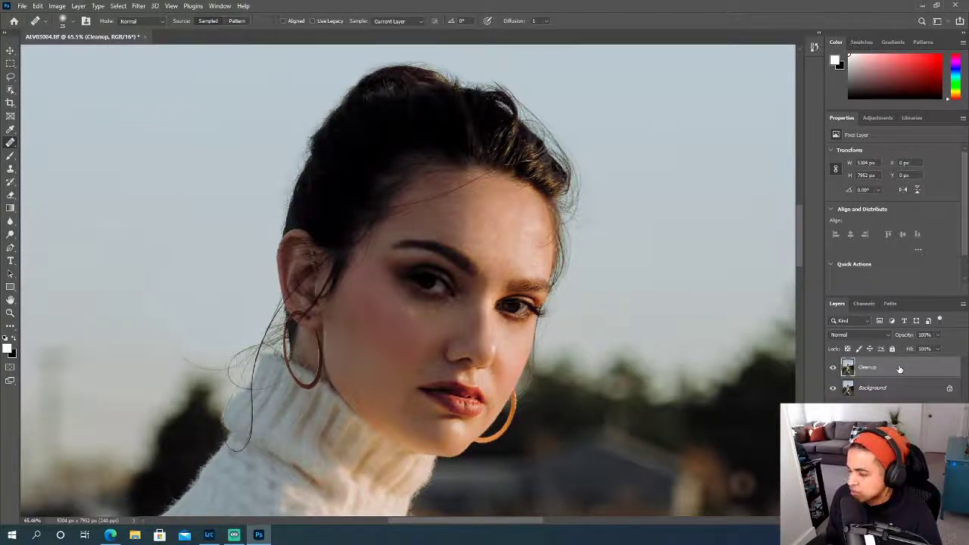
pyautogui.hotkey('ctrl', 'j')
pyautogui.hotkey('ctrl', 'j')
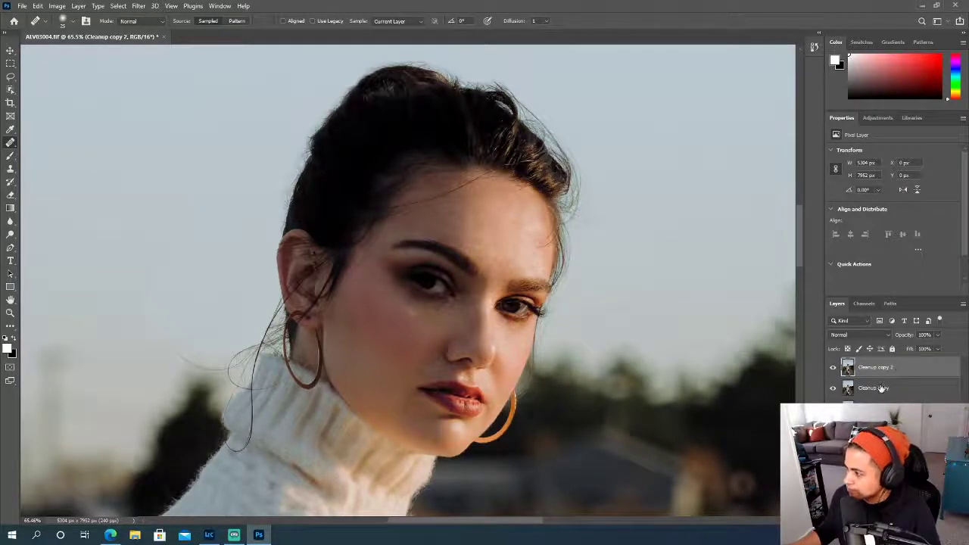
# - Rename the lower Cleanup copy as LF and the upper copy as HF
pyautogui.doubleClick(881, 387)
pyautogui.write('LF')
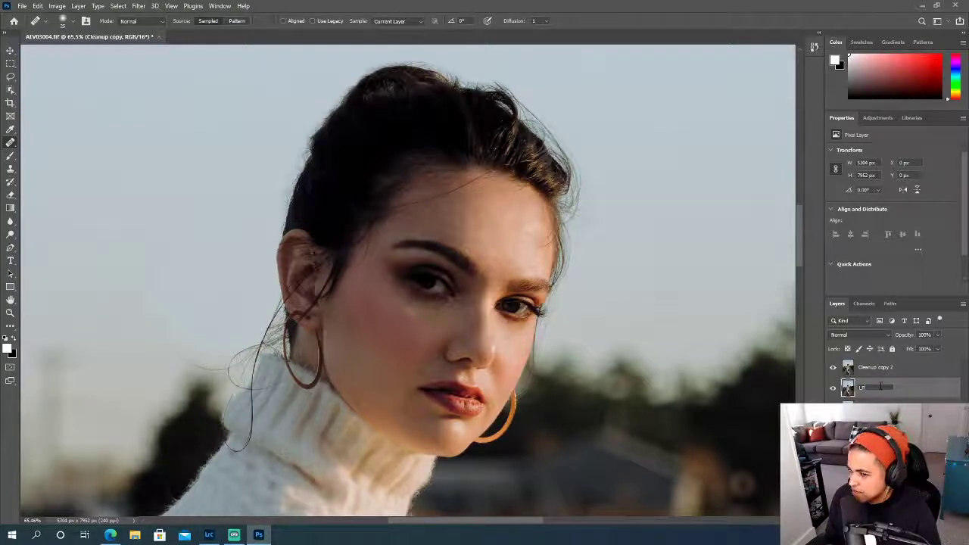
pyautogui.press('Return')
pyautogui.doubleClick(875, 367)
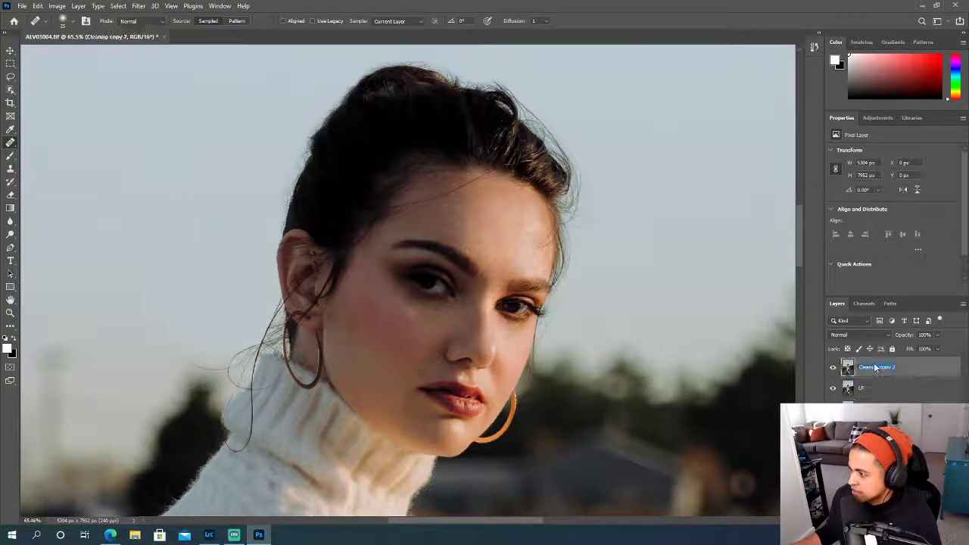
pyautogui.write('HF')
pyautogui.press('Return')
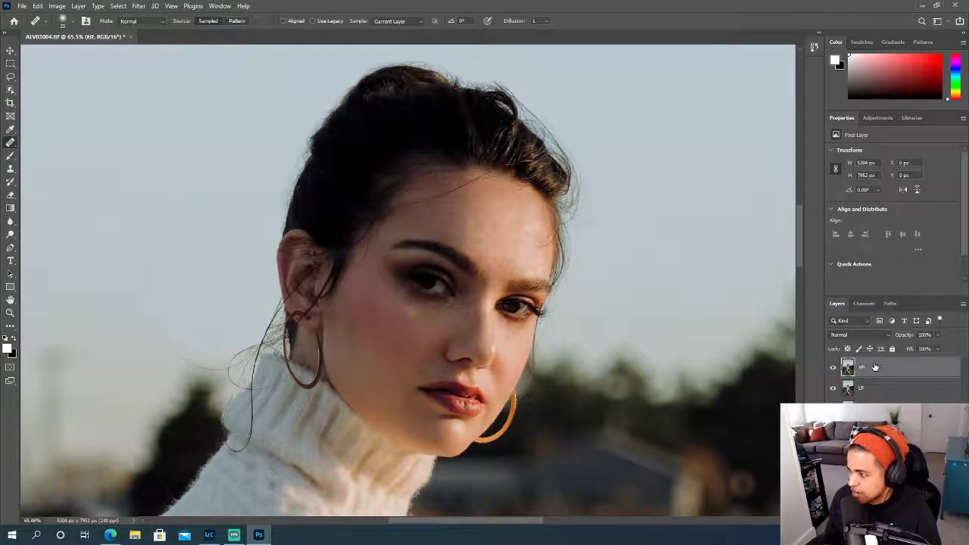
# - Hide the HF layer and make the LF layer active
pyautogui.click(833, 368)
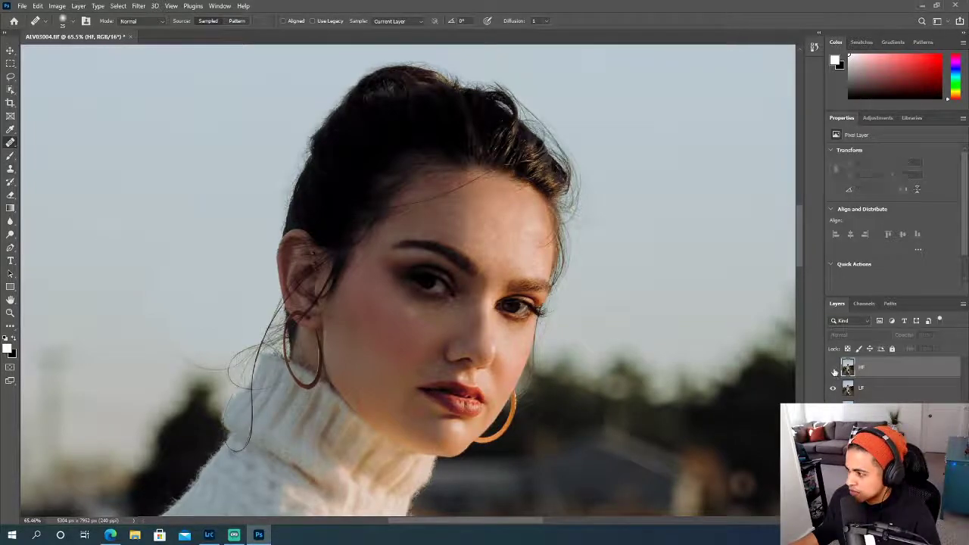
pyautogui.click(874, 392)
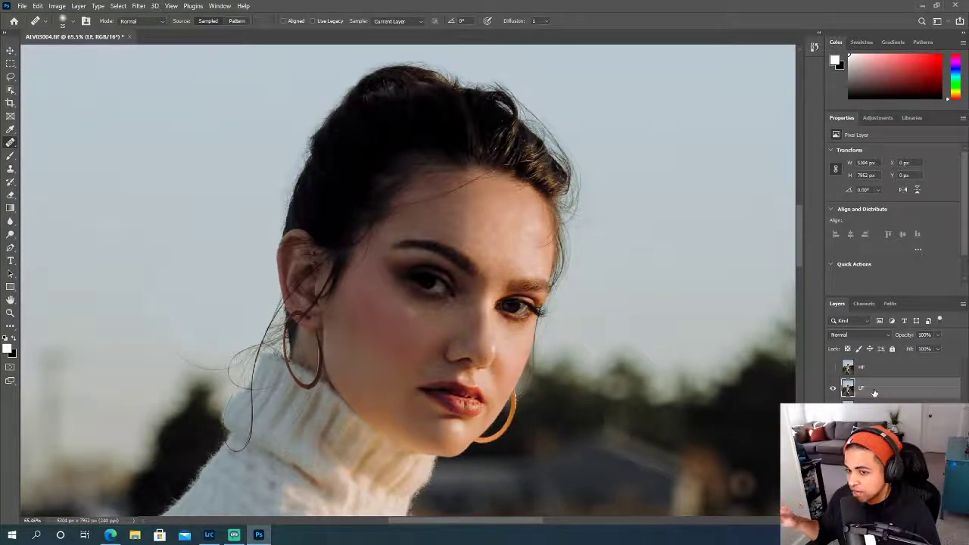
pyautogui.click(837, 370)
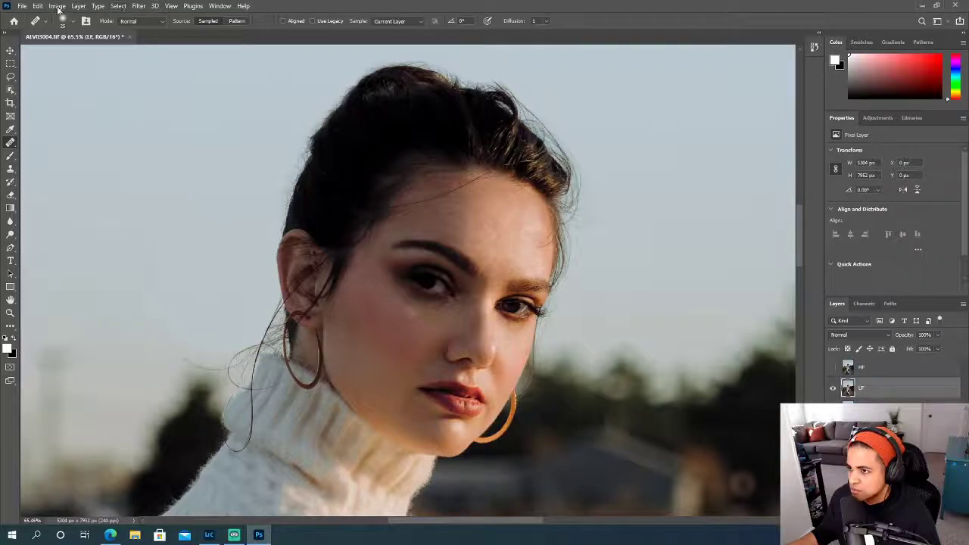
# - Apply a Gaussian Blur with a 10-pixel radius to the LF layer
pyautogui.click(139, 6)
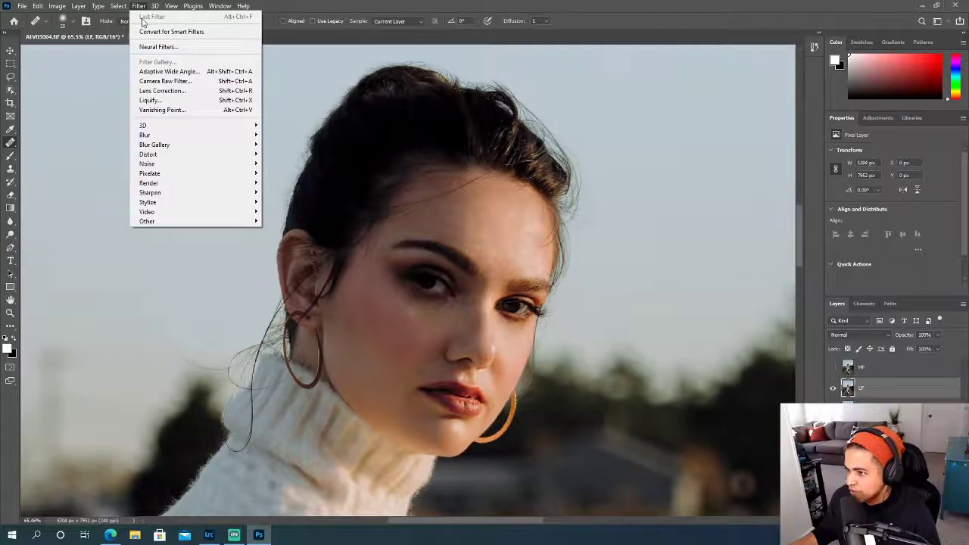
pyautogui.moveTo(244, 135)
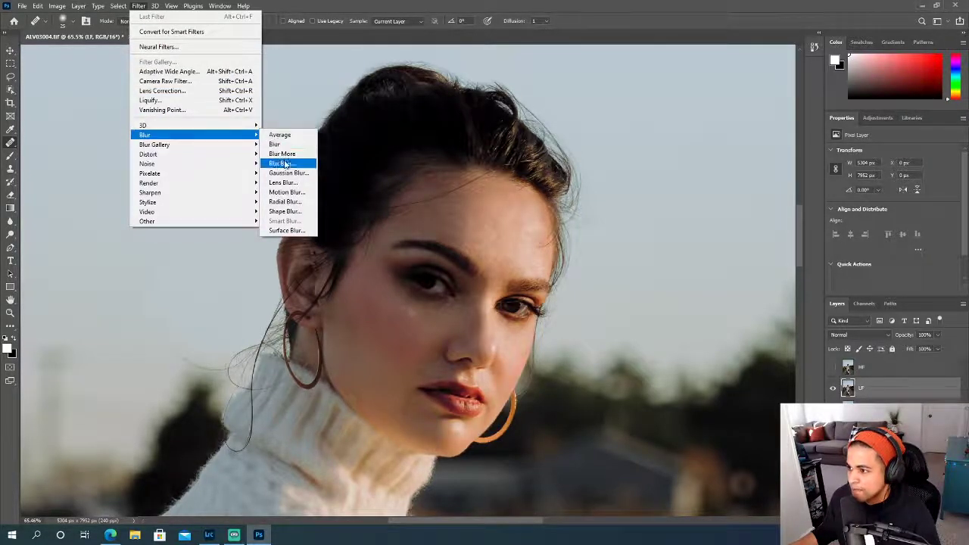
pyautogui.click(287, 174)
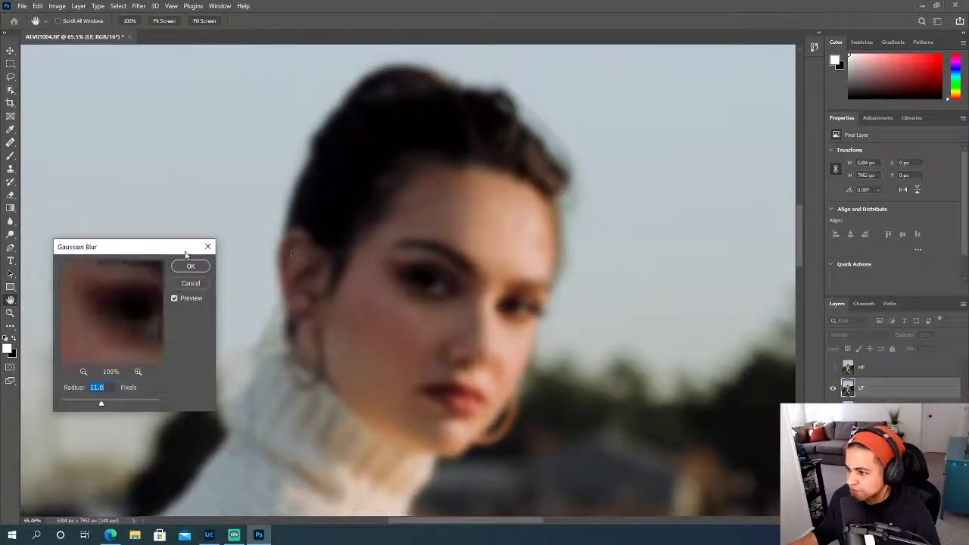
pyautogui.moveTo(174, 247); pyautogui.dragTo(204, 198)
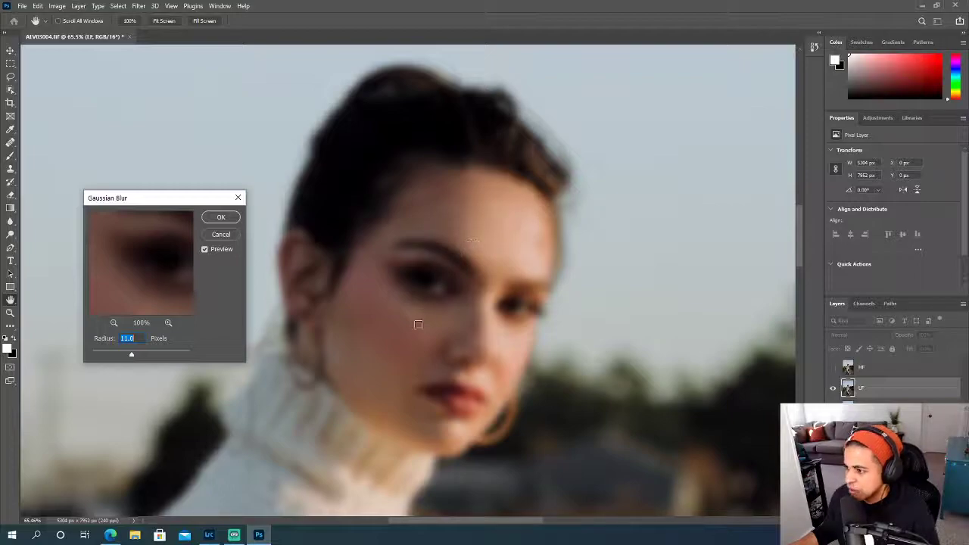
pyautogui.click(131, 355)
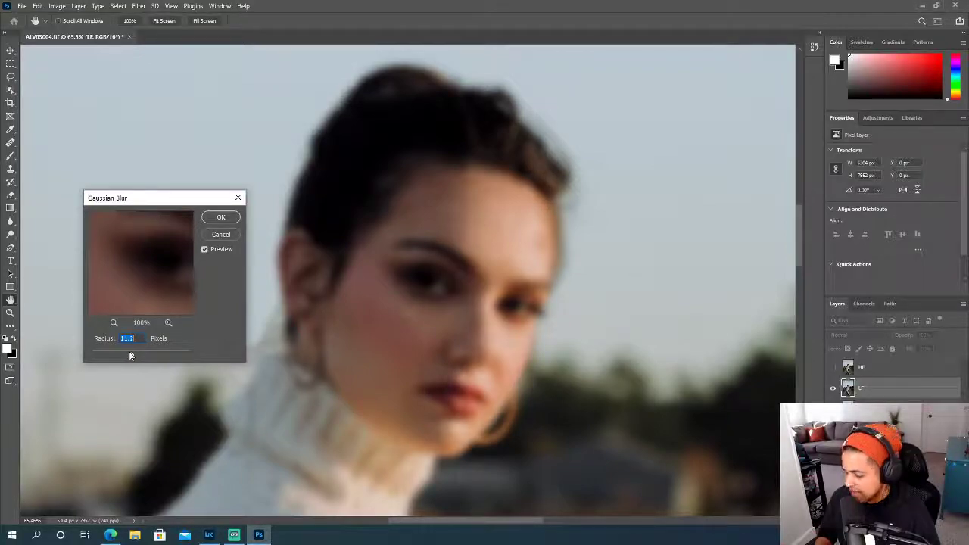
pyautogui.write('12')
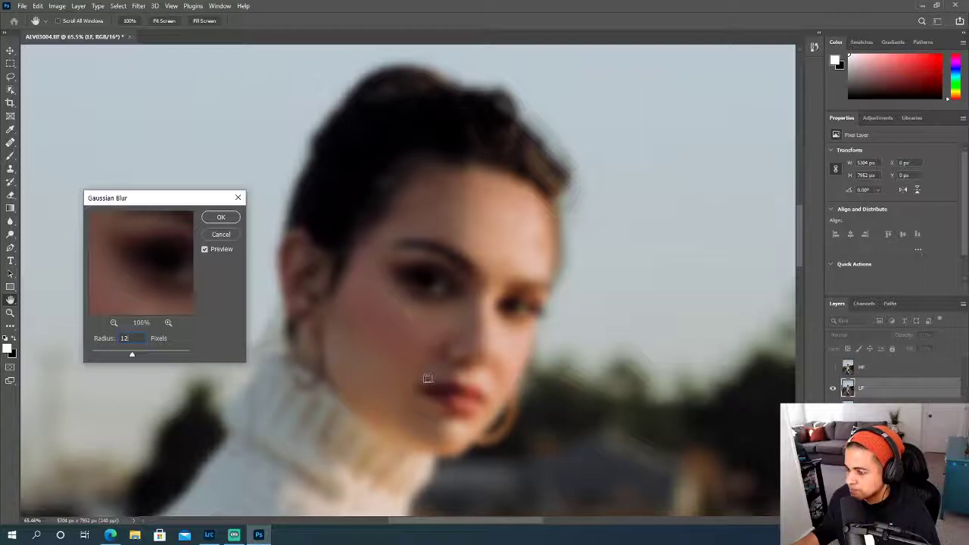
pyautogui.press('BackSpace')
pyautogui.press('BackSpace')
pyautogui.write('10')
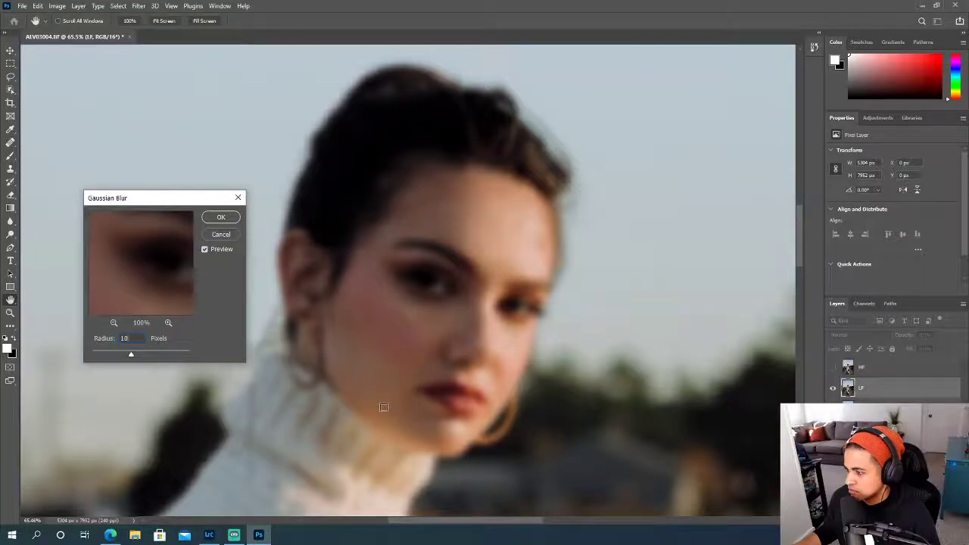
pyautogui.click(221, 218)
pyautogui.press('j')
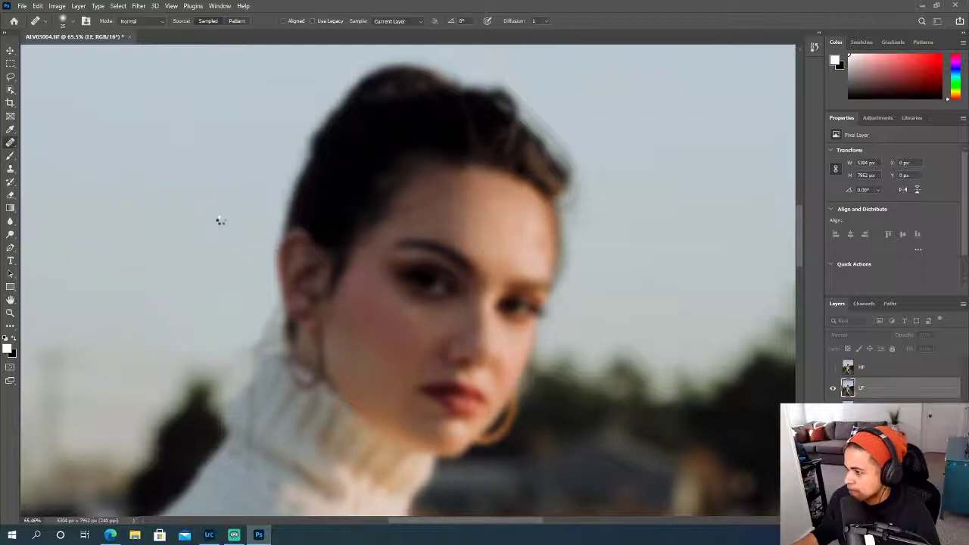
# - Toggle the HF layer to compare it with the blurred LF layer, and leave HF shown
pyautogui.click(834, 367)
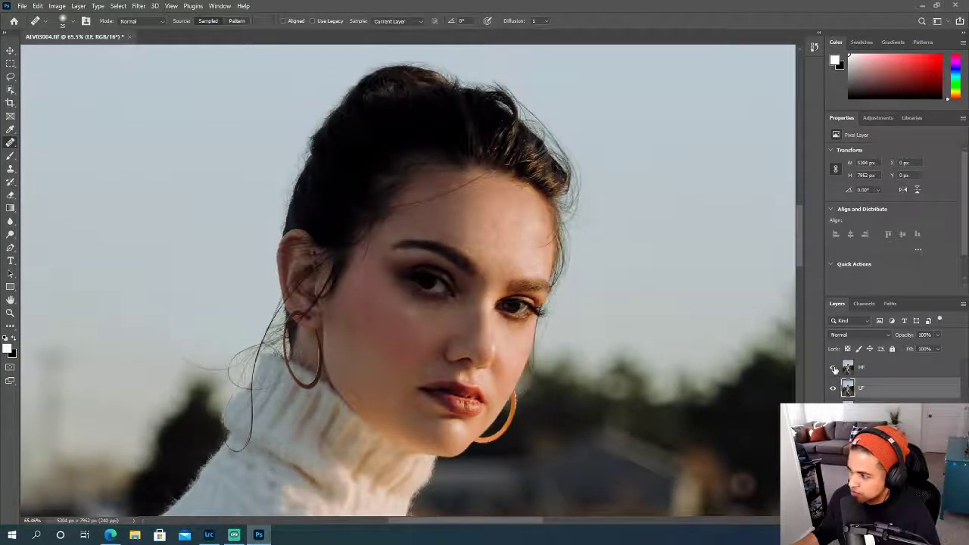
pyautogui.click(834, 368)
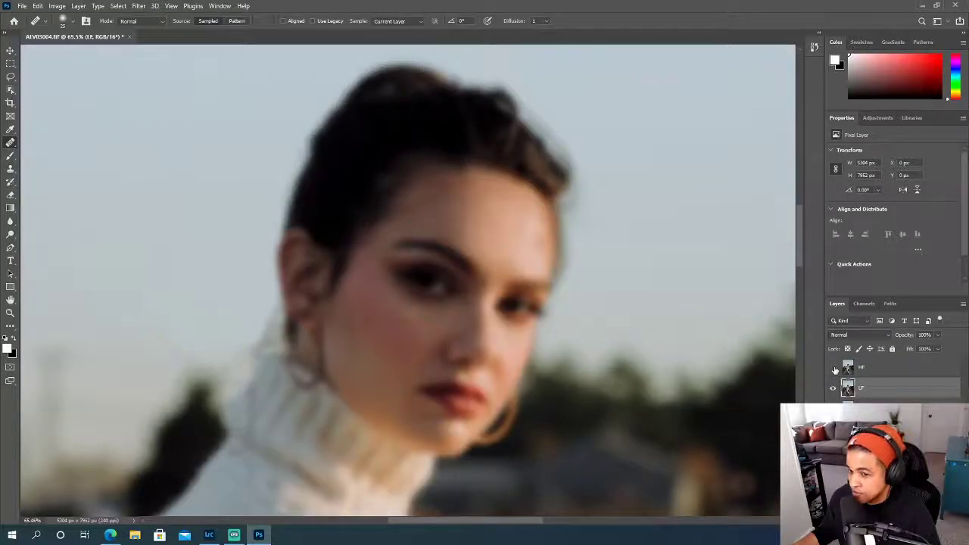
pyautogui.click(834, 367)
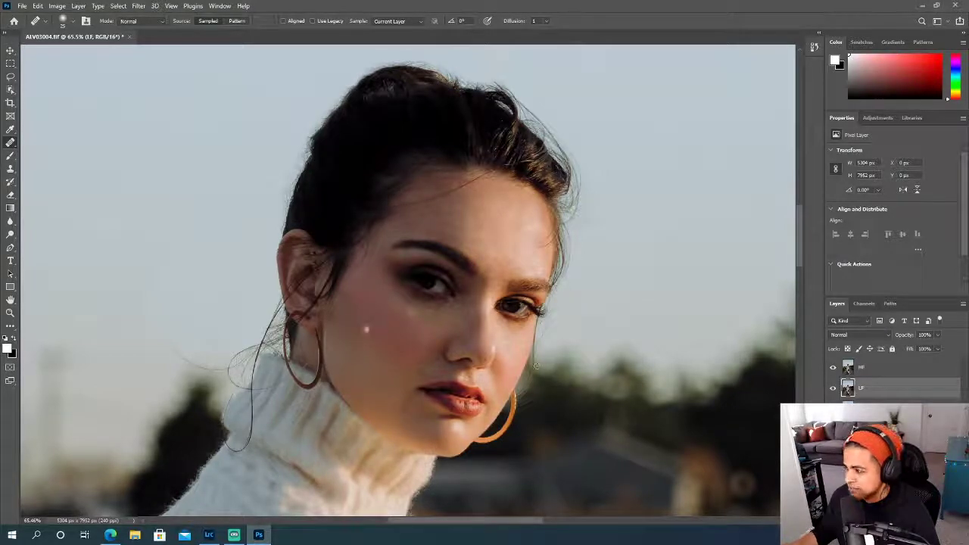
pyautogui.click(834, 367)
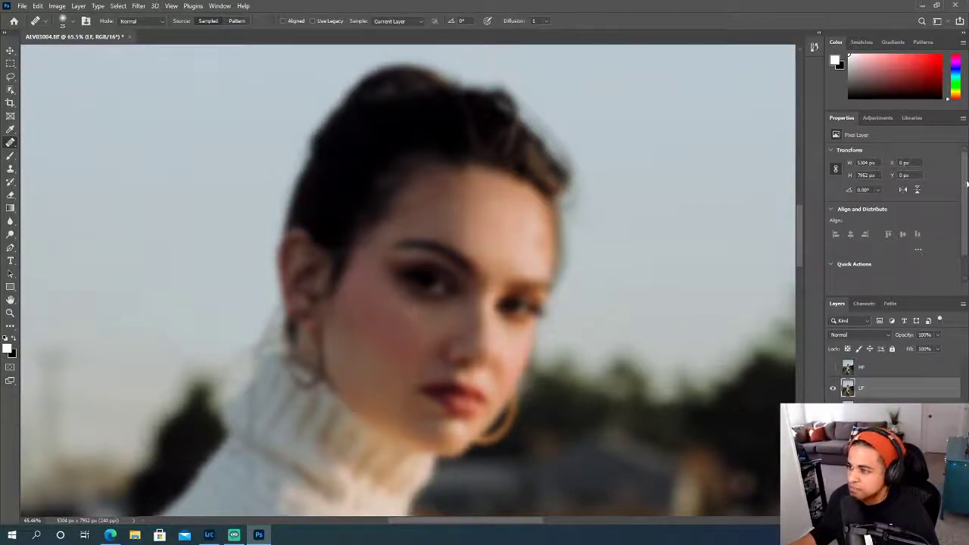
pyautogui.click(833, 367)
# - Use Apply Image on the HF layer with LF as the source layer, Subtract blending, scale 2 and offset 128
pyautogui.click(872, 370)
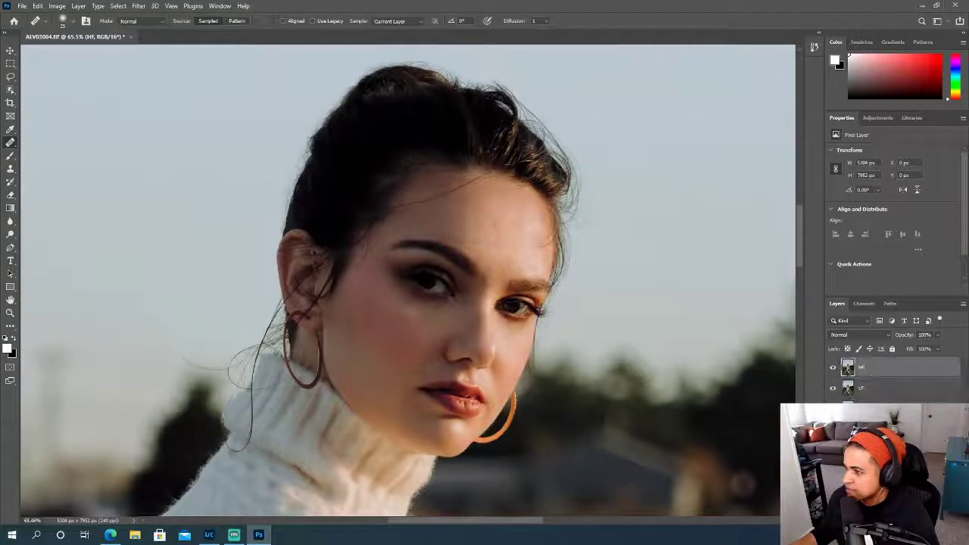
pyautogui.click(59, 6)
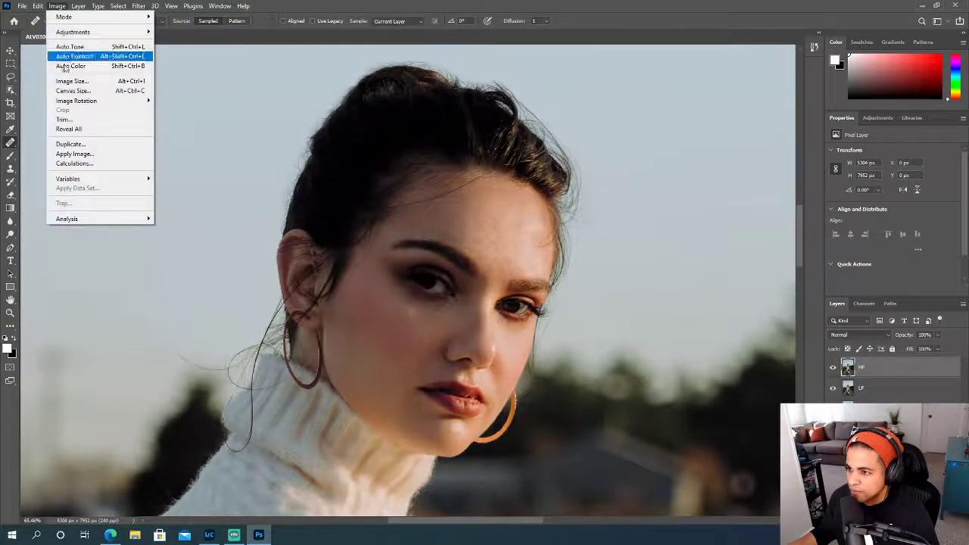
pyautogui.click(64, 155)
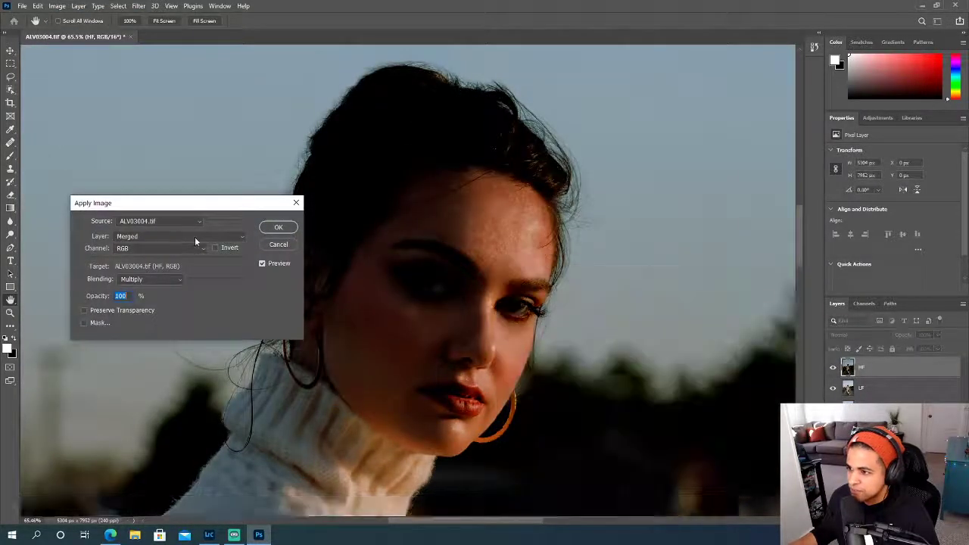
pyautogui.click(167, 236)
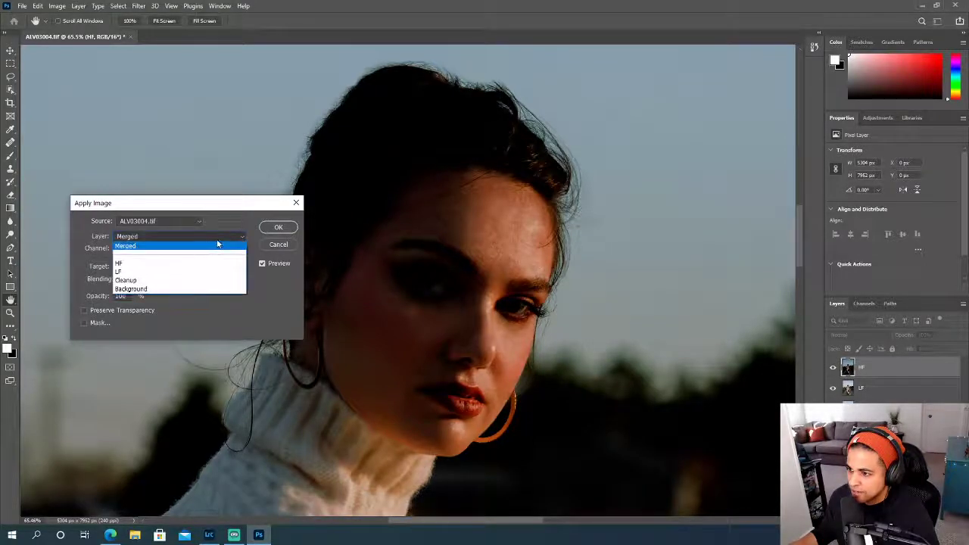
pyautogui.click(128, 271)
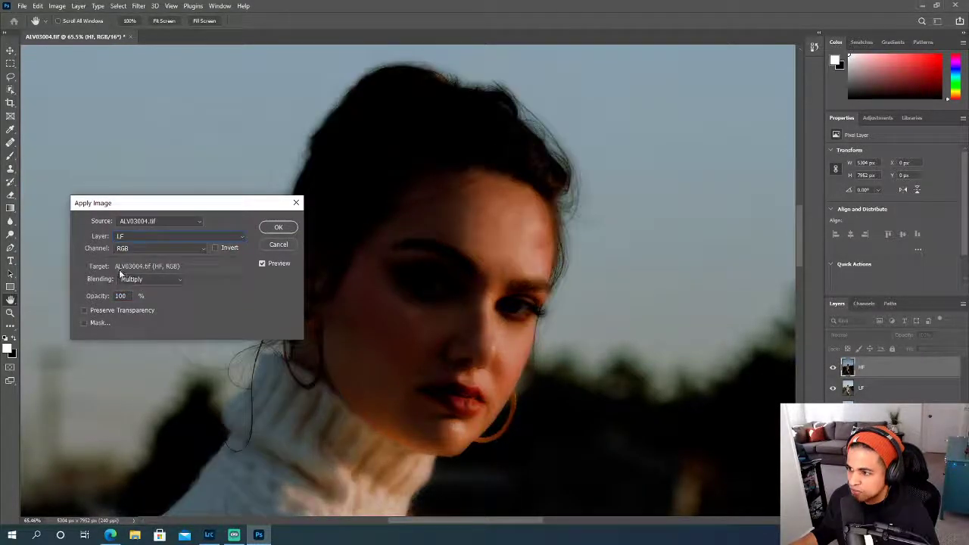
pyautogui.click(167, 280)
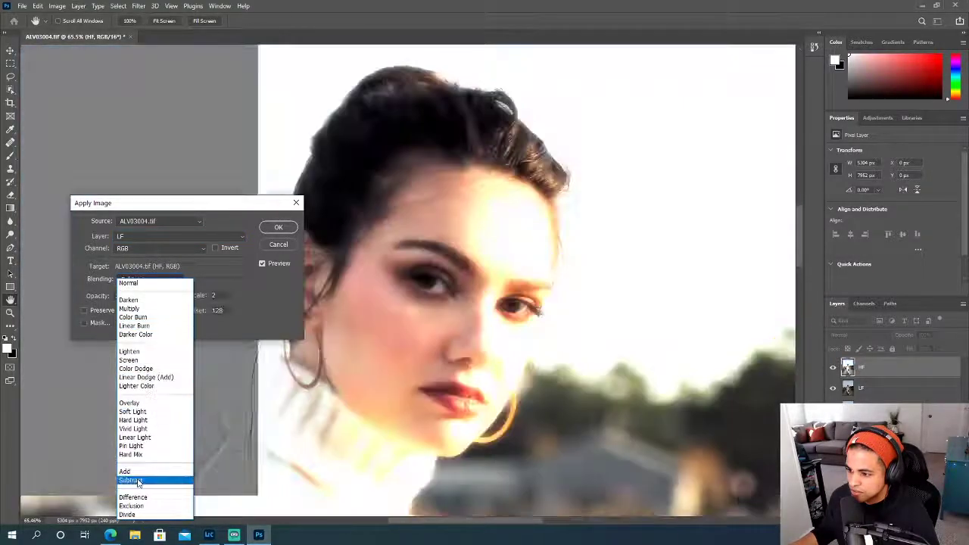
pyautogui.click(139, 481)
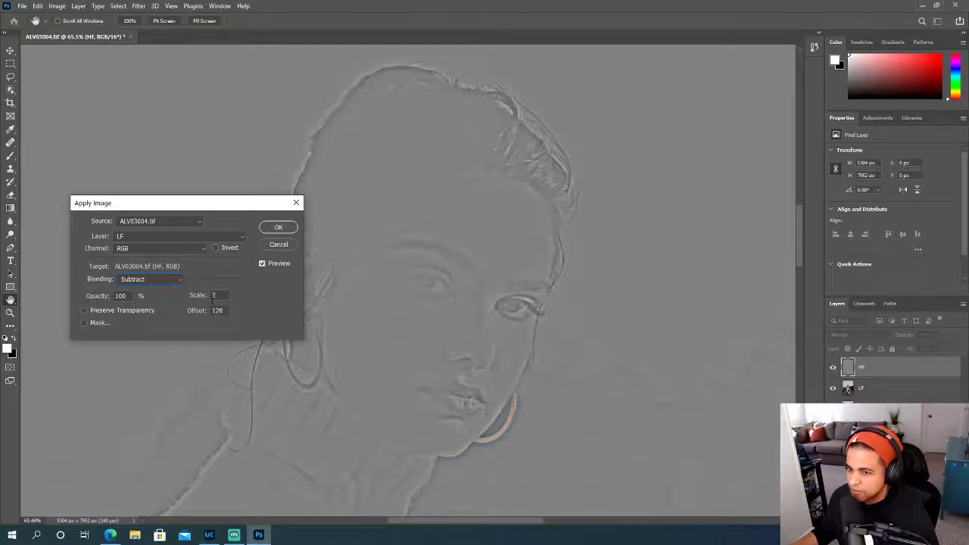
pyautogui.click(278, 229)
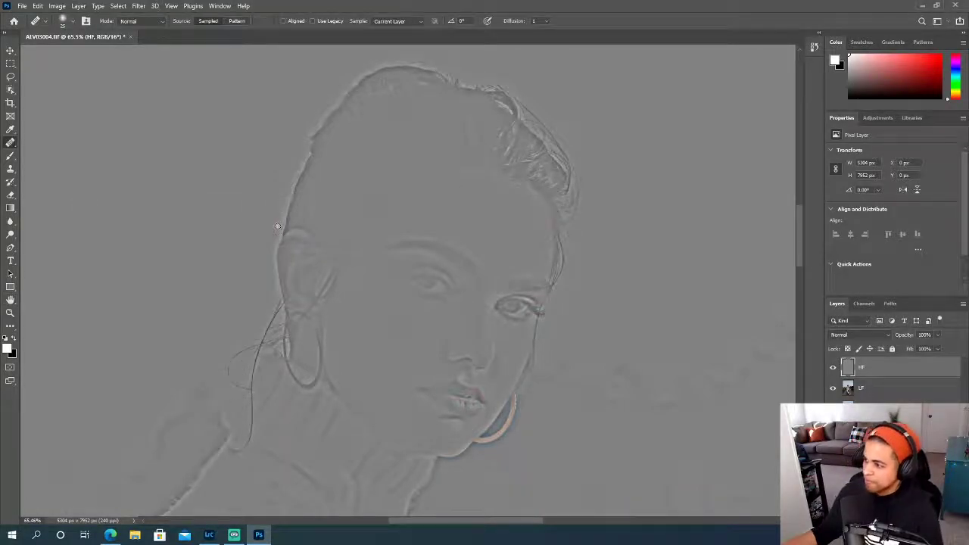
# - Compare the HF layer with the blurred layer beneath, and set the HF layer's blend mode to Linear Light
pyautogui.click(833, 369)
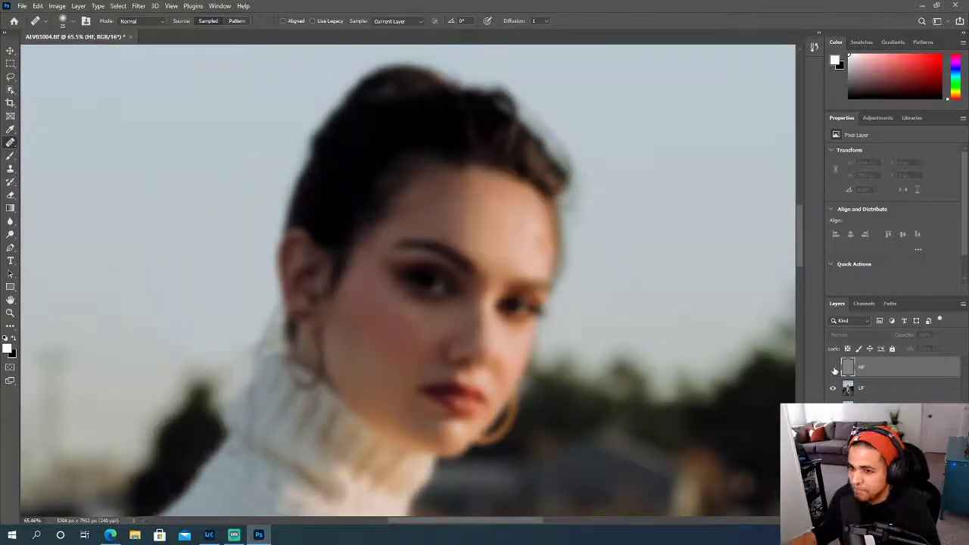
pyautogui.click(833, 368)
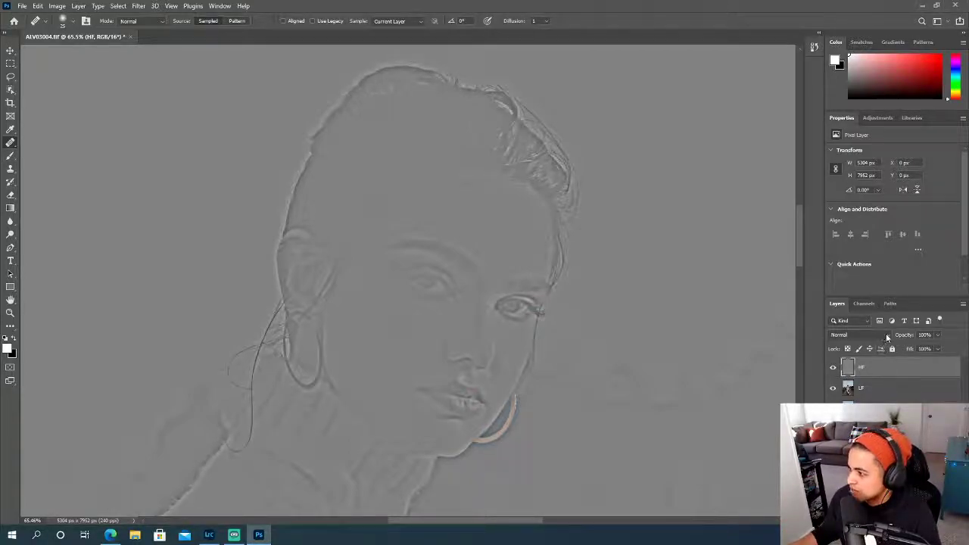
pyautogui.click(887, 336)
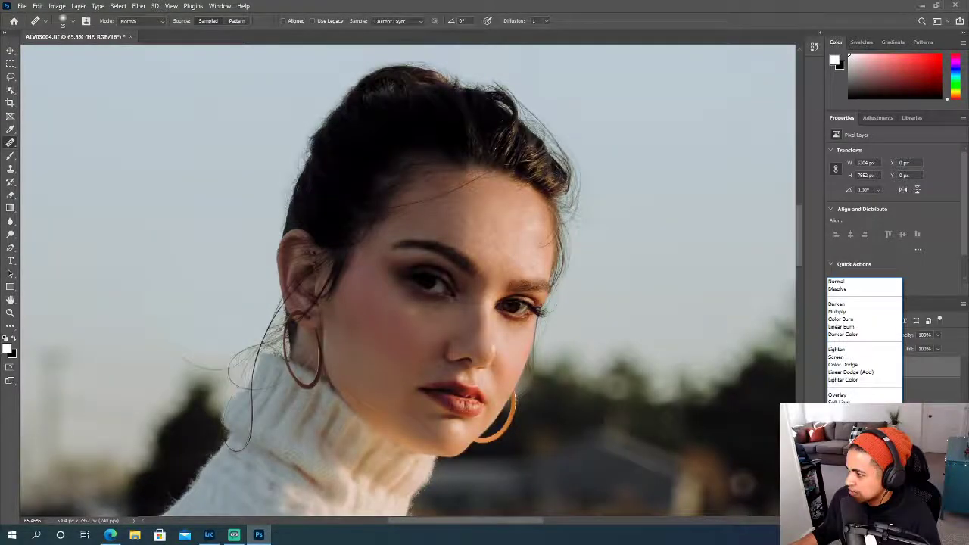
pyautogui.click(845, 424)
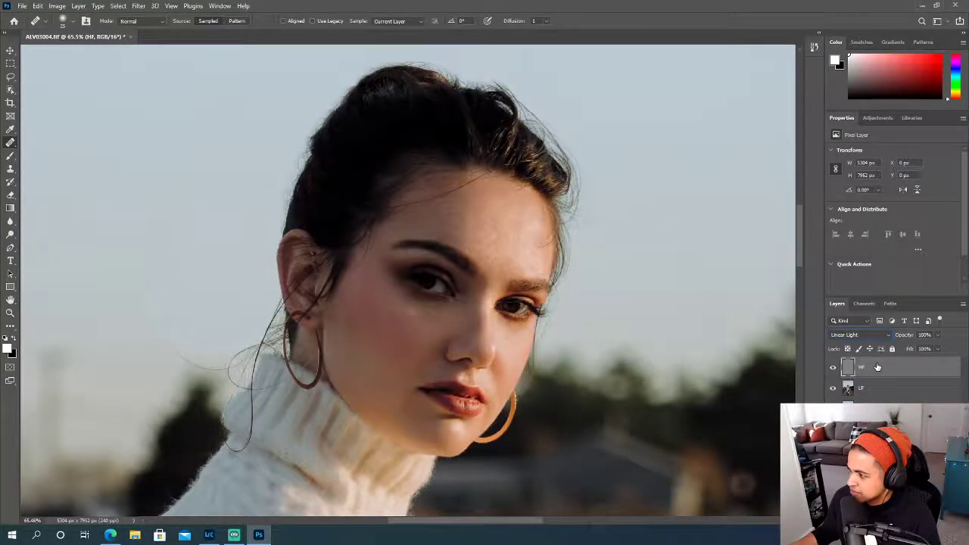
pyautogui.click(875, 389)
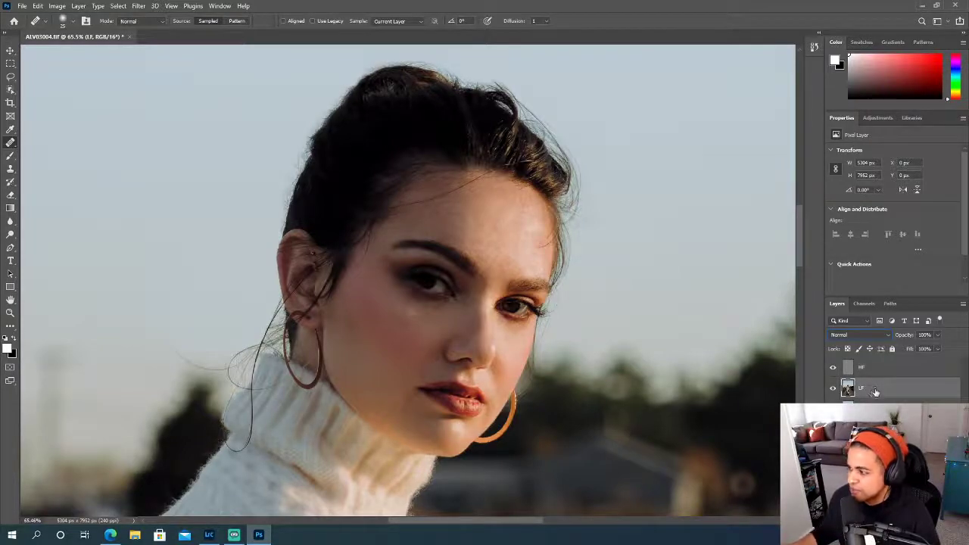
pyautogui.click(876, 368)
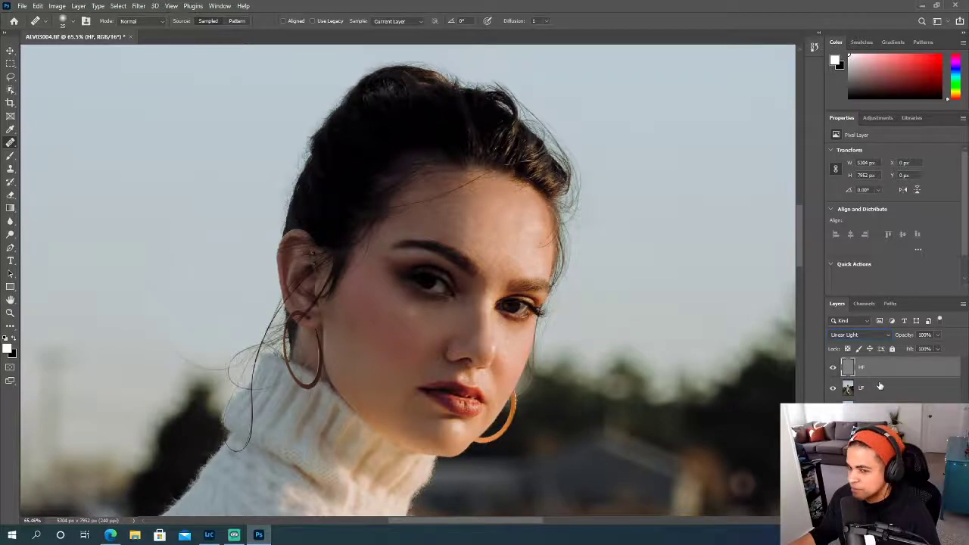
# - Duplicate the LF layer, clip the copy to the original LF layer, and toggle the original's visibility to check the clipping
pyautogui.click(879, 389)
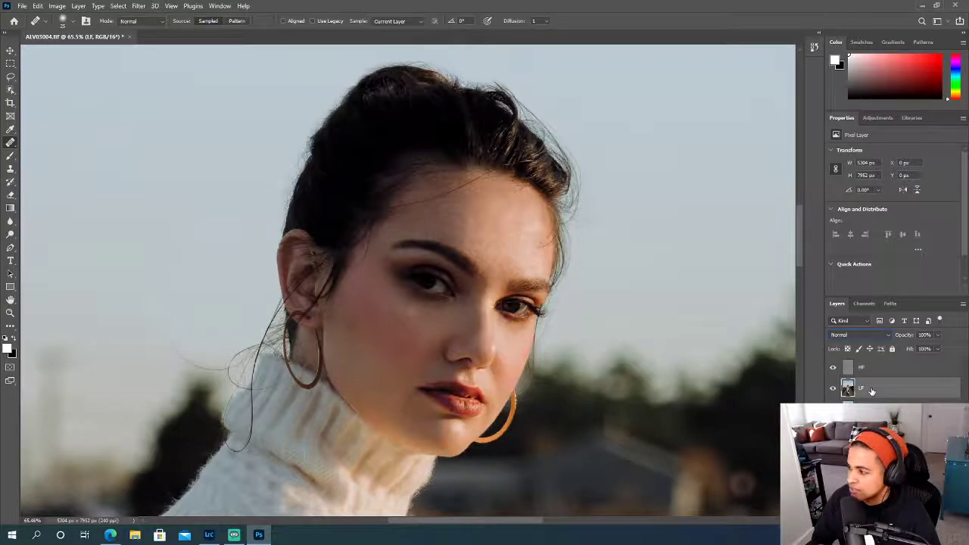
pyautogui.hotkey('ctrl', 'j')
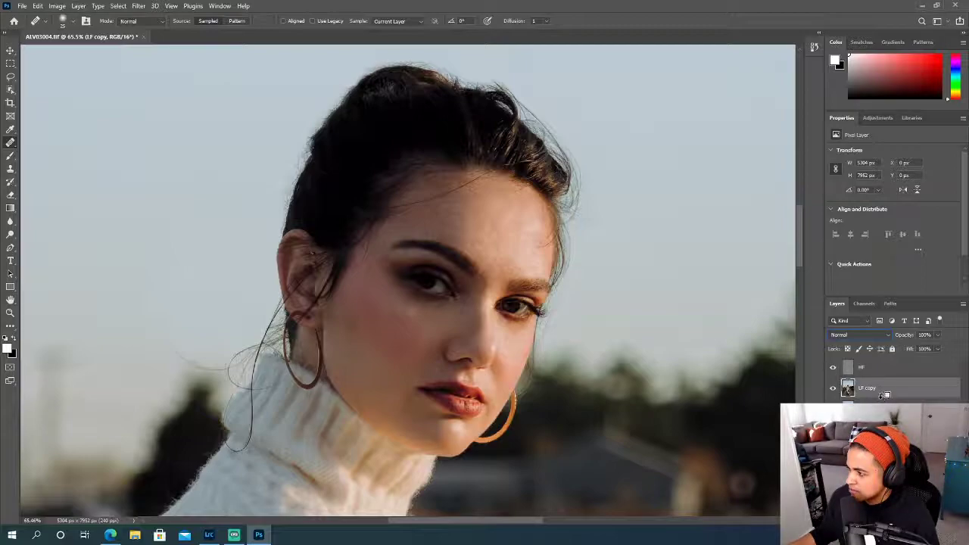
pyautogui.keyDown('alt'); pyautogui.click(884, 395); pyautogui.keyUp('alt')
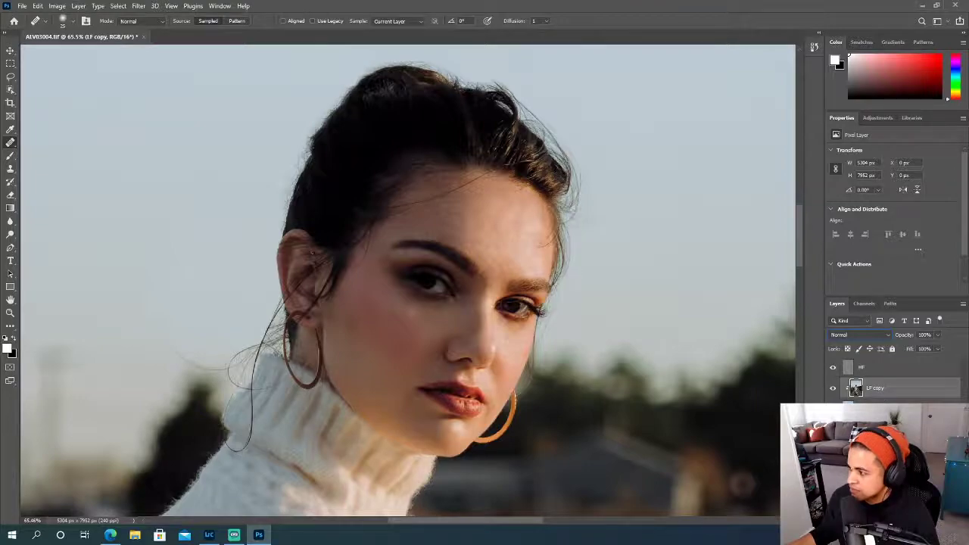
pyautogui.click(833, 409)
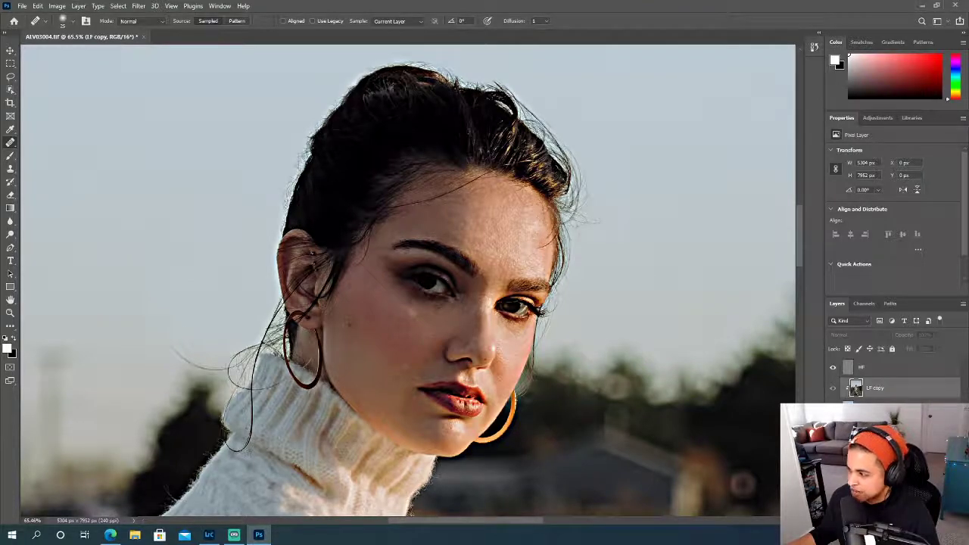
pyautogui.click(832, 409)
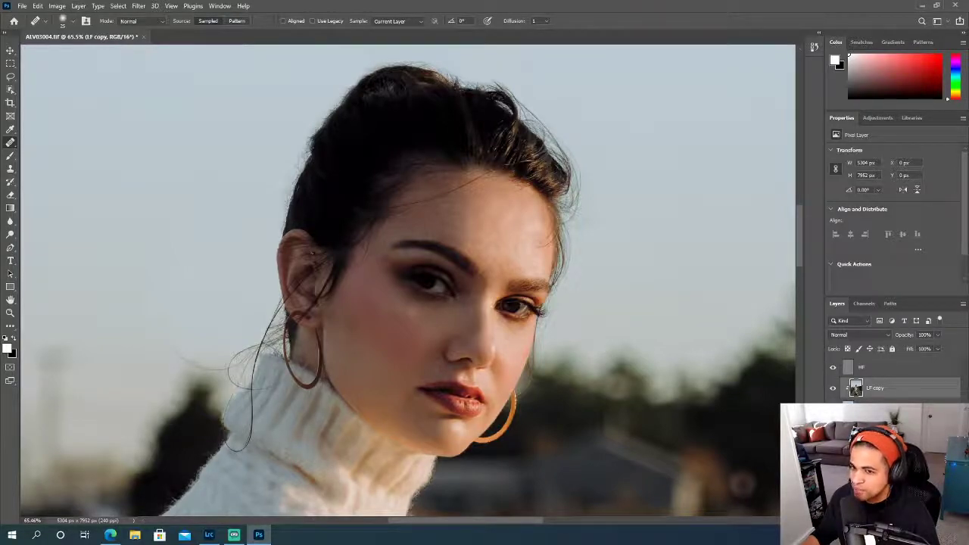
# - Hide the HF layer to expose the blurred tones on the face, and choose the Healing Brush tool
pyautogui.scroll(2, 411, 342)
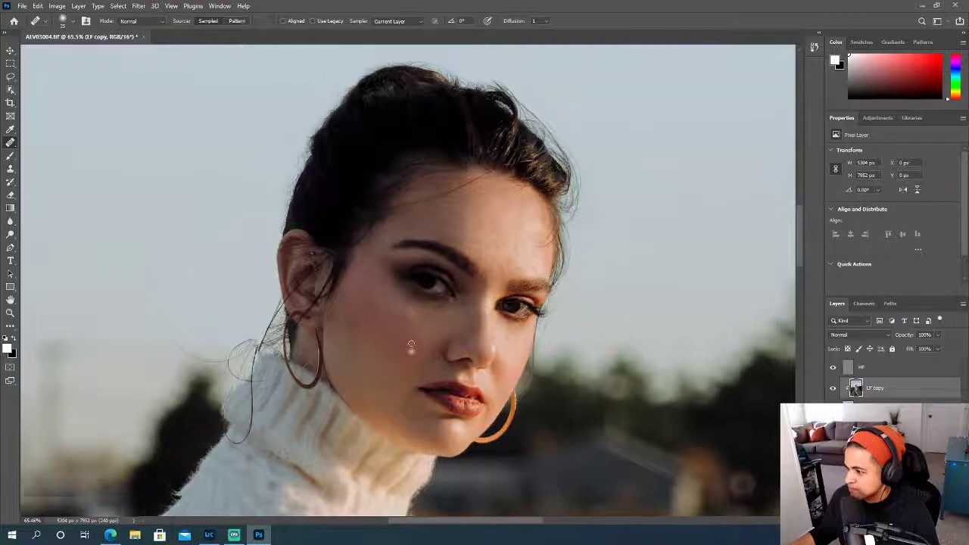
pyautogui.scroll(1, 411, 343)
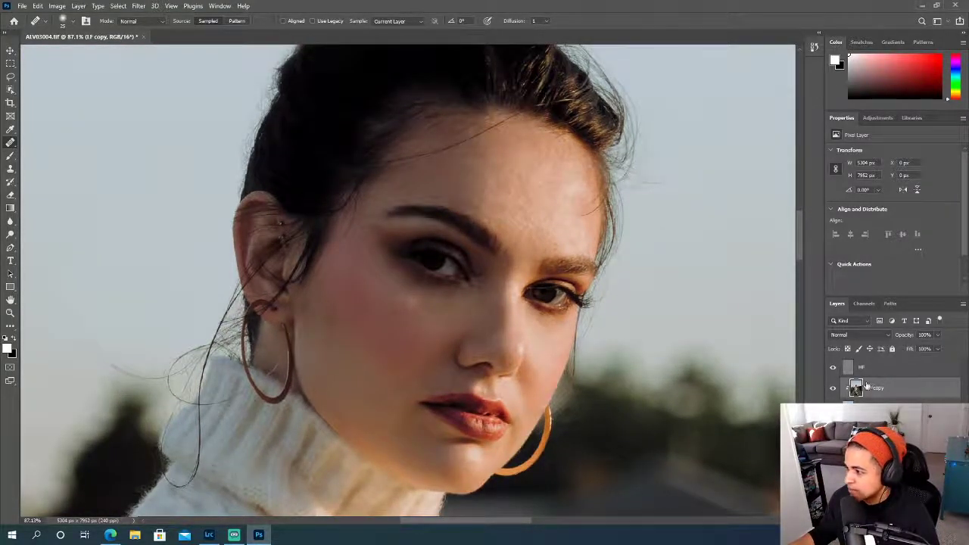
pyautogui.click(834, 368)
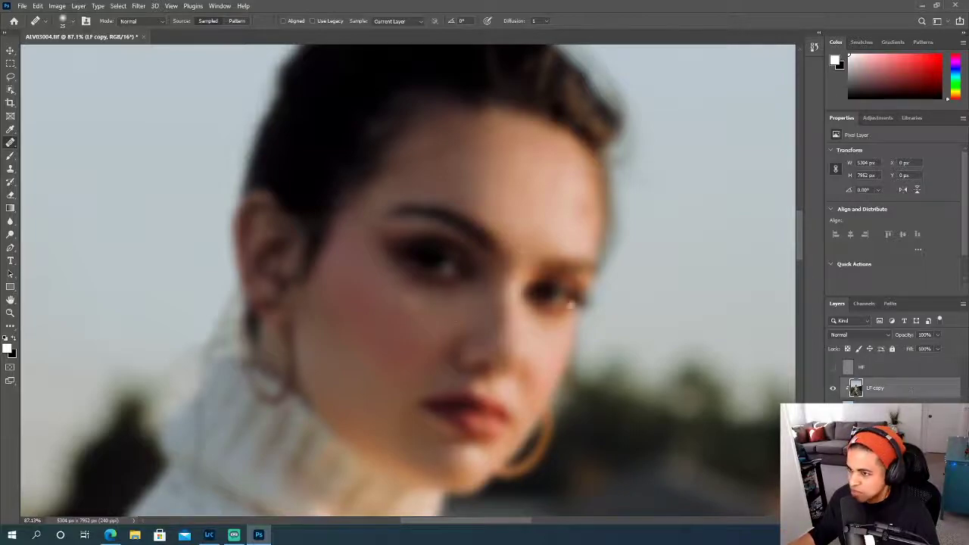
pyautogui.rightClick(10, 143)
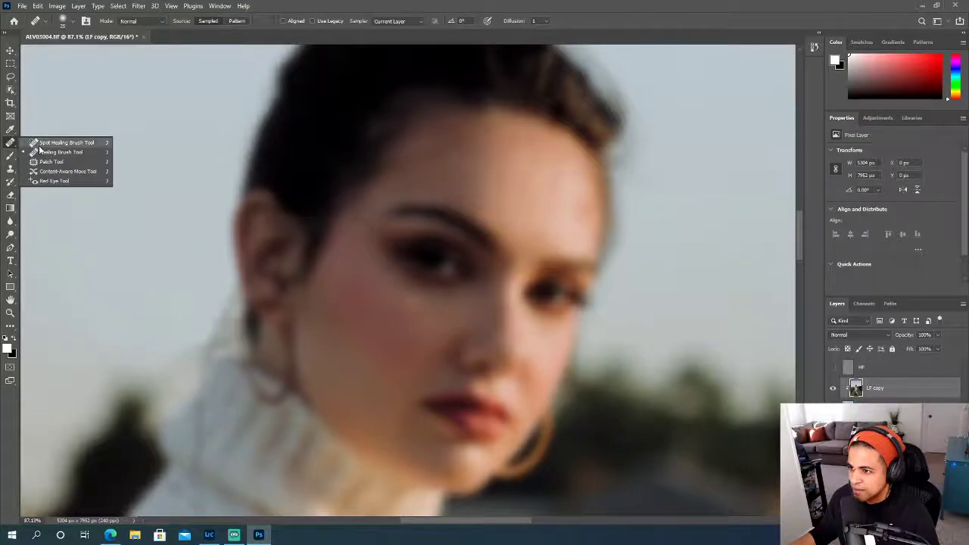
pyautogui.click(45, 152)
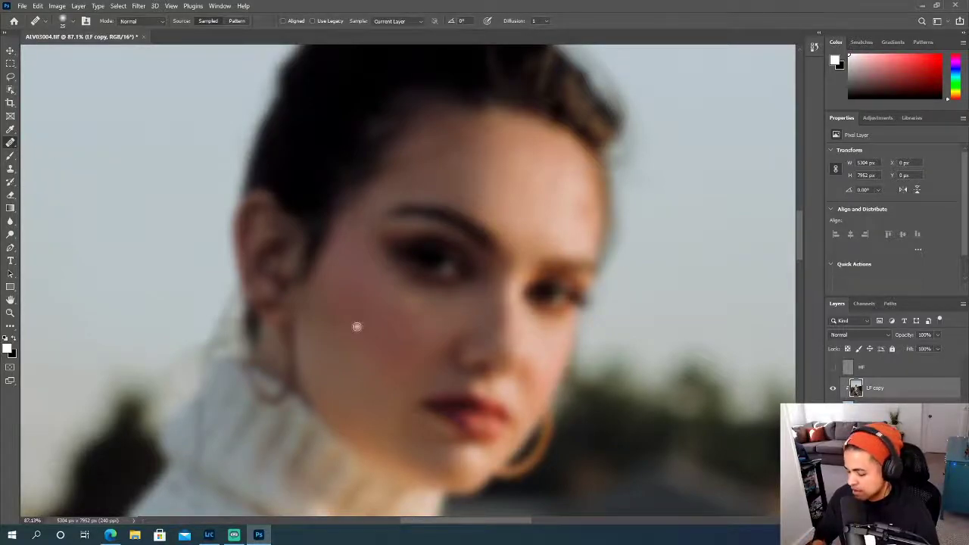
# - Enlarge the Healing Brush to 175 px and check its tip settings, keeping the size control on Pen Pressure
pyautogui.press(']')
pyautogui.press(']')
pyautogui.press(']')
pyautogui.press(']')
pyautogui.press(']')
pyautogui.press(']')
pyautogui.press(']')
pyautogui.press(']')
pyautogui.press(']')
pyautogui.press(']')
pyautogui.press(']')
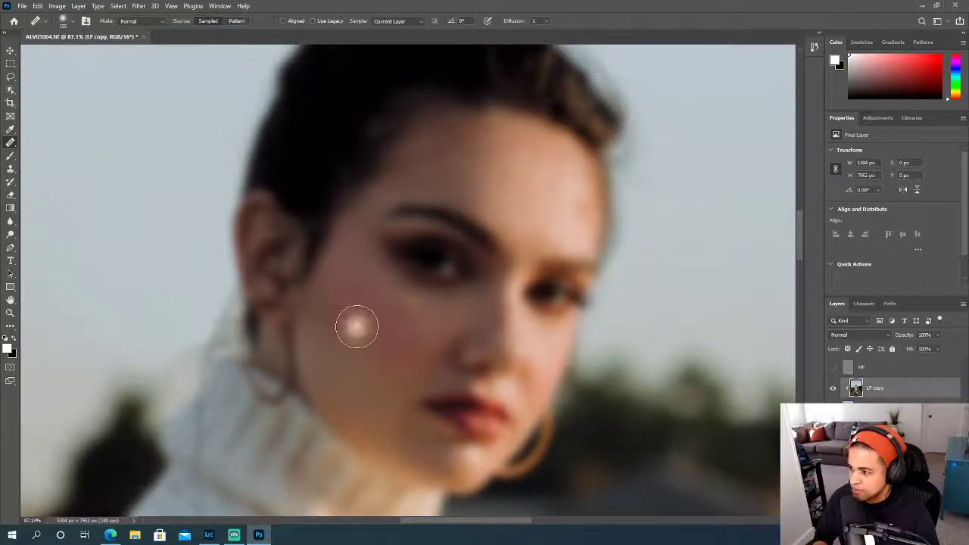
pyautogui.press(']')
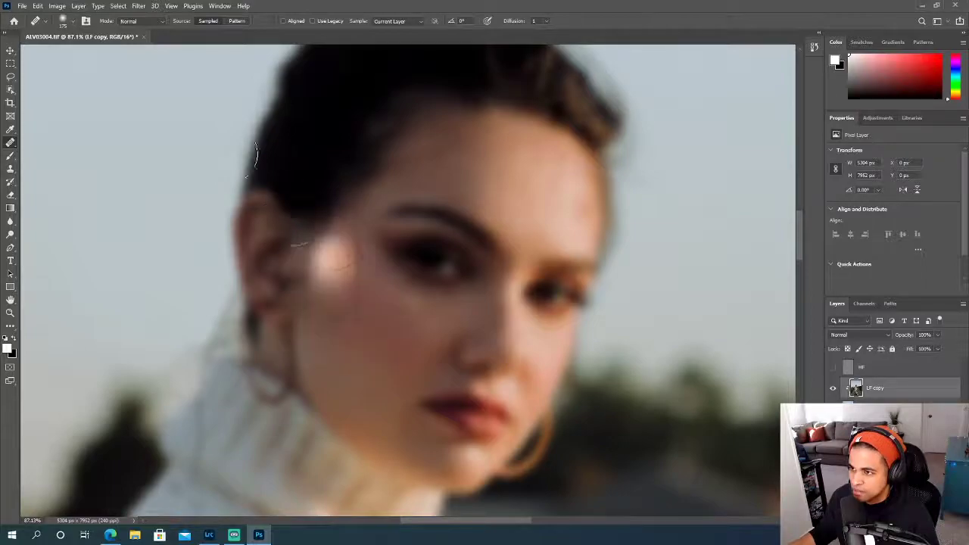
pyautogui.click(72, 25)
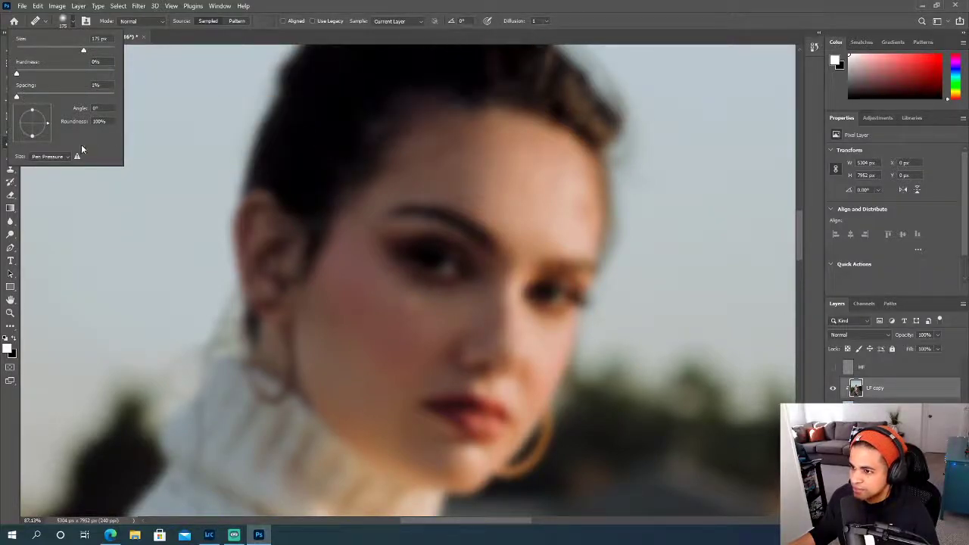
pyautogui.click(68, 158)
pyautogui.click(102, 156)
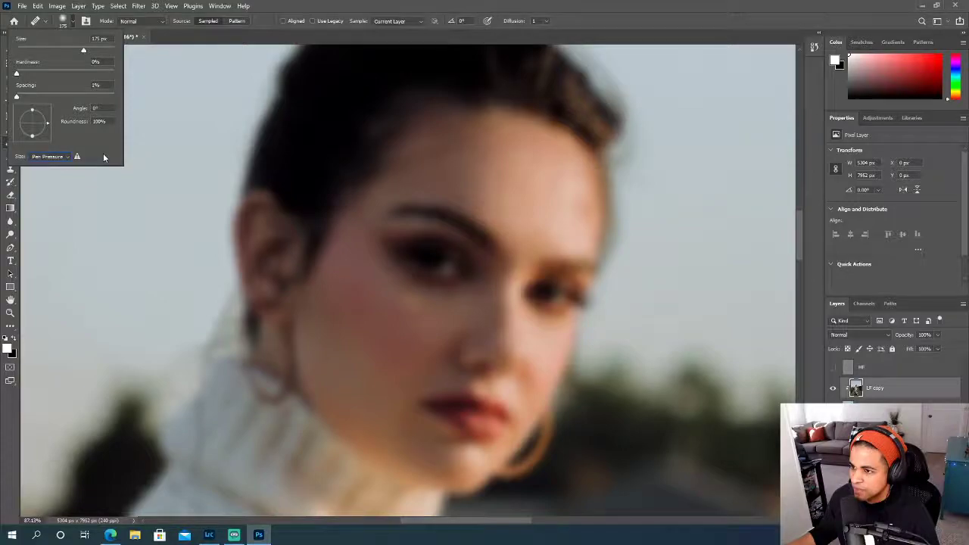
pyautogui.click(336, 10)
# - Heal the uneven tones on the cheek below the eye nearest the ear, working on the LF copy layer
pyautogui.scroll(-1, 350, 93)
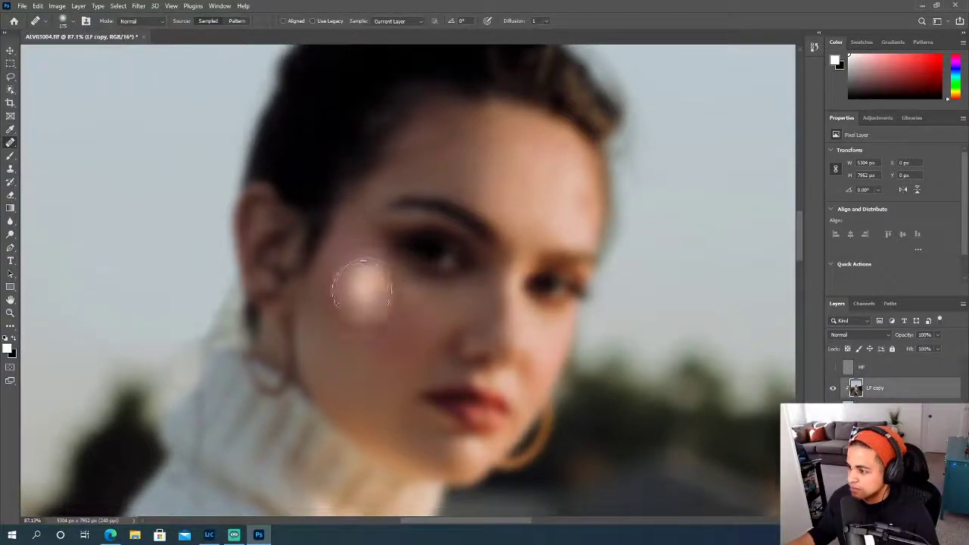
pyautogui.keyDown('alt'); pyautogui.click(356, 320); pyautogui.keyUp('alt')
pyautogui.moveTo(354, 327); pyautogui.dragTo(348, 314)
pyautogui.keyDown('alt'); pyautogui.click(347, 306); pyautogui.keyUp('alt')
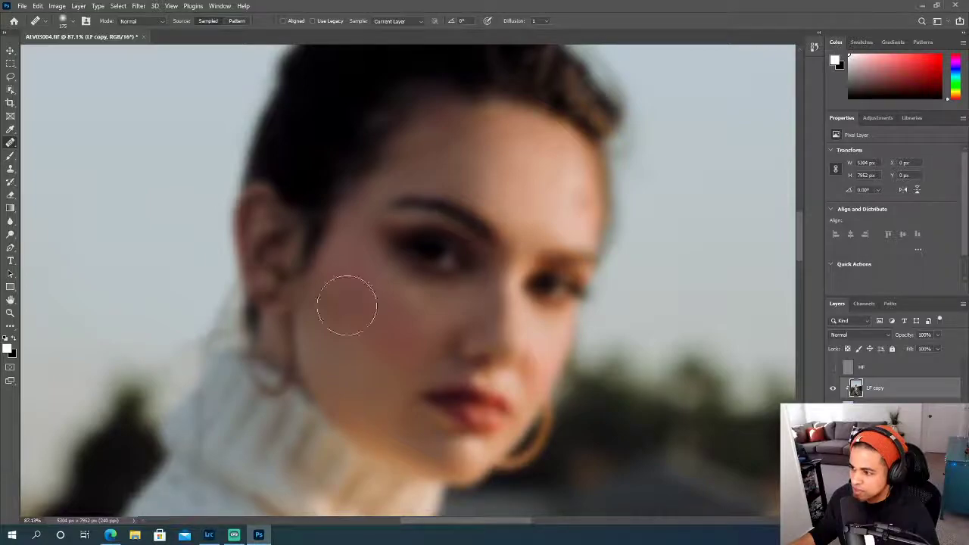
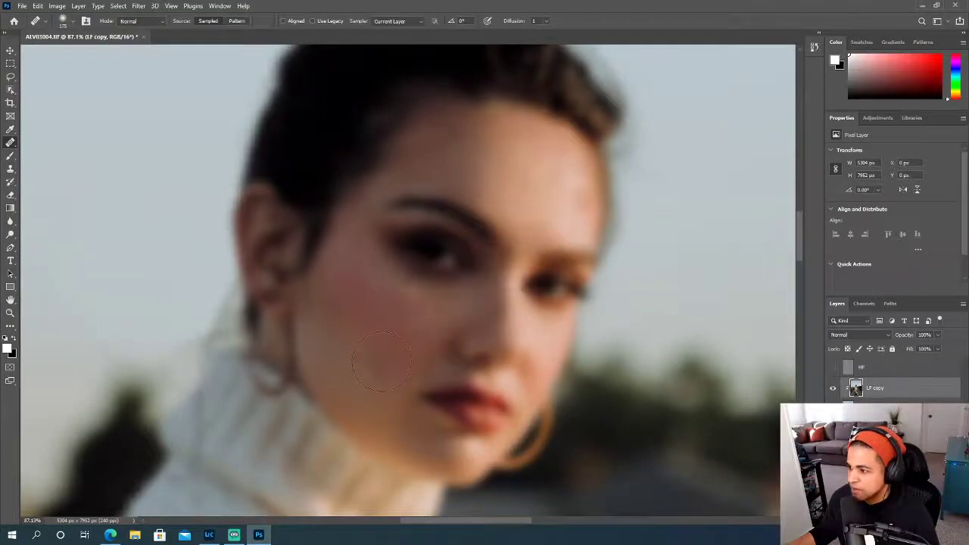
# - Heal the uneven tones on the lower cheek and jaw beside the mouth, reducing the Healing Brush to 90 px
pyautogui.press('[')
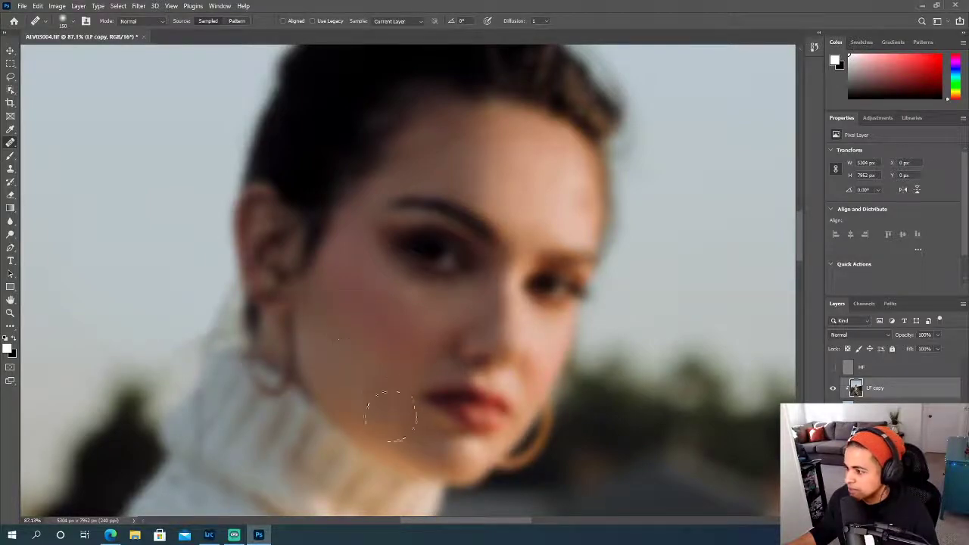
pyautogui.scroll(-1, 551, 459)
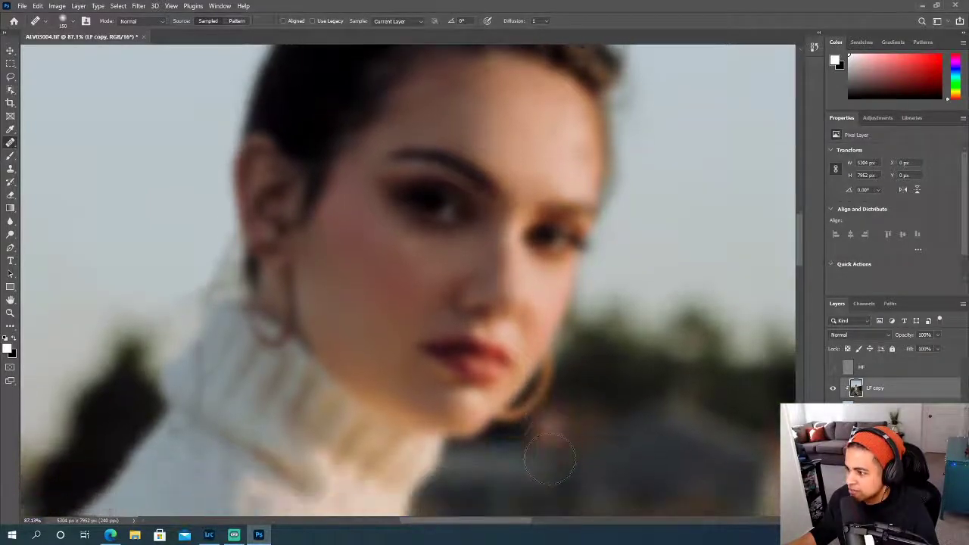
pyautogui.scroll(2, 457, 416)
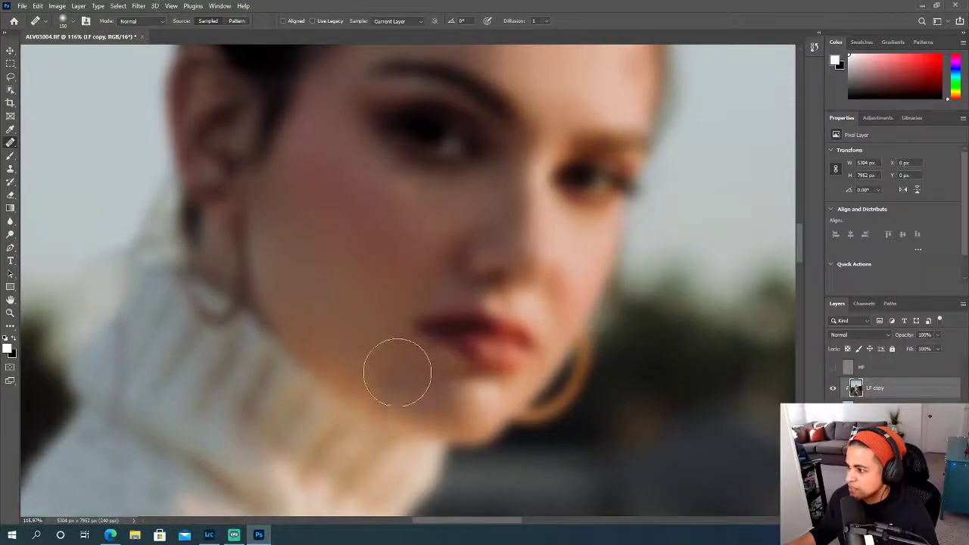
pyautogui.press('[')
pyautogui.press('[')
pyautogui.press('[')
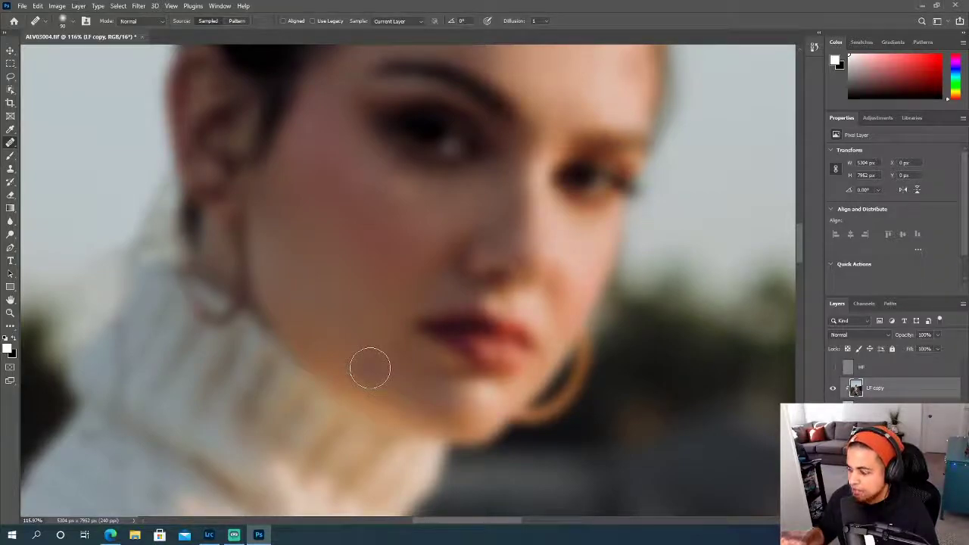
pyautogui.scroll(1, 360, 333)
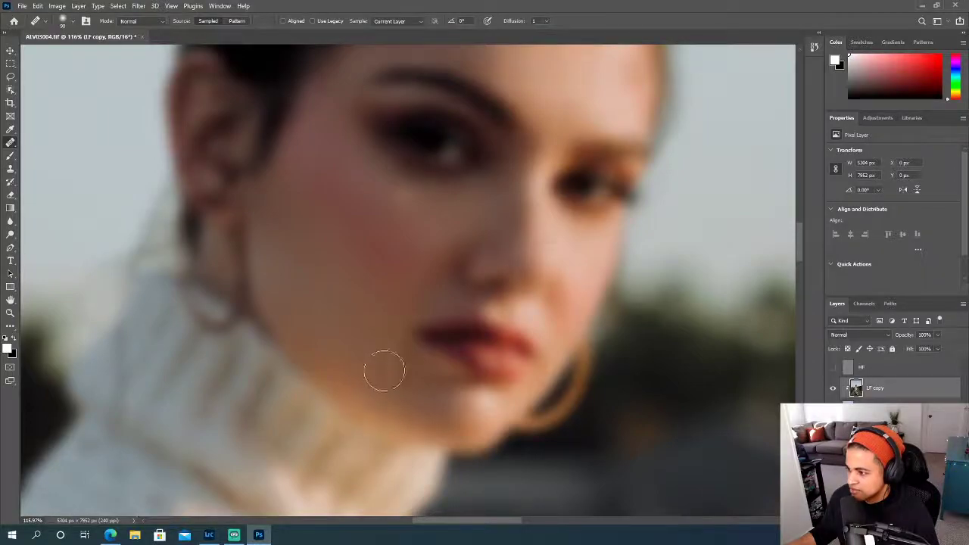
pyautogui.keyDown('alt'); pyautogui.click(411, 387); pyautogui.keyUp('alt')
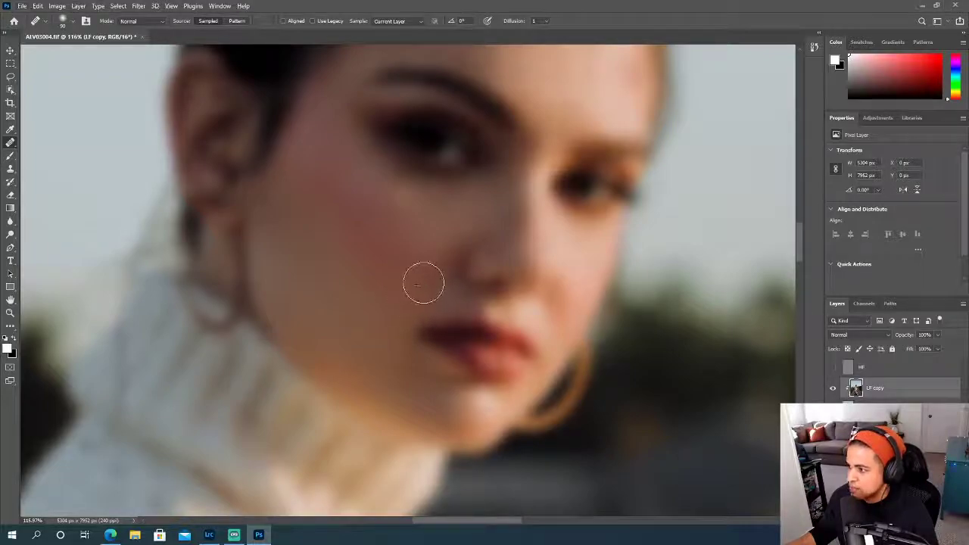
# - Toggle the LF copy layer's visibility to compare the cheek and jaw before and after healing
pyautogui.scroll(1, 472, 375)
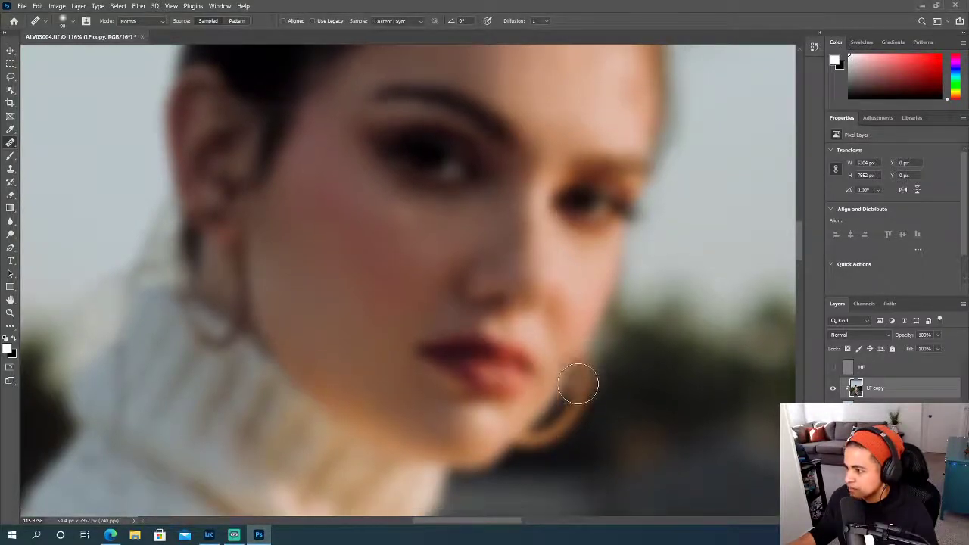
pyautogui.click(834, 390)
pyautogui.click(833, 391)
pyautogui.click(834, 392)
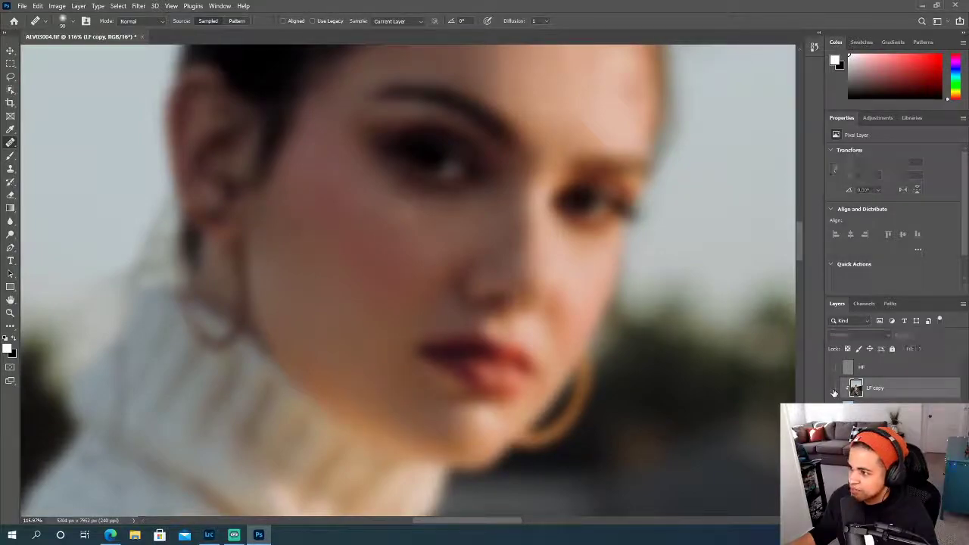
pyautogui.click(833, 391)
pyautogui.click(833, 391)
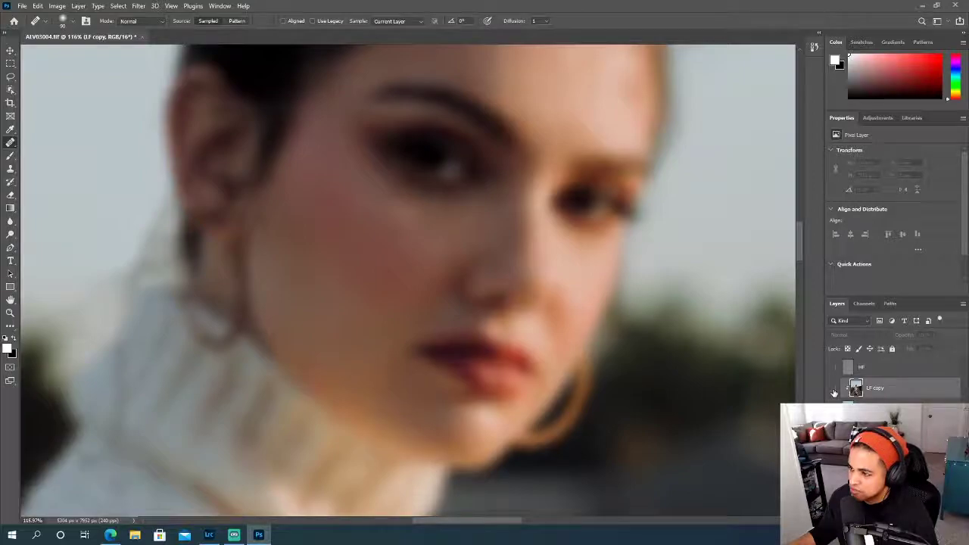
pyautogui.click(833, 391)
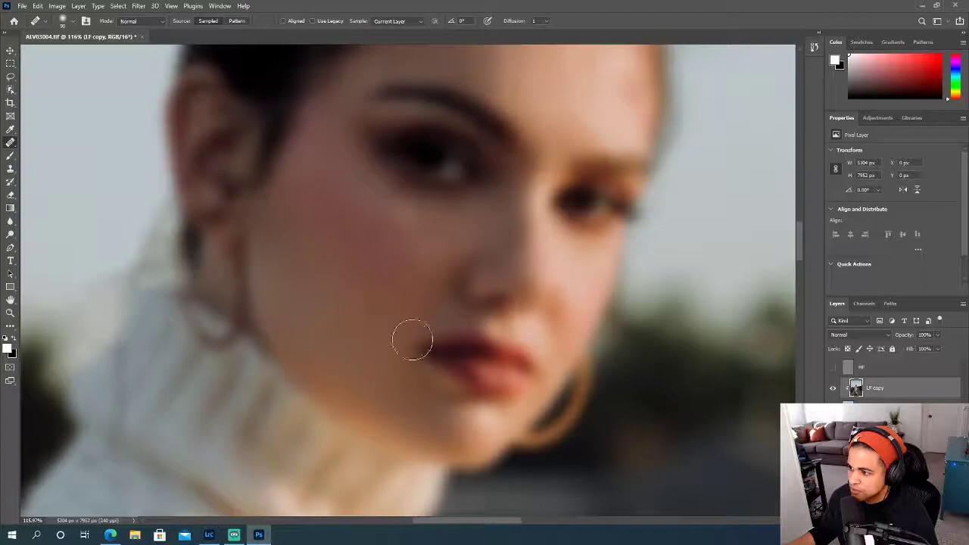
# - Heal the uneven tones across the middle of the forehead above the brows, using a 125 px Healing Brush
pyautogui.scroll(1, 437, 348)
pyautogui.hscroll(4, 438, 348)
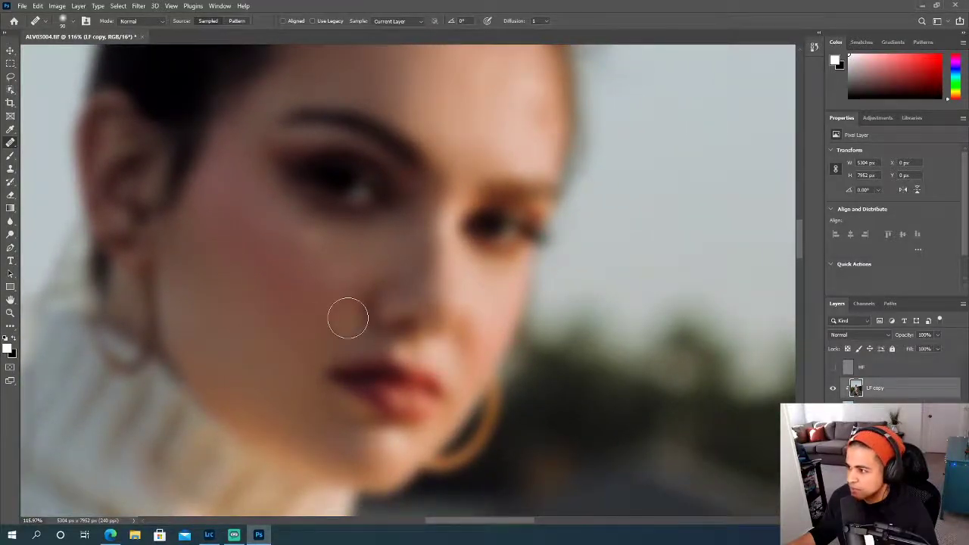
pyautogui.scroll(3, 346, 320)
pyautogui.press(']')
pyautogui.press(']')
pyautogui.click(496, 191)
pyautogui.click(492, 192)
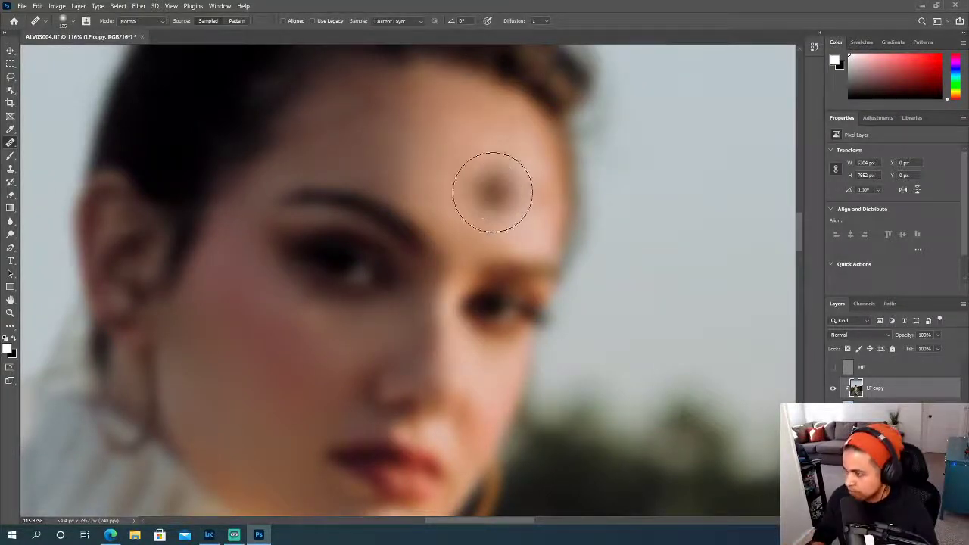
pyautogui.click(483, 189)
pyautogui.moveTo(482, 188); pyautogui.dragTo(476, 198)
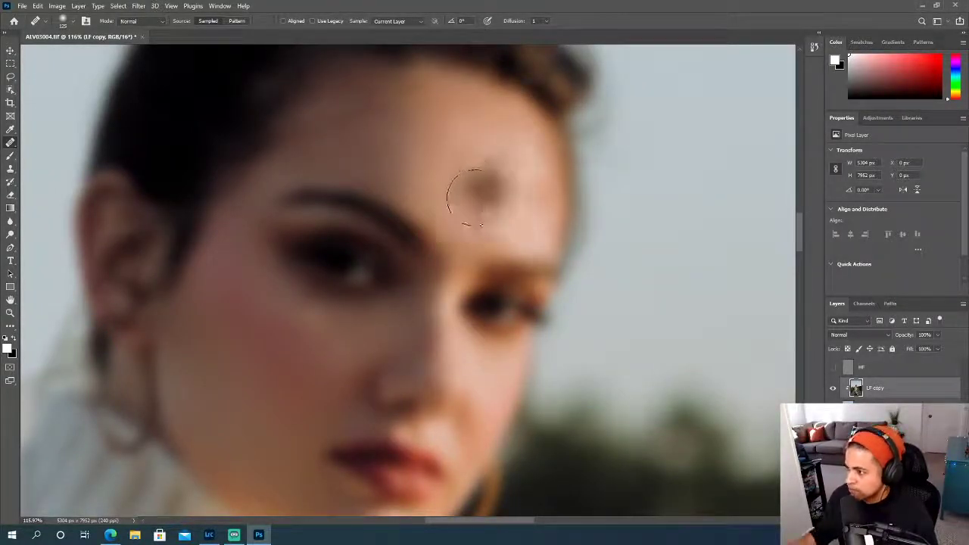
pyautogui.keyDown('alt'); pyautogui.click(465, 193); pyautogui.keyUp('alt')
pyautogui.click(466, 183)
pyautogui.keyDown('alt'); pyautogui.click(463, 172); pyautogui.keyUp('alt')
pyautogui.click(460, 164)
pyautogui.keyDown('alt'); pyautogui.click(460, 168); pyautogui.keyUp('alt')
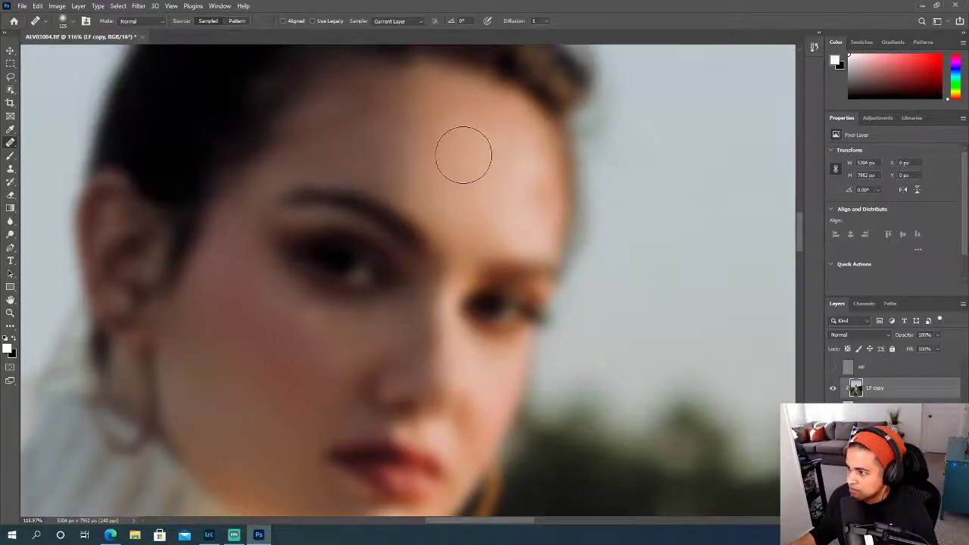
pyautogui.click(462, 146)
pyautogui.moveTo(468, 154); pyautogui.dragTo(473, 149)
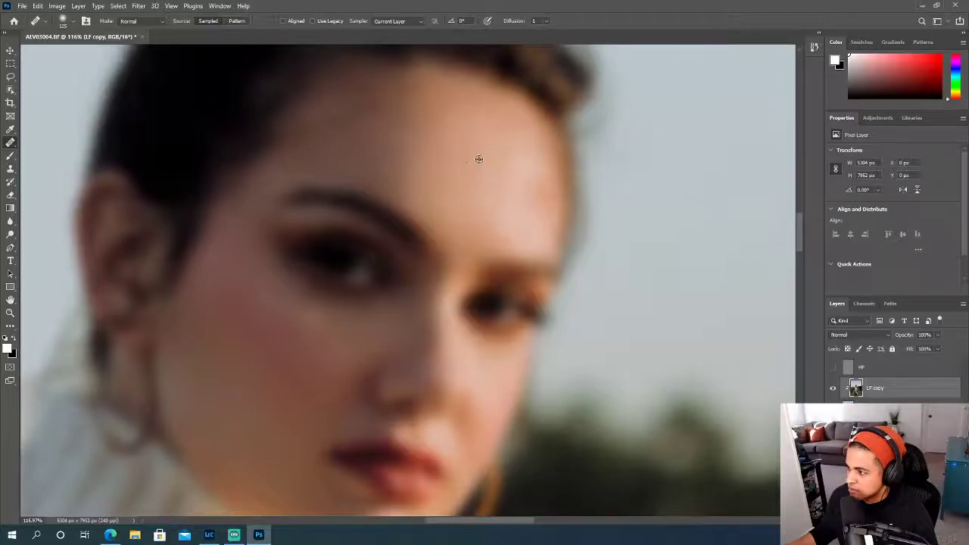
# - Heal the reddish patch on the far side of the forehead with the Healing Brush at 150 px
pyautogui.keyDown('alt'); pyautogui.click(525, 185); pyautogui.keyUp('alt')
pyautogui.press(']')
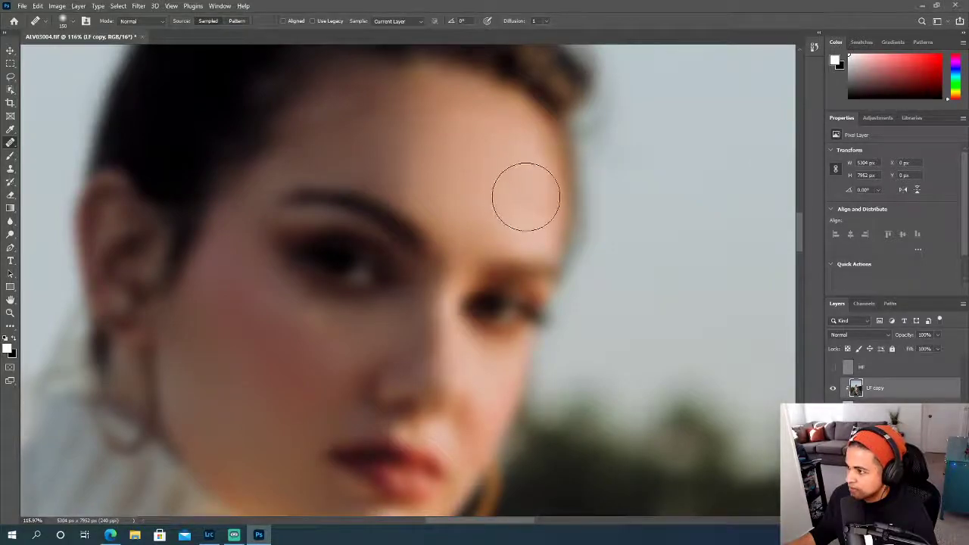
pyautogui.keyDown('alt'); pyautogui.click(525, 198); pyautogui.keyUp('alt')
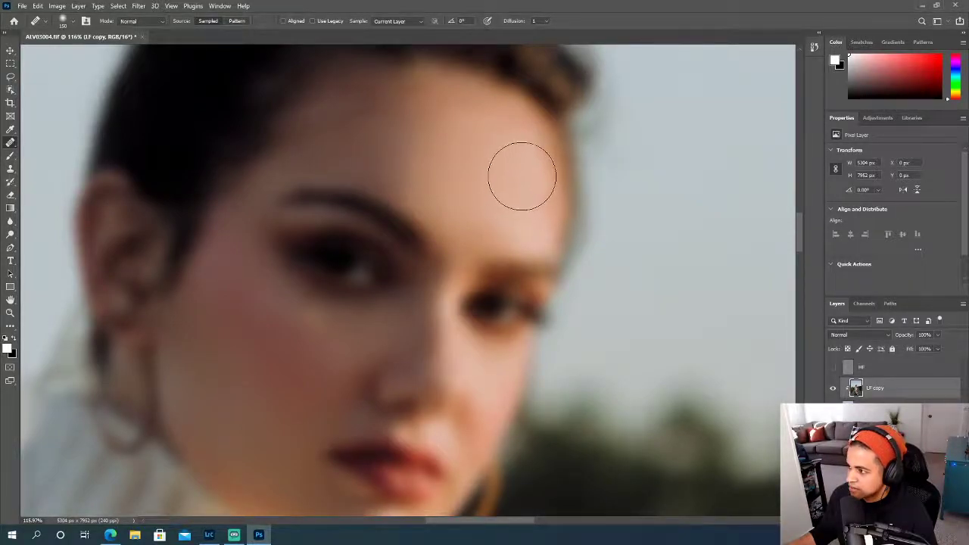
pyautogui.moveTo(460, 162); pyautogui.dragTo(657, 267)
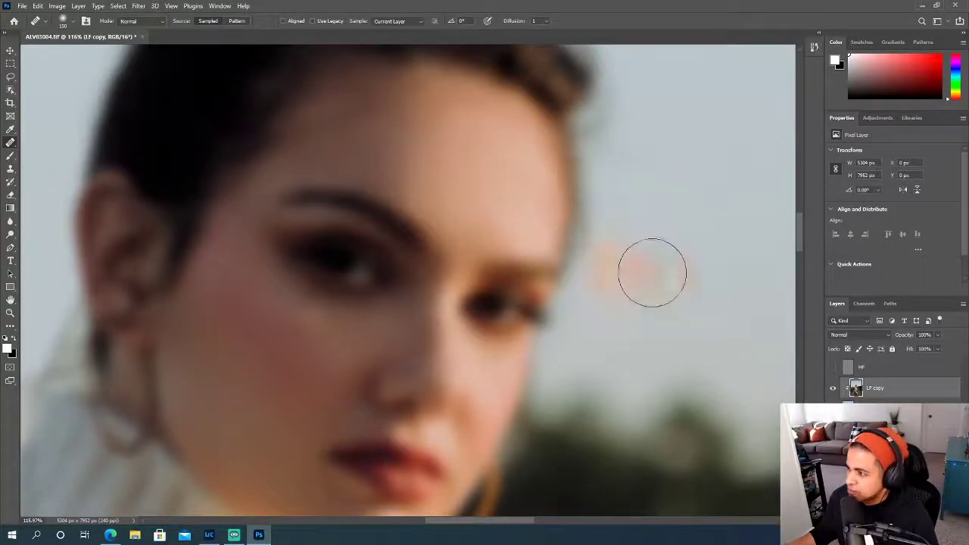
# - Toggle the LF copy layer's visibility to compare the forehead before and after healing
pyautogui.click(834, 390)
pyautogui.click(833, 390)
pyautogui.click(833, 390)
pyautogui.click(833, 389)
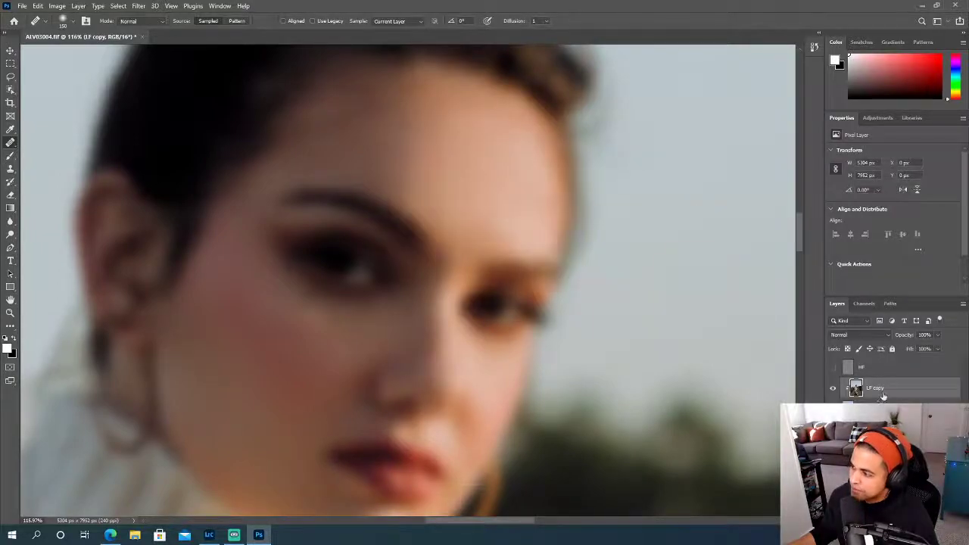
pyautogui.click(833, 390)
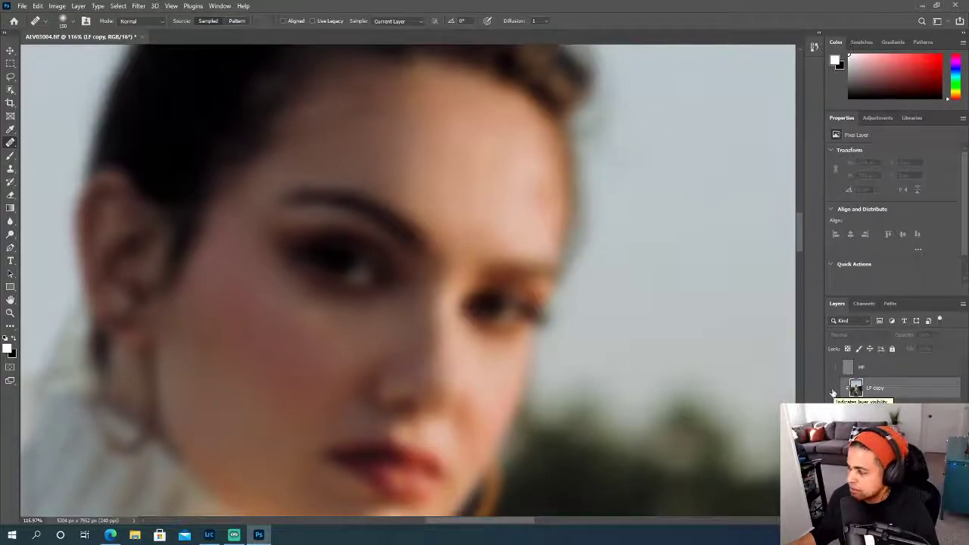
pyautogui.click(833, 390)
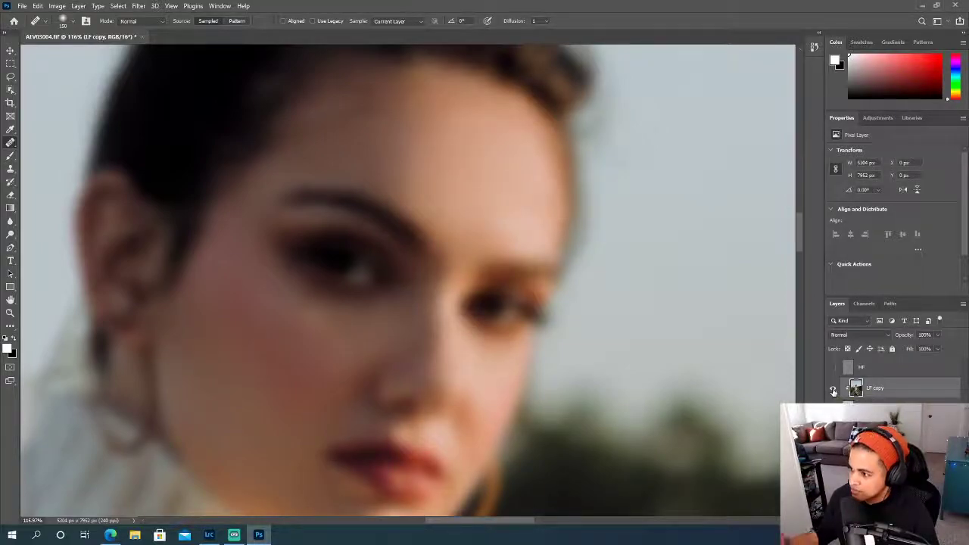
# - Heal the far cheek beside the nose and mouth with an 80 px Healing Brush, and toggle LF copy to compare
pyautogui.scroll(-2, 621, 398)
pyautogui.scroll(-2, 621, 398)
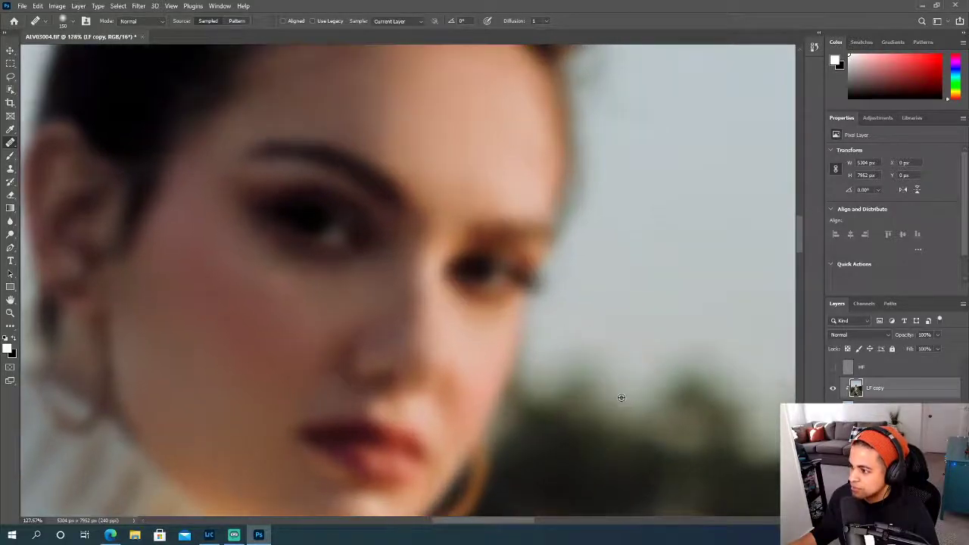
pyautogui.scroll(-1, 634, 400)
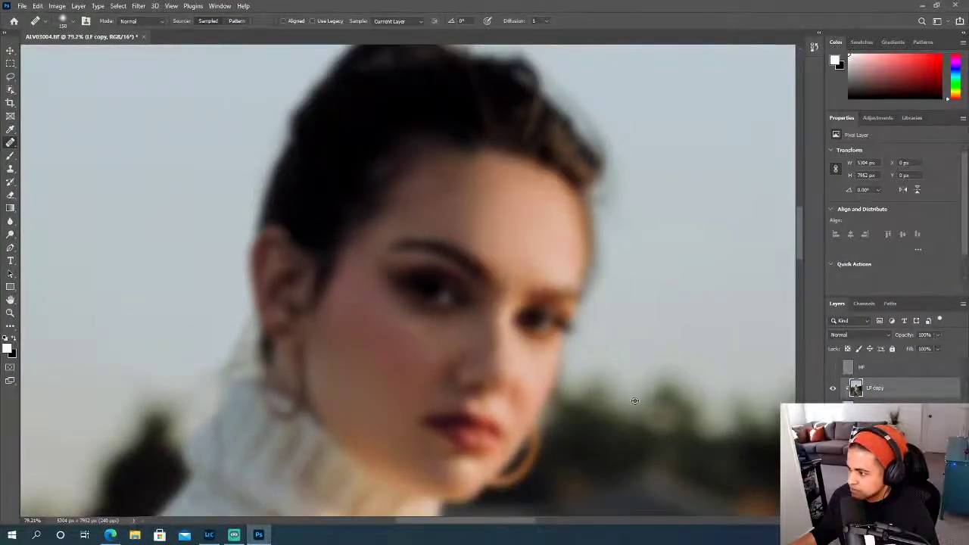
pyautogui.scroll(-1, 634, 400)
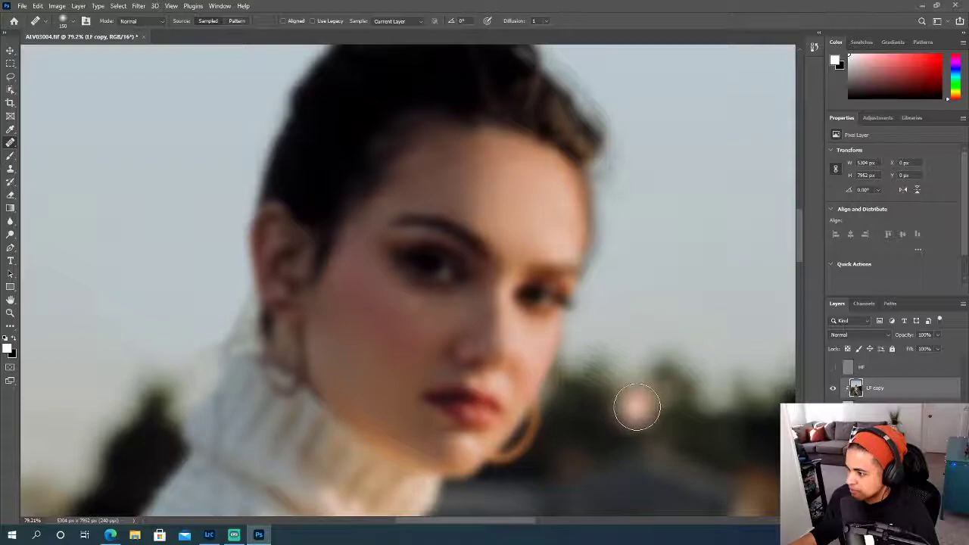
pyautogui.scroll(-1, 634, 401)
pyautogui.scroll(3, 636, 405)
pyautogui.press(']')
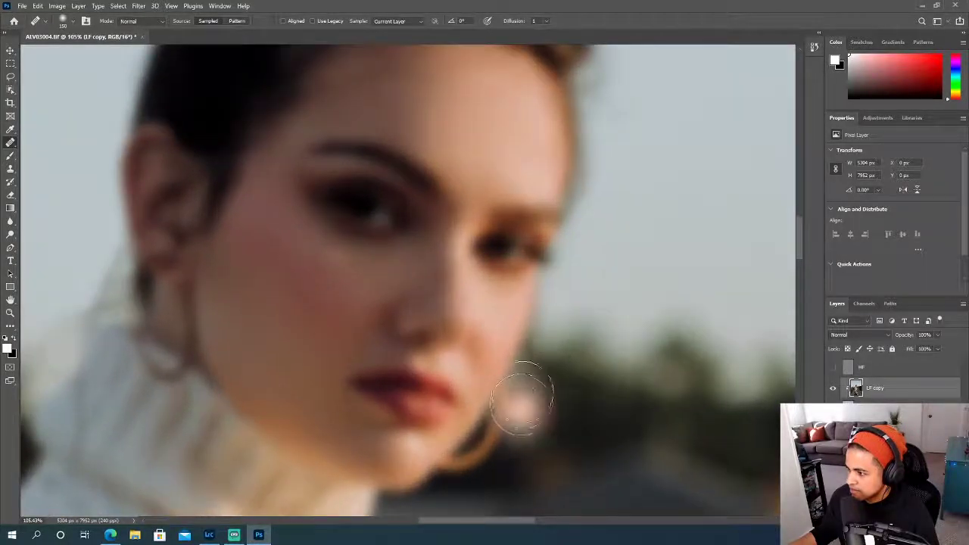
pyautogui.press('[')
pyautogui.press('[')
pyautogui.press('[')
pyautogui.press('[')
pyautogui.press('[')
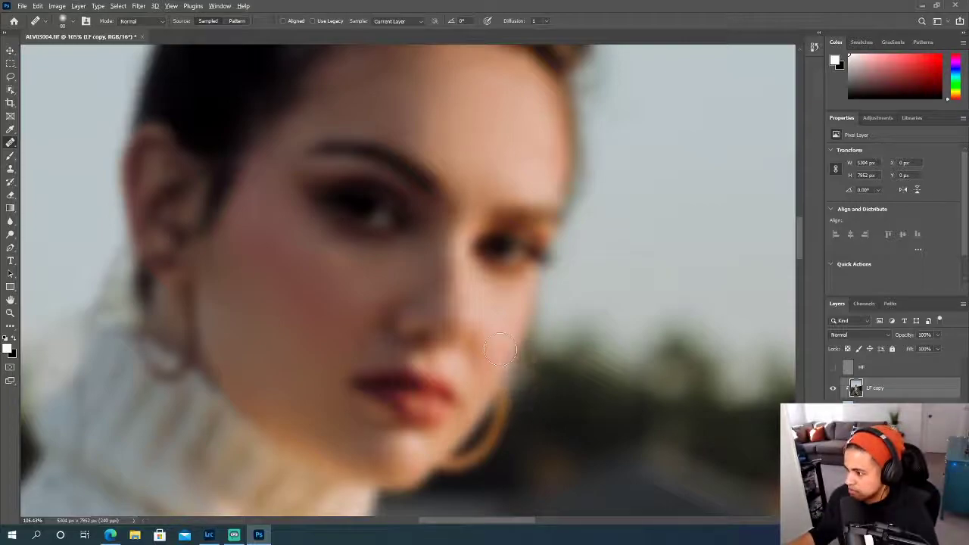
pyautogui.keyDown('alt'); pyautogui.click(482, 376); pyautogui.keyUp('alt')
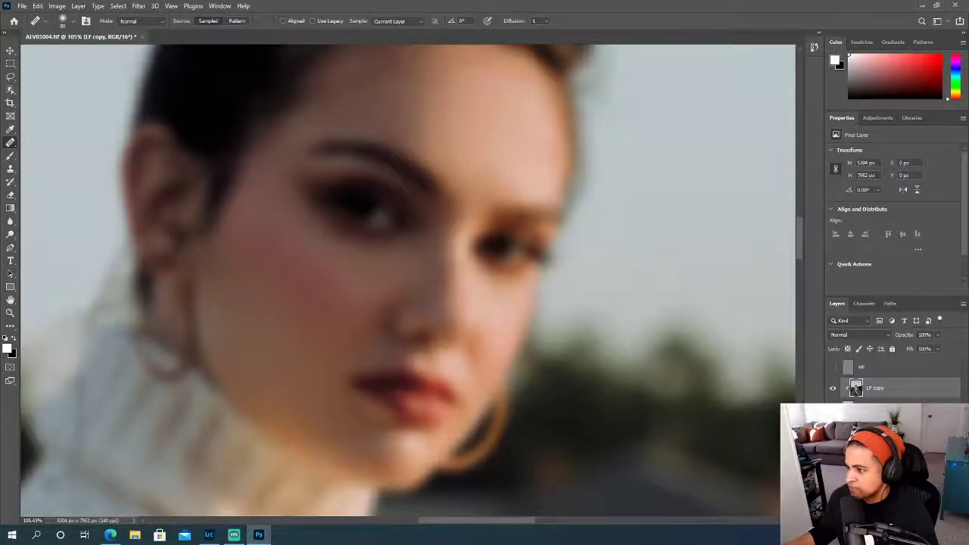
pyautogui.click(833, 390)
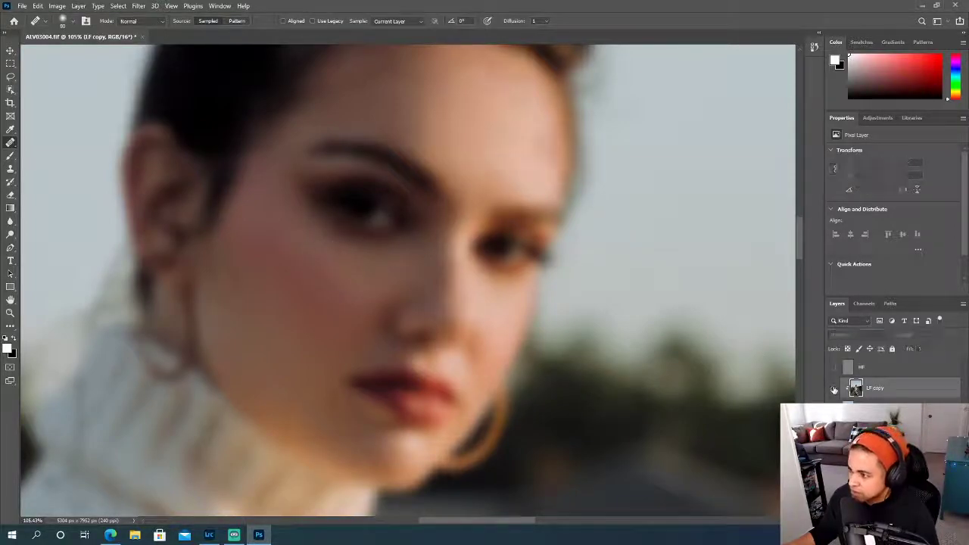
pyautogui.click(833, 389)
# - Show the HF layer again and toggle LF copy to compare the whole face before and after with skin texture
pyautogui.scroll(-3, 640, 356)
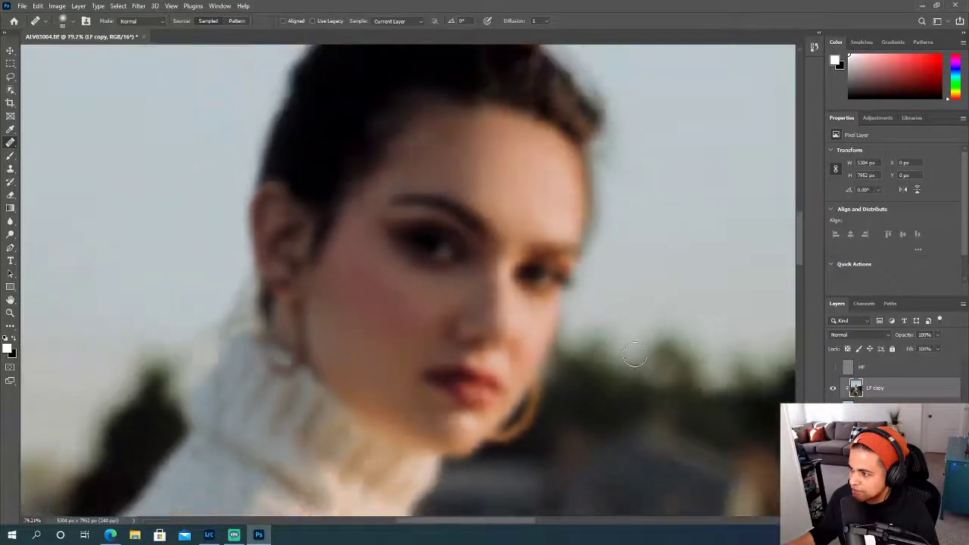
pyautogui.scroll(1, 643, 355)
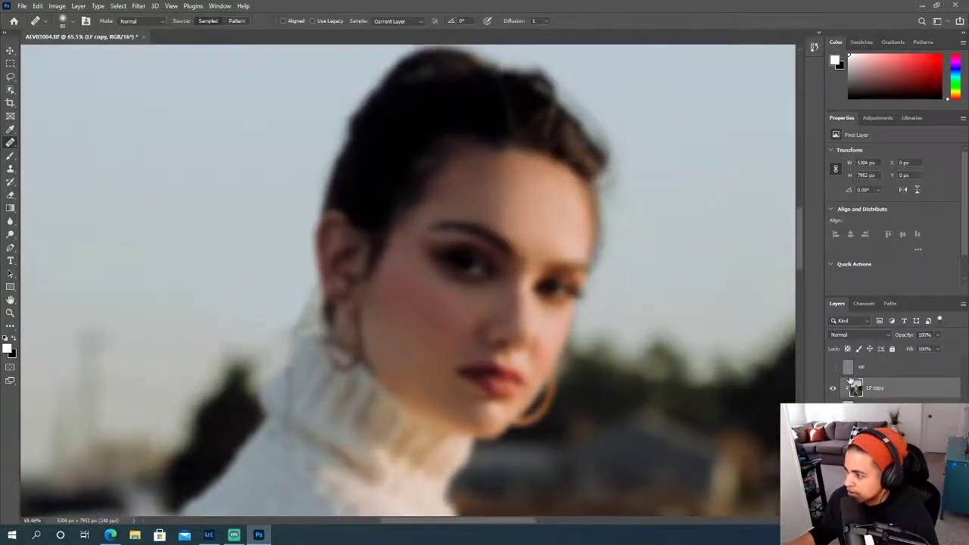
pyautogui.click(832, 368)
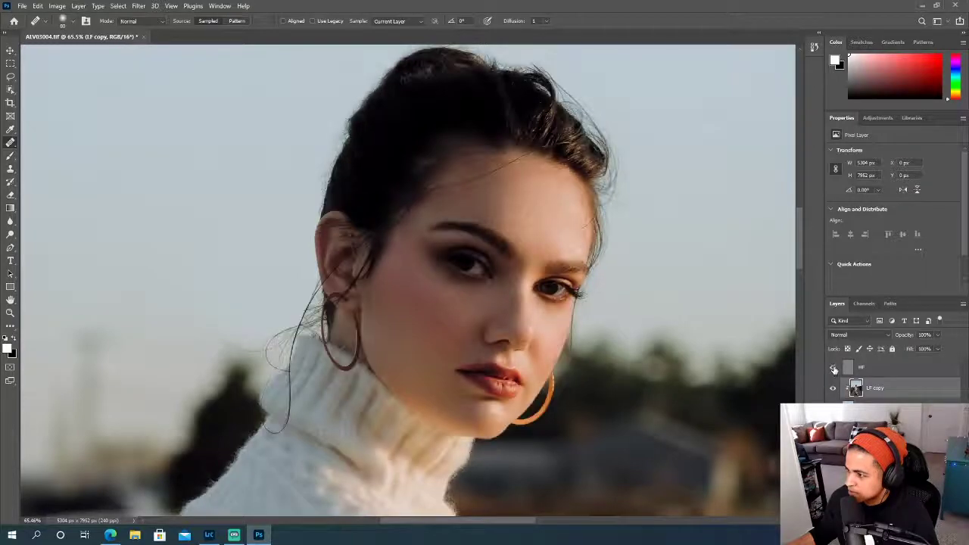
pyautogui.hscroll(2, 713, 392)
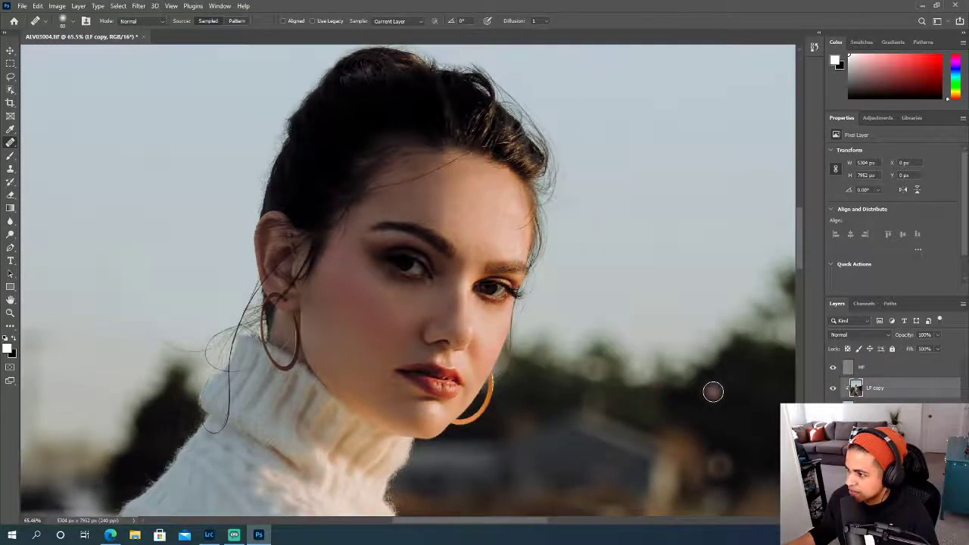
pyautogui.click(834, 389)
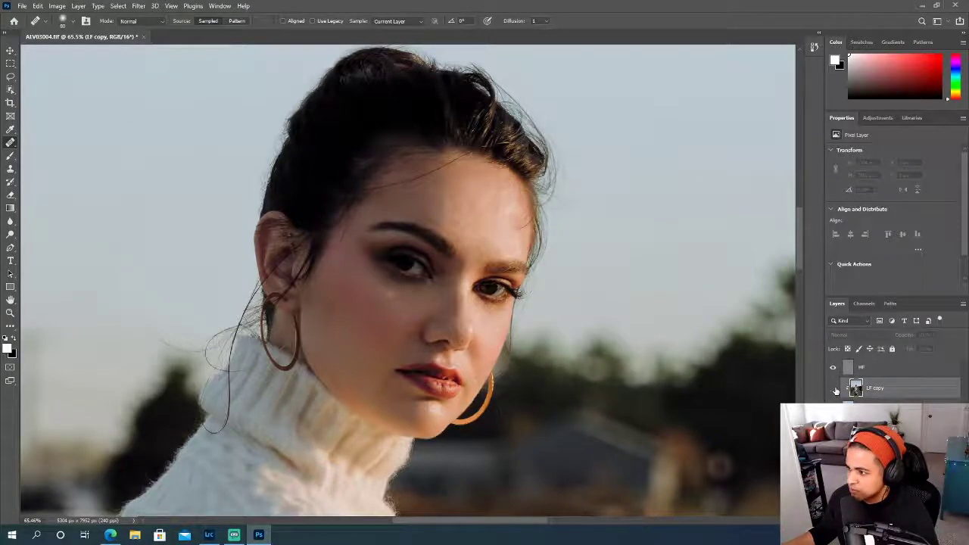
pyautogui.click(834, 389)
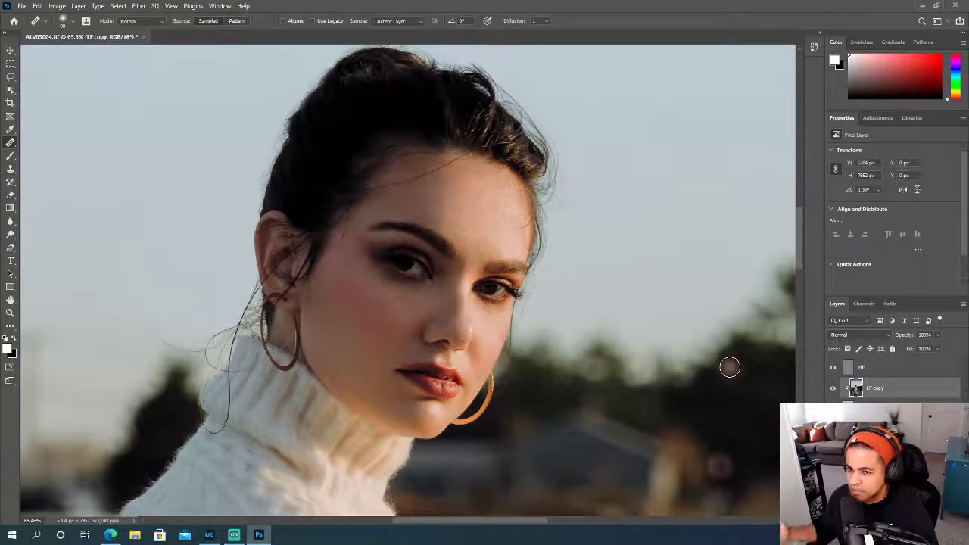
pyautogui.scroll(3, 503, 330)
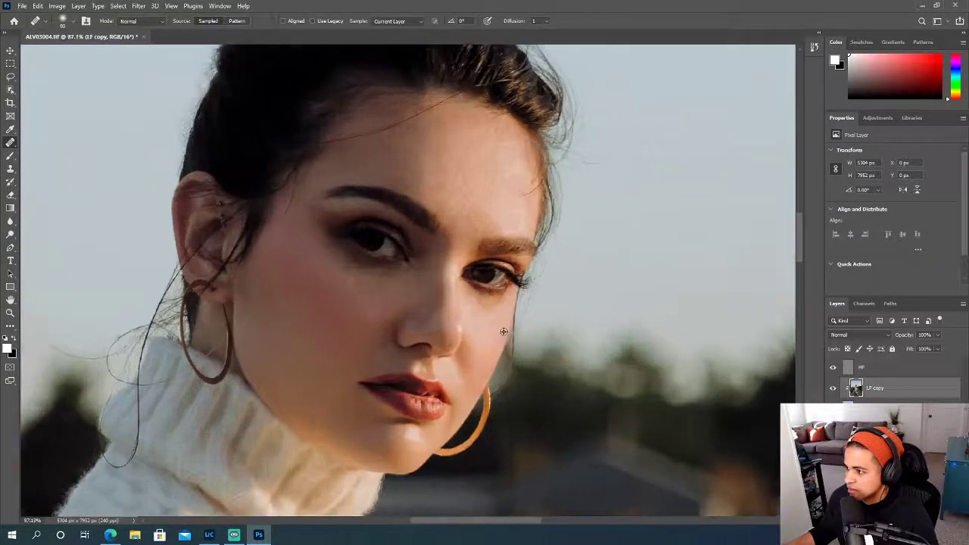
# - Duplicate the HF layer and clip the copy to the HF layer below it
pyautogui.scroll(1, 468, 345)
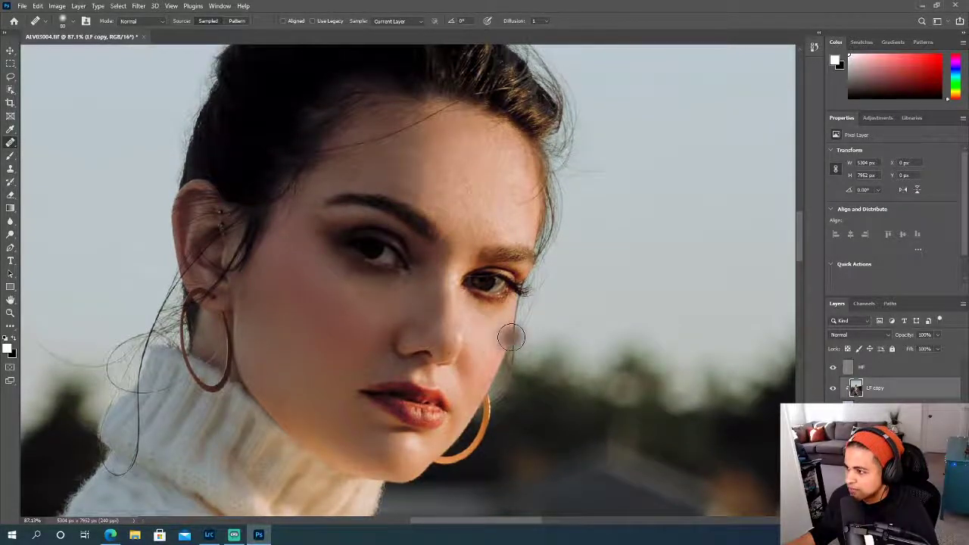
pyautogui.scroll(1, 512, 335)
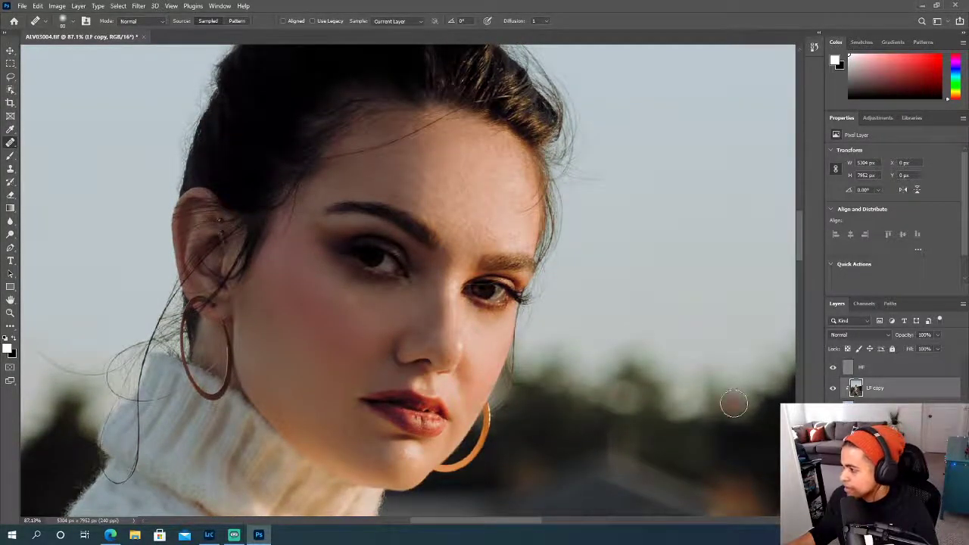
pyautogui.scroll(2, 396, 333)
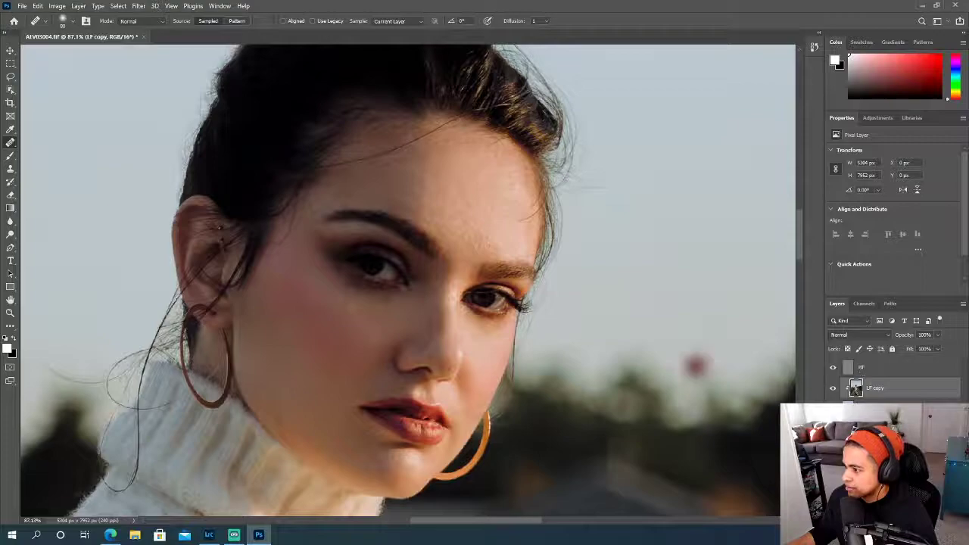
pyautogui.click(880, 371)
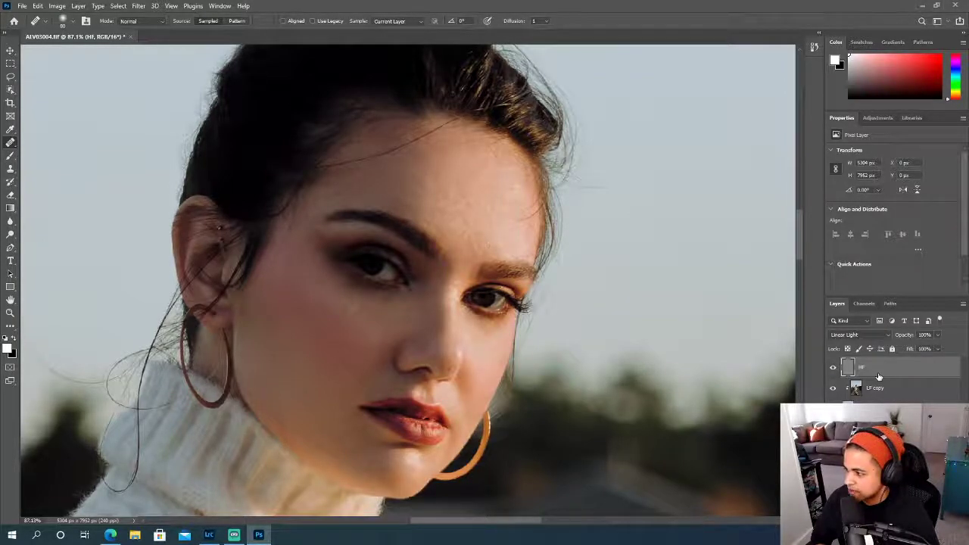
pyautogui.hotkey('ctrl', 'j')
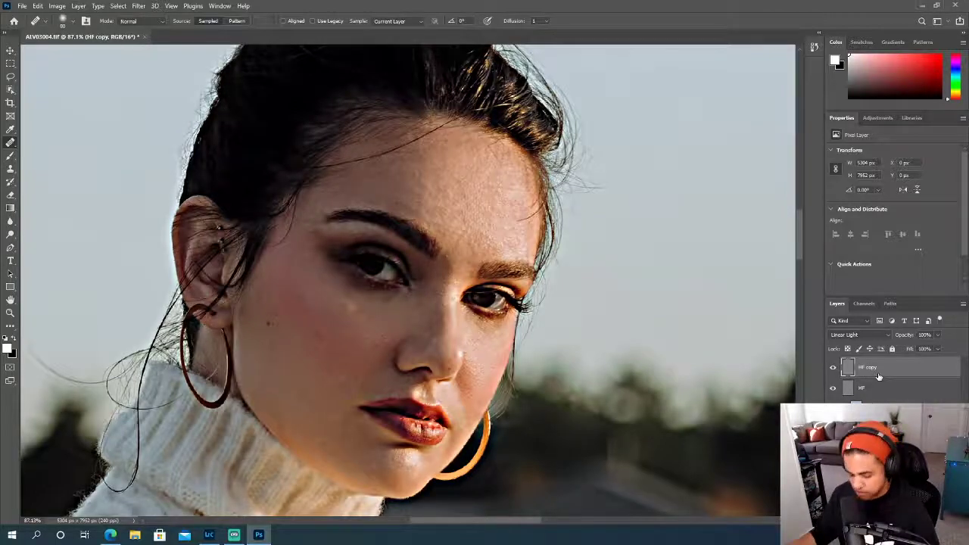
pyautogui.moveTo(878, 376); pyautogui.dragTo(877, 372)
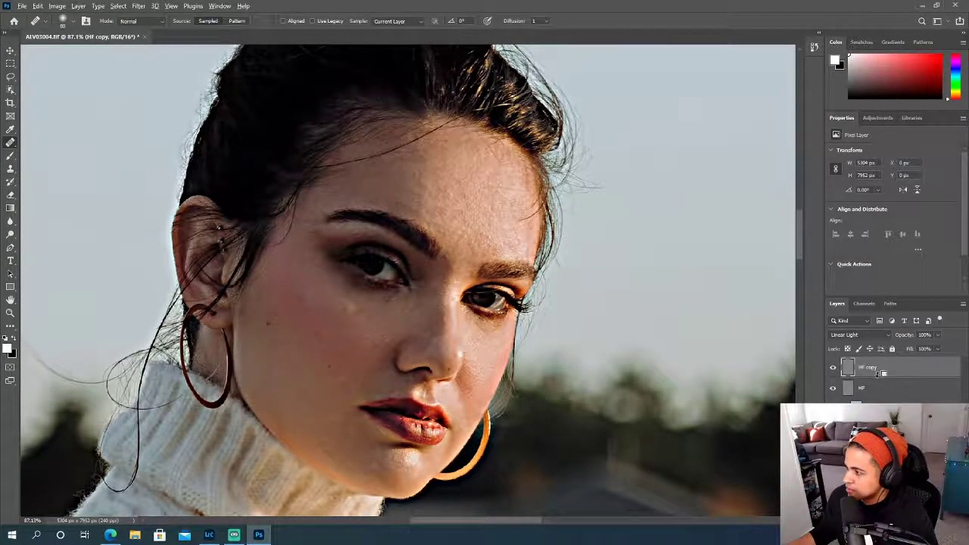
pyautogui.keyDown('alt'); pyautogui.click(876, 373); pyautogui.keyUp('alt')
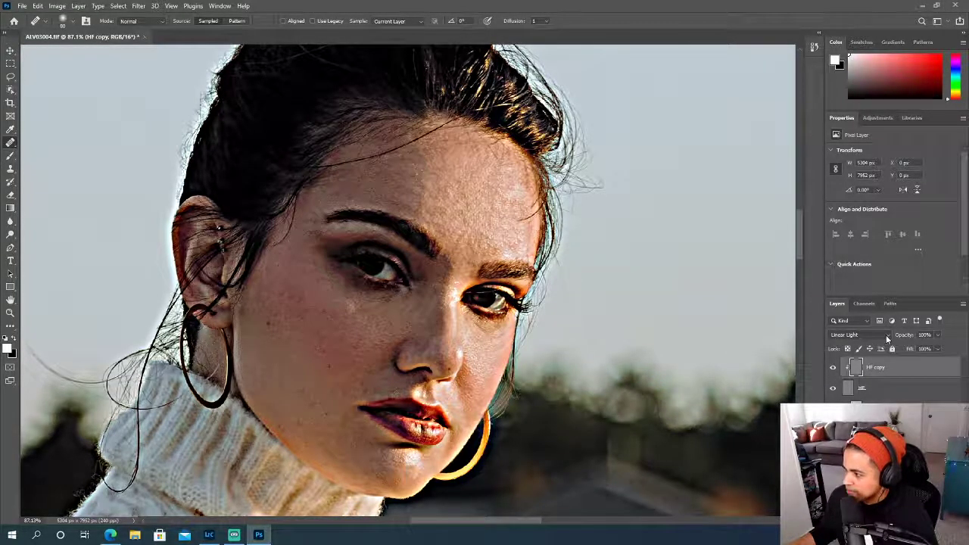
# - Set the clipped HF copy layer's blend mode to Normal, comparing it with the HF layer's mode
pyautogui.click(886, 337)
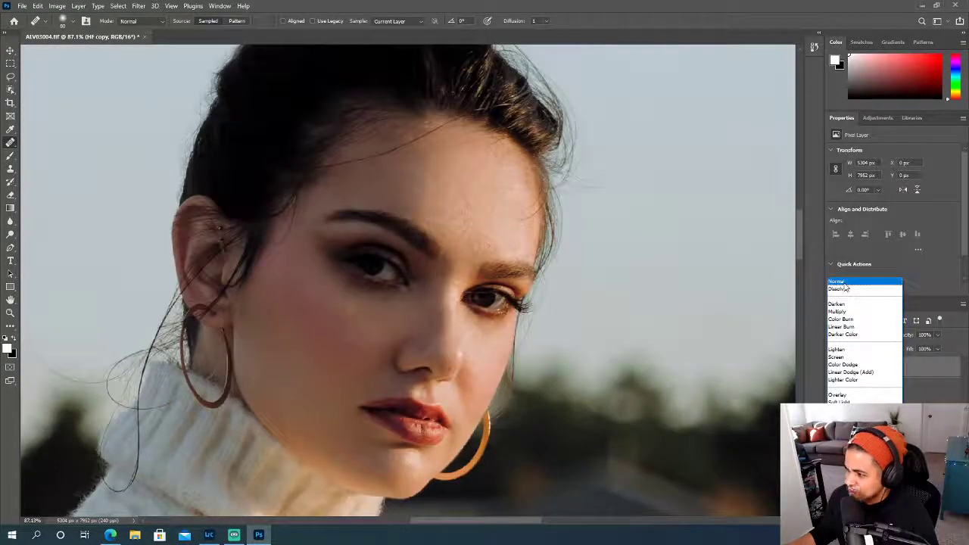
pyautogui.press('Escape')
pyautogui.click(887, 390)
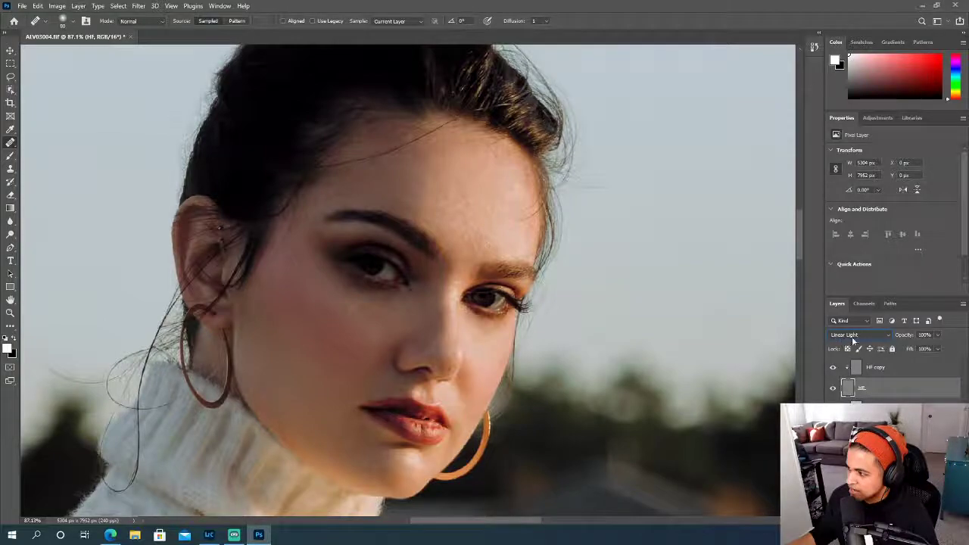
pyautogui.click(884, 369)
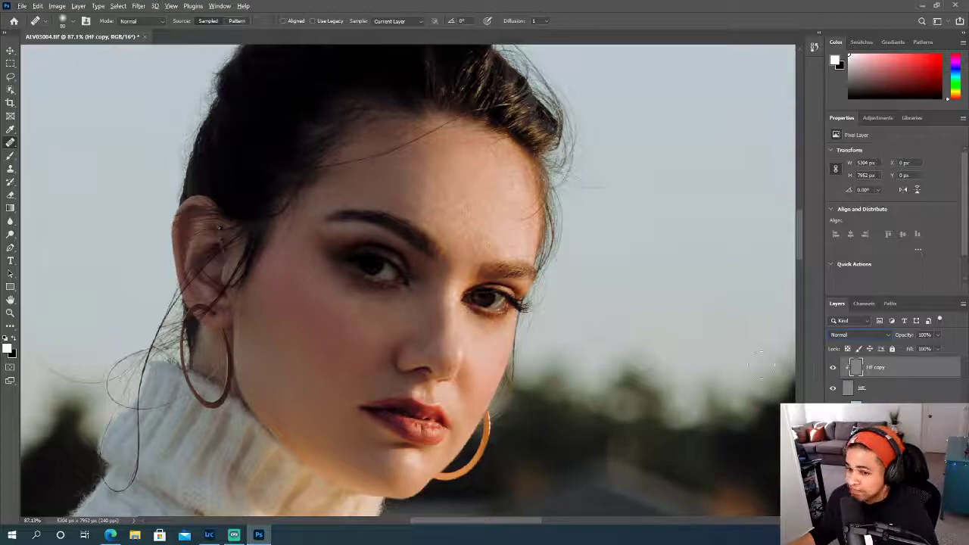
# - Patch the small texture spots on the near cheek beside the nose and above the mouth corner with the Patch Tool on HF copy
pyautogui.rightClick(13, 145)
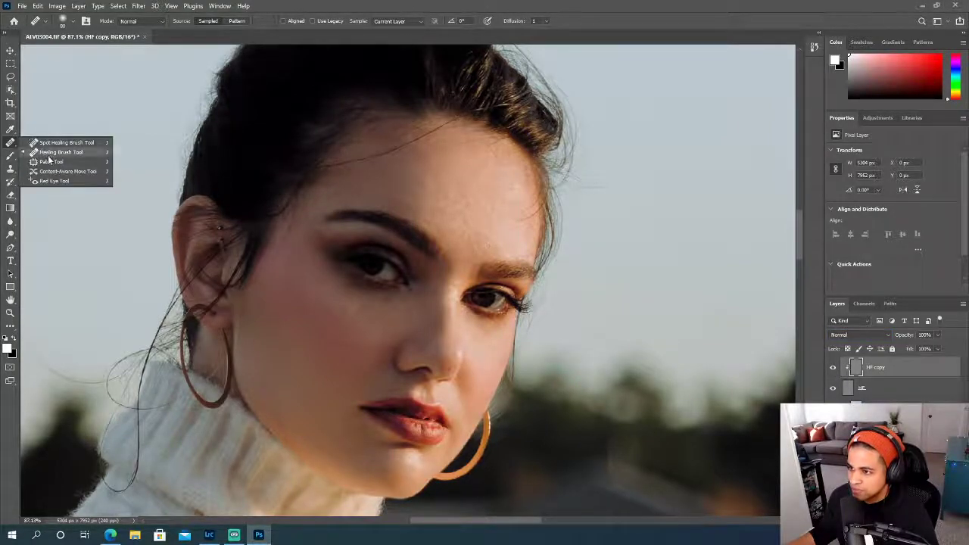
pyautogui.click(51, 161)
pyautogui.scroll(4, 337, 356)
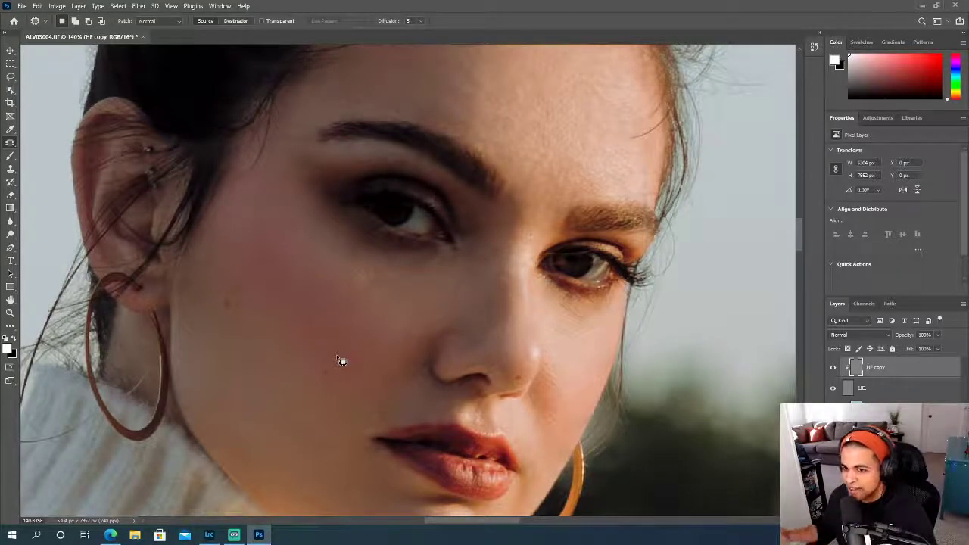
pyautogui.scroll(2, 354, 363)
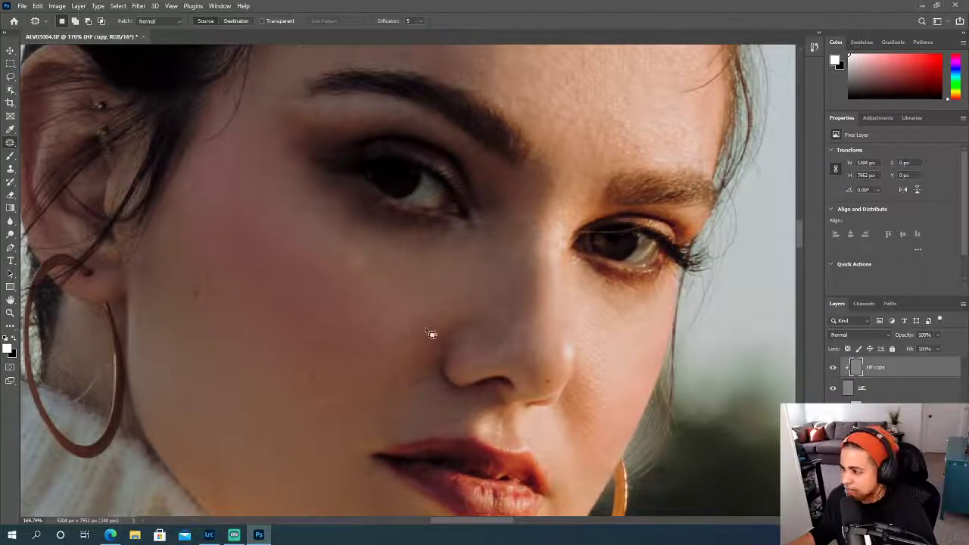
pyautogui.moveTo(434, 331); pyautogui.dragTo(430, 326)
pyautogui.scroll(-1, 392, 374)
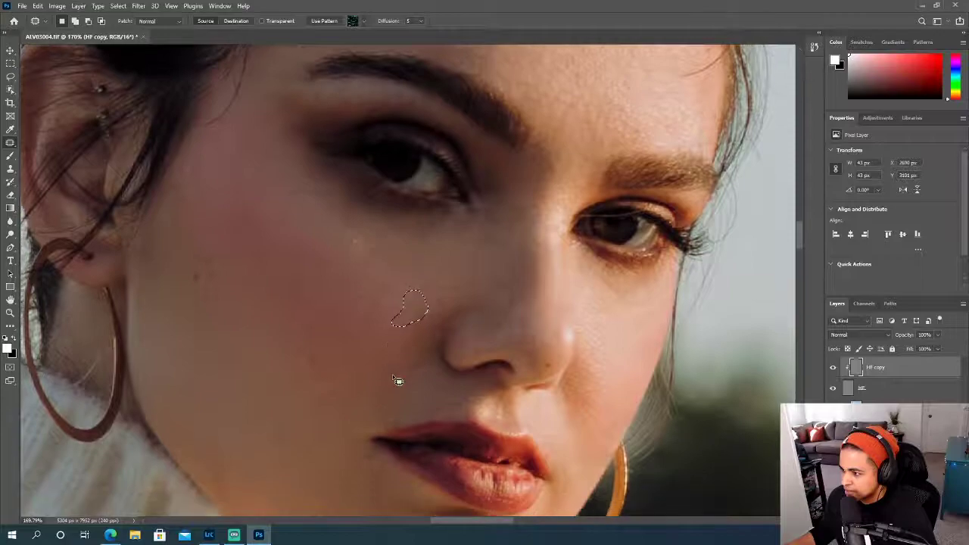
pyautogui.scroll(-1, 392, 374)
pyautogui.moveTo(386, 371)
pyautogui.mouseDown()
pyautogui.moveTo(377, 392)
pyautogui.moveTo(390, 375)
pyautogui.moveTo(376, 362)
pyautogui.mouseUp()
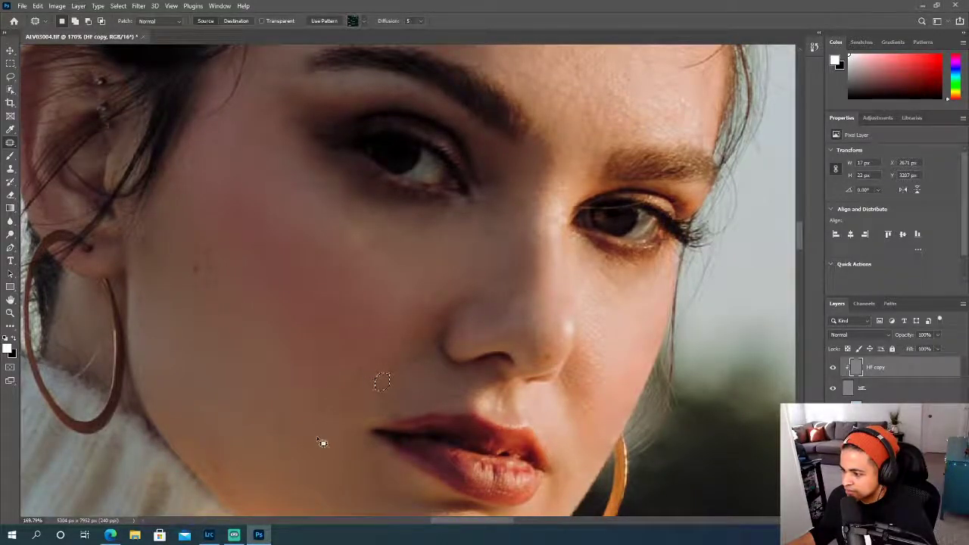
pyautogui.scroll(2, 322, 420)
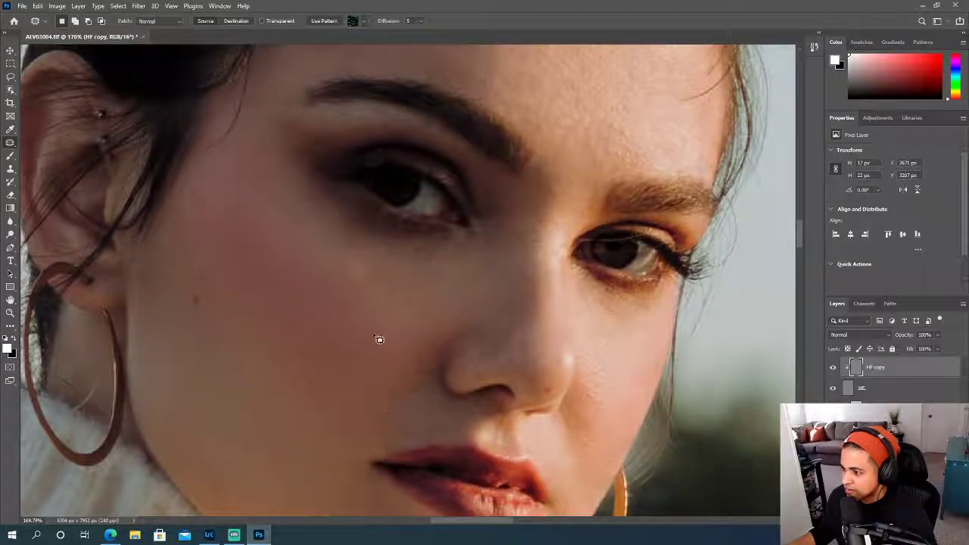
pyautogui.moveTo(371, 346)
pyautogui.mouseDown()
pyautogui.moveTo(356, 333)
pyautogui.moveTo(340, 353)
pyautogui.moveTo(357, 358)
pyautogui.moveTo(342, 342)
pyautogui.mouseUp()
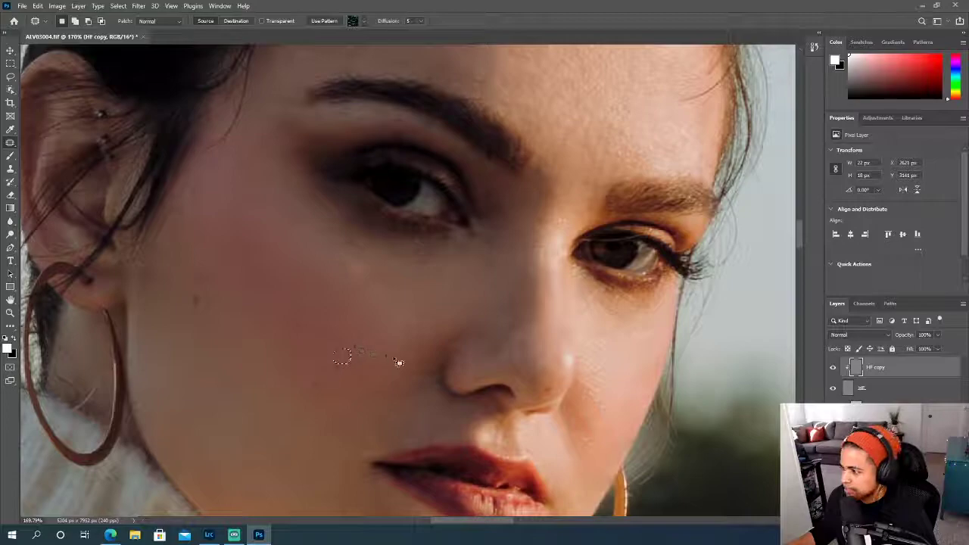
# - Patch the uneven texture strip beside the far corner of the mouth on HF copy
pyautogui.scroll(-3, 408, 372)
pyautogui.scroll(-4, 418, 379)
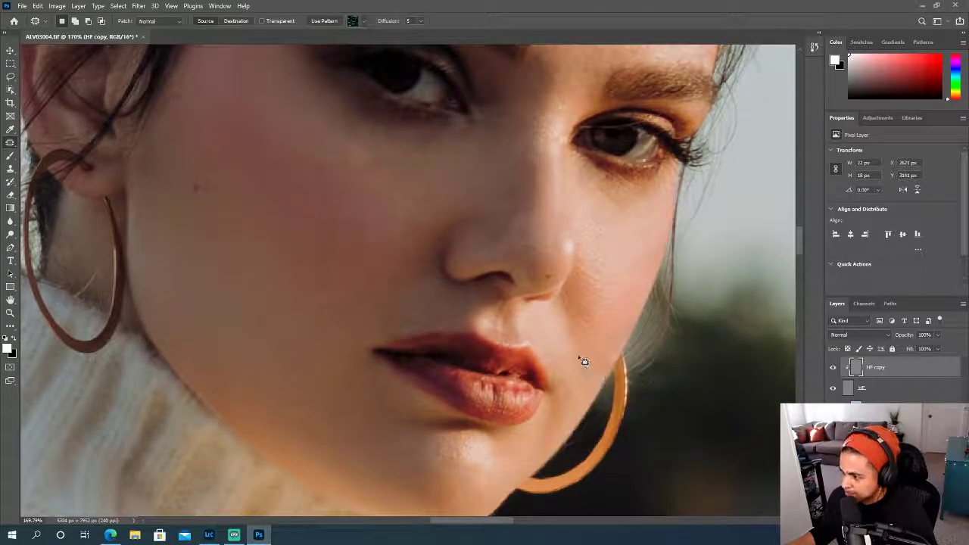
pyautogui.moveTo(573, 337)
pyautogui.mouseDown()
pyautogui.moveTo(587, 393)
pyautogui.moveTo(598, 400)
pyautogui.moveTo(590, 375)
pyautogui.mouseUp()
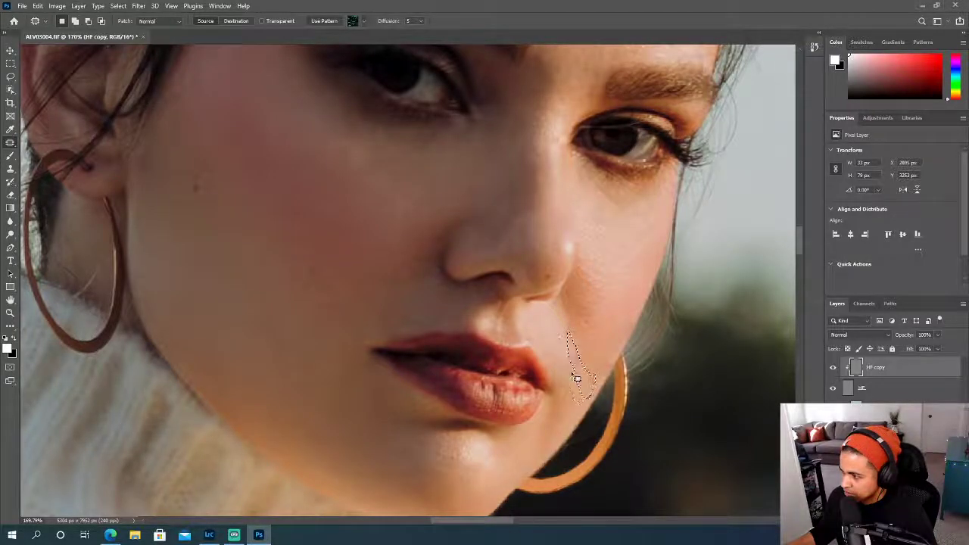
# - Patch the texture blemishes in the middle of the forehead on HF copy and clear the selection
pyautogui.scroll(6, 594, 336)
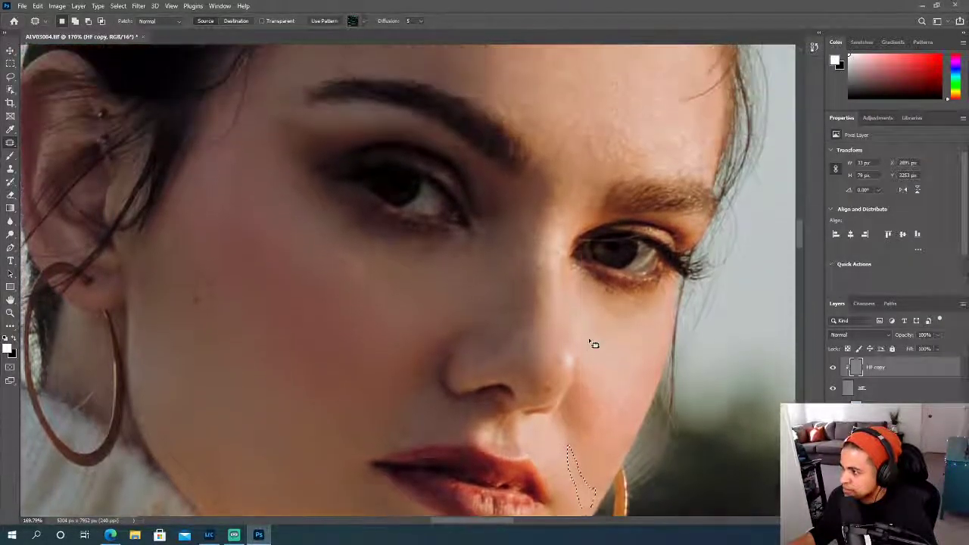
pyautogui.scroll(2, 594, 345)
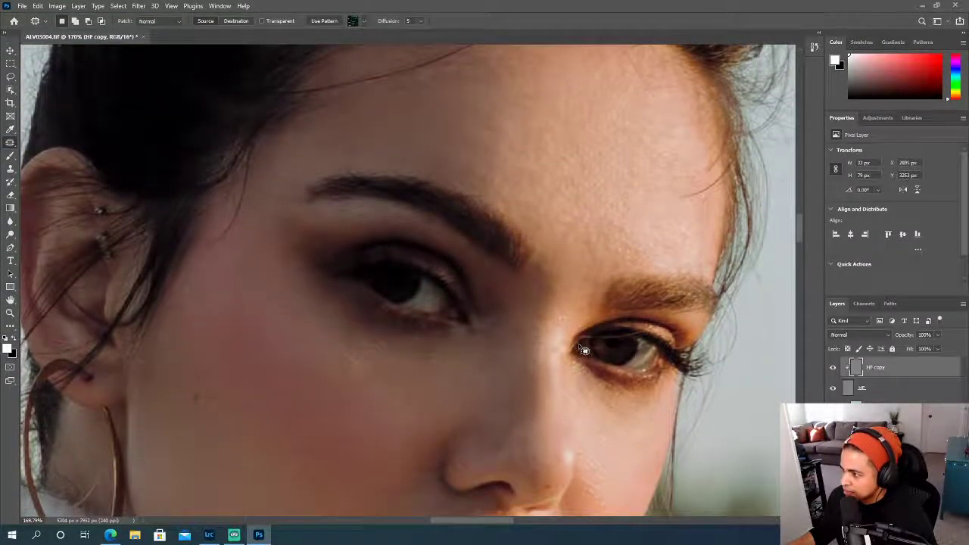
pyautogui.scroll(1, 583, 350)
pyautogui.scroll(2, 576, 358)
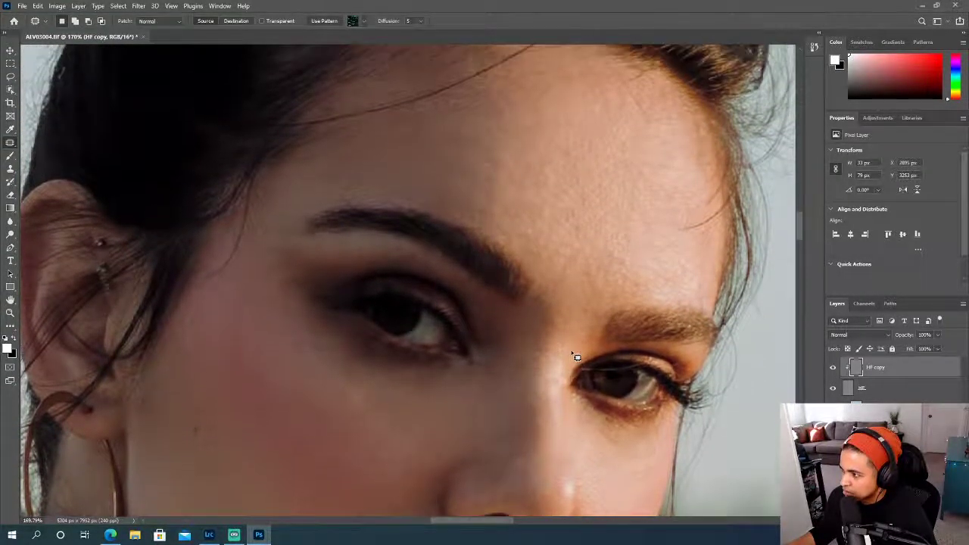
pyautogui.moveTo(583, 197)
pyautogui.mouseDown()
pyautogui.moveTo(577, 207)
pyautogui.moveTo(588, 208)
pyautogui.moveTo(594, 179)
pyautogui.mouseUp()
pyautogui.click(585, 243)
pyautogui.moveTo(576, 269)
pyautogui.mouseDown()
pyautogui.moveTo(579, 253)
pyautogui.moveTo(569, 244)
pyautogui.mouseUp()
pyautogui.hotkey('ctrl', 'd')
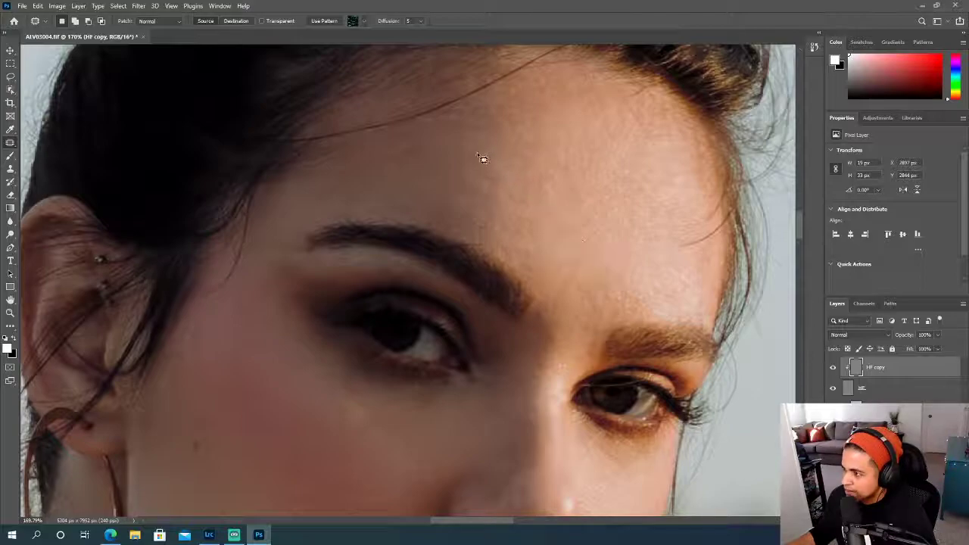
# - Patch the rough skin along the shadow edge of the forehead, above the near eyebrow
pyautogui.moveTo(509, 157)
pyautogui.mouseDown()
pyautogui.moveTo(495, 155)
pyautogui.moveTo(512, 145)
pyautogui.mouseUp()
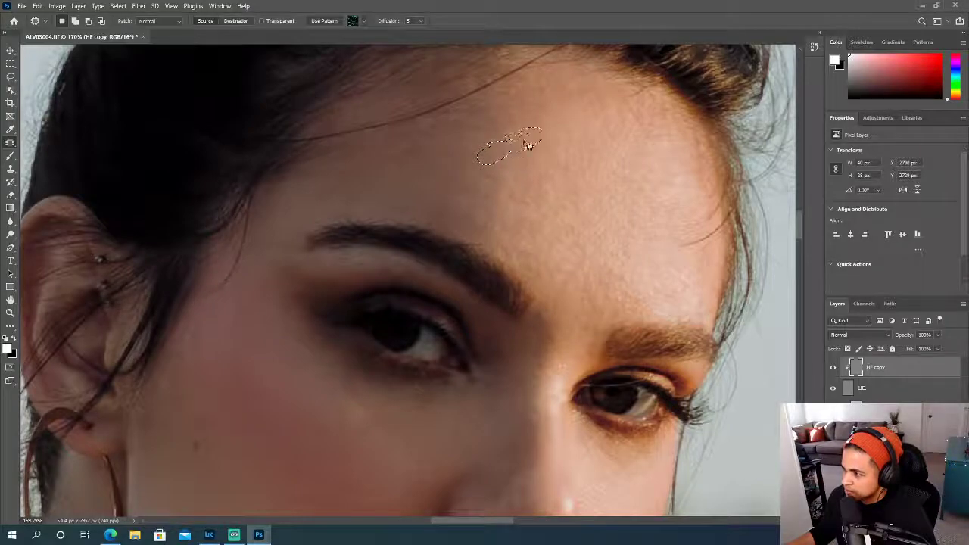
pyautogui.scroll(-1, 477, 307)
pyautogui.scroll(-1, 493, 161)
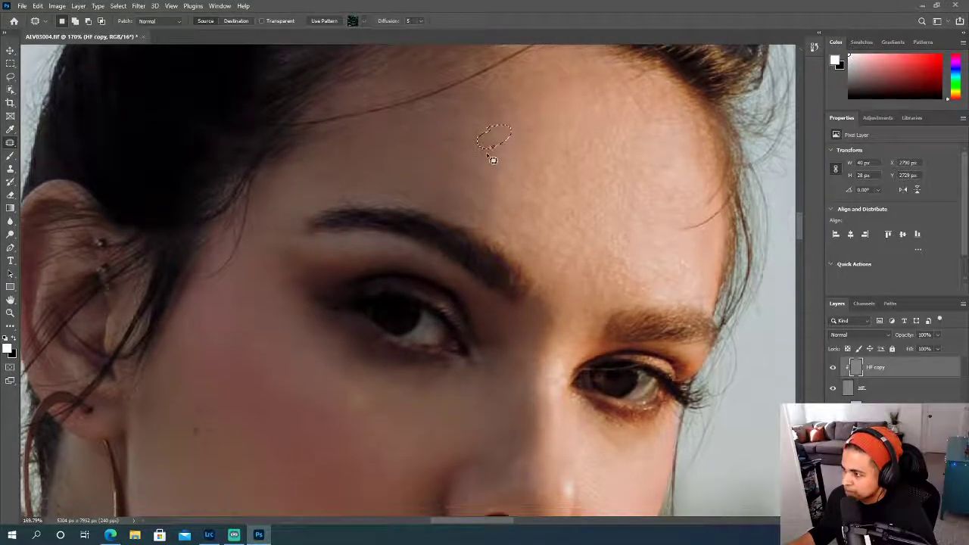
pyautogui.moveTo(474, 208); pyautogui.dragTo(497, 208)
pyautogui.moveTo(493, 155); pyautogui.dragTo(492, 155)
pyautogui.moveTo(491, 159); pyautogui.dragTo(510, 161)
# - Patch the small spots below the near eye's outer corner and in the middle of the near cheek
pyautogui.scroll(-1, 519, 201)
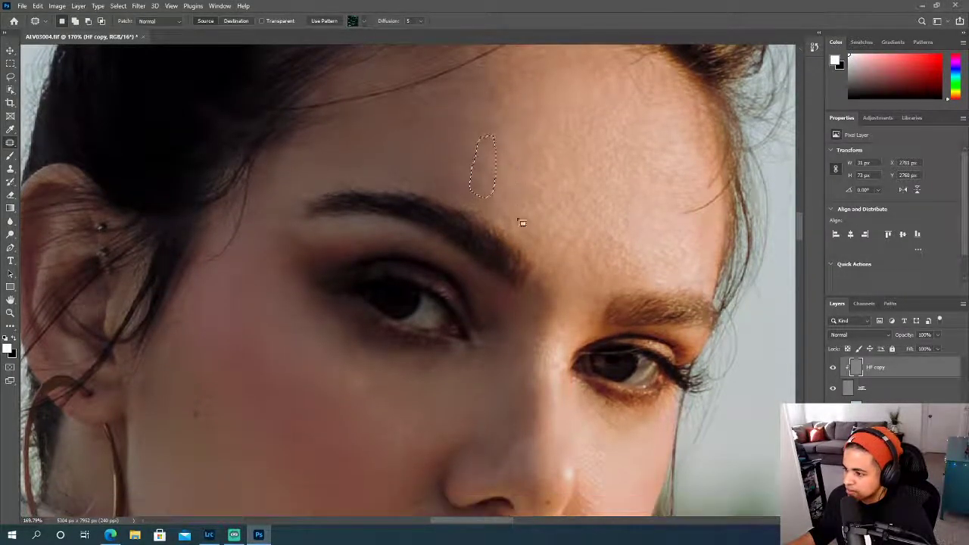
pyautogui.scroll(-3, 520, 210)
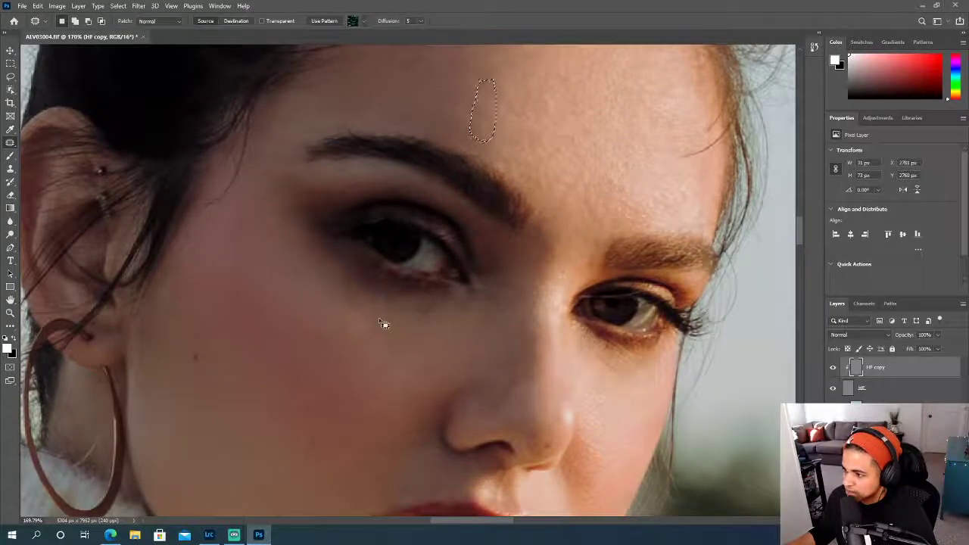
pyautogui.moveTo(319, 269); pyautogui.dragTo(324, 283)
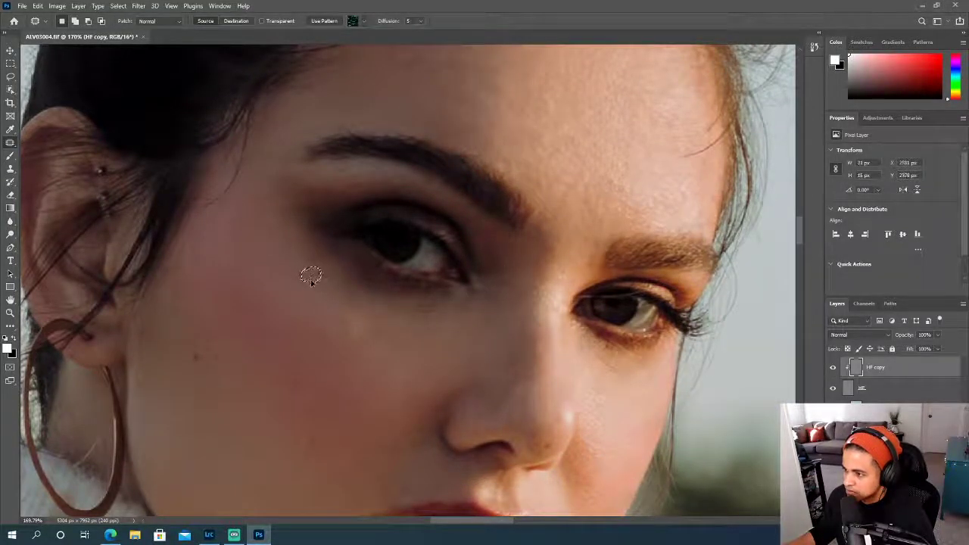
pyautogui.scroll(-3, 333, 333)
pyautogui.moveTo(331, 361)
pyautogui.mouseDown()
pyautogui.moveTo(338, 368)
pyautogui.moveTo(321, 357)
pyautogui.moveTo(342, 347)
pyautogui.mouseUp()
# - Patch the small spots on the nose bridge and above the inner end of the far eyebrow
pyautogui.scroll(-5, 388, 356)
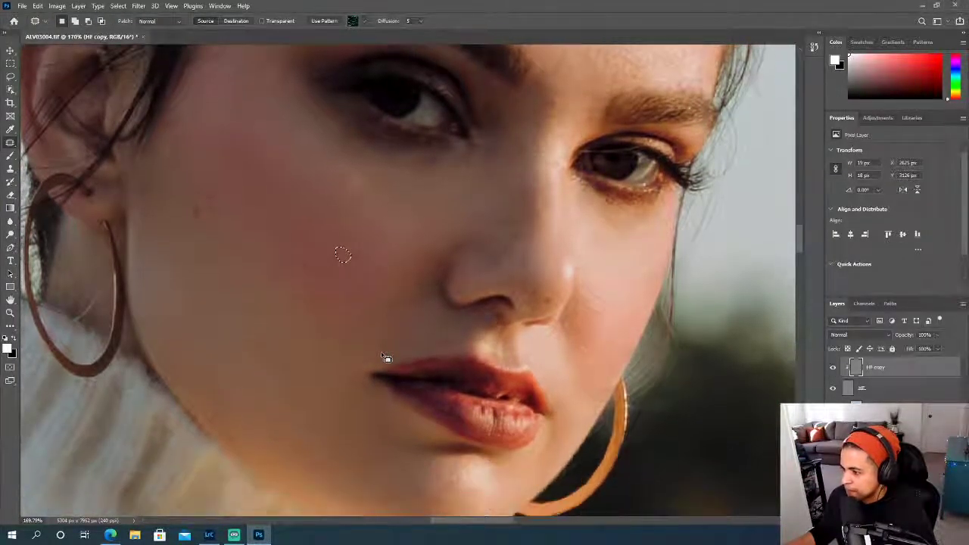
pyautogui.scroll(-3, 386, 357)
pyautogui.scroll(5, 384, 354)
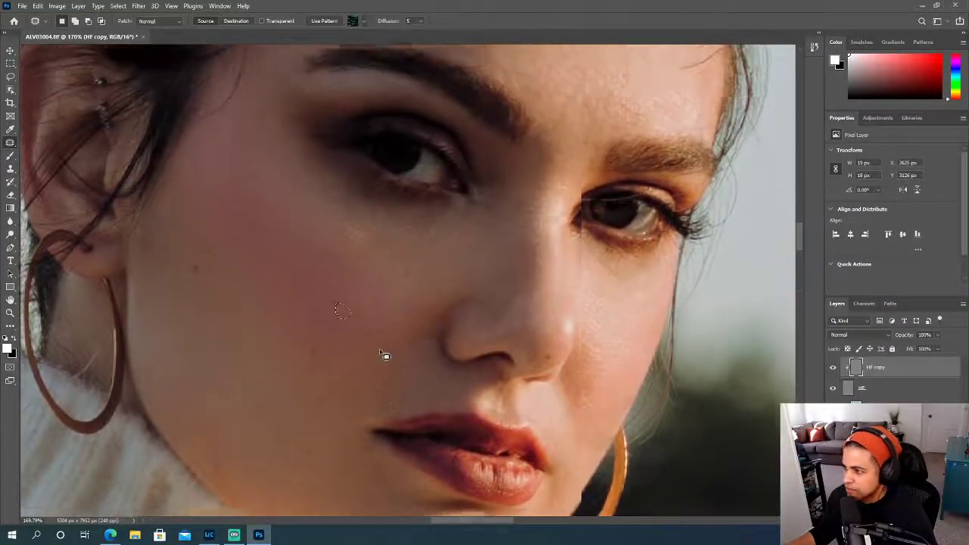
pyautogui.scroll(5, 384, 354)
pyautogui.moveTo(518, 304); pyautogui.dragTo(535, 299)
pyautogui.moveTo(594, 248); pyautogui.dragTo(580, 246)
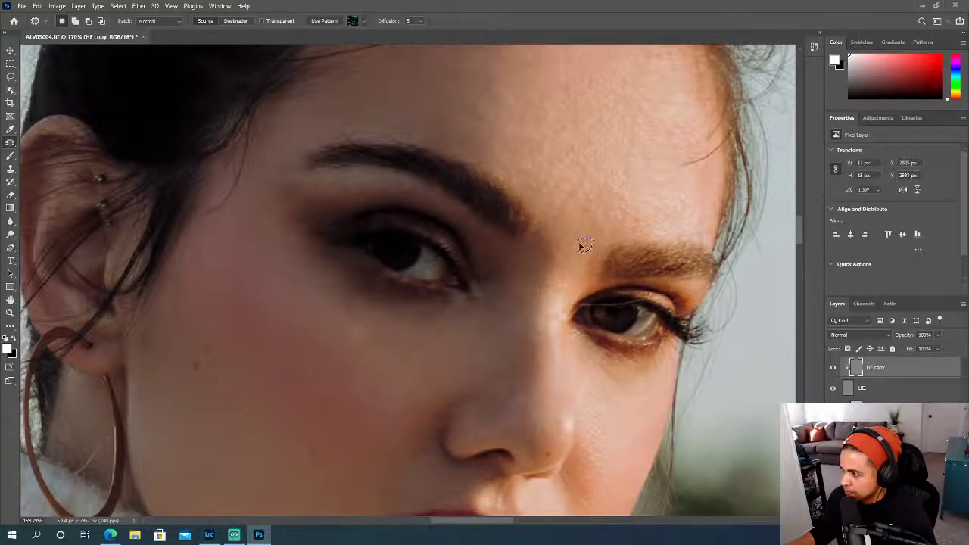
# - Patch the uneven texture on the upper middle and bright far side of the forehead, then clear the selection
pyautogui.scroll(6, 591, 239)
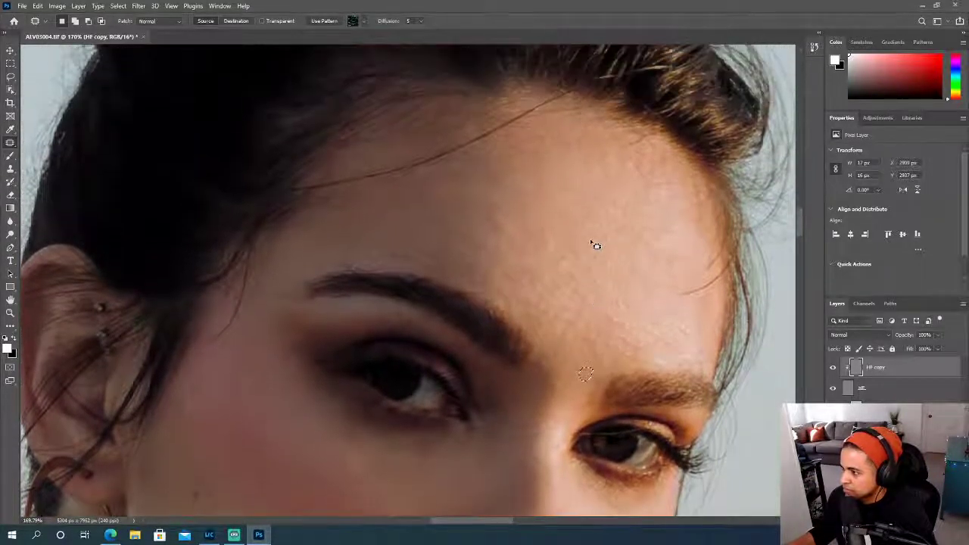
pyautogui.scroll(-1, 594, 245)
pyautogui.moveTo(558, 220)
pyautogui.mouseDown()
pyautogui.moveTo(529, 227)
pyautogui.moveTo(530, 249)
pyautogui.moveTo(560, 221)
pyautogui.mouseUp()
pyautogui.moveTo(548, 230); pyautogui.dragTo(553, 196)
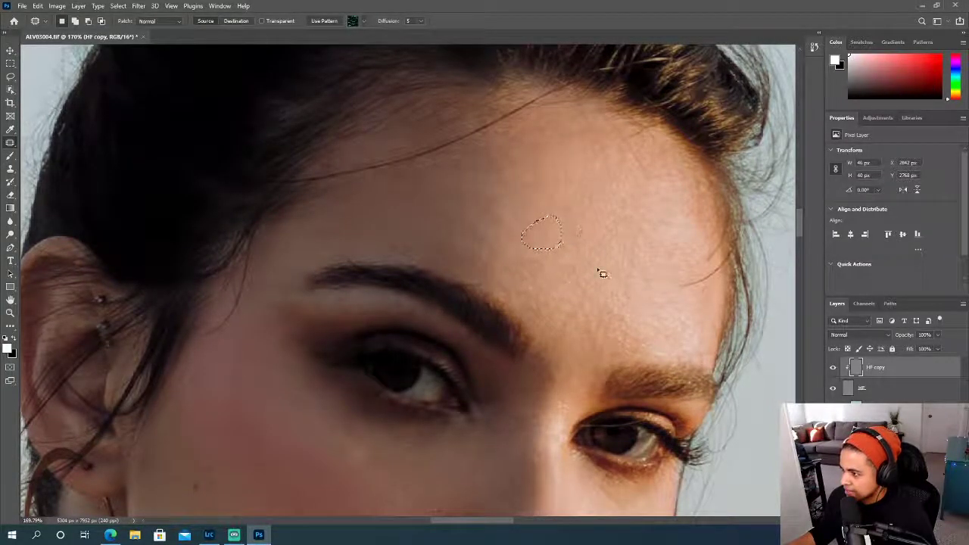
pyautogui.moveTo(670, 218)
pyautogui.mouseDown()
pyautogui.moveTo(632, 215)
pyautogui.moveTo(647, 230)
pyautogui.moveTo(680, 228)
pyautogui.moveTo(639, 245)
pyautogui.mouseUp()
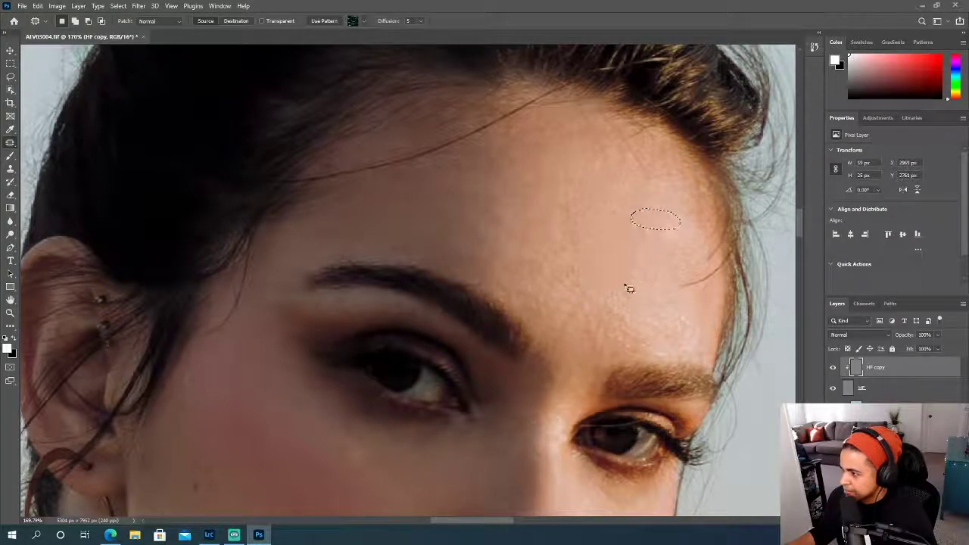
pyautogui.click(638, 266)
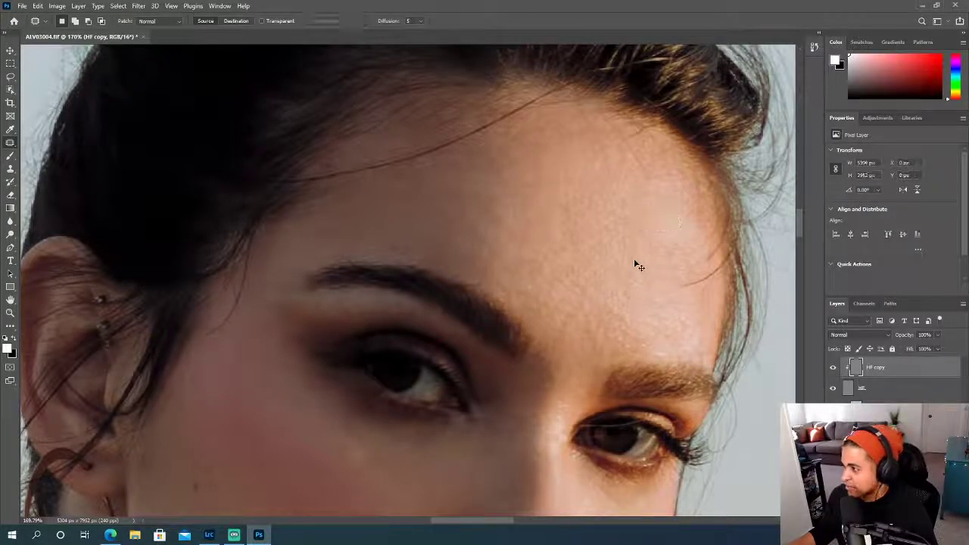
# - Patch the uneven texture on the near cheek between the nostril and the mouth corner, then clear the selection
pyautogui.scroll(-5, 603, 283)
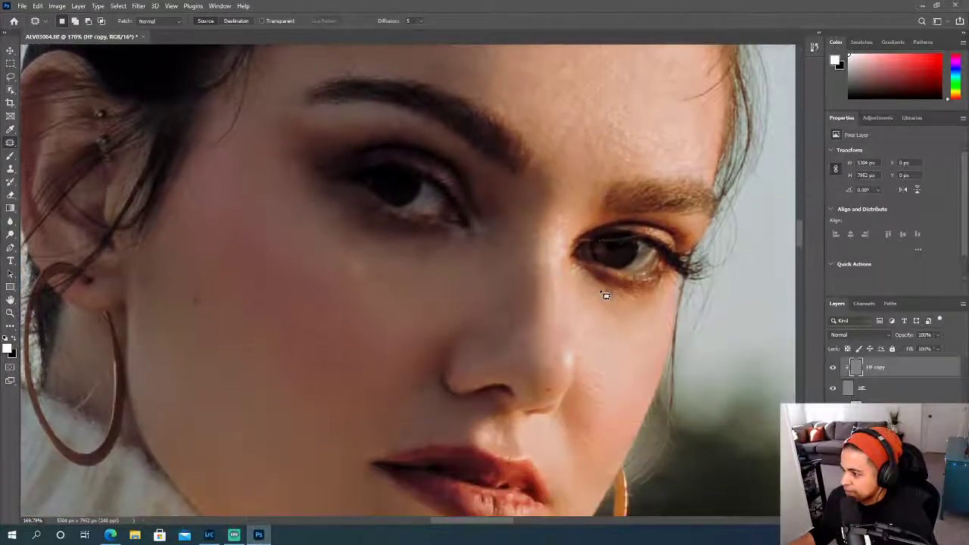
pyautogui.scroll(-6, 603, 294)
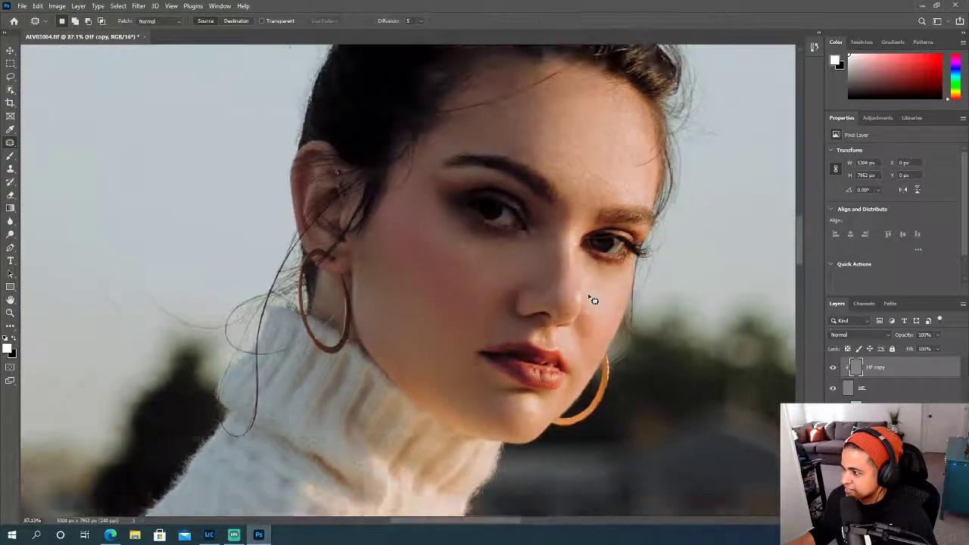
pyautogui.scroll(5, 594, 301)
pyautogui.moveTo(364, 383)
pyautogui.mouseDown()
pyautogui.moveTo(325, 378)
pyautogui.moveTo(318, 396)
pyautogui.moveTo(327, 418)
pyautogui.moveTo(373, 411)
pyautogui.moveTo(377, 384)
pyautogui.moveTo(338, 391)
pyautogui.moveTo(325, 370)
pyautogui.moveTo(279, 395)
pyautogui.mouseUp()
pyautogui.moveTo(329, 350)
pyautogui.mouseDown()
pyautogui.moveTo(297, 363)
pyautogui.moveTo(332, 361)
pyautogui.moveTo(320, 317)
pyautogui.mouseUp()
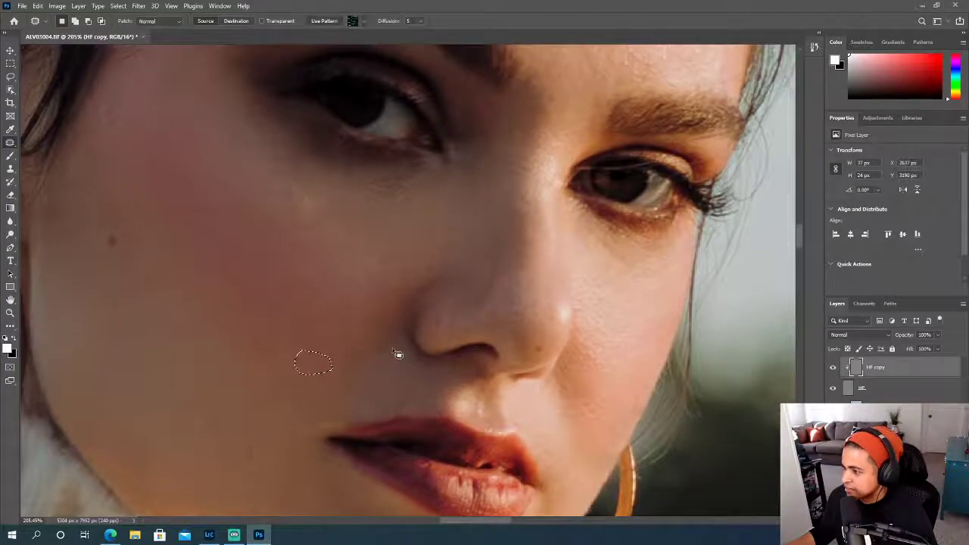
pyautogui.moveTo(409, 363); pyautogui.dragTo(392, 372)
pyautogui.hotkey('ctrl', 'd')
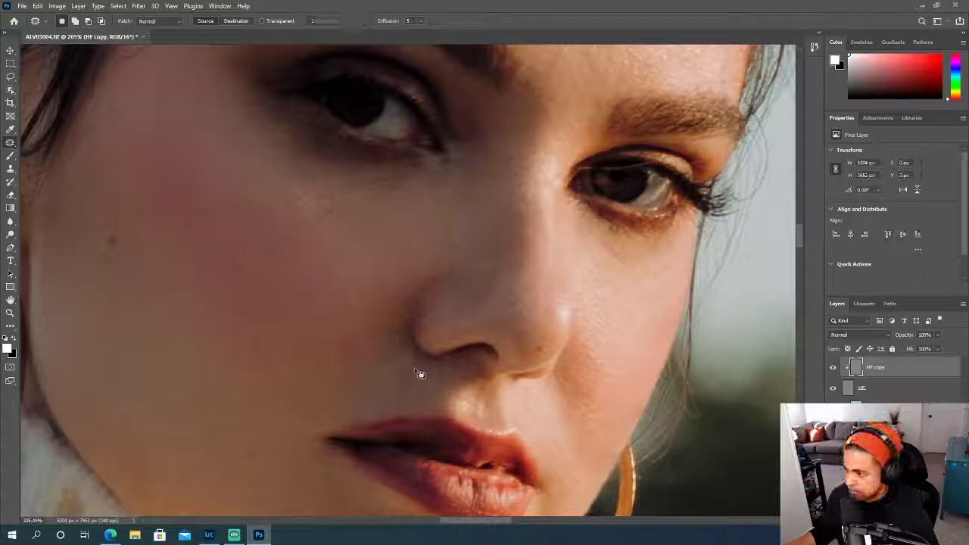
# - Patch the small uneven area on the lower near cheek, level with the mouth
pyautogui.scroll(-4, 415, 356)
pyautogui.scroll(2, 415, 354)
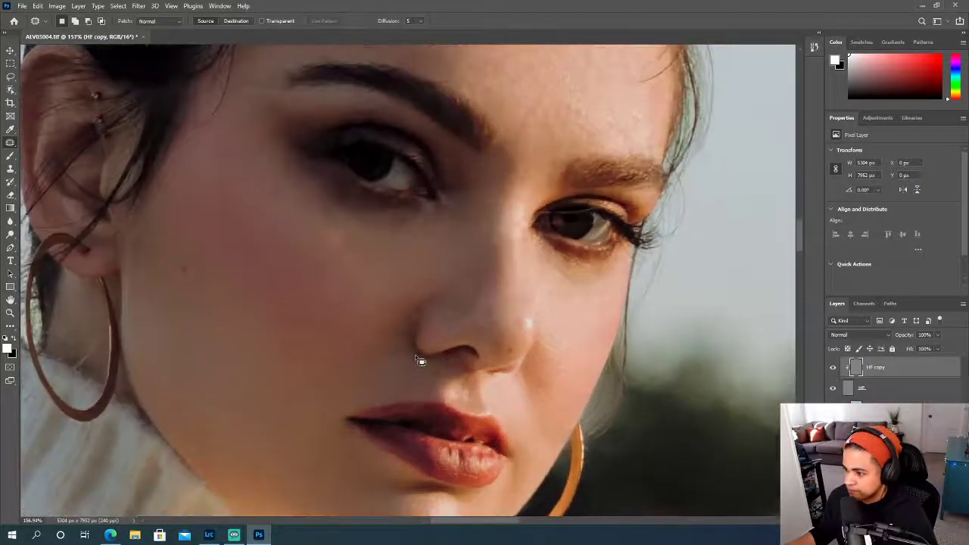
pyautogui.moveTo(253, 413)
pyautogui.mouseDown()
pyautogui.moveTo(284, 421)
pyautogui.moveTo(258, 401)
pyautogui.mouseUp()
# - Patch the small spots on the upper middle of the forehead and clear the selection
pyautogui.scroll(5, 233, 359)
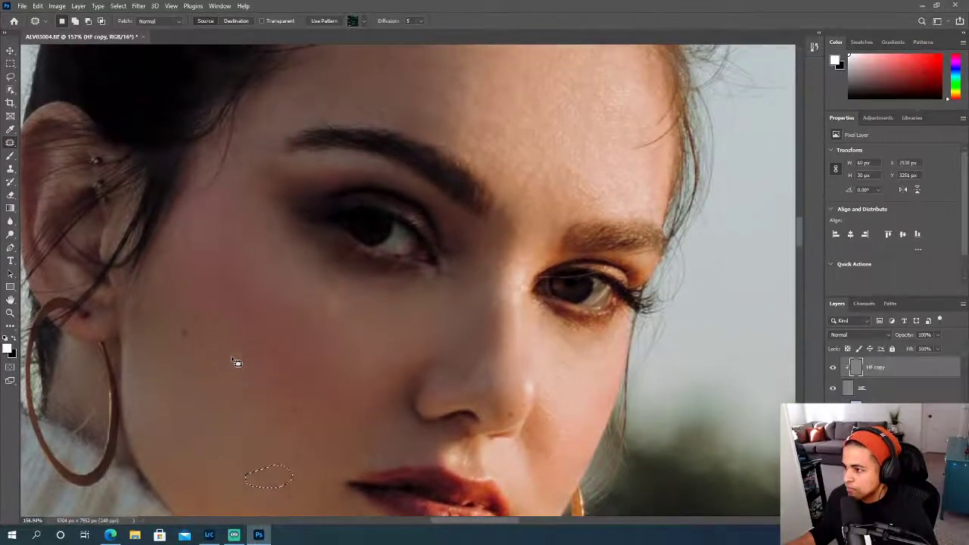
pyautogui.scroll(2, 235, 362)
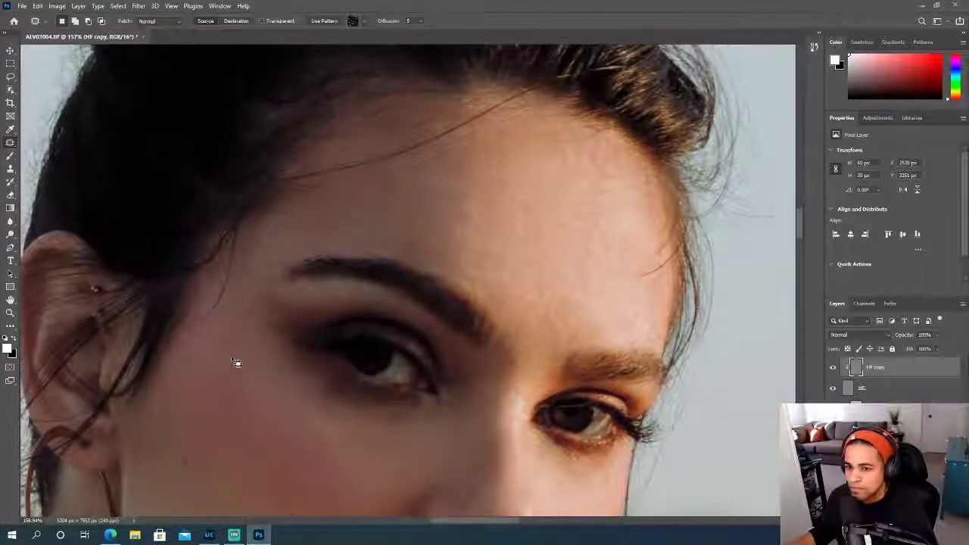
pyautogui.moveTo(542, 185)
pyautogui.mouseDown()
pyautogui.moveTo(560, 174)
pyautogui.moveTo(523, 174)
pyautogui.mouseUp()
pyautogui.moveTo(523, 215)
pyautogui.mouseDown()
pyautogui.moveTo(509, 232)
pyautogui.moveTo(529, 214)
pyautogui.mouseUp()
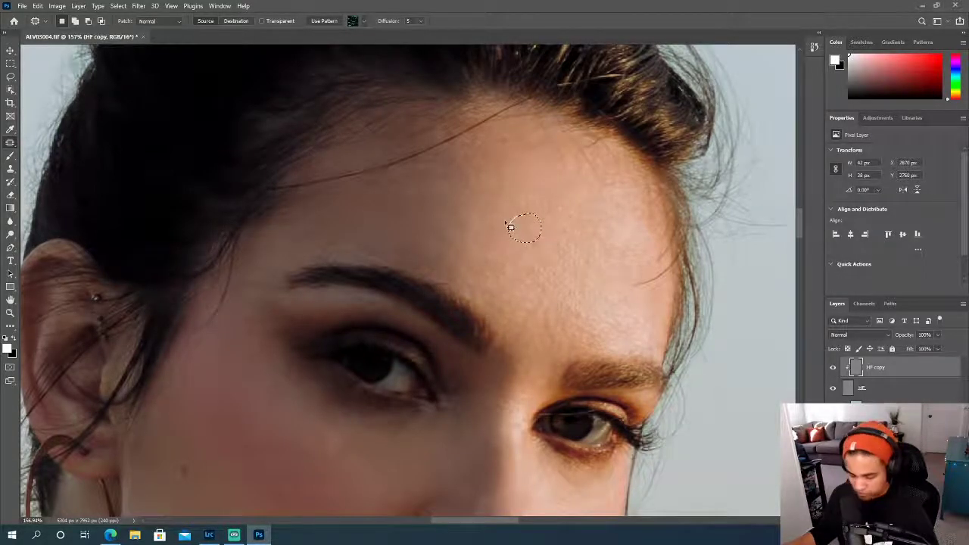
pyautogui.hotkey('ctrl', 'd')
# - Patch the rough texture on the far cheek beside the nose and above the mouth corner, then clear the selection
pyautogui.scroll(-6, 537, 287)
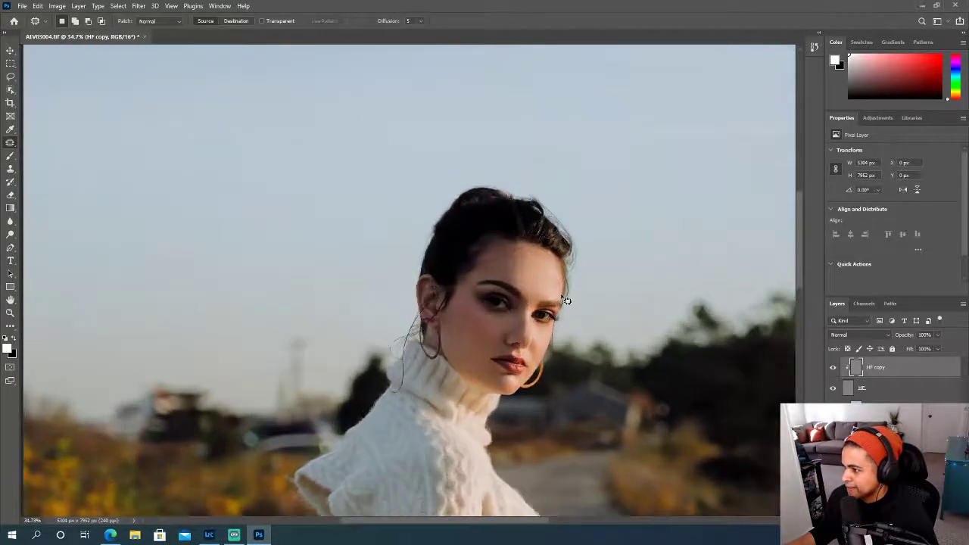
pyautogui.scroll(5, 577, 300)
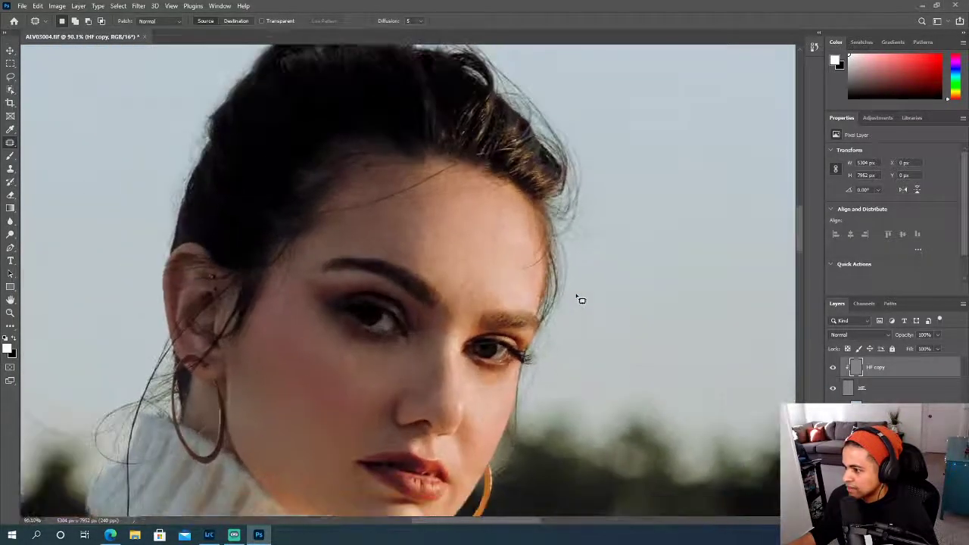
pyautogui.scroll(4, 511, 384)
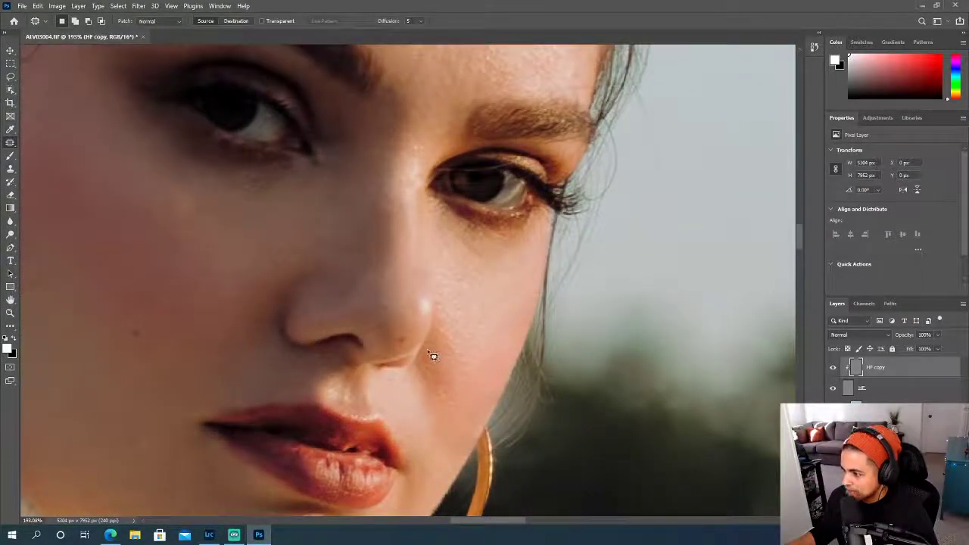
pyautogui.moveTo(409, 386)
pyautogui.mouseDown()
pyautogui.moveTo(420, 433)
pyautogui.moveTo(451, 441)
pyautogui.mouseUp()
pyautogui.moveTo(437, 352)
pyautogui.mouseDown()
pyautogui.moveTo(426, 351)
pyautogui.moveTo(458, 346)
pyautogui.mouseUp()
pyautogui.hotkey('ctrl', 'd')
# - Patch a remaining uneven spot on the near side of the face and clear the selection
pyautogui.scroll(-3, 475, 373)
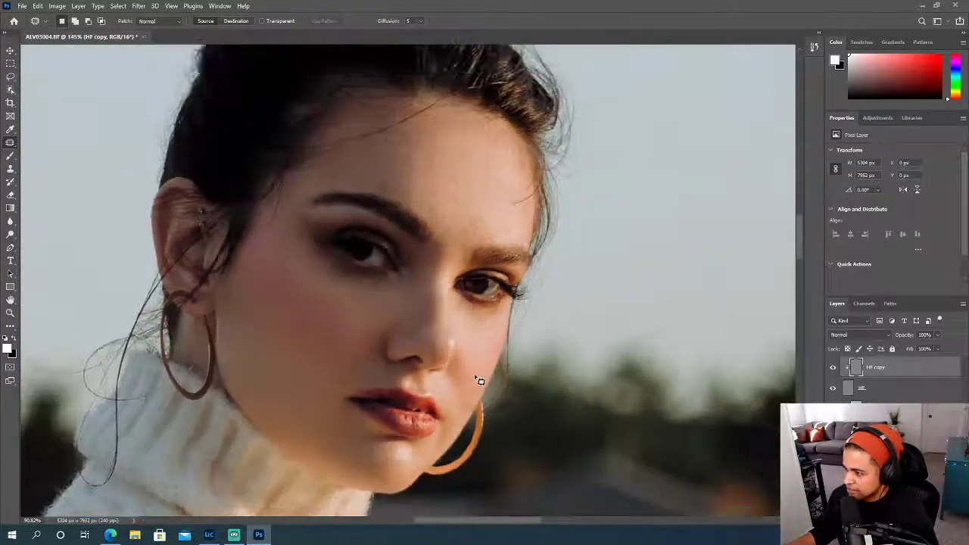
pyautogui.scroll(-8, 480, 380)
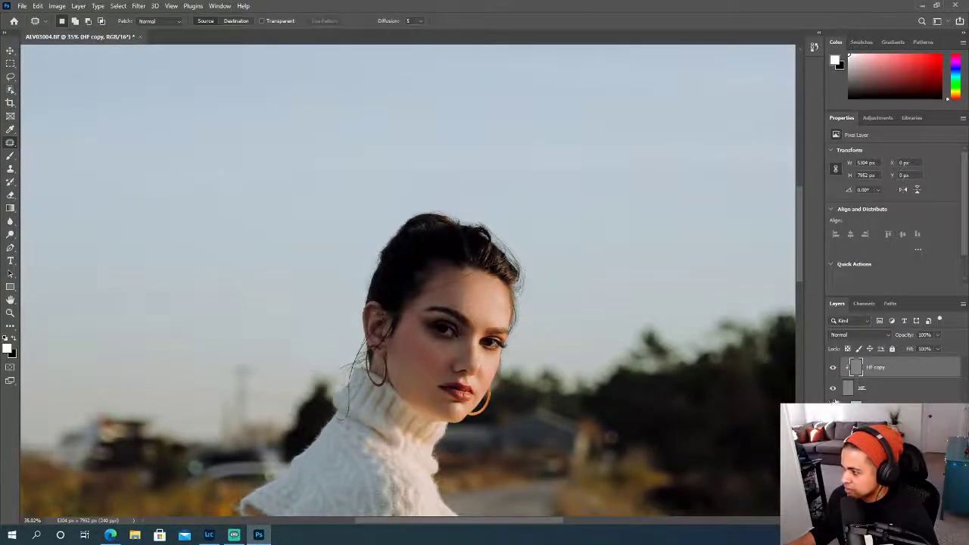
pyautogui.scroll(5, 613, 407)
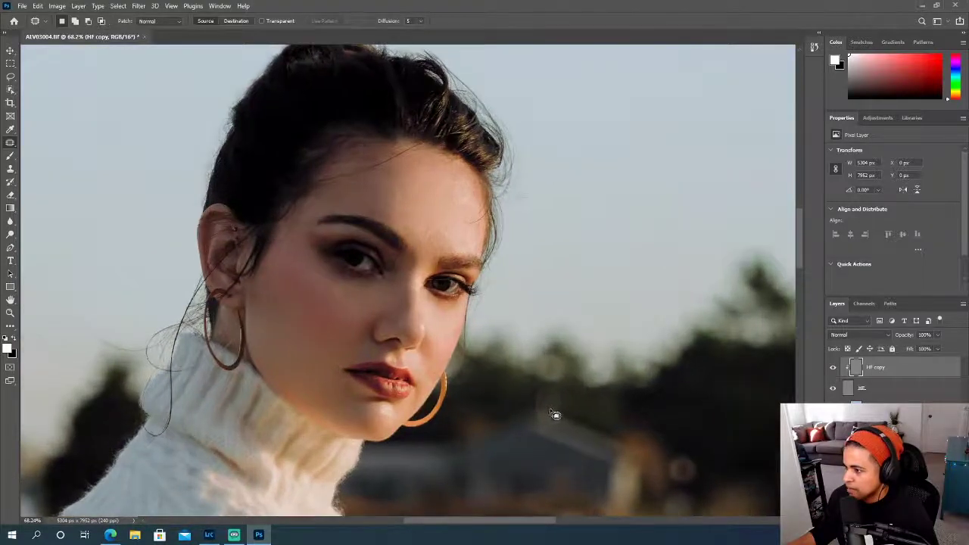
pyautogui.scroll(2, 558, 416)
pyautogui.moveTo(300, 241)
pyautogui.mouseDown()
pyautogui.moveTo(285, 263)
pyautogui.moveTo(309, 266)
pyautogui.moveTo(307, 252)
pyautogui.moveTo(320, 281)
pyautogui.mouseUp()
pyautogui.hotkey('ctrl', 'd')
# - Toggle the HF copy layer's visibility off and on to compare the skin before and after patching
pyautogui.scroll(-3, 412, 315)
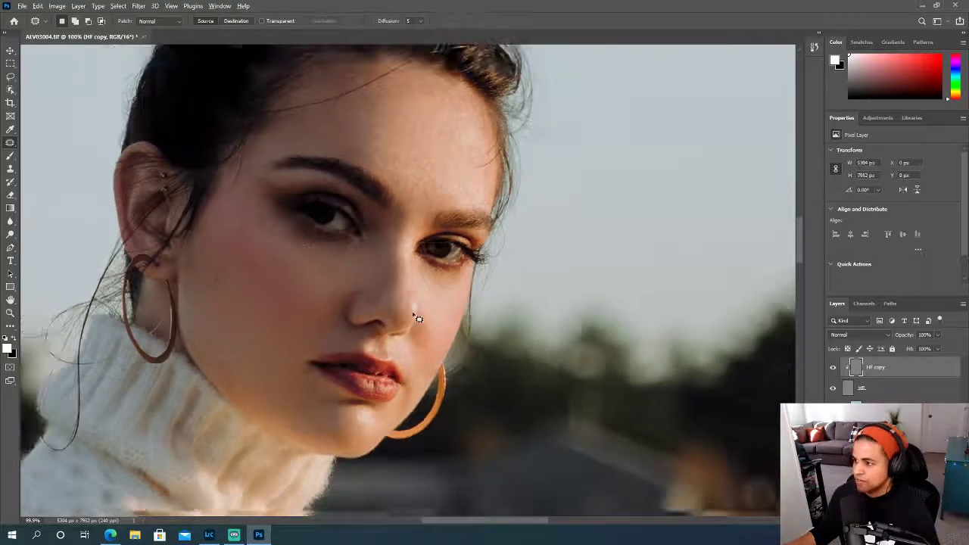
pyautogui.click(833, 369)
pyautogui.click(833, 369)
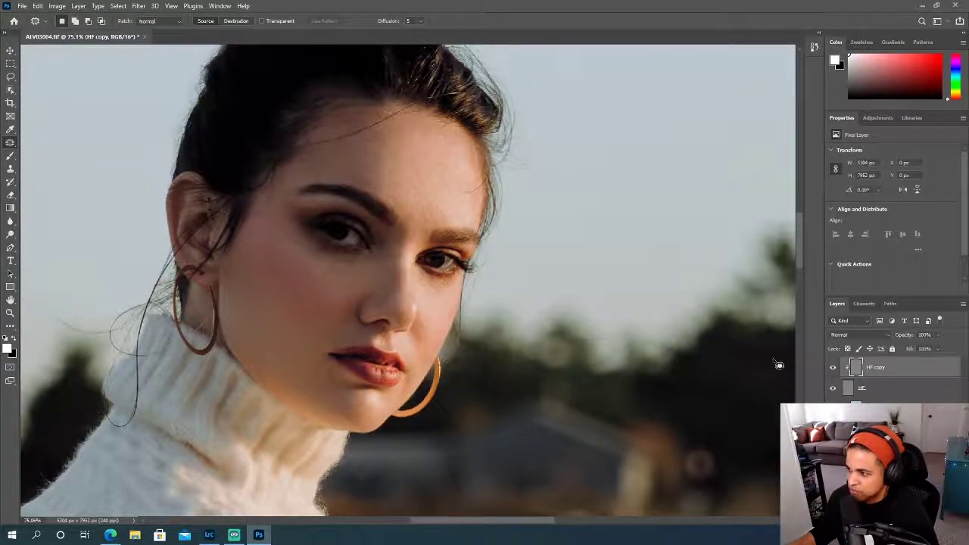
# - Patch the uneven texture along the outer edge of the far cheek below the eye, then clear the selection
pyautogui.scroll(4, 460, 336)
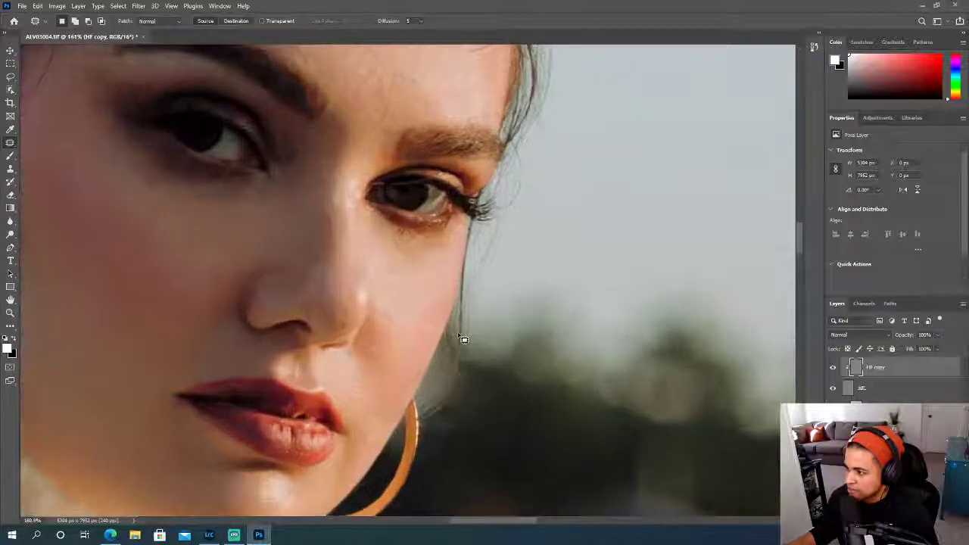
pyautogui.moveTo(446, 277)
pyautogui.mouseDown()
pyautogui.moveTo(420, 296)
pyautogui.moveTo(435, 297)
pyautogui.moveTo(452, 273)
pyautogui.moveTo(432, 303)
pyautogui.mouseUp()
pyautogui.moveTo(453, 243)
pyautogui.mouseDown()
pyautogui.moveTo(416, 264)
pyautogui.moveTo(422, 275)
pyautogui.moveTo(440, 276)
pyautogui.moveTo(456, 251)
pyautogui.mouseUp()
pyautogui.moveTo(444, 260); pyautogui.dragTo(434, 292)
pyautogui.hotkey('ctrl', 'd')
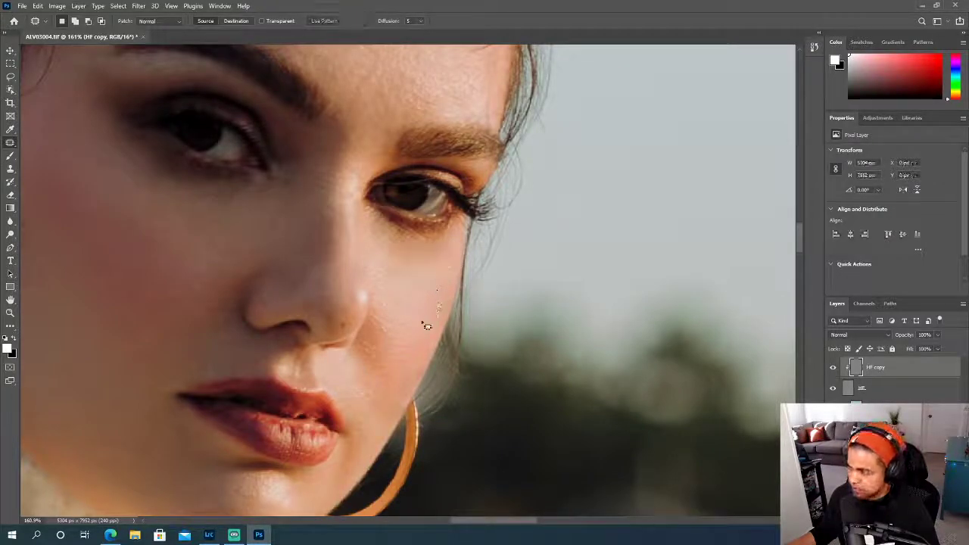
# - Patch the uneven texture along the forehead's shadow edge above the inner half of the near eyebrow, then clear the selection
pyautogui.scroll(-5, 391, 319)
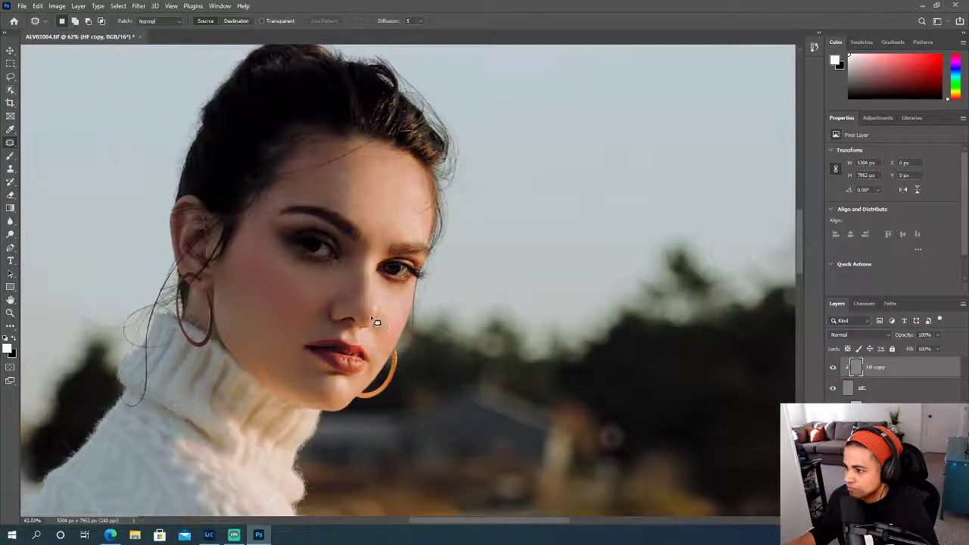
pyautogui.scroll(-6, 378, 323)
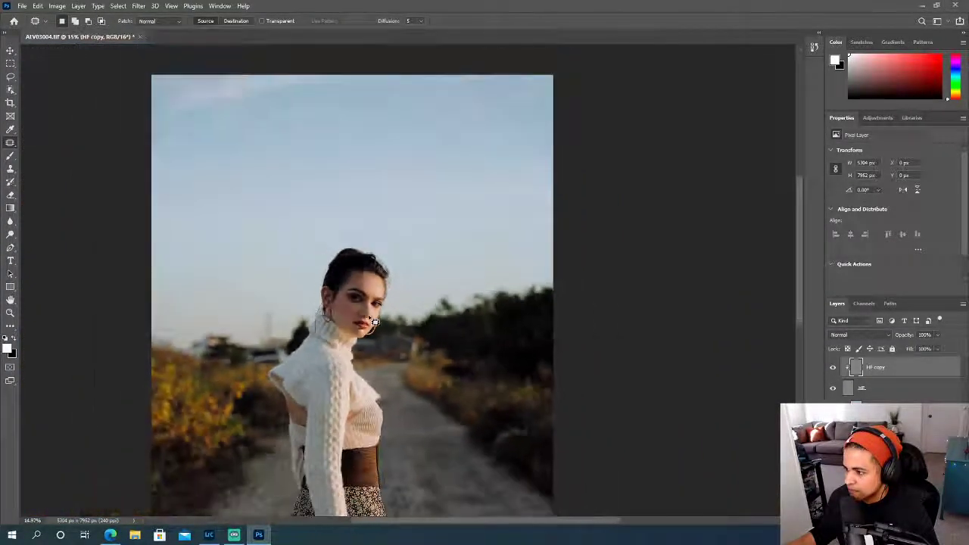
pyautogui.scroll(-2, 373, 322)
pyautogui.scroll(4, 382, 318)
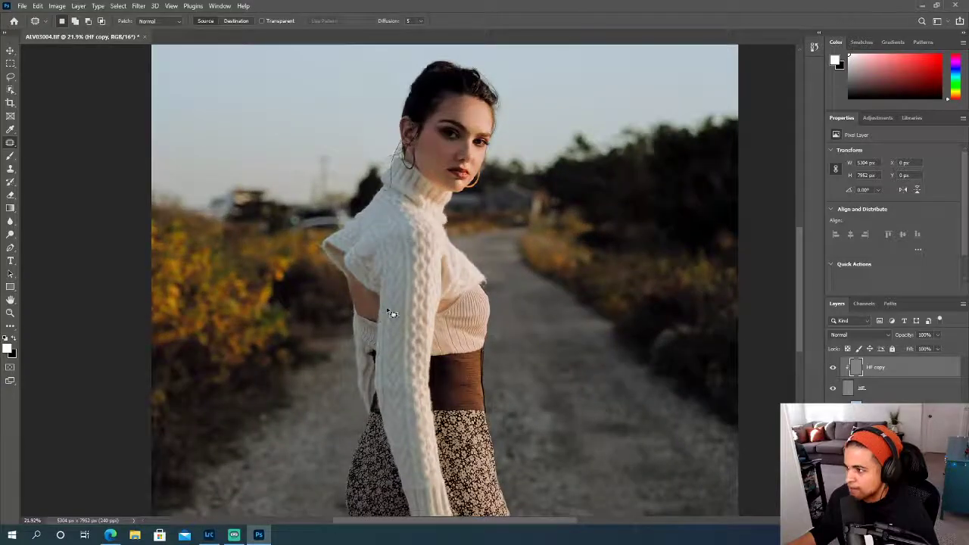
pyautogui.scroll(4, 391, 314)
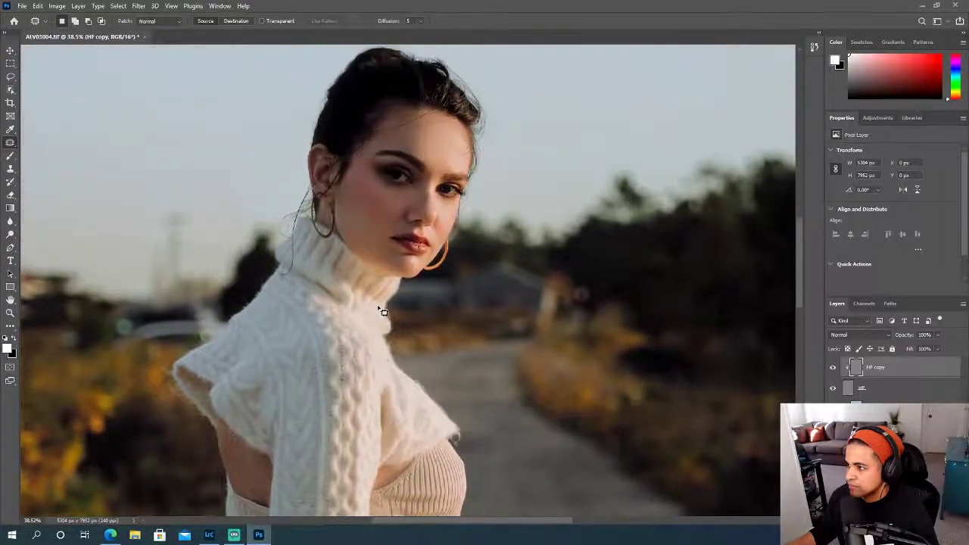
pyautogui.scroll(4, 383, 312)
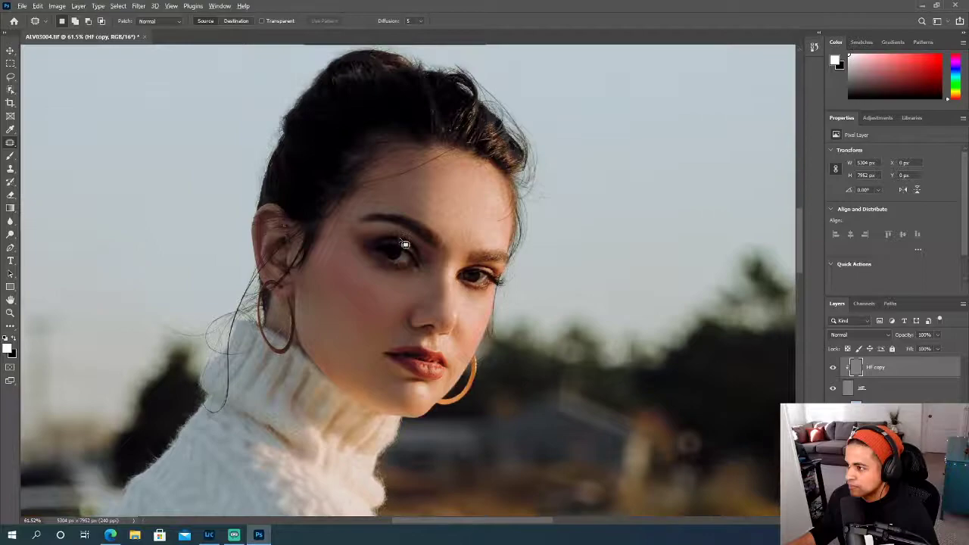
pyautogui.scroll(8, 405, 244)
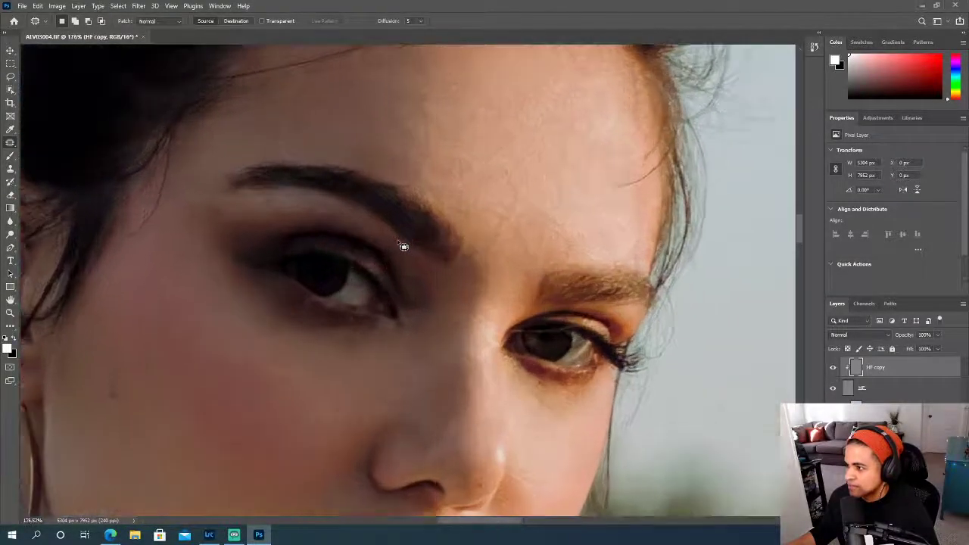
pyautogui.scroll(2, 415, 231)
pyautogui.moveTo(420, 145)
pyautogui.mouseDown()
pyautogui.moveTo(396, 174)
pyautogui.moveTo(415, 185)
pyautogui.moveTo(440, 161)
pyautogui.mouseUp()
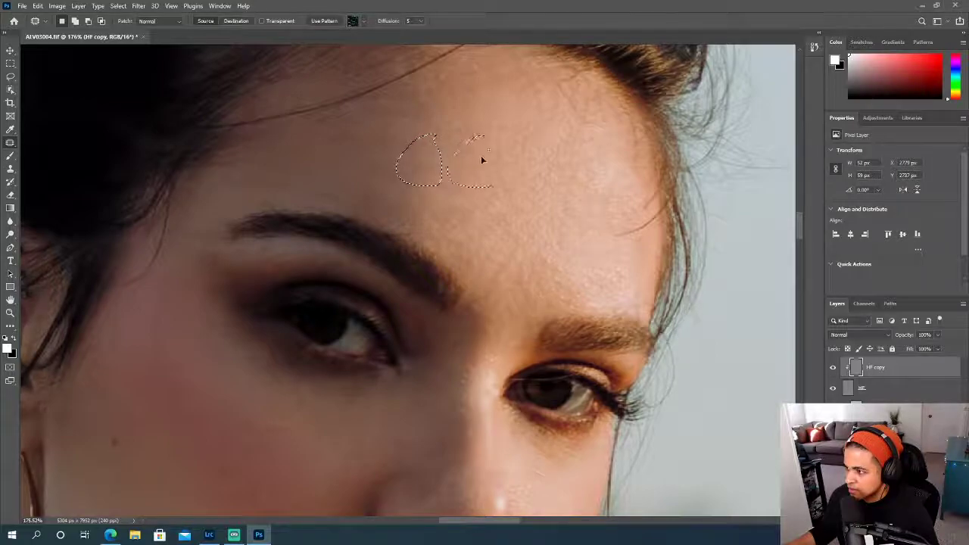
pyautogui.moveTo(435, 197); pyautogui.dragTo(410, 185)
pyautogui.moveTo(451, 227); pyautogui.dragTo(457, 197)
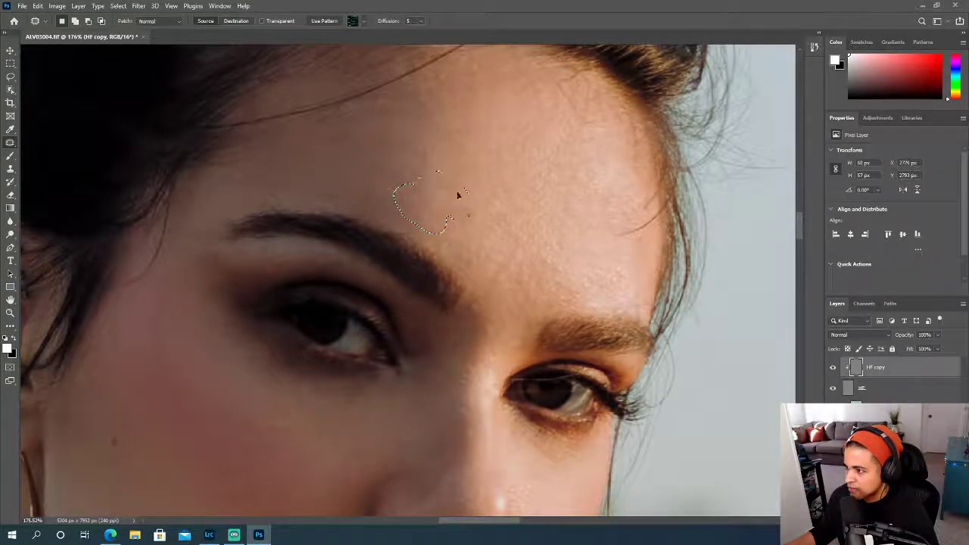
pyautogui.hotkey('ctrl', 'd')
# - Group the frequency separation layers above the Cleanup layer and name the group FS
pyautogui.scroll(-5, 508, 237)
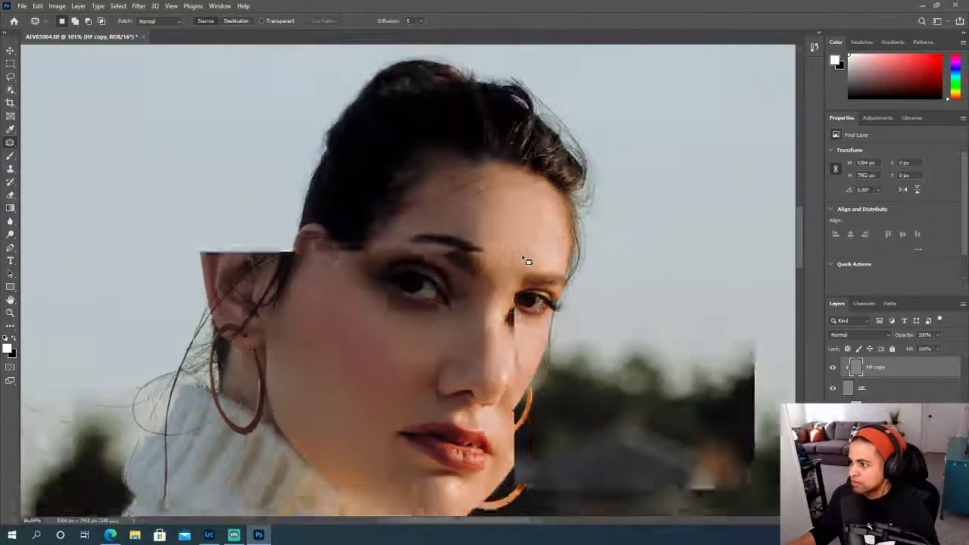
pyautogui.scroll(-3, 569, 271)
pyautogui.scroll(1, 571, 270)
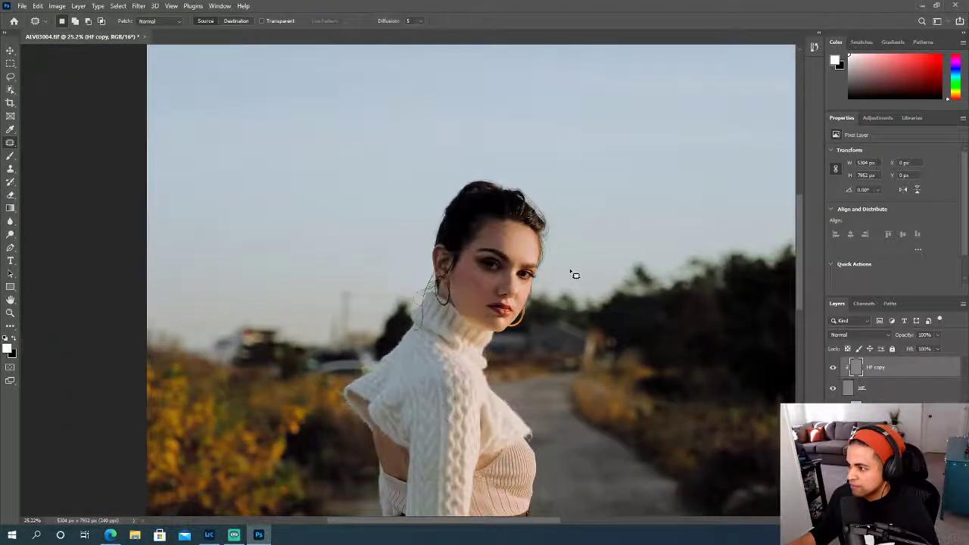
pyautogui.scroll(3, 573, 274)
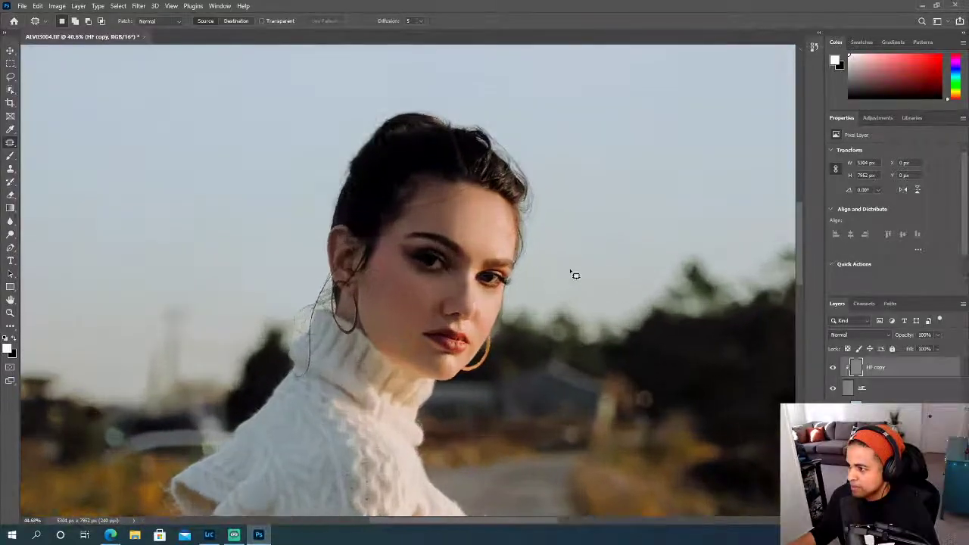
pyautogui.scroll(2, 573, 273)
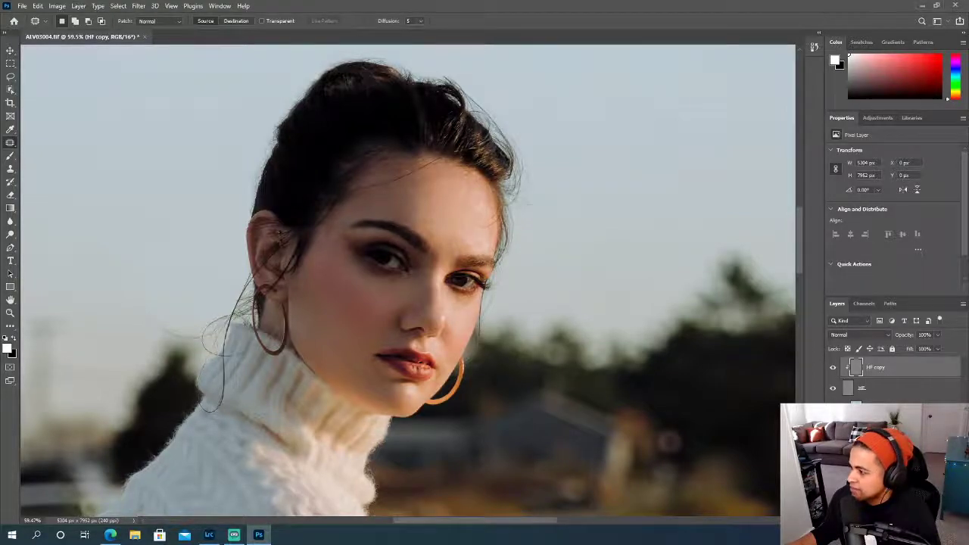
pyautogui.keyDown('shift'); pyautogui.click(870, 428); pyautogui.keyUp('shift')
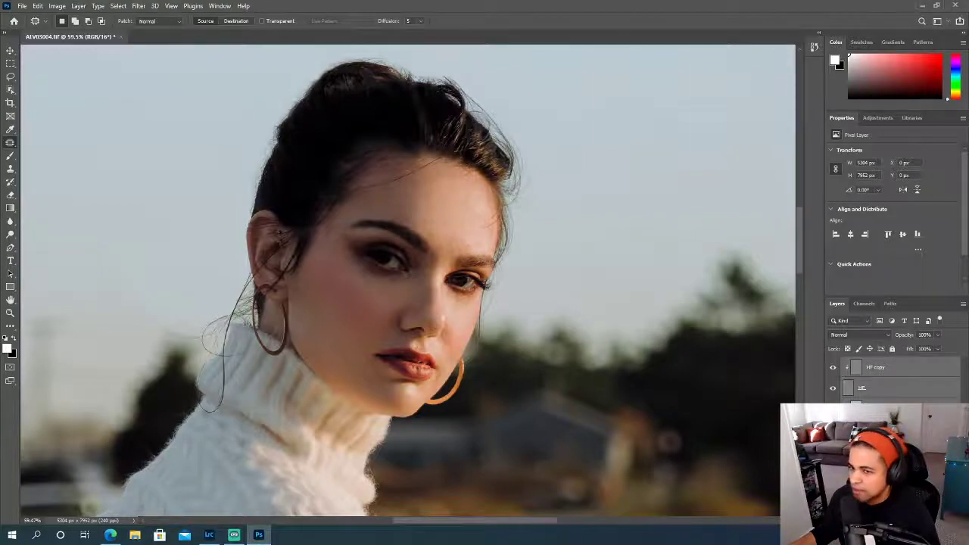
pyautogui.hotkey('ctrl', 'g')
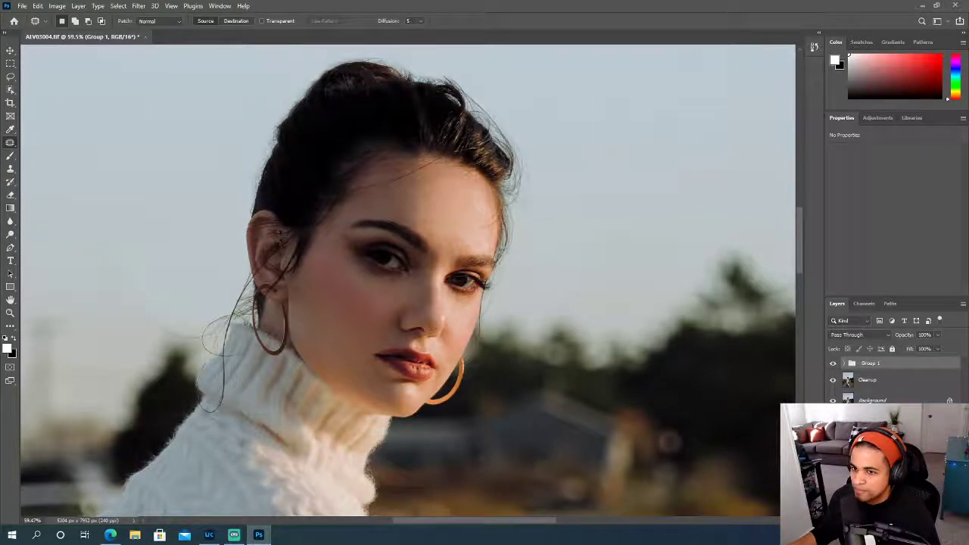
pyautogui.doubleClick(872, 362)
pyautogui.write('FS')
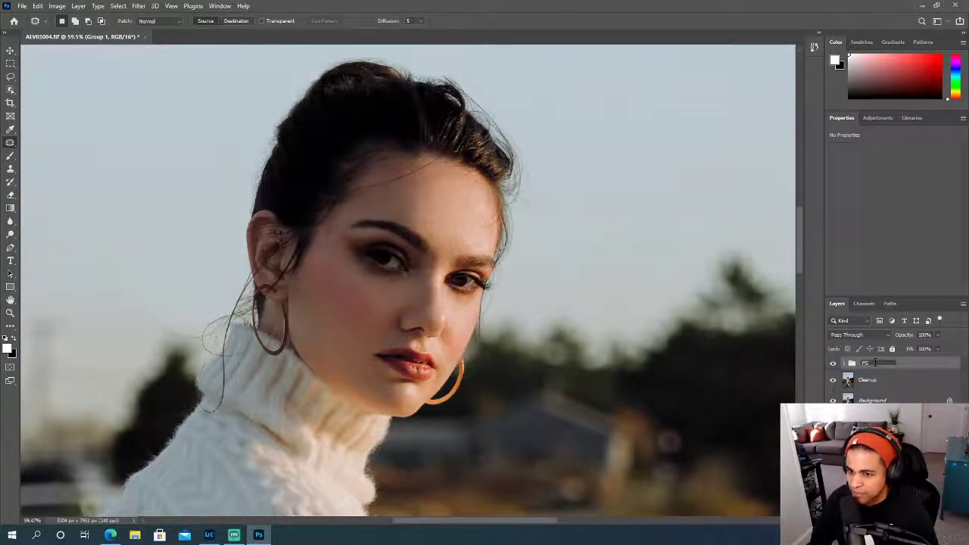
pyautogui.press('Return')
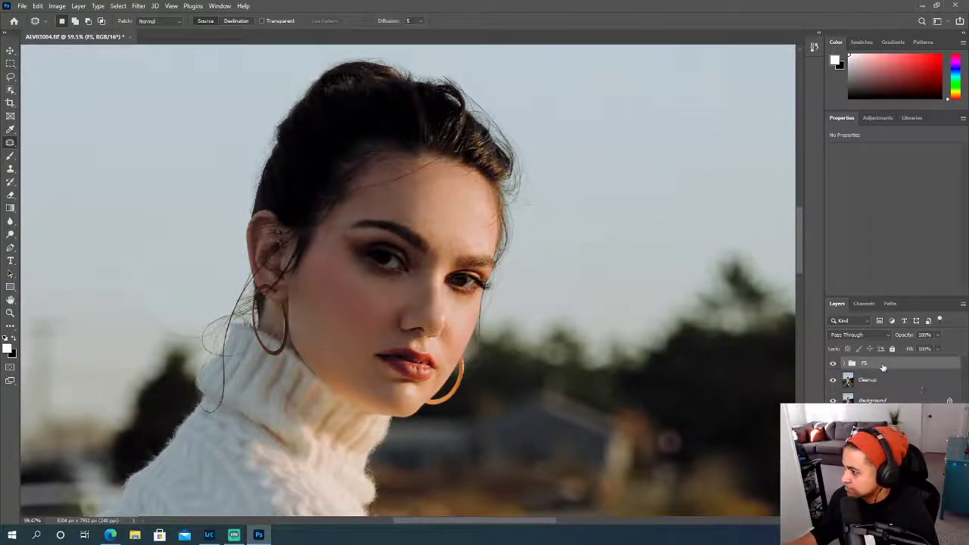
# - Duplicate the FS group, merge the copy into a single pixel layer, and name that layer Liquify
pyautogui.rightClick(878, 365)
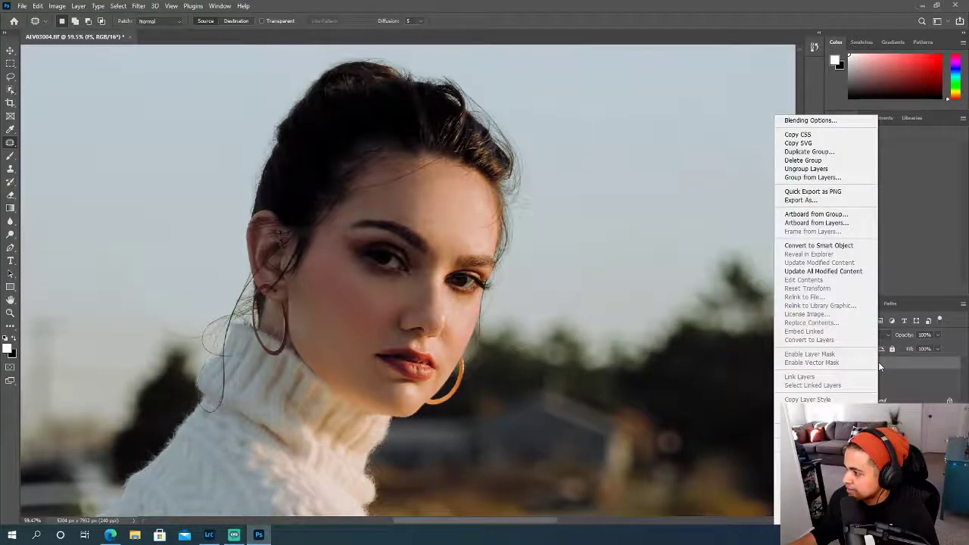
pyautogui.press('Escape')
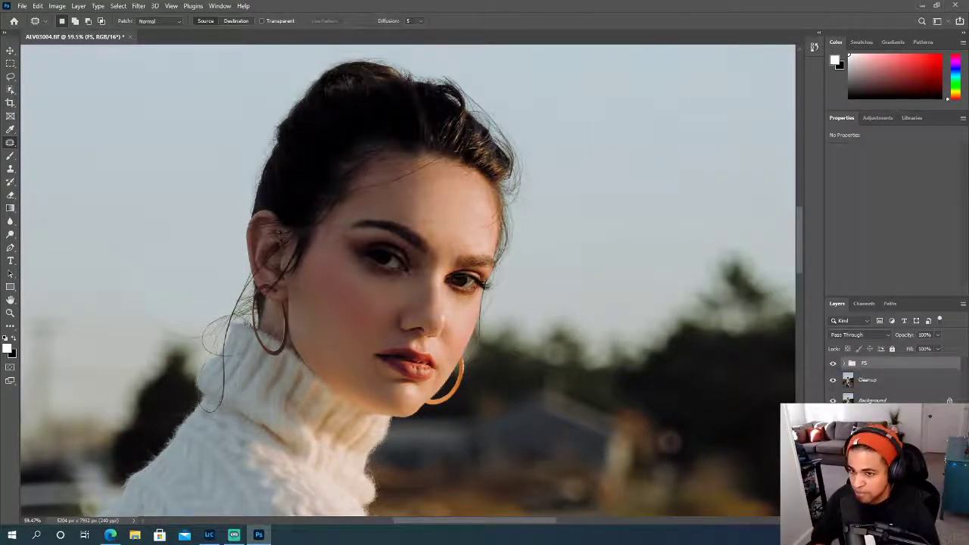
pyautogui.hotkey('ctrl', 'j')
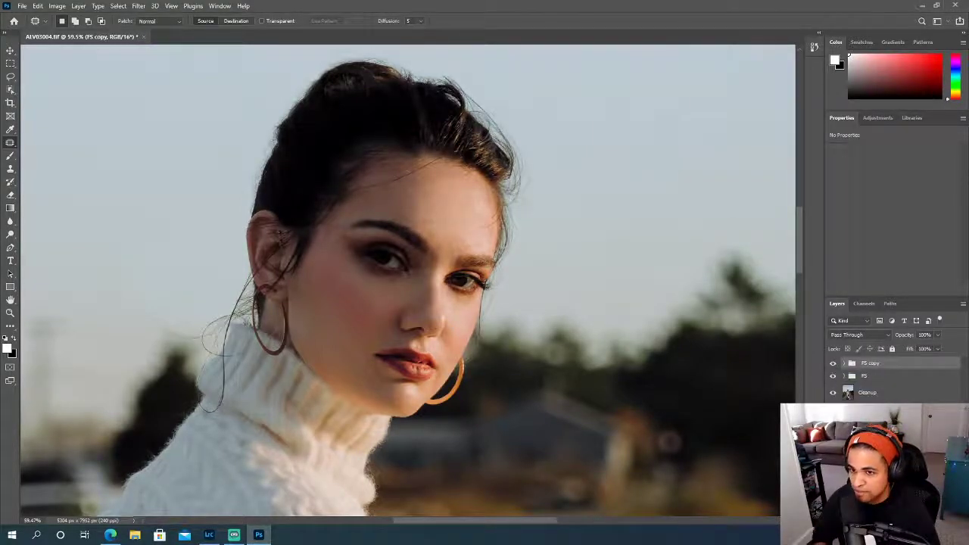
pyautogui.rightClick(878, 365)
pyautogui.click(807, 445)
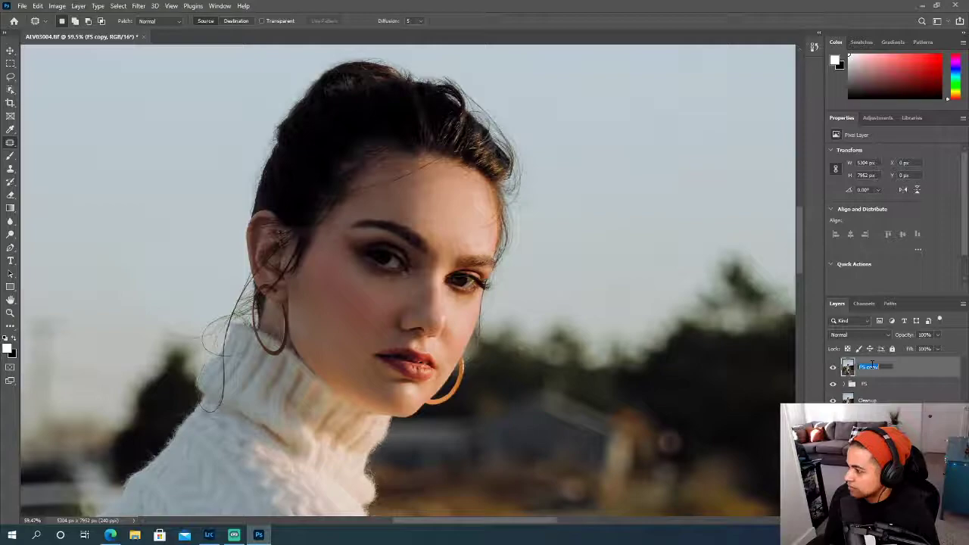
pyautogui.press('Return')
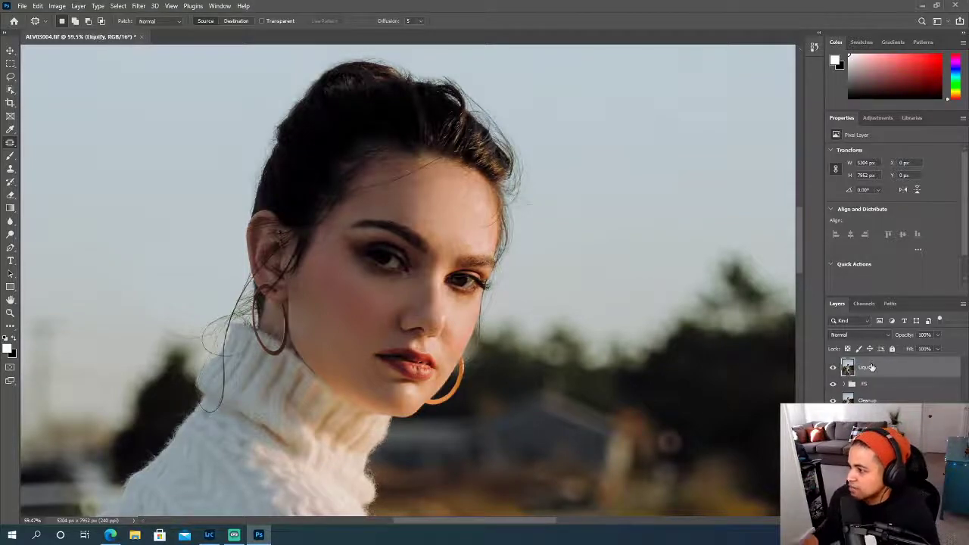
# - Examine the retouched portrait from the close-up of the face out to the full-length composition
pyautogui.scroll(-3, 670, 355)
pyautogui.scroll(-4, 671, 360)
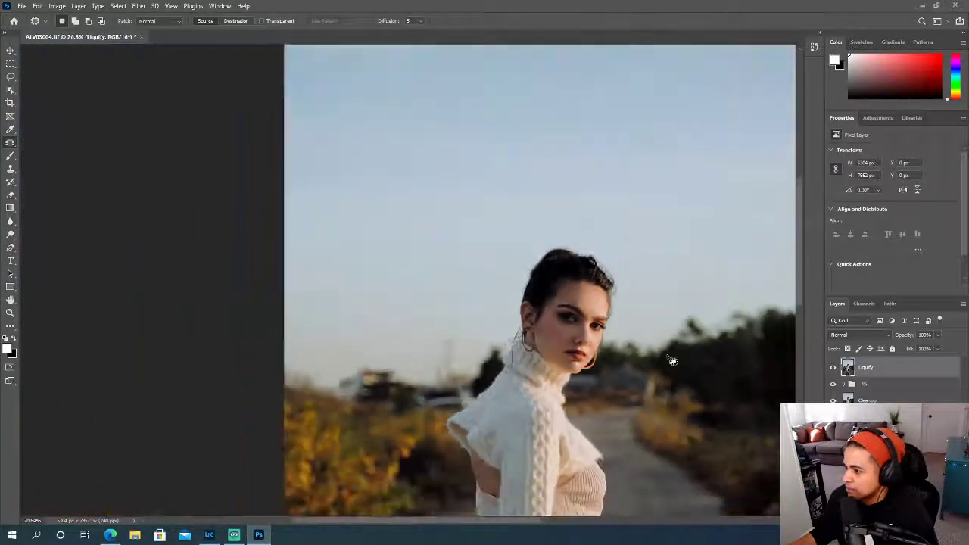
pyautogui.scroll(3, 671, 362)
pyautogui.scroll(1, 672, 363)
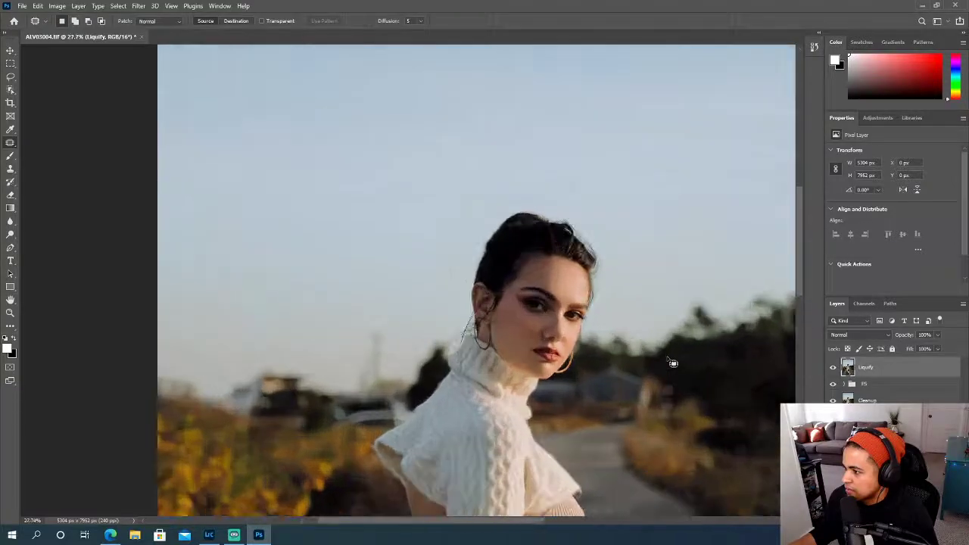
pyautogui.scroll(-3, 672, 363)
pyautogui.scroll(-2, 672, 363)
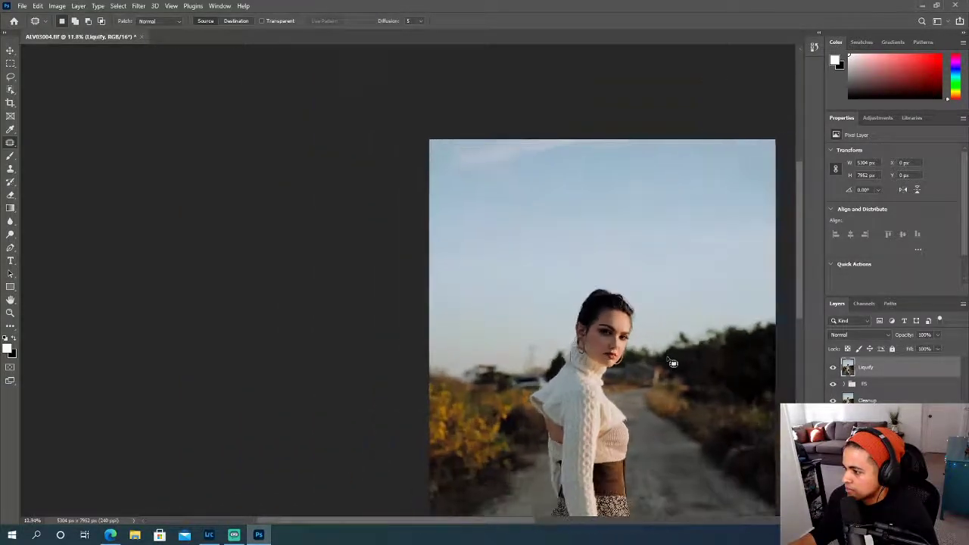
pyautogui.scroll(-5, 672, 362)
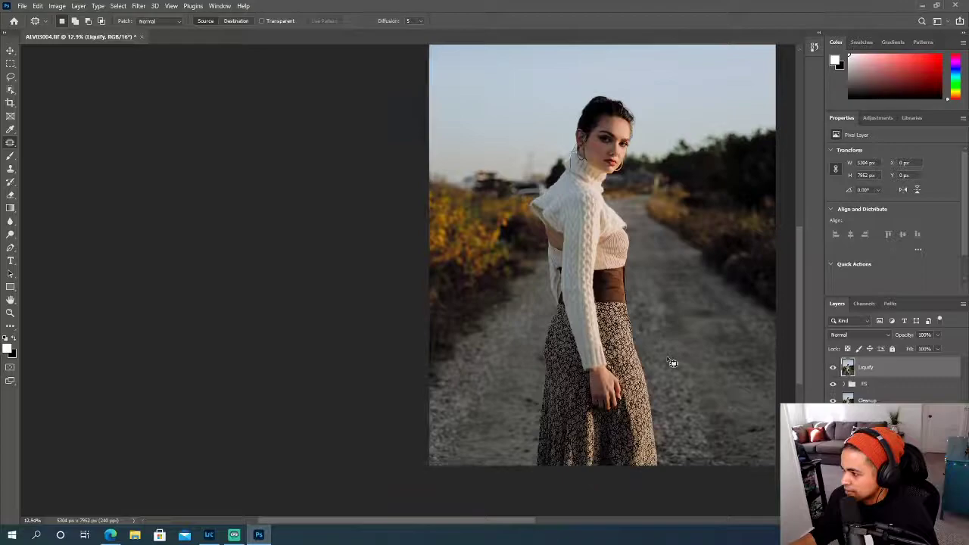
pyautogui.scroll(2, 669, 361)
pyautogui.hscroll(3, 664, 359)
pyautogui.hscroll(1, 666, 365)
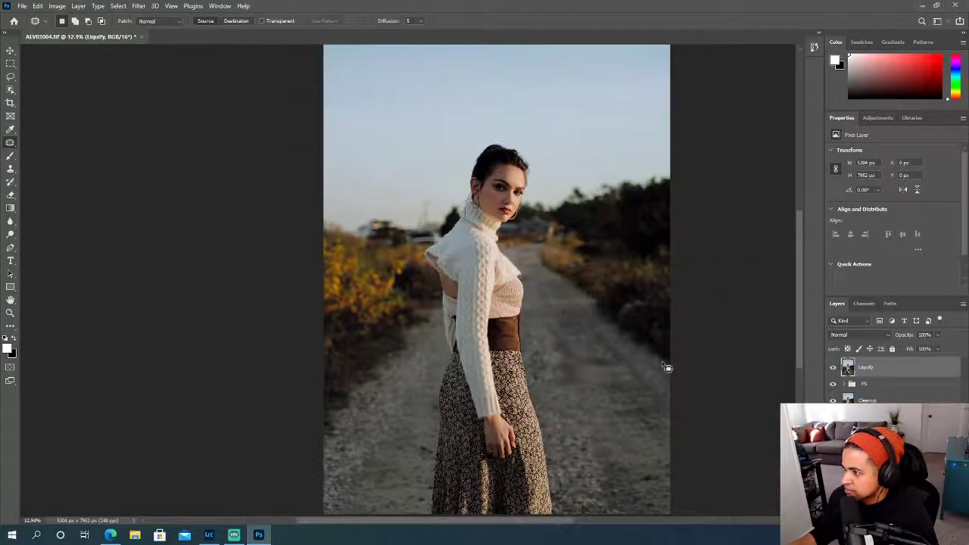
pyautogui.scroll(3, 613, 364)
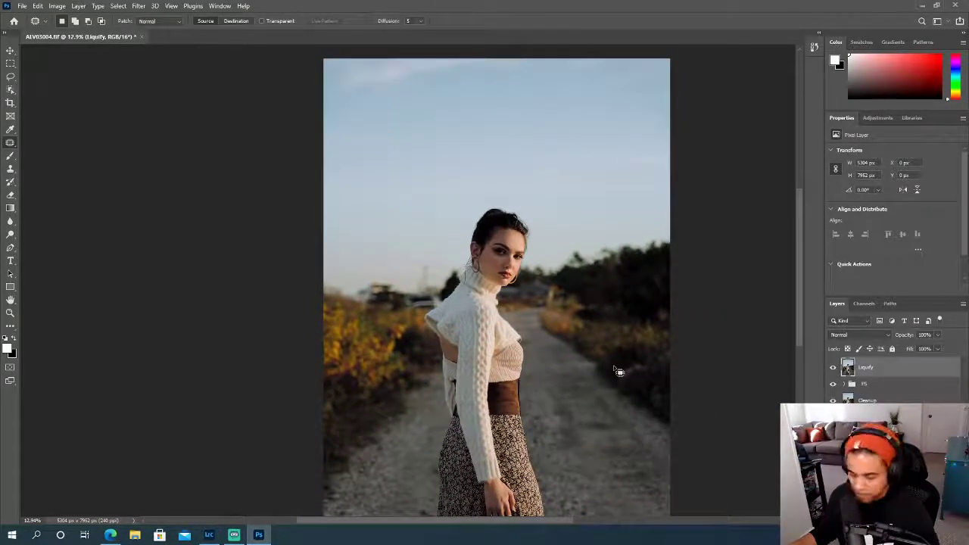
# - Save the layered TIFF with no image compression, interleaved pixel order, IBM PC byte order and RLE layer compression
pyautogui.hotkey('ctrl', 's')
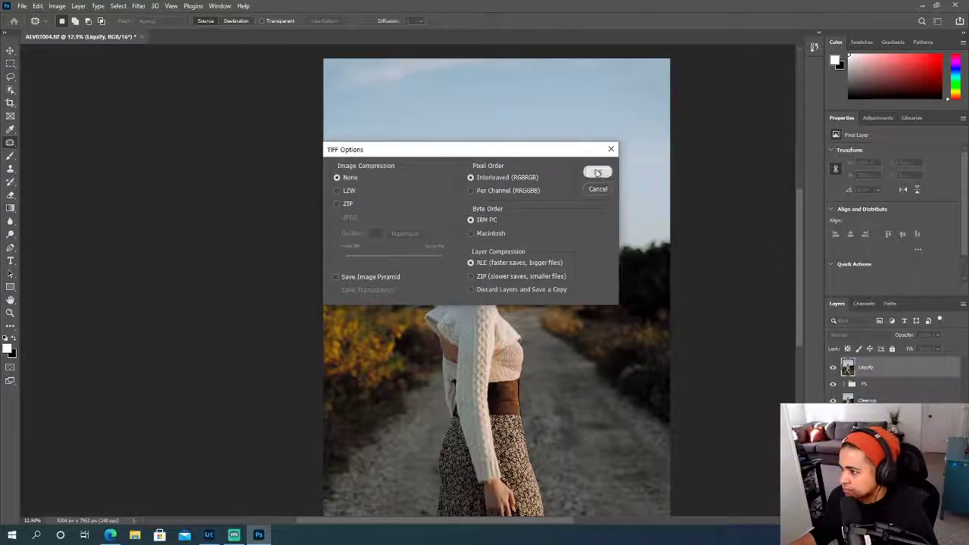
pyautogui.click(596, 172)
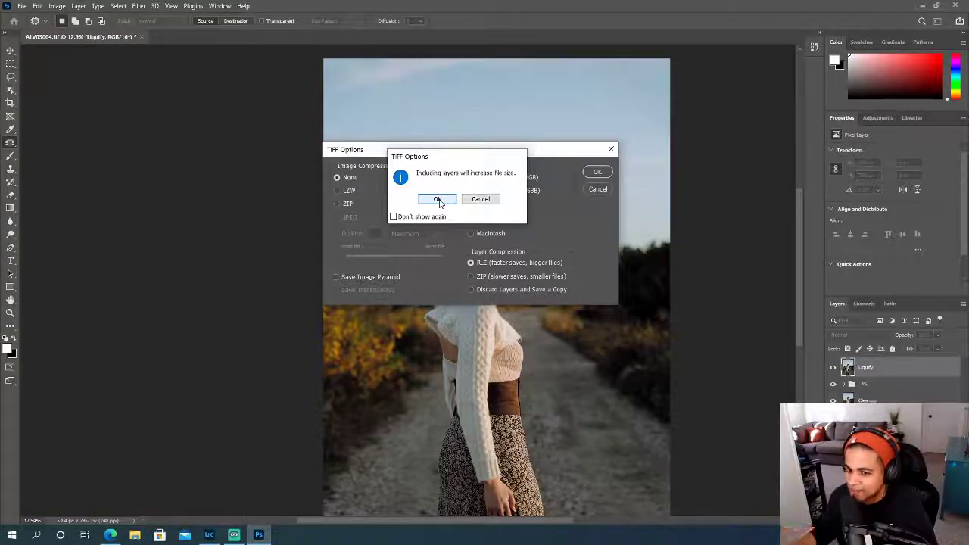
pyautogui.click(438, 200)
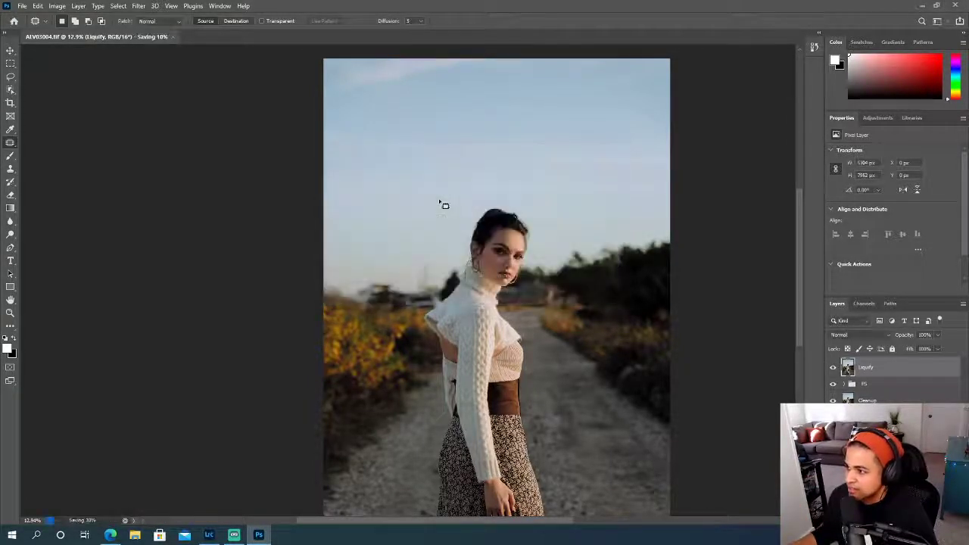
pyautogui.scroll(-1, 379, 195)
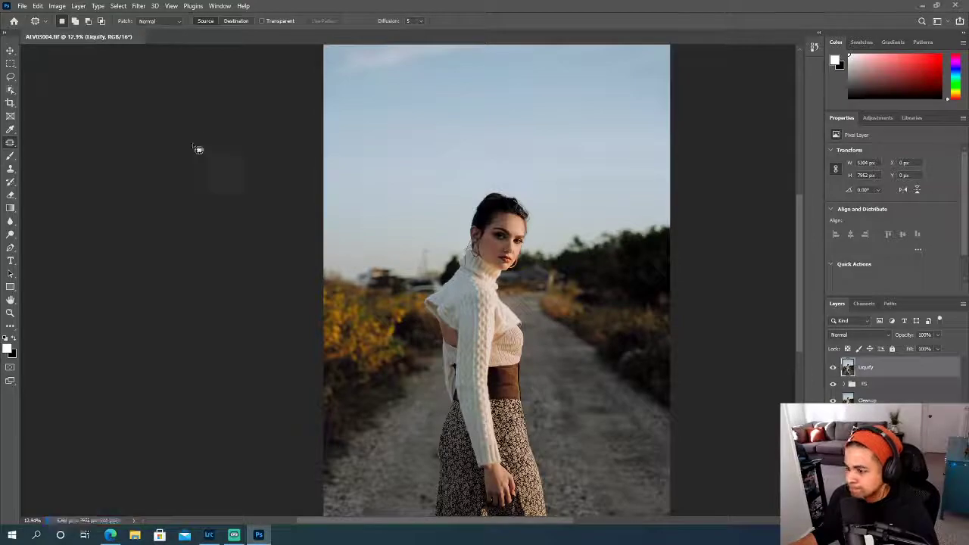
# - Switch to Lightroom Classic, reveal the filmstrip, and display All Photographs in the Library
pyautogui.click(209, 536)
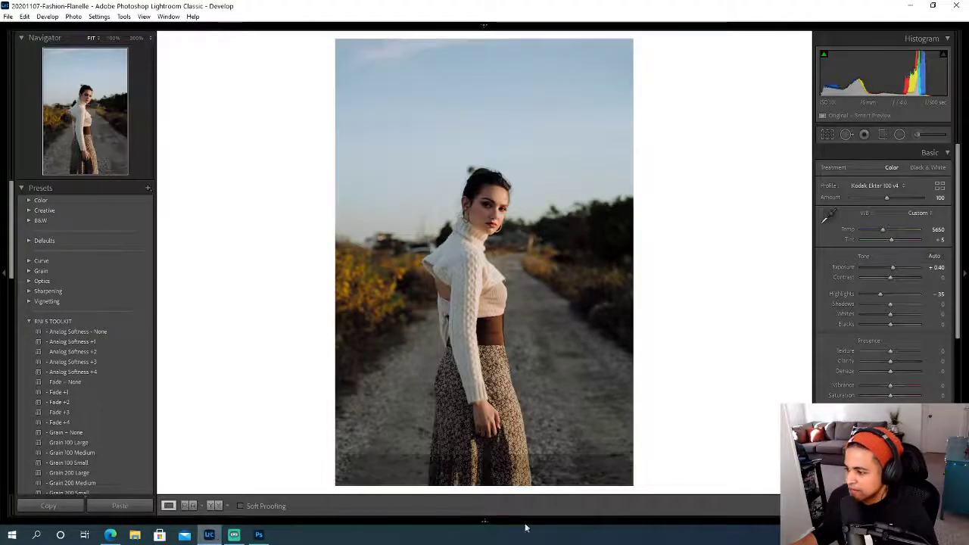
pyautogui.click(485, 522)
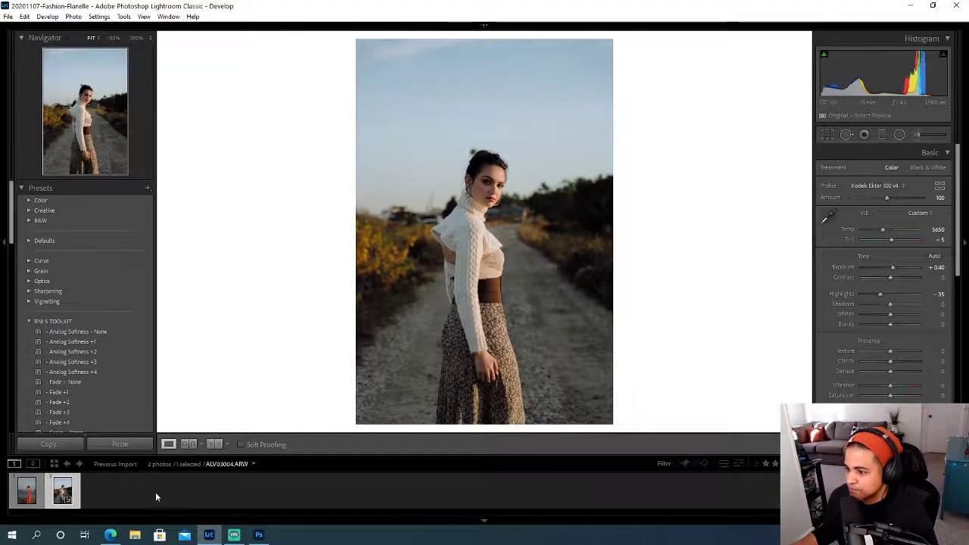
pyautogui.click(159, 498)
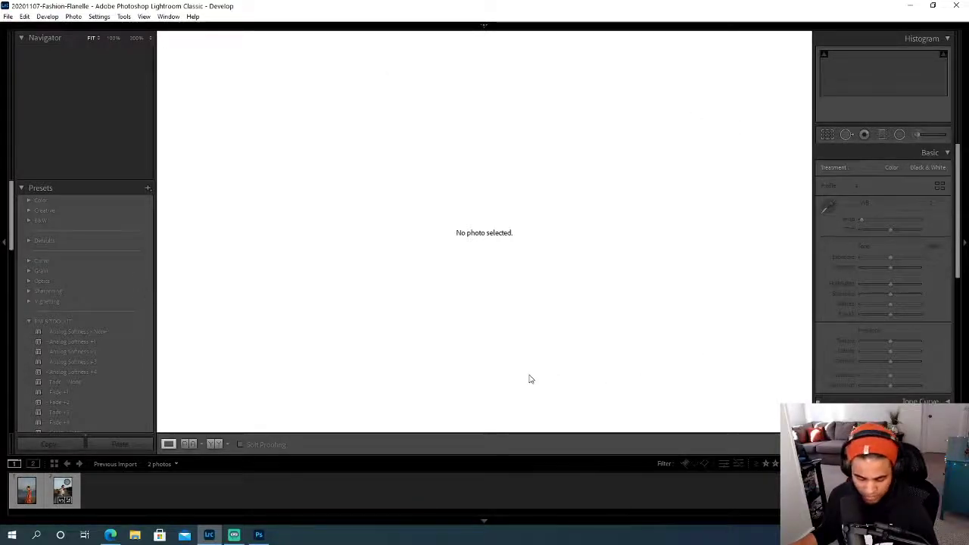
pyautogui.press('e')
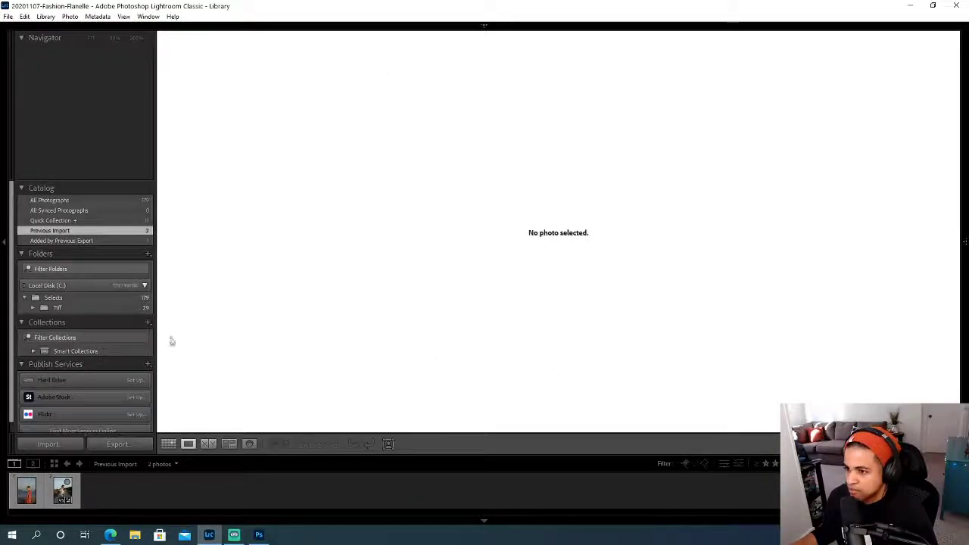
pyautogui.click(58, 199)
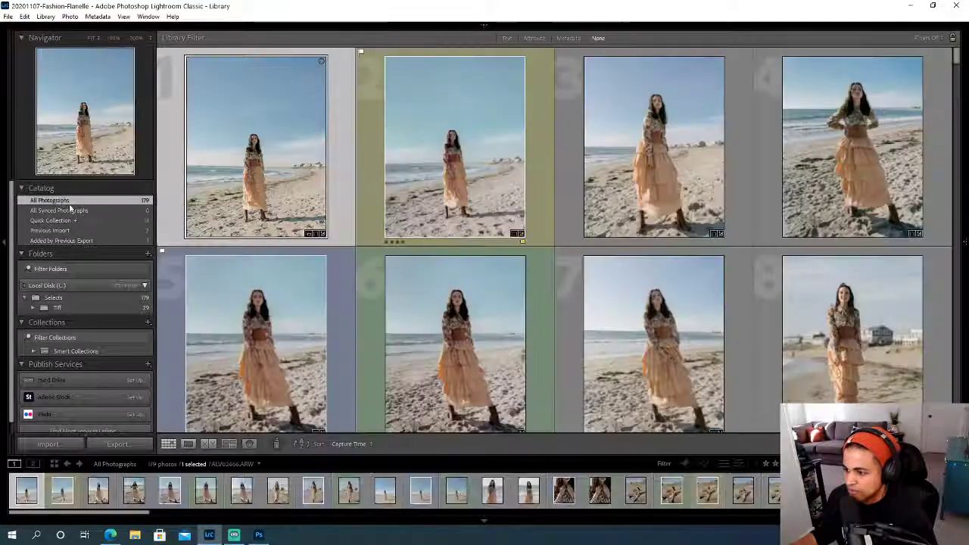
# - Find the two versions of ALV03004, then label the ARW original blue and the retouched TIF green
pyautogui.moveTo(136, 513); pyautogui.dragTo(669, 528)
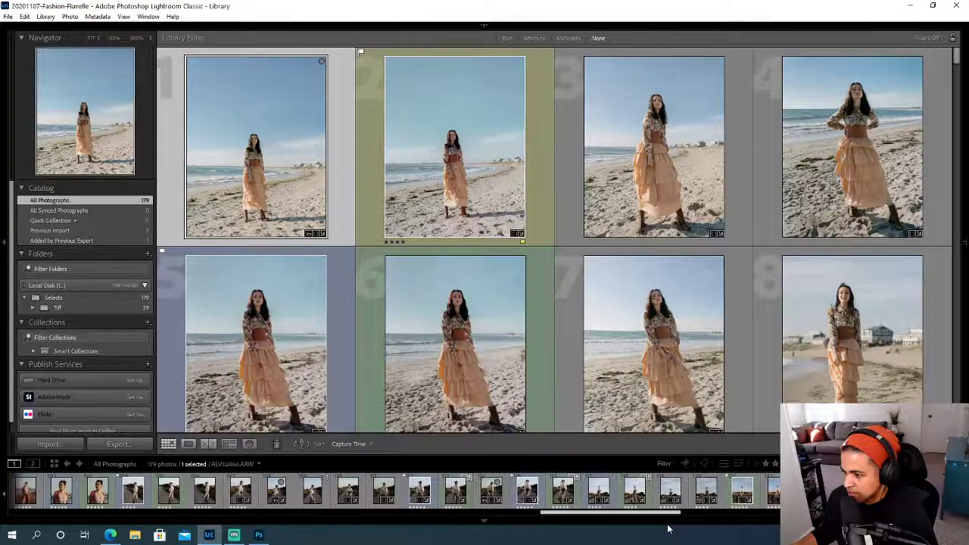
pyautogui.click(278, 493)
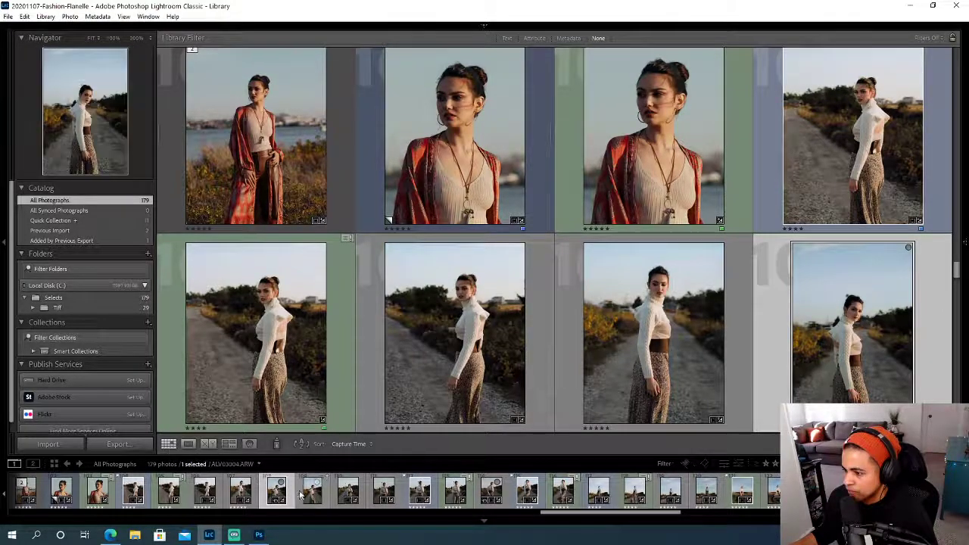
pyautogui.click(311, 493)
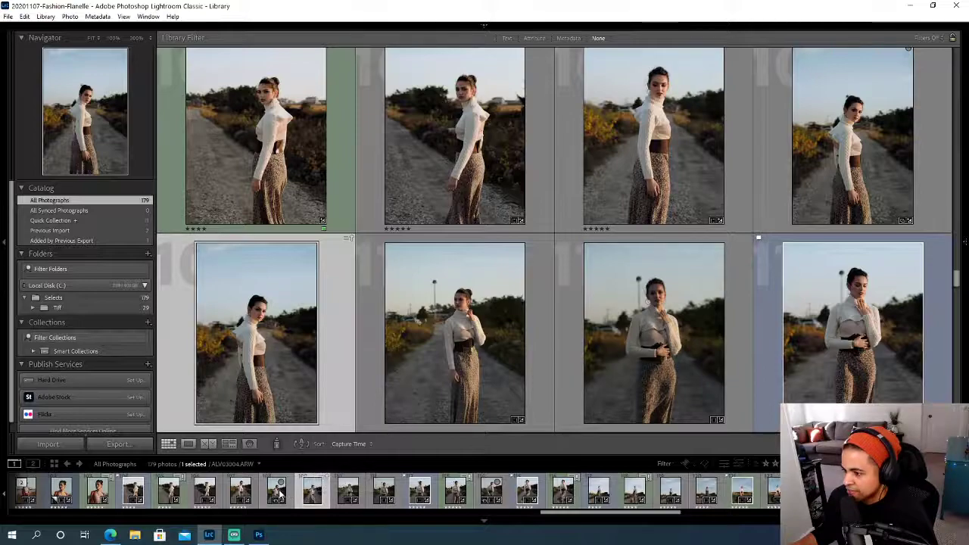
pyautogui.click(280, 493)
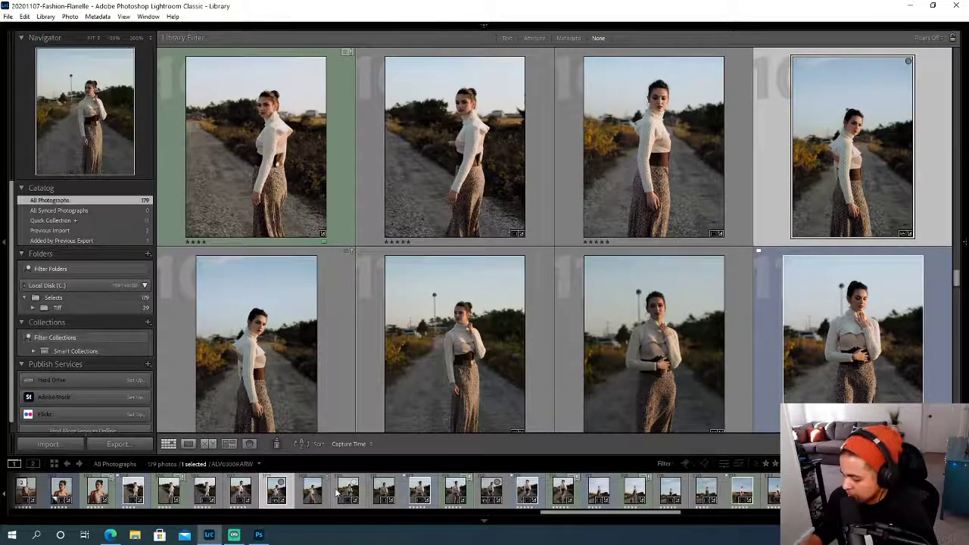
pyautogui.press('9')
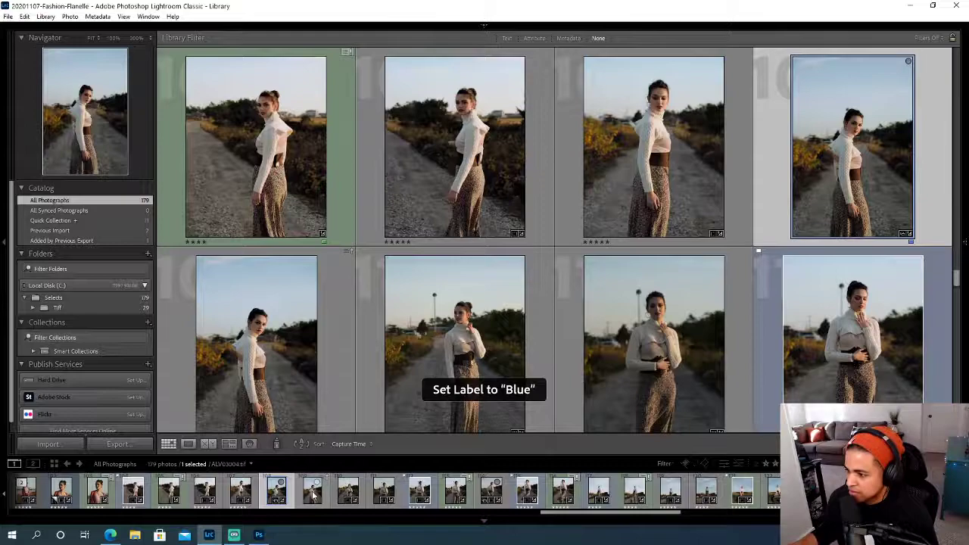
pyautogui.click(313, 493)
pyautogui.press('8')
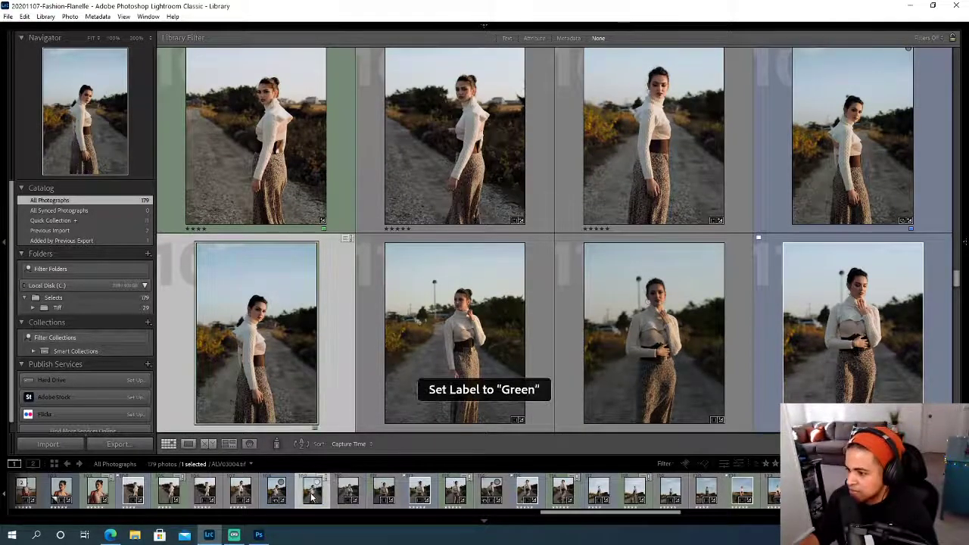
# - View ALV03004.tif in Loupe view, zoomed in on the face at 50%
pyautogui.click(276, 492)
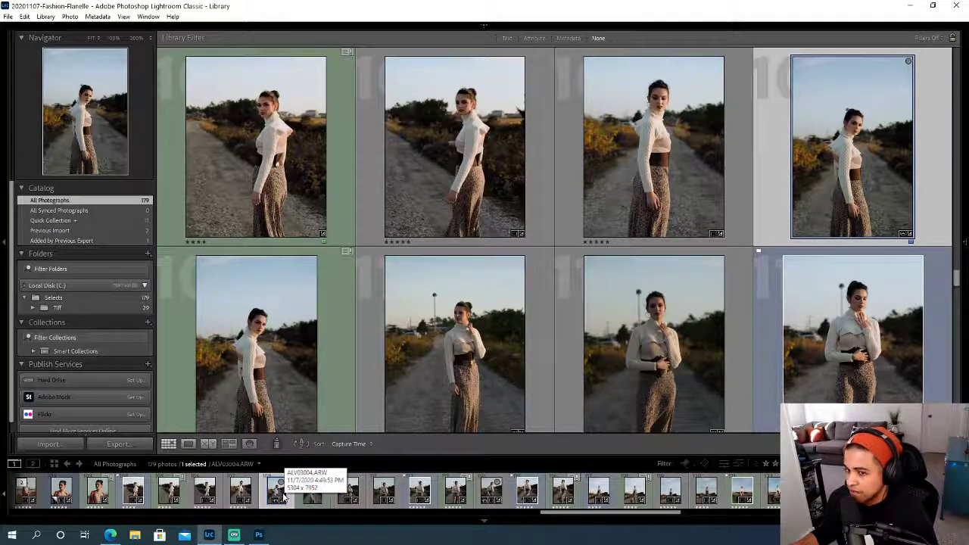
pyautogui.click(309, 492)
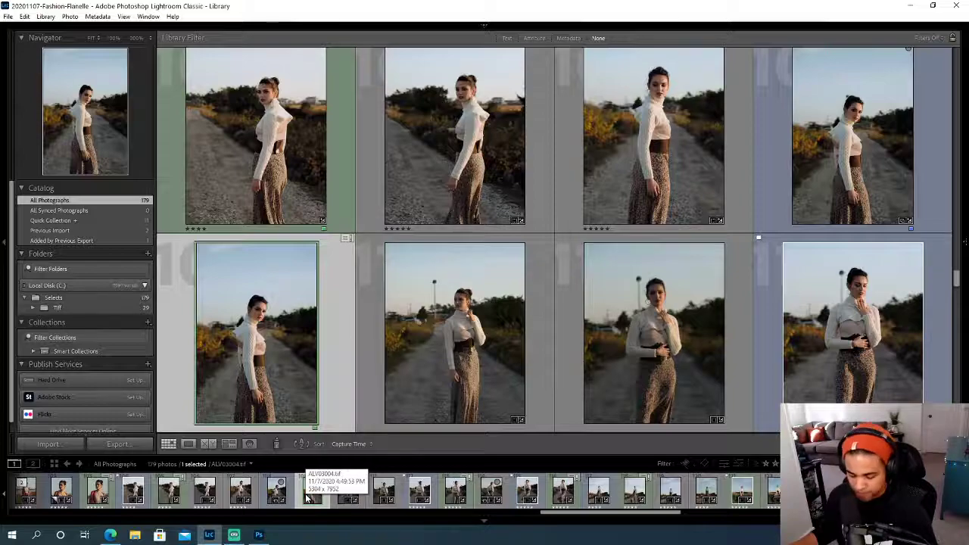
pyautogui.press('e')
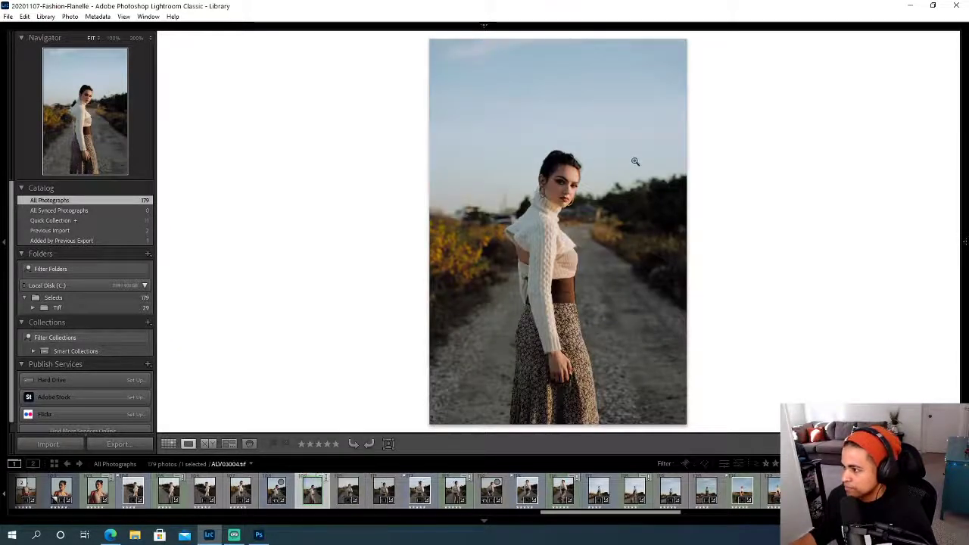
pyautogui.click(582, 186)
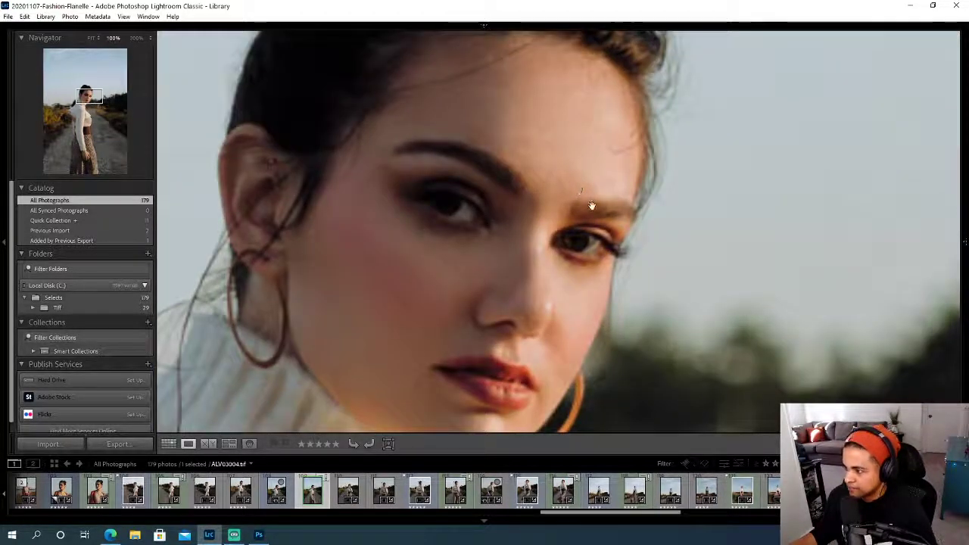
pyautogui.click(149, 37)
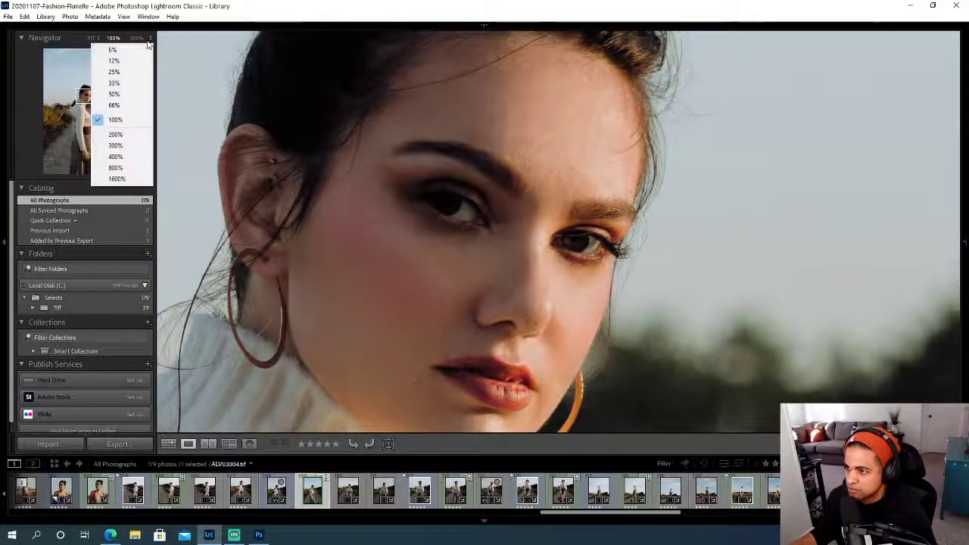
pyautogui.click(114, 106)
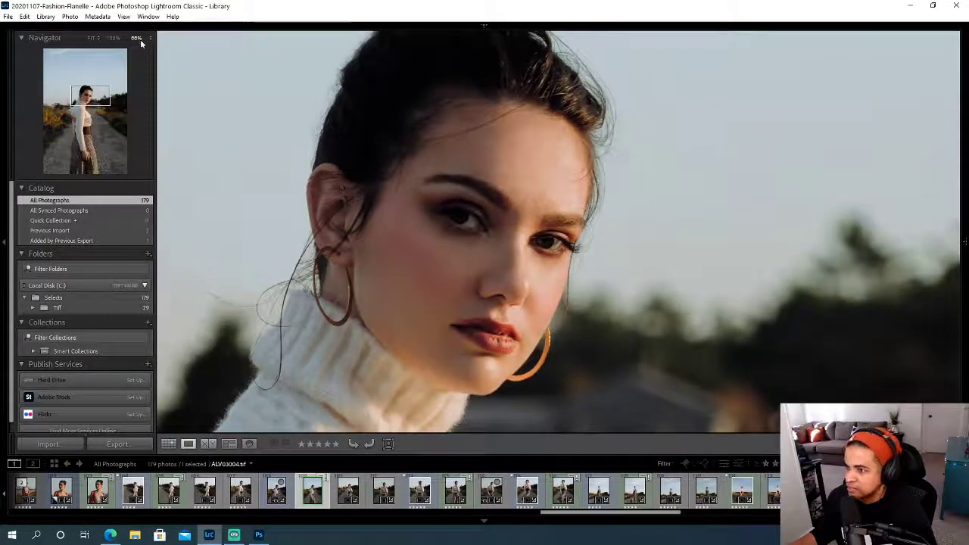
pyautogui.click(138, 38)
pyautogui.click(114, 97)
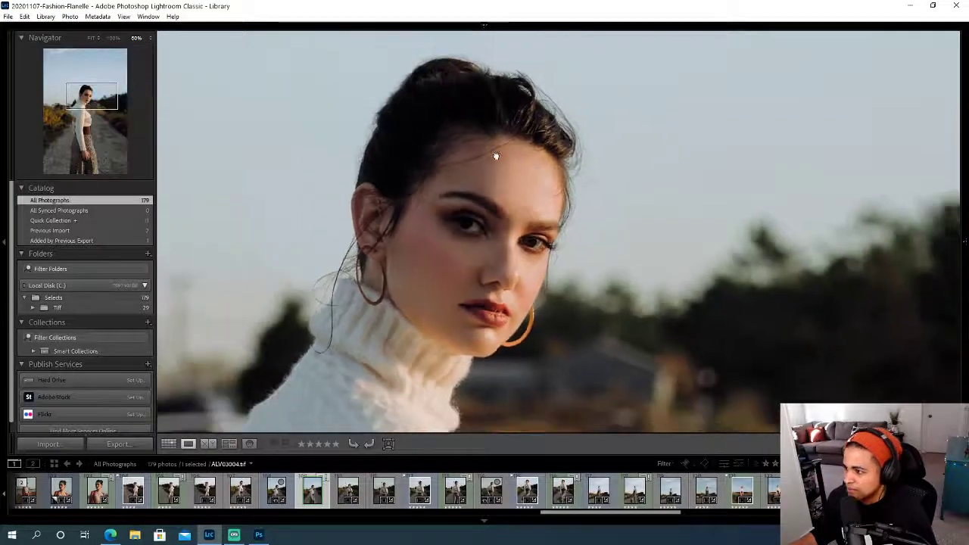
# - Compare the face in the retouched TIF with the unretouched ALV03004.ARW at the same zoom
pyautogui.moveTo(496, 156); pyautogui.dragTo(507, 148)
pyautogui.click(275, 493)
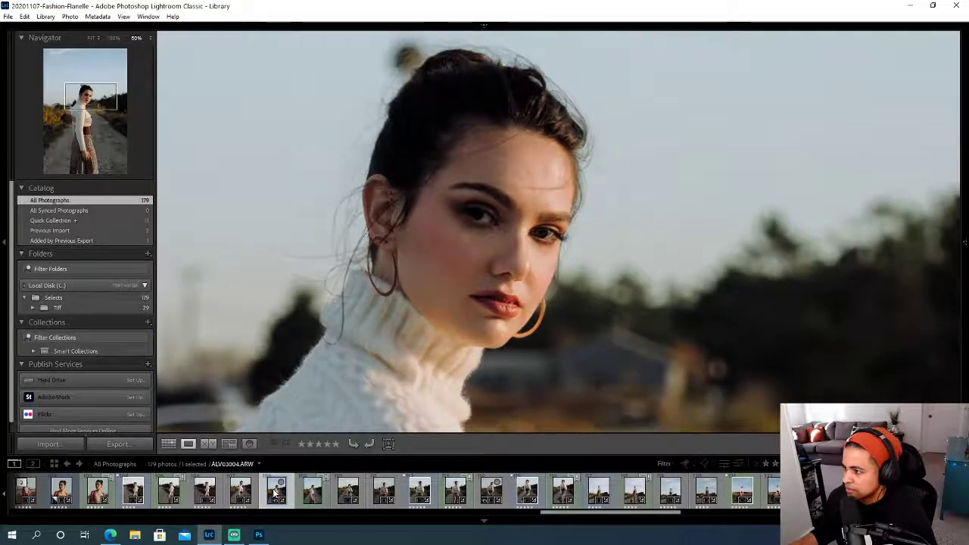
pyautogui.moveTo(438, 263); pyautogui.dragTo(476, 266)
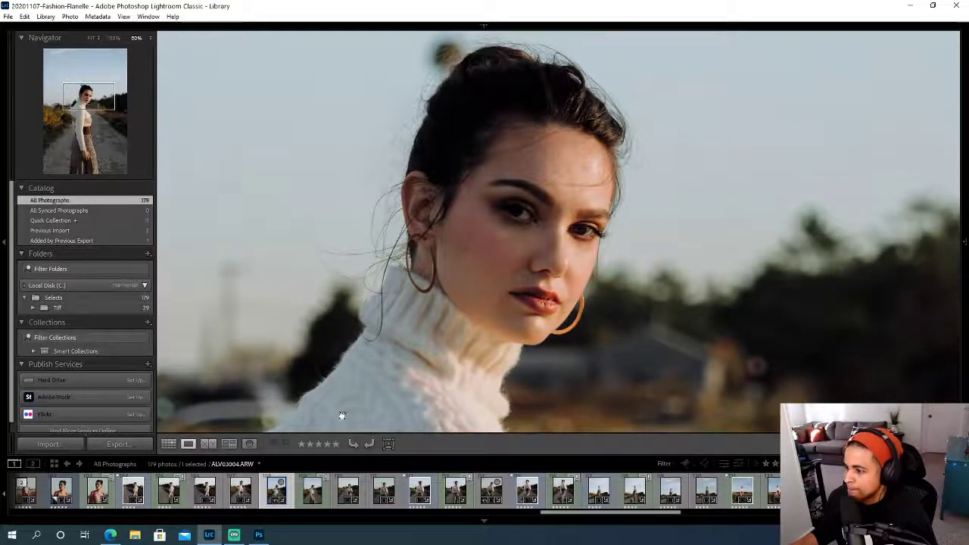
# - Open ALV03004.tif in the Develop module and apply the RNI 5 Toolkit preset Grain 100 Medium
pyautogui.click(311, 490)
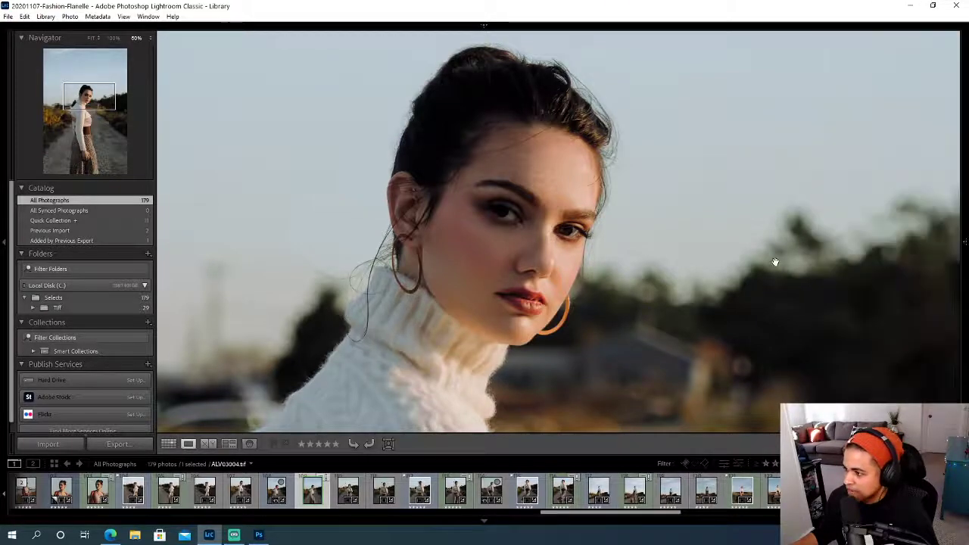
pyautogui.press('d')
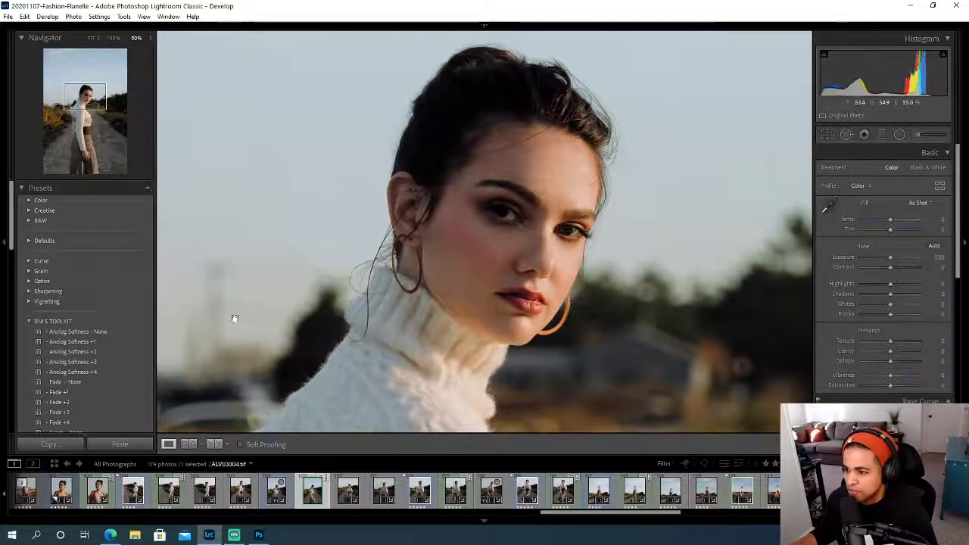
pyautogui.scroll(-10, 137, 327)
pyautogui.scroll(5, 136, 330)
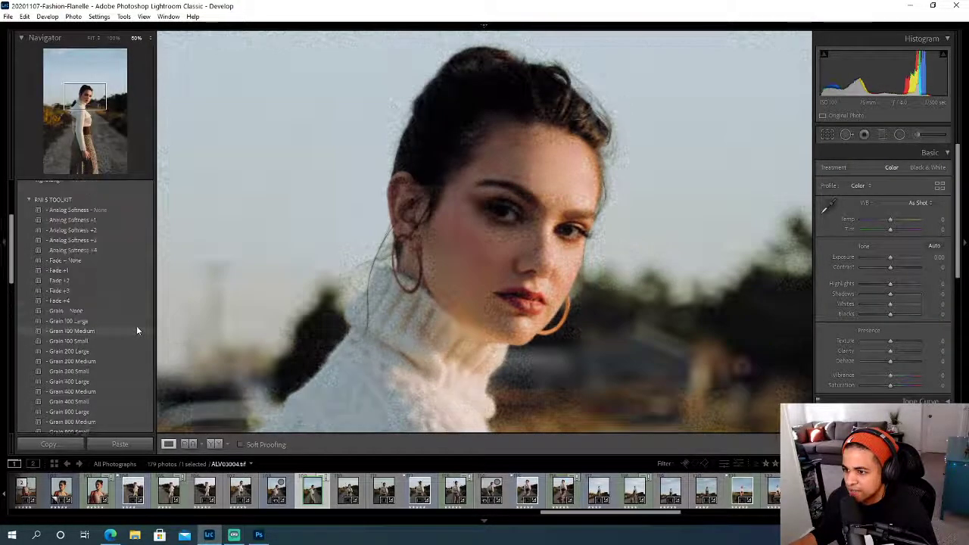
pyautogui.click(89, 332)
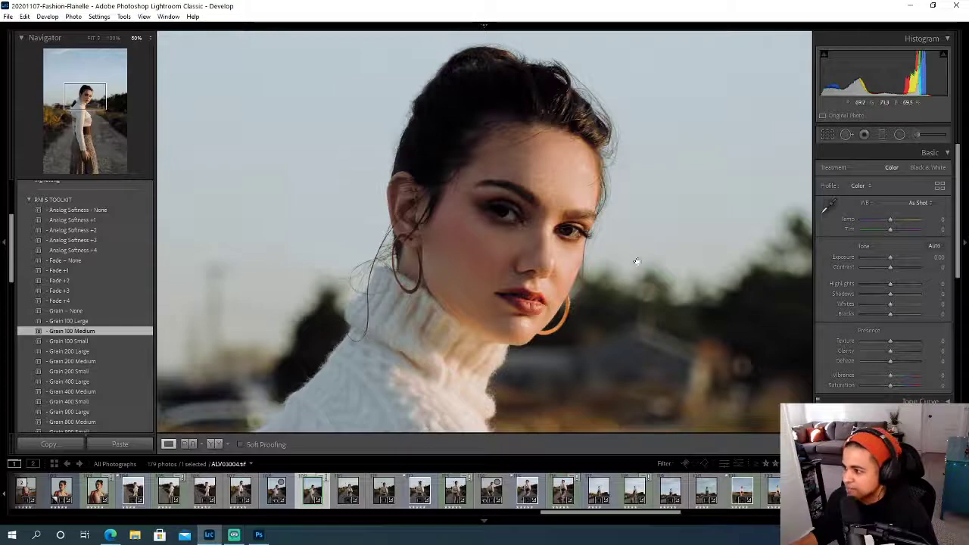
pyautogui.click(557, 260)
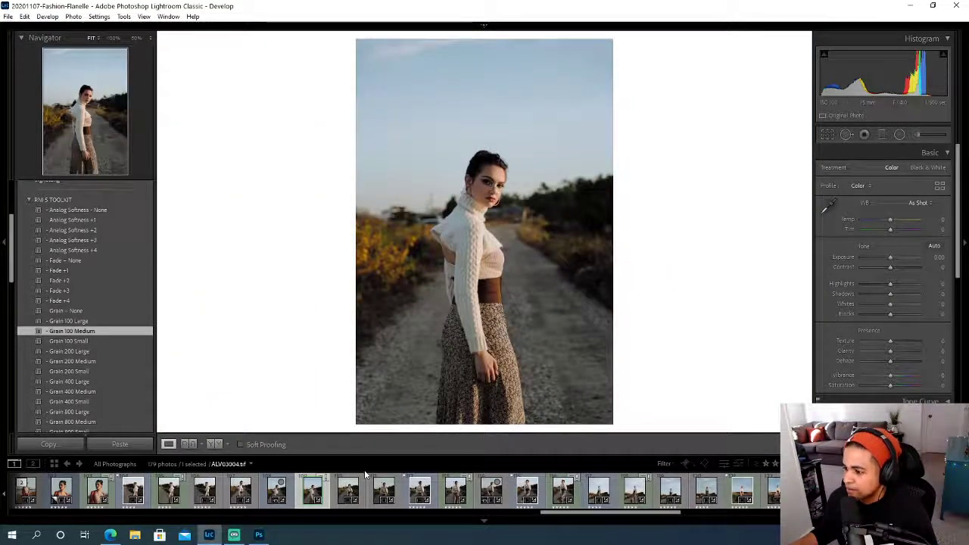
# - Select both ALV03004.ARW and ALV03004.tif and compare them side by side in the Library's Survey view
pyautogui.click(278, 493)
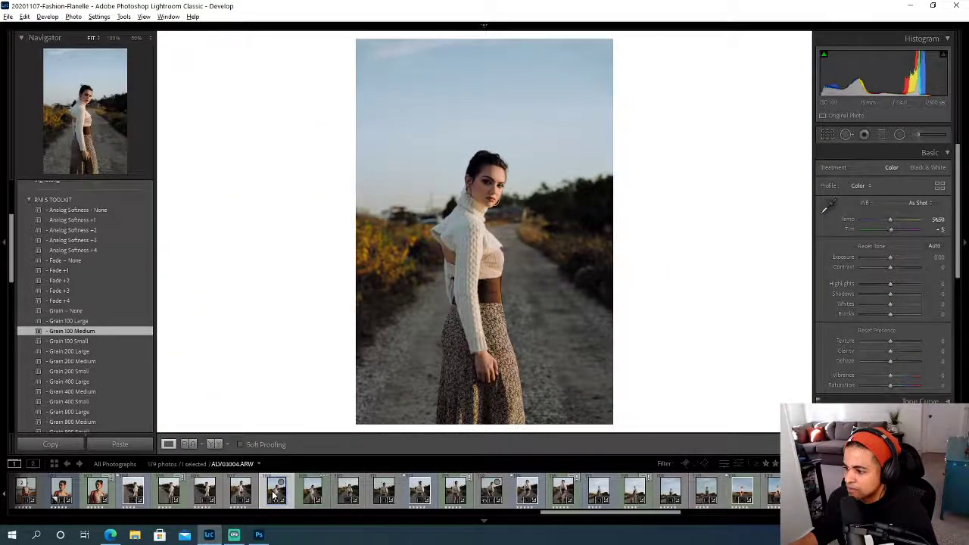
pyautogui.keyDown('shift'); pyautogui.click(311, 492); pyautogui.keyUp('shift')
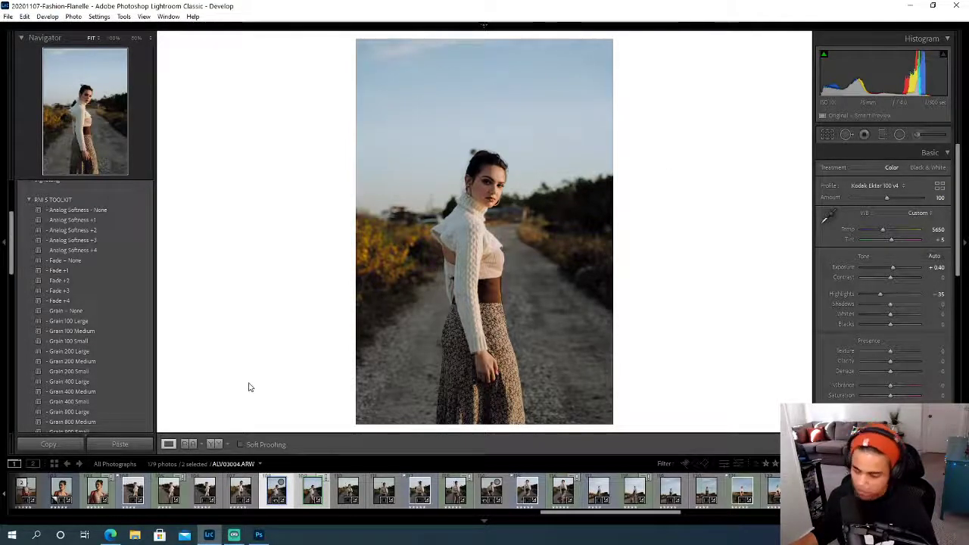
pyautogui.press('e')
pyautogui.click(228, 443)
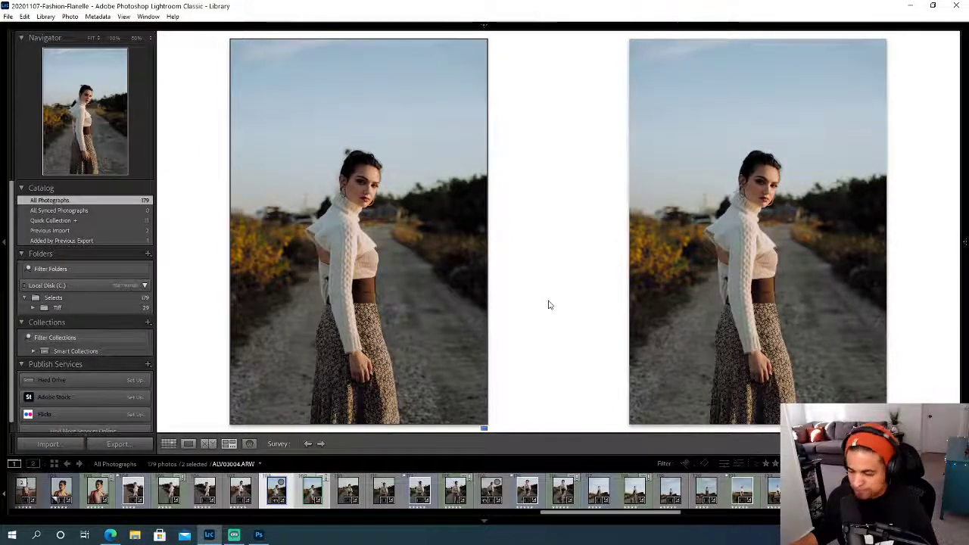
pyautogui.press('f')
pyautogui.press('f')
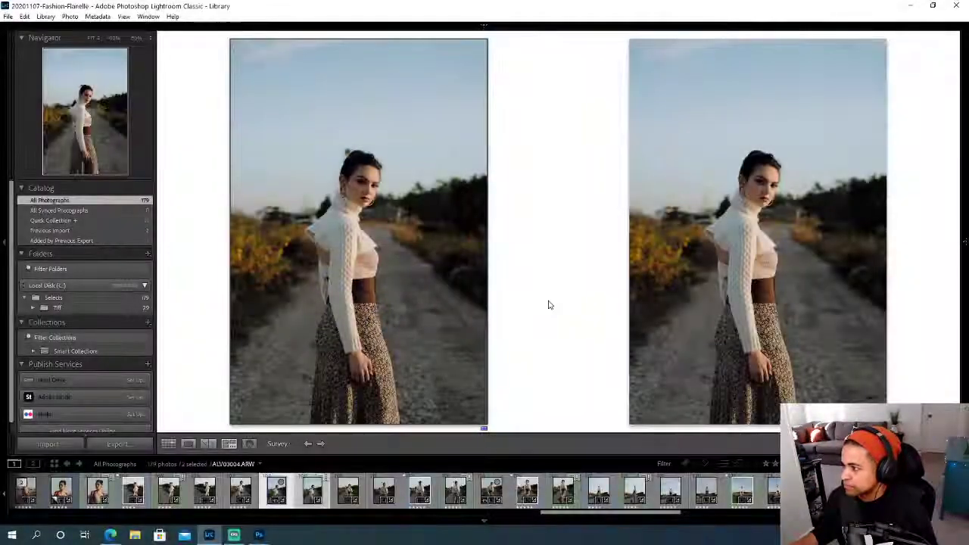
pyautogui.click(395, 248)
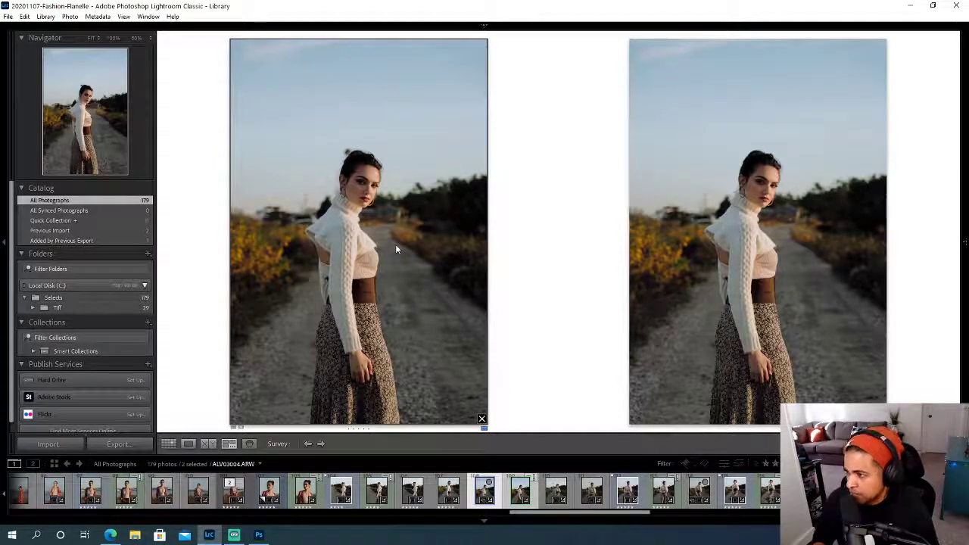
# - Compare the ungraded Before state of ALV03004.ARW with the retouched ALV03004.tif in the Develop module
pyautogui.press('g')
pyautogui.press('\\')
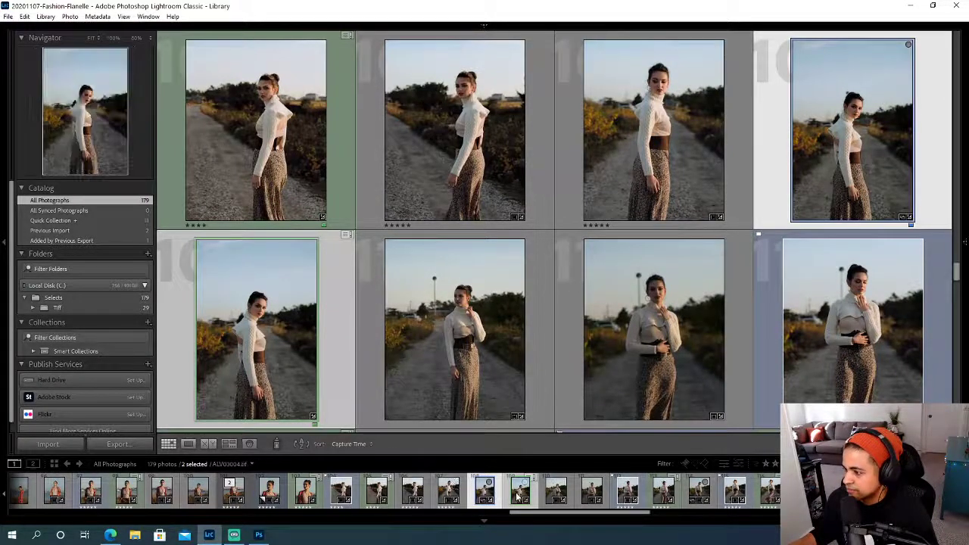
pyautogui.press('d')
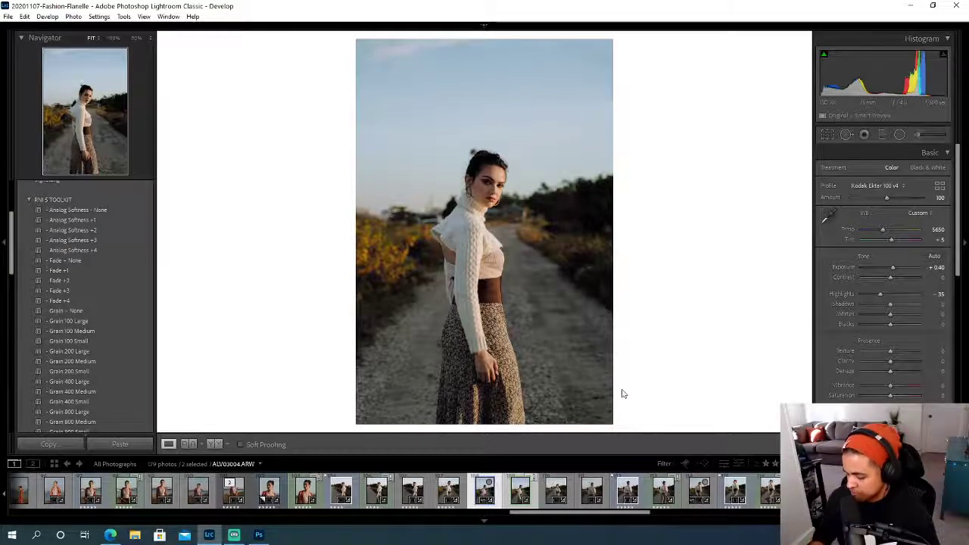
pyautogui.press('\\')
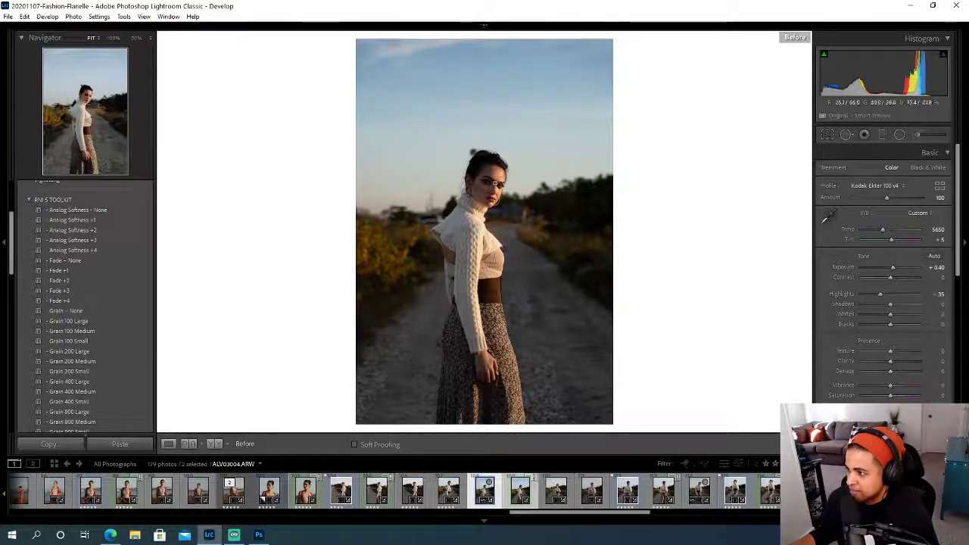
pyautogui.click(520, 494)
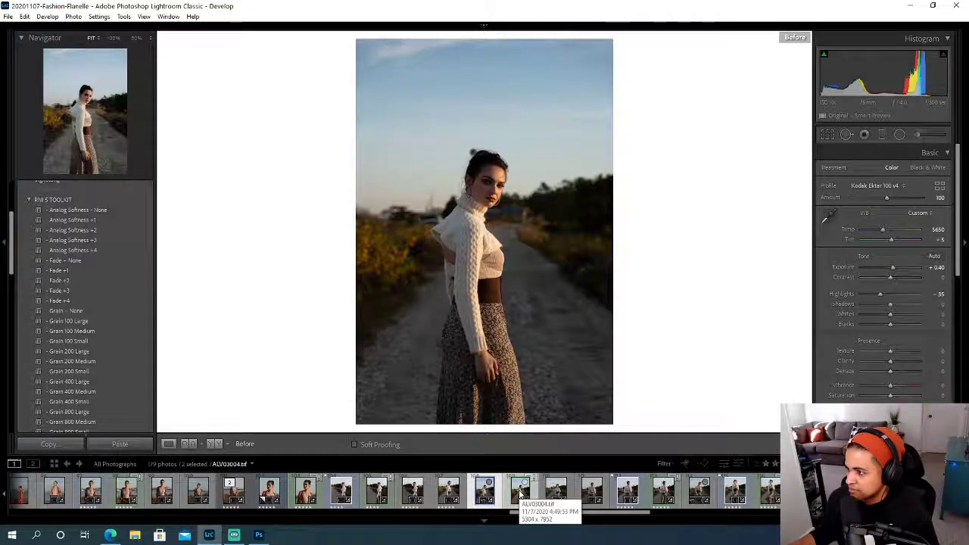
pyautogui.click(520, 493)
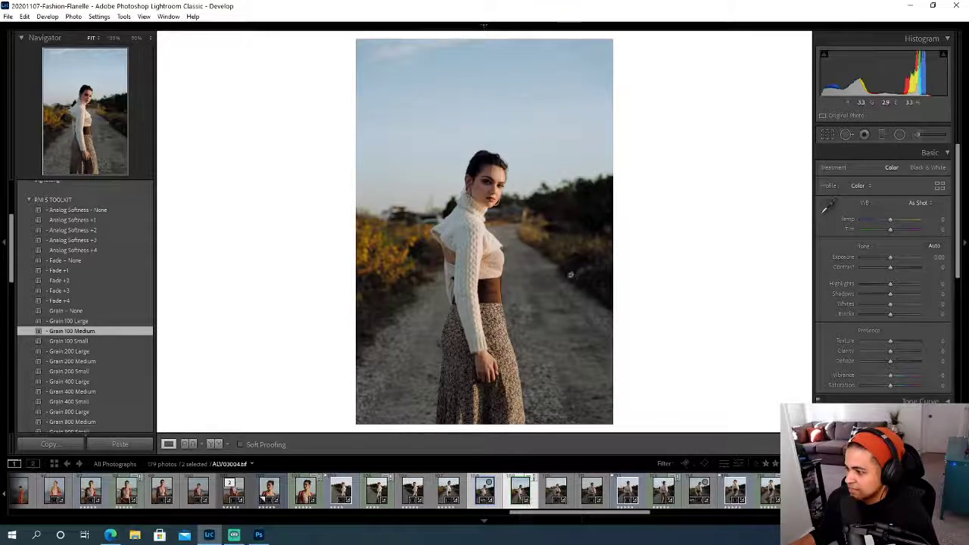
# - Examine the face in ALV03004.tif at 100%, and switch to Photoshop to inspect the same face close up in the layered document
pyautogui.moveTo(500, 189); pyautogui.dragTo(495, 250)
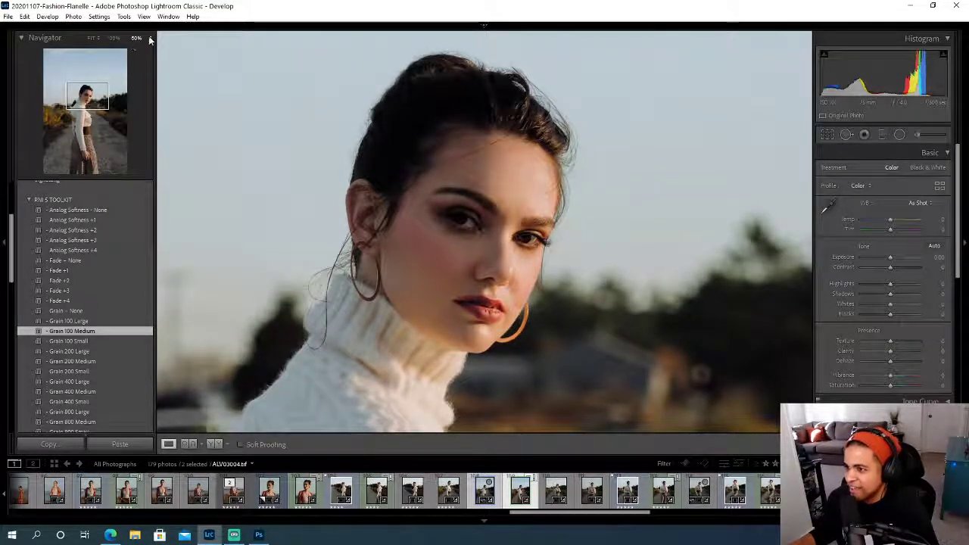
pyautogui.click(114, 38)
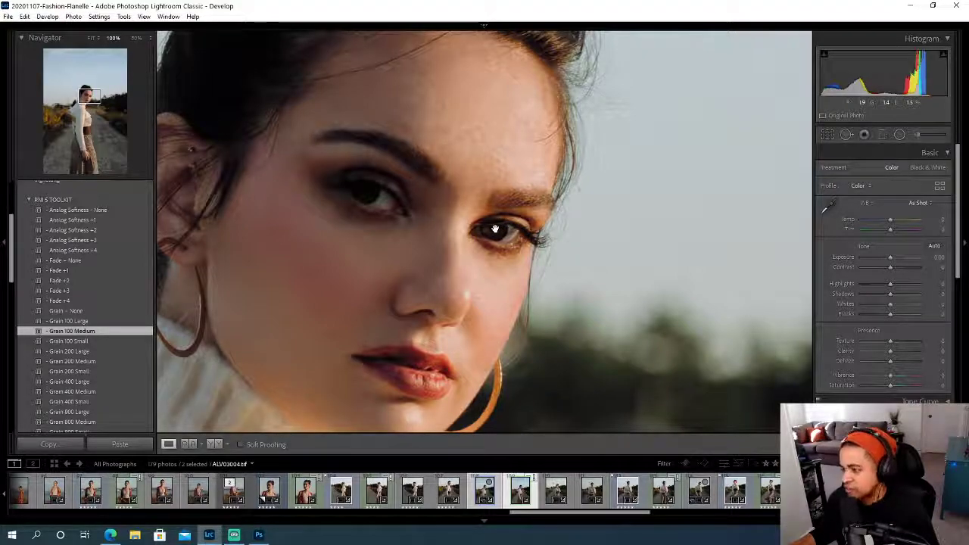
pyautogui.click(260, 536)
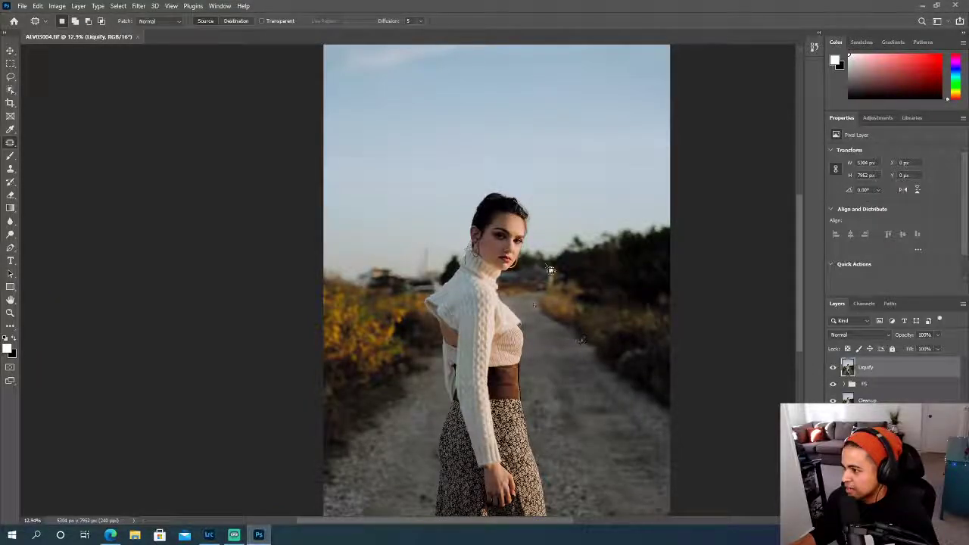
pyautogui.scroll(10, 525, 287)
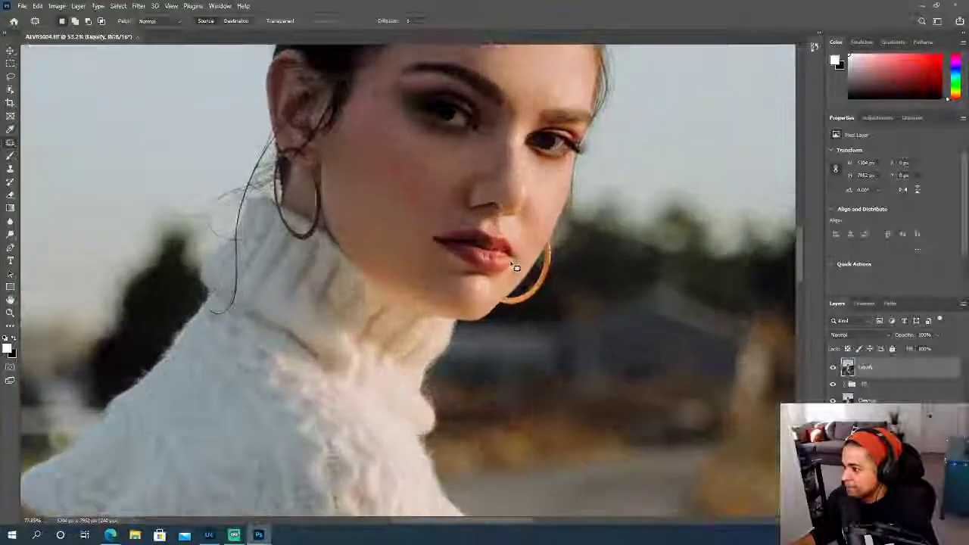
pyautogui.scroll(5, 527, 260)
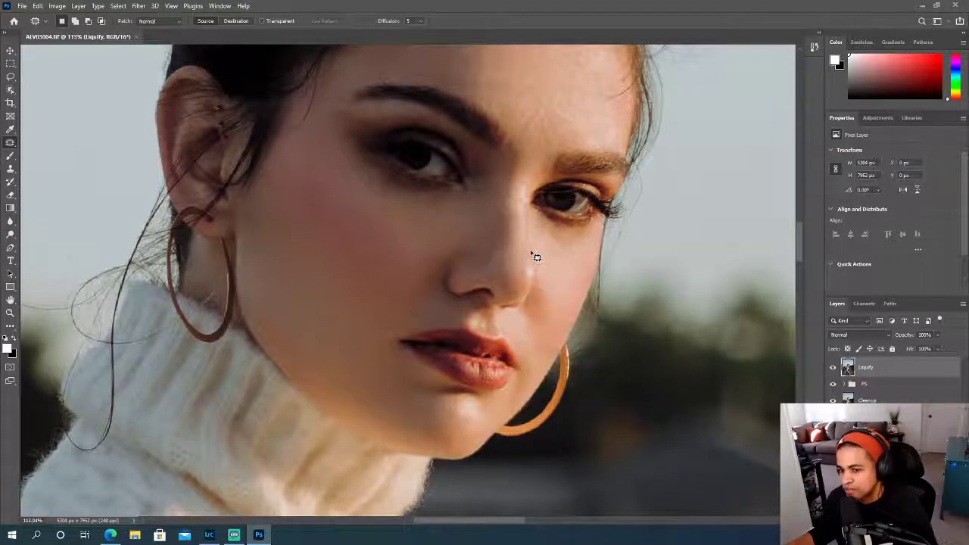
pyautogui.scroll(1, 535, 258)
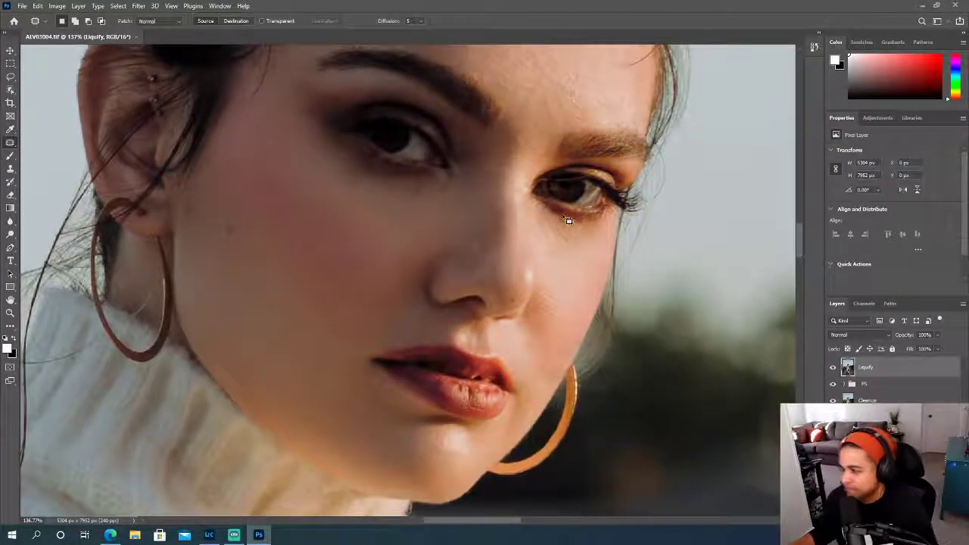
pyautogui.scroll(-2, 568, 288)
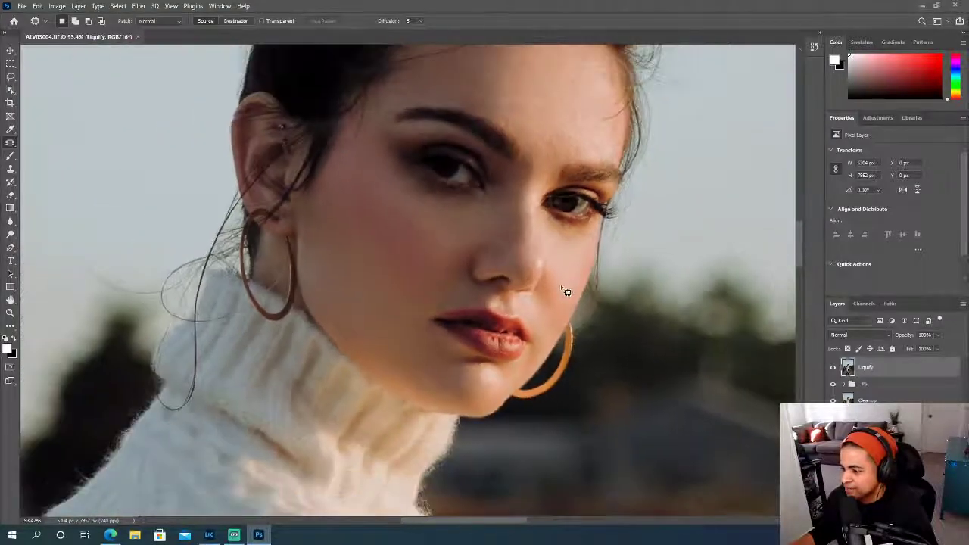
# - Switch back to Lightroom Classic and examine the hair, face and sweater in ALV03004.tif at 100%, ending with the whole photo fitted
pyautogui.click(209, 535)
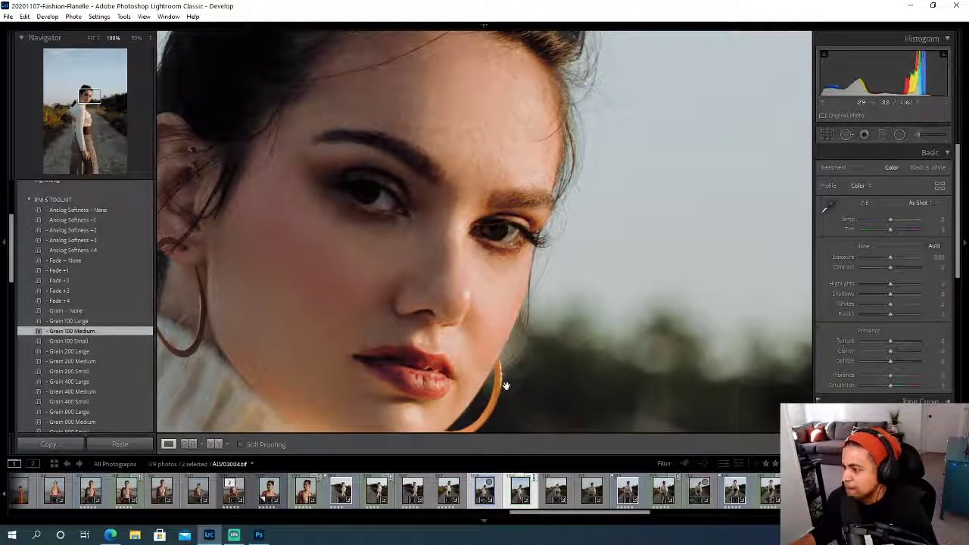
pyautogui.scroll(-10, 501, 372)
pyautogui.scroll(12, 500, 372)
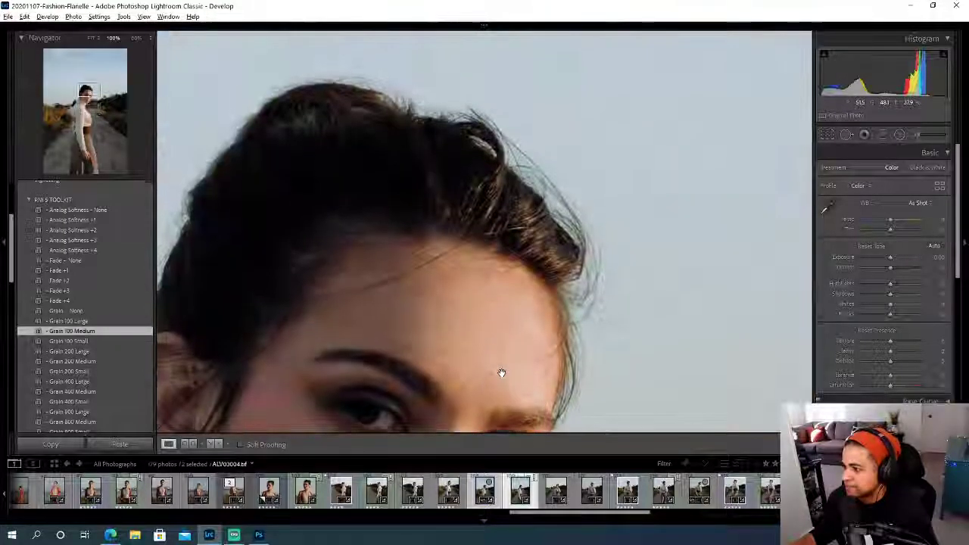
pyautogui.scroll(-4, 500, 373)
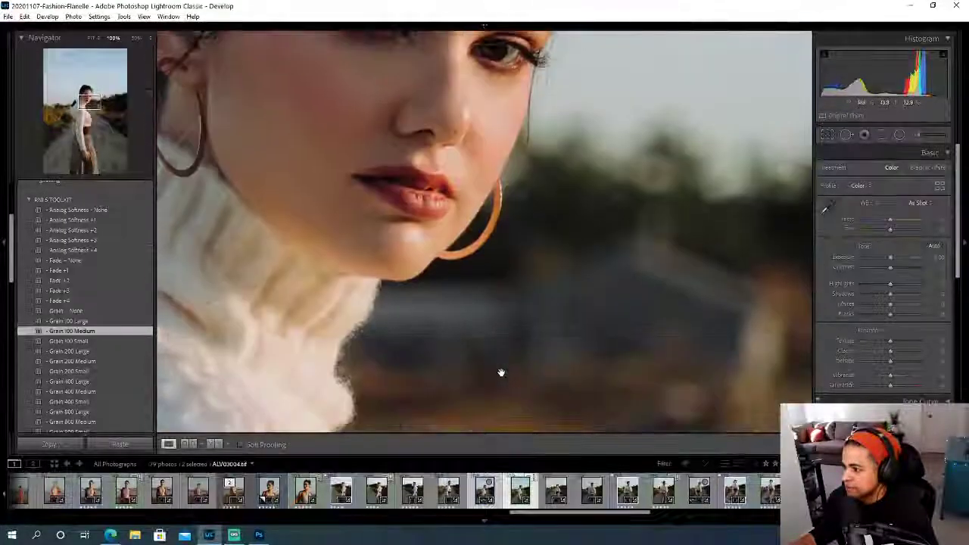
pyautogui.click(91, 37)
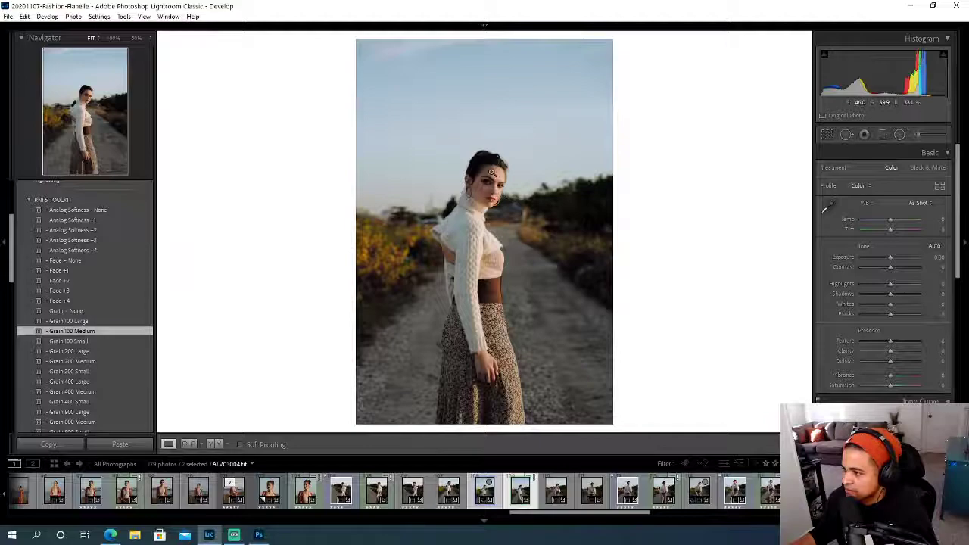